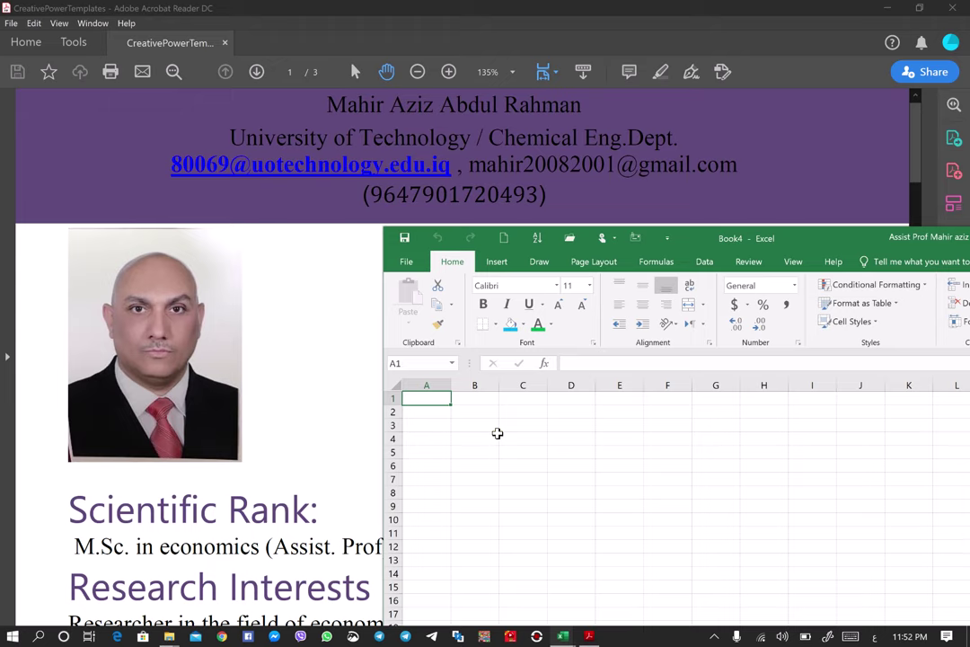
Move the blank Book4 Excel window over the PDF and maximize it
left_click_drag(799, 243, 509, 221)
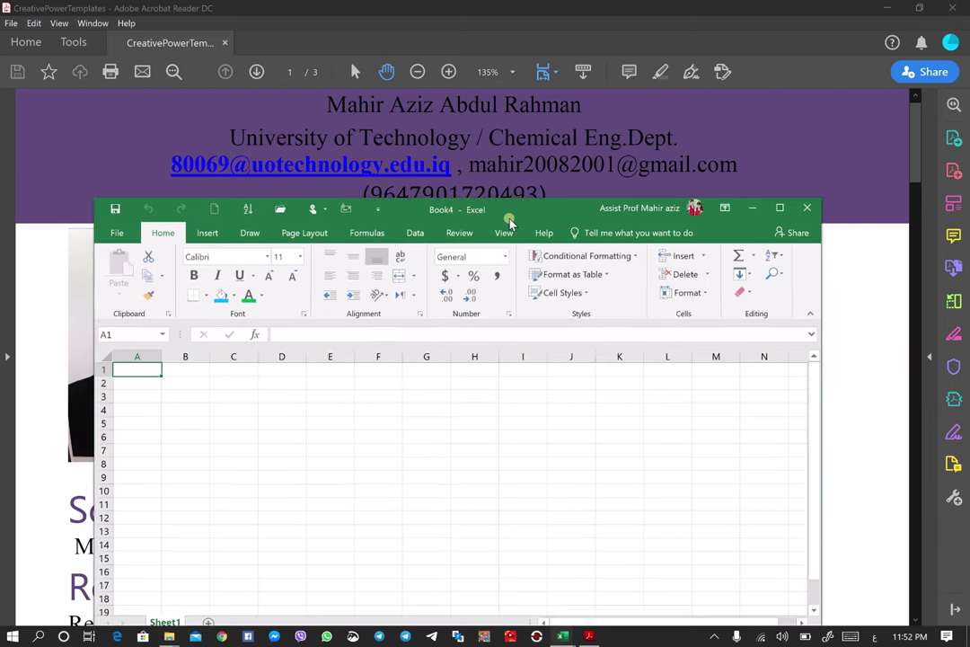
left_click(786, 207)
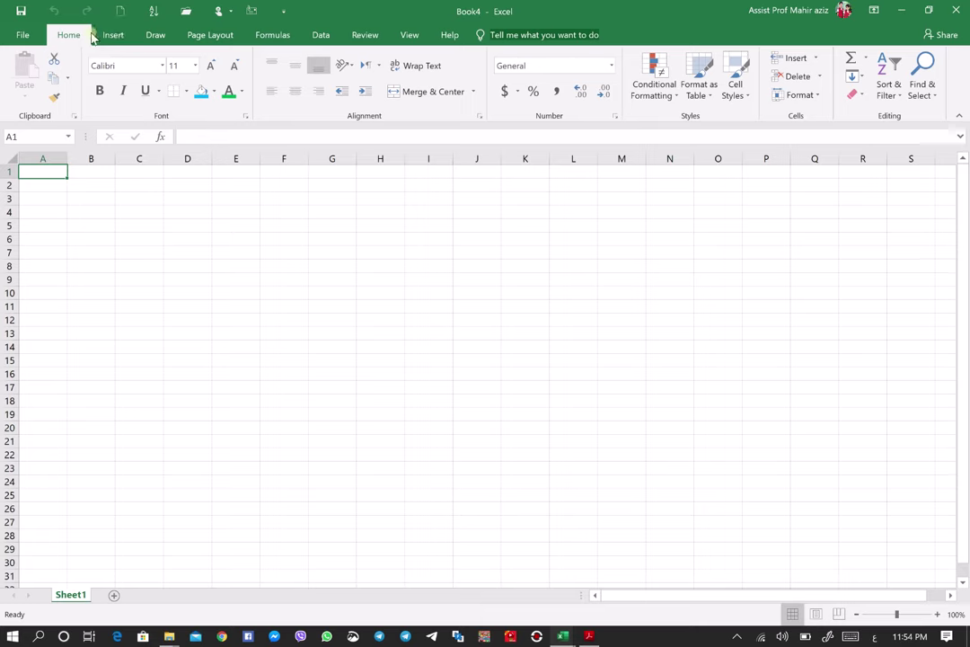
Add Quick Print to the quick-access toolbar, then remove and re-add Open so it moves to the end
left_click(286, 16)
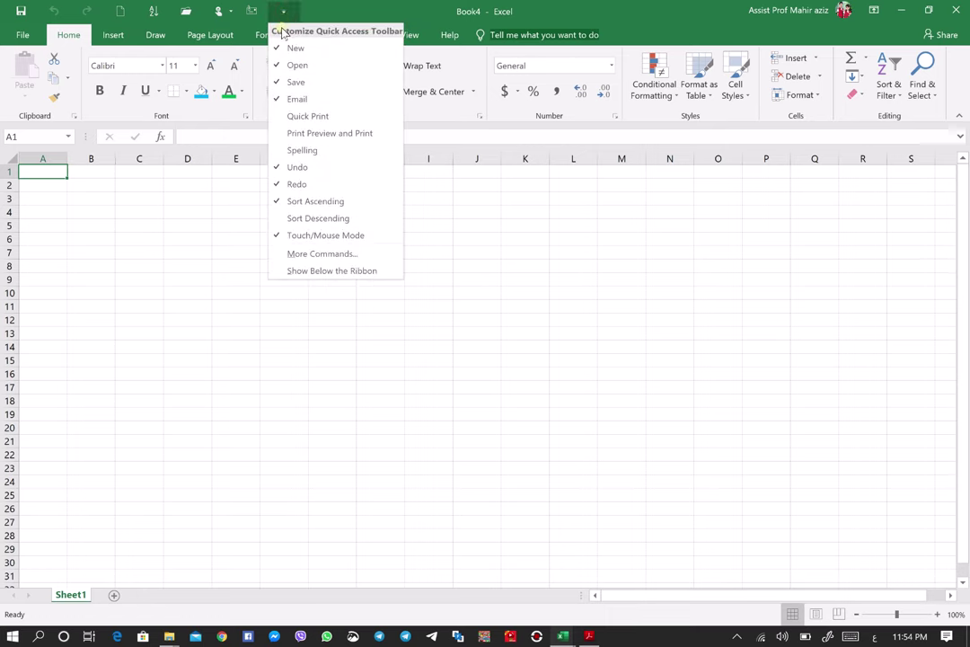
left_click(301, 116)
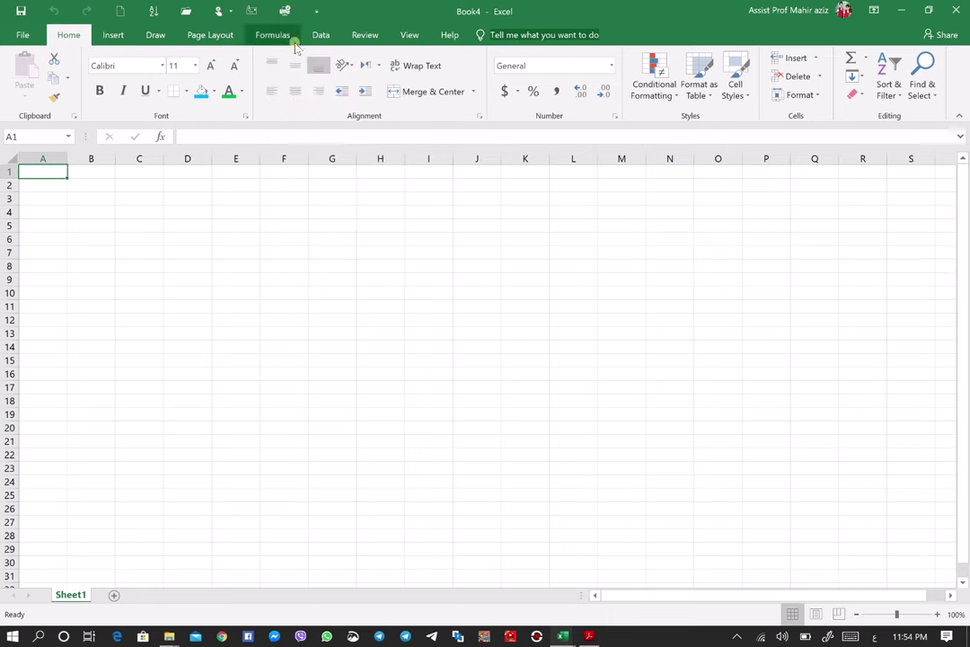
left_click(317, 11)
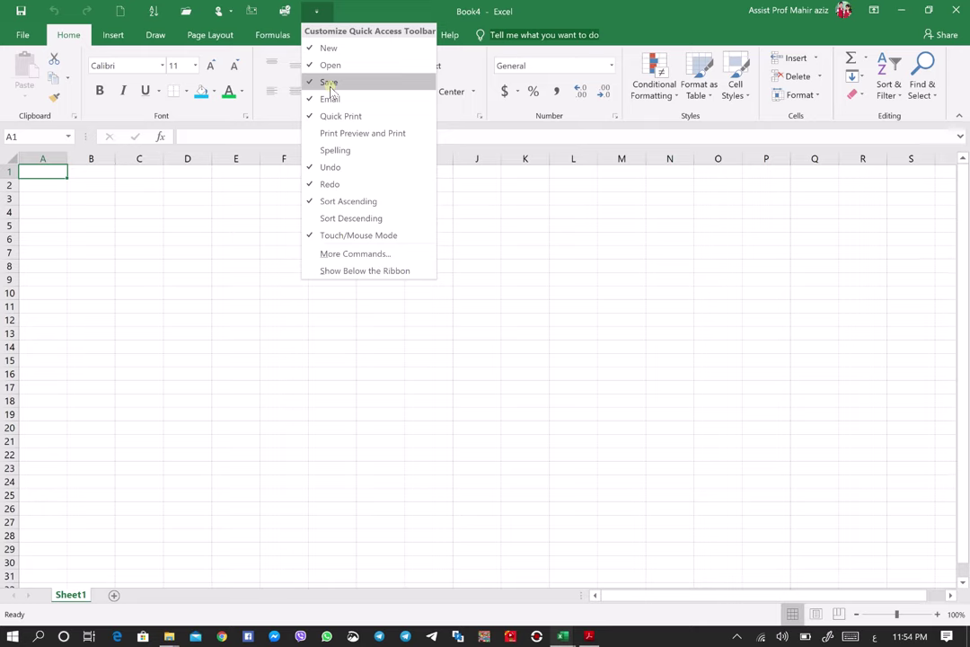
left_click(333, 67)
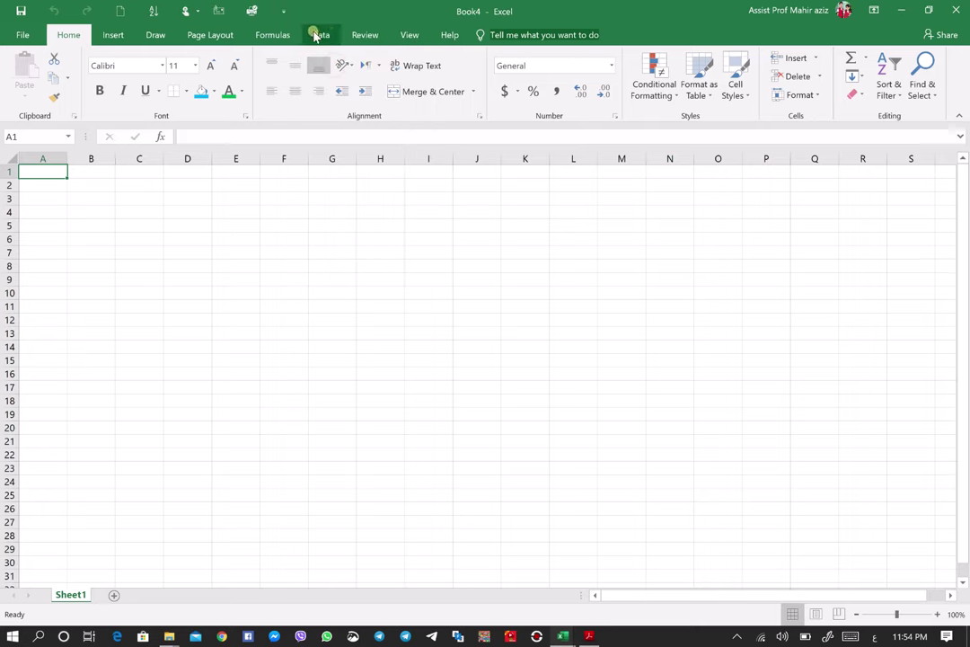
left_click(284, 11)
left_click(304, 69)
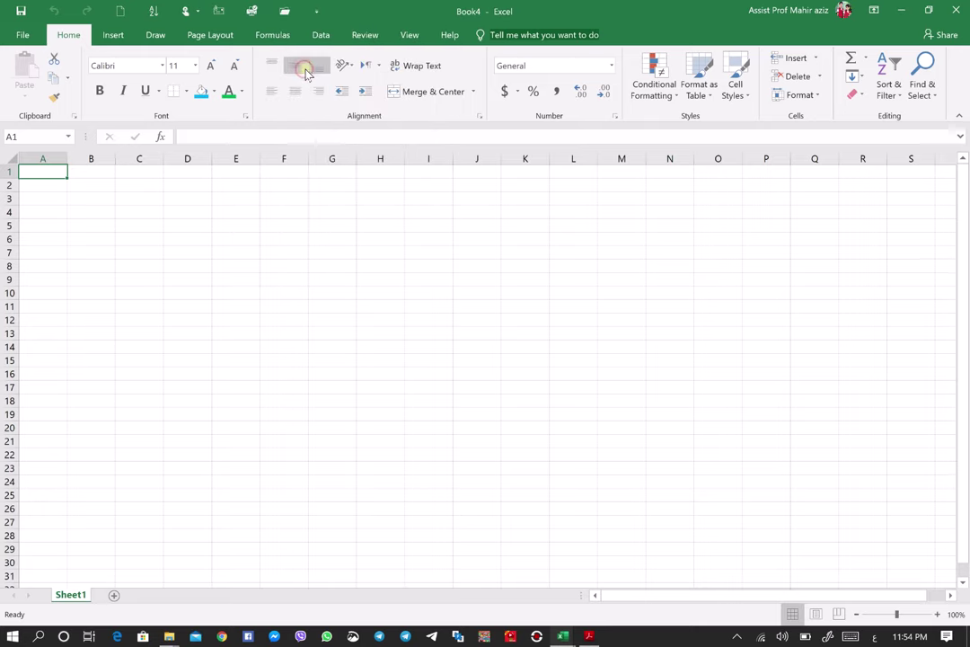
left_click(319, 12)
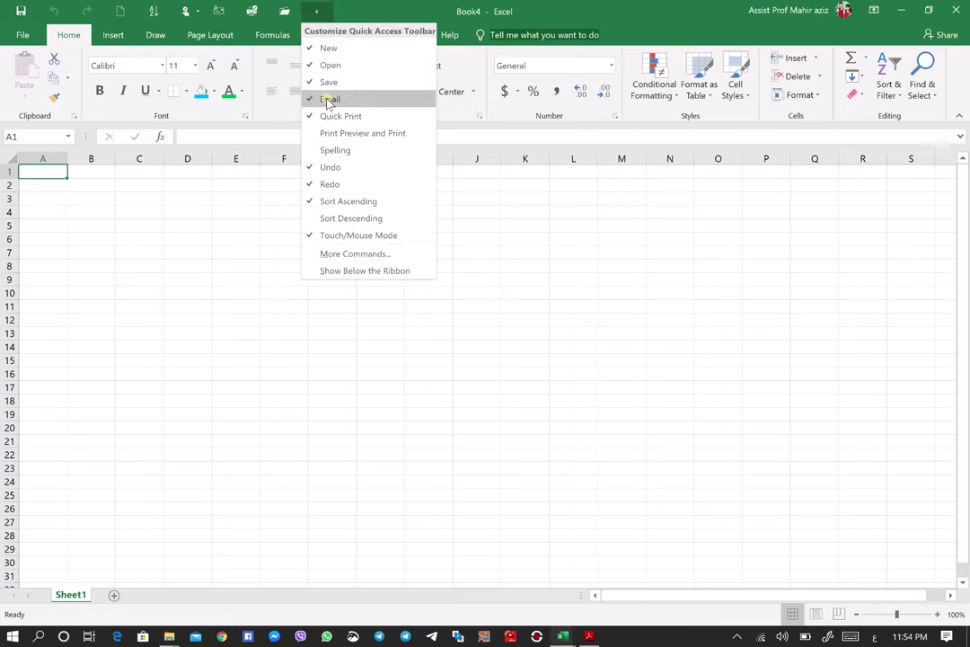
left_click(228, 270)
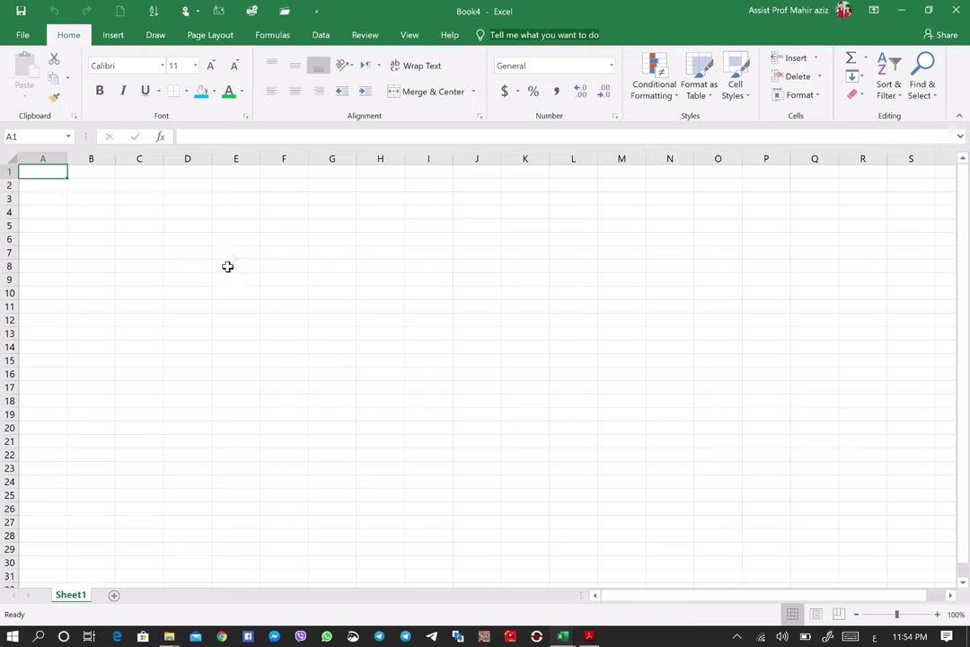
left_click(155, 35)
left_click(113, 35)
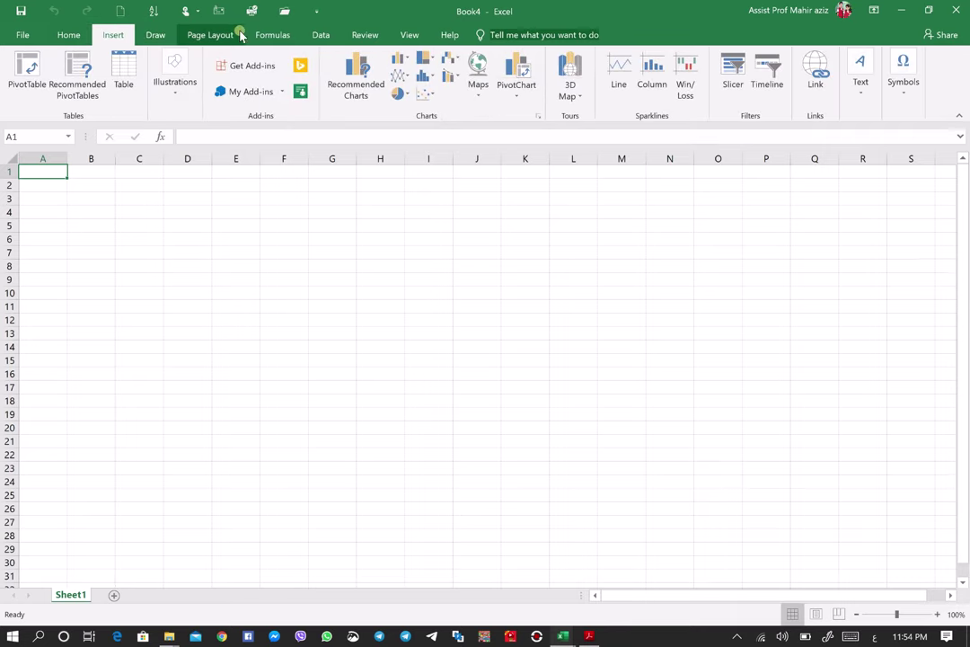
left_click(212, 35)
left_click(281, 37)
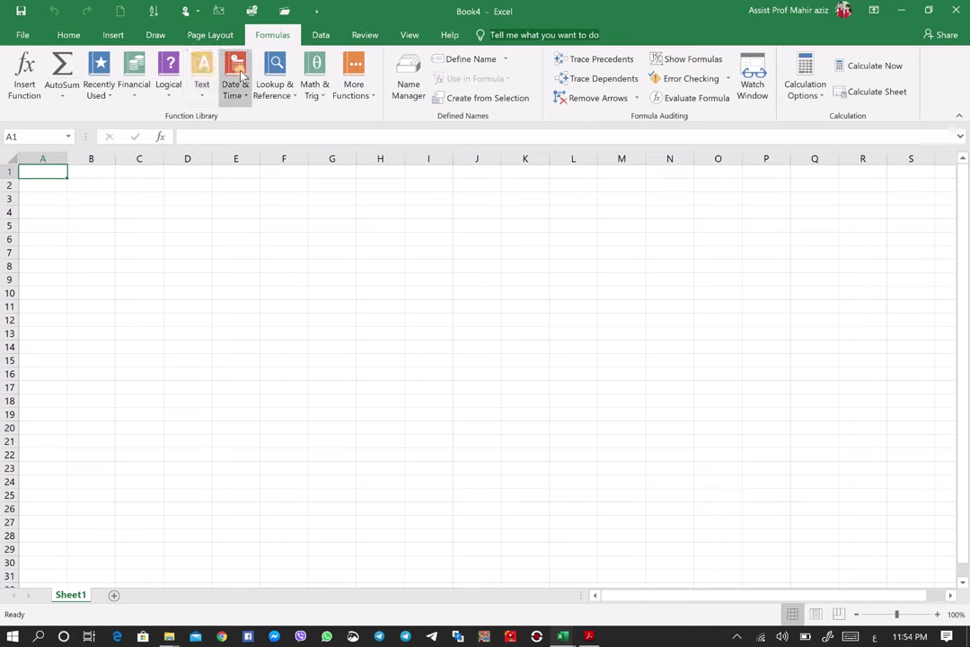
left_click(113, 37)
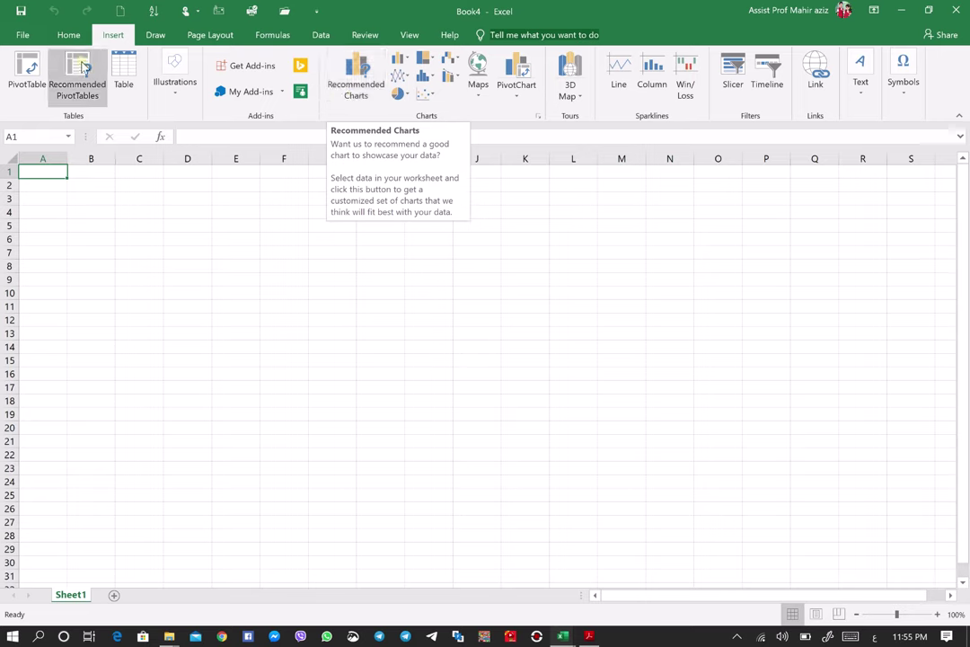
left_click(68, 34)
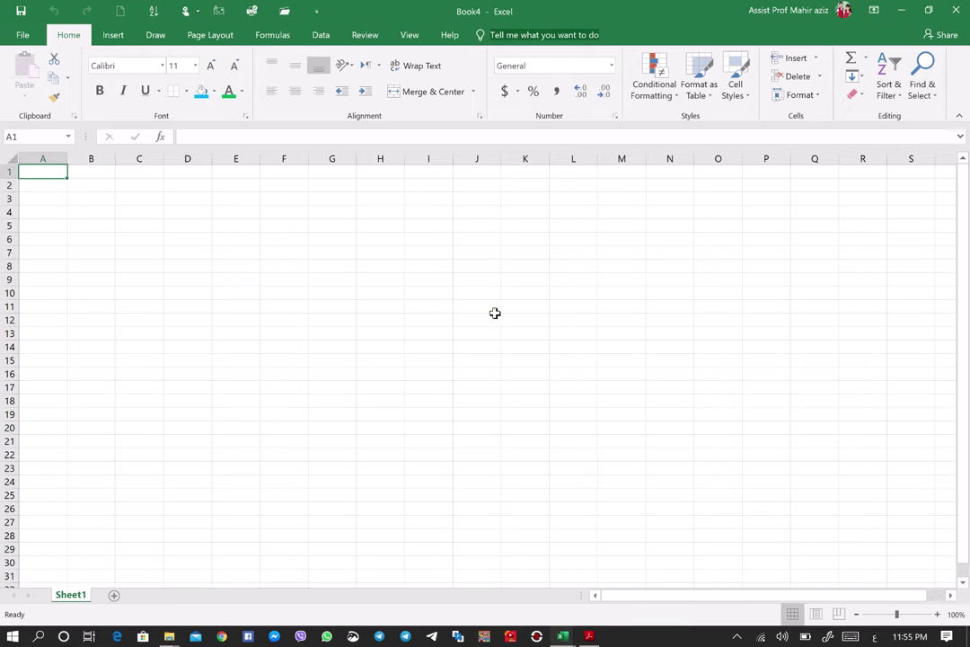
left_click(528, 239)
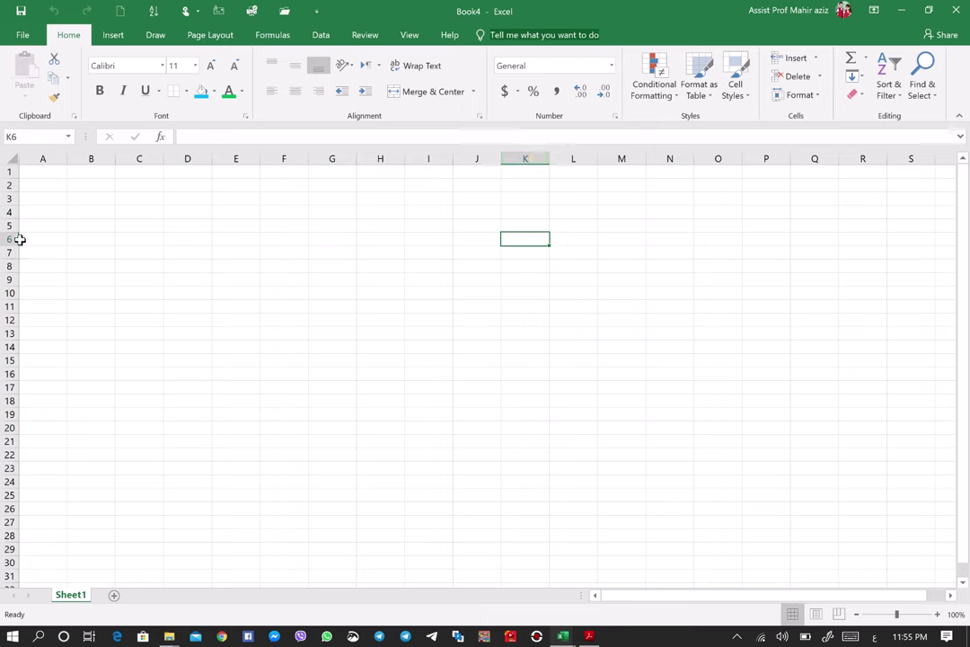
left_click(587, 323)
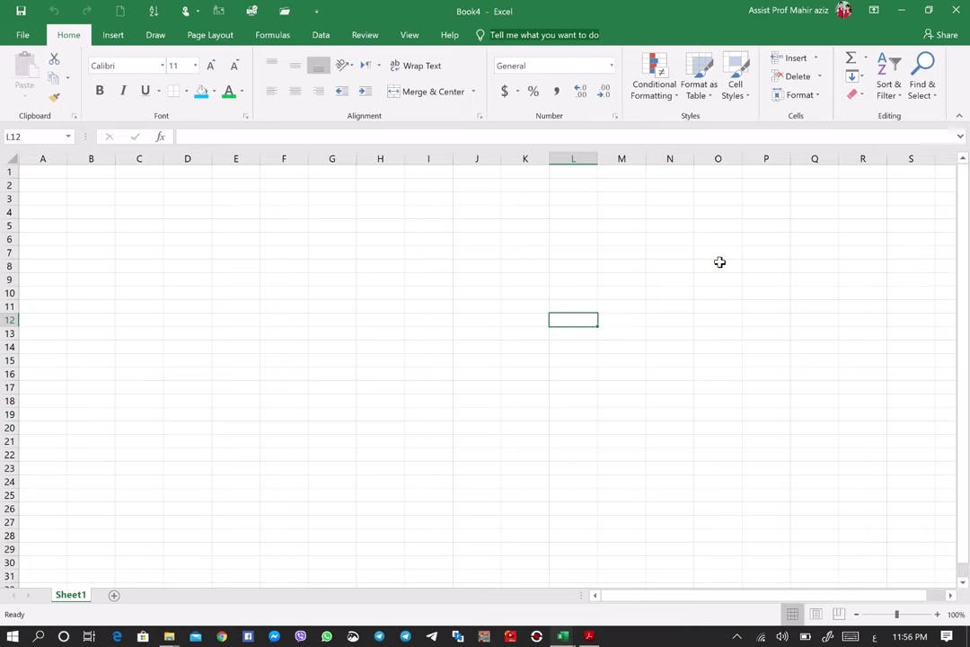
left_click(719, 268)
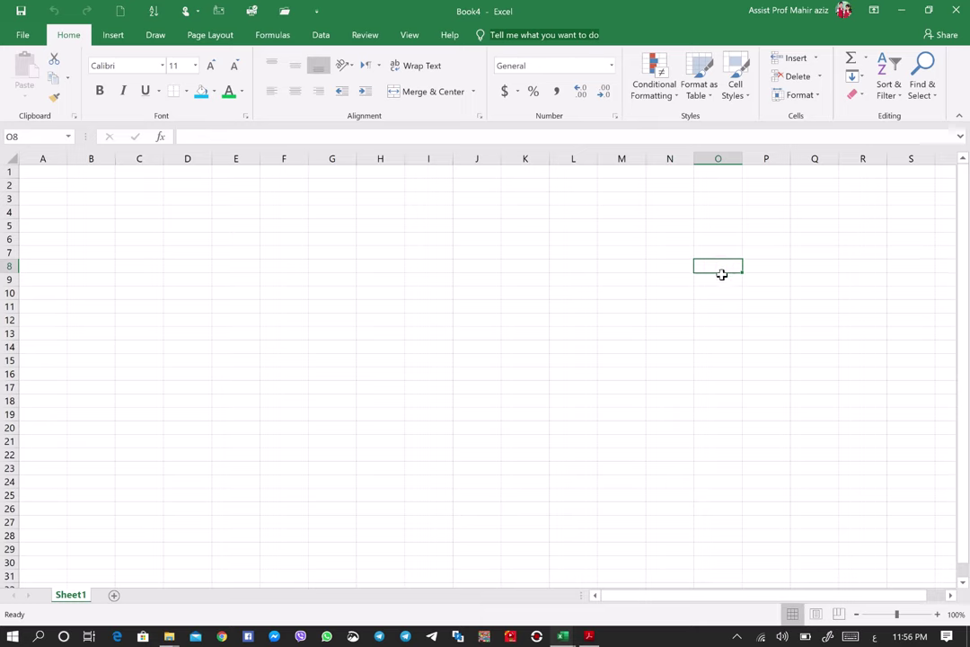
Select J8:O12 by dragging down column O from row 8 to 12, then left to column J
left_click_drag(719, 270, 720, 322)
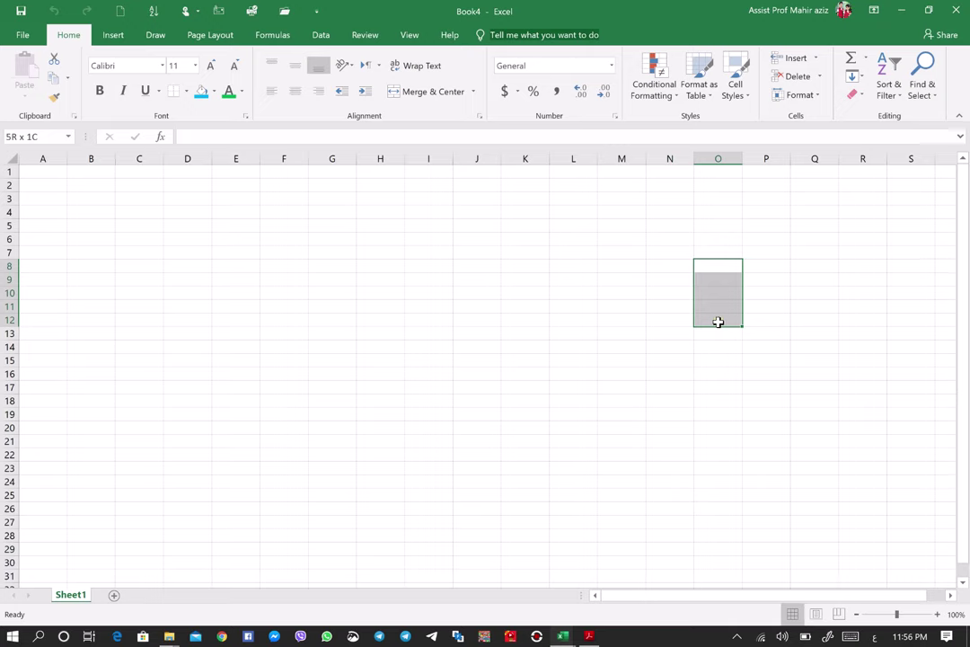
left_click_drag(718, 321, 479, 321)
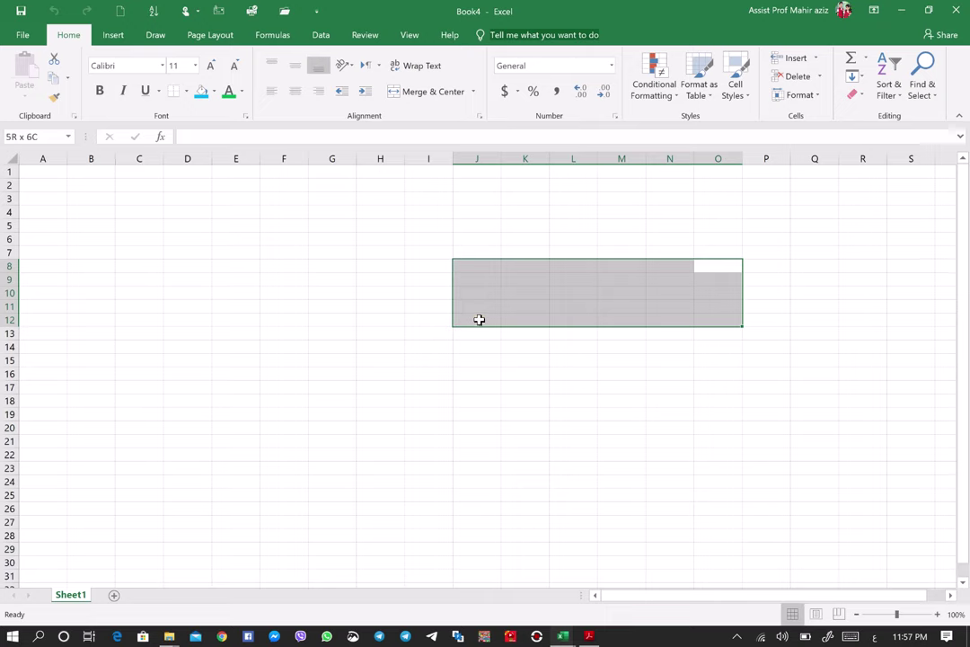
left_click_drag(479, 321, 479, 321)
Apply Outline and Inside borders to J8:O12 through Format Cells
right_click(615, 280)
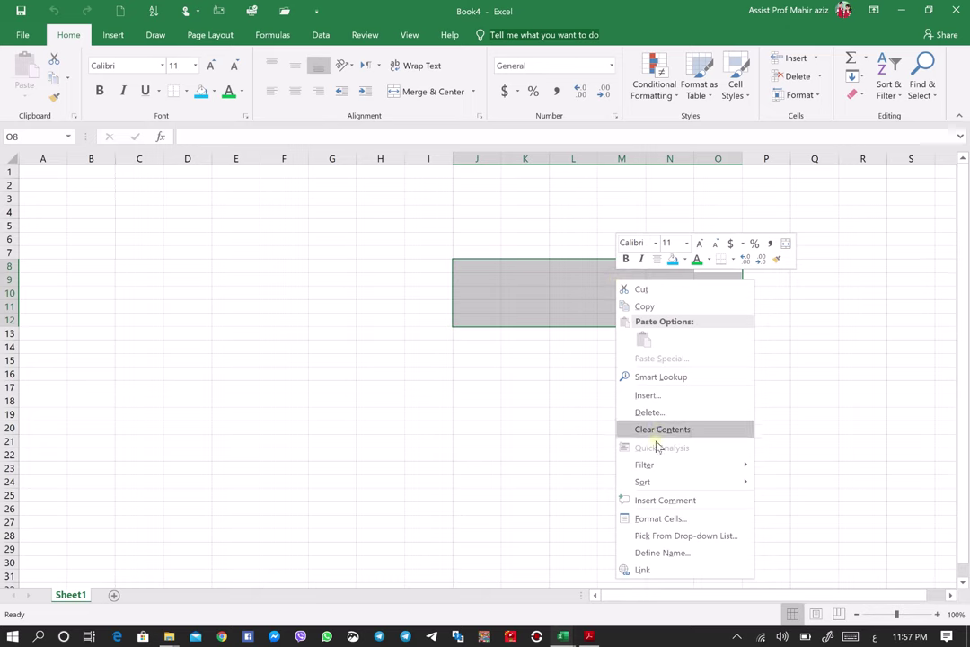
left_click(654, 518)
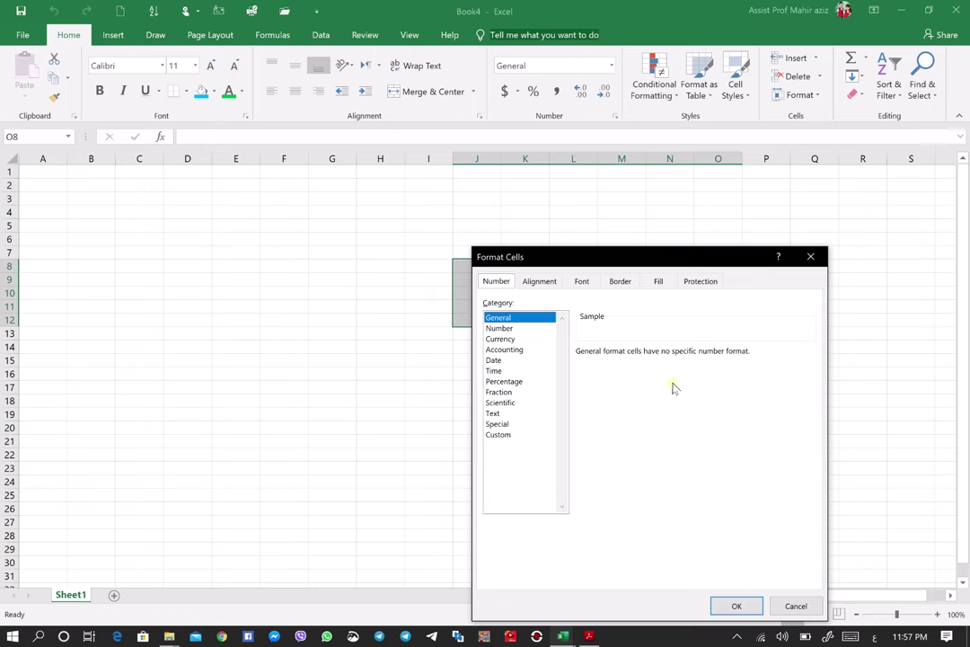
left_click(620, 286)
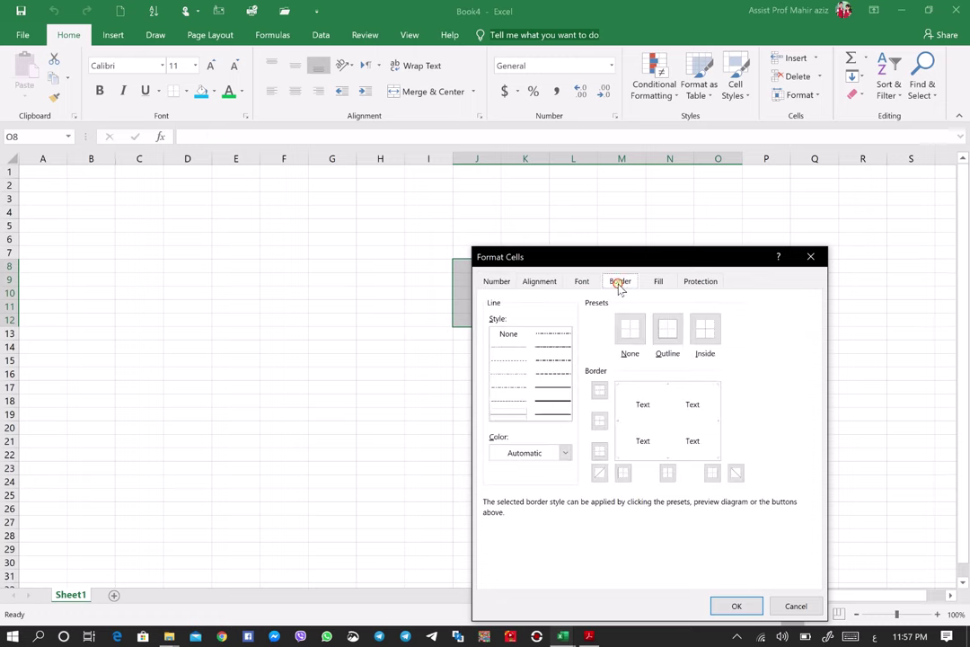
left_click(666, 333)
left_click(706, 331)
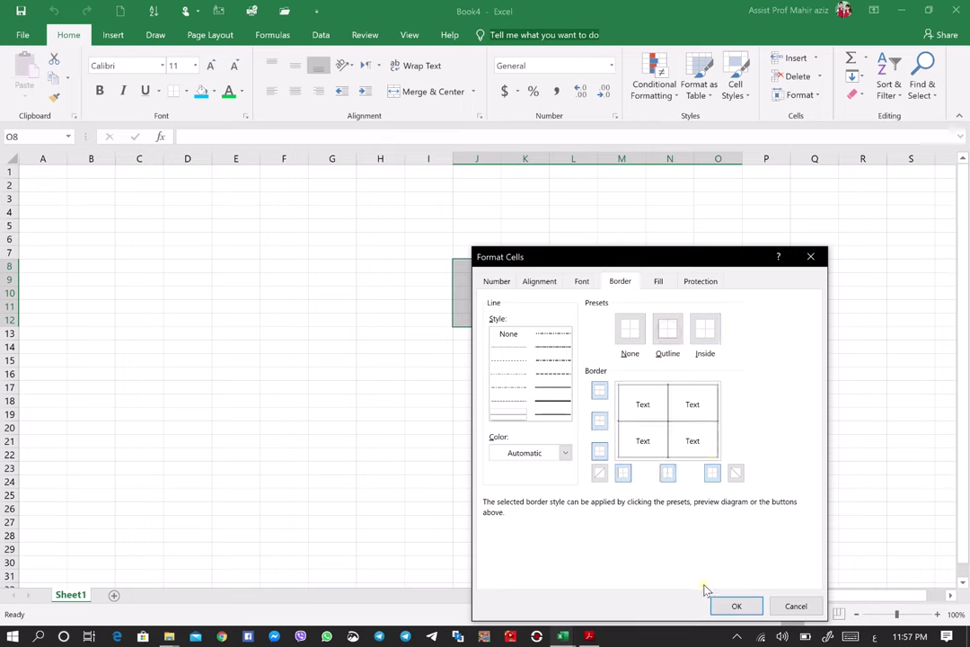
left_click(734, 606)
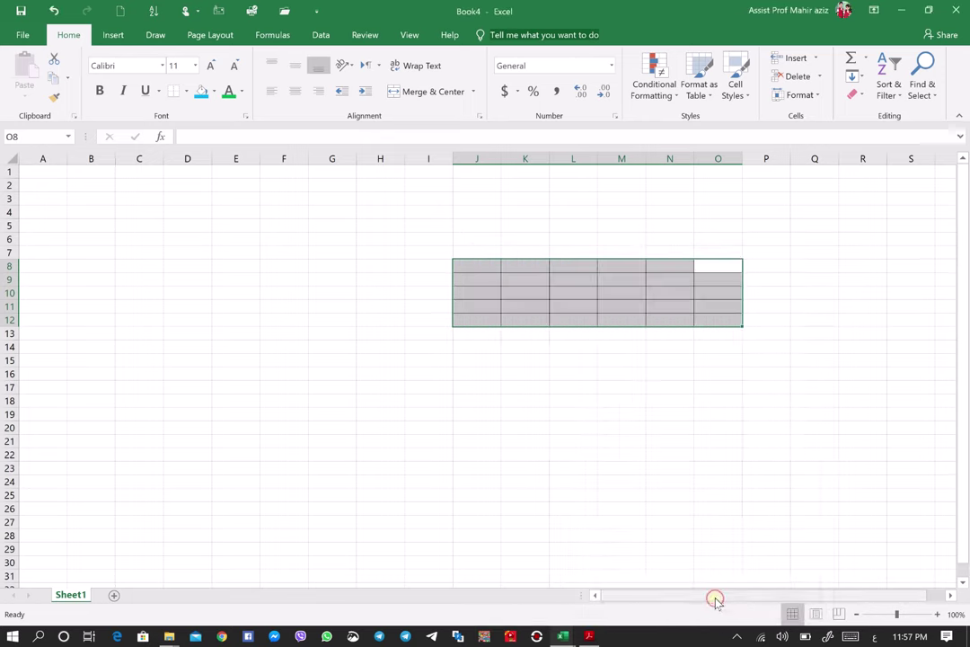
left_click(483, 386)
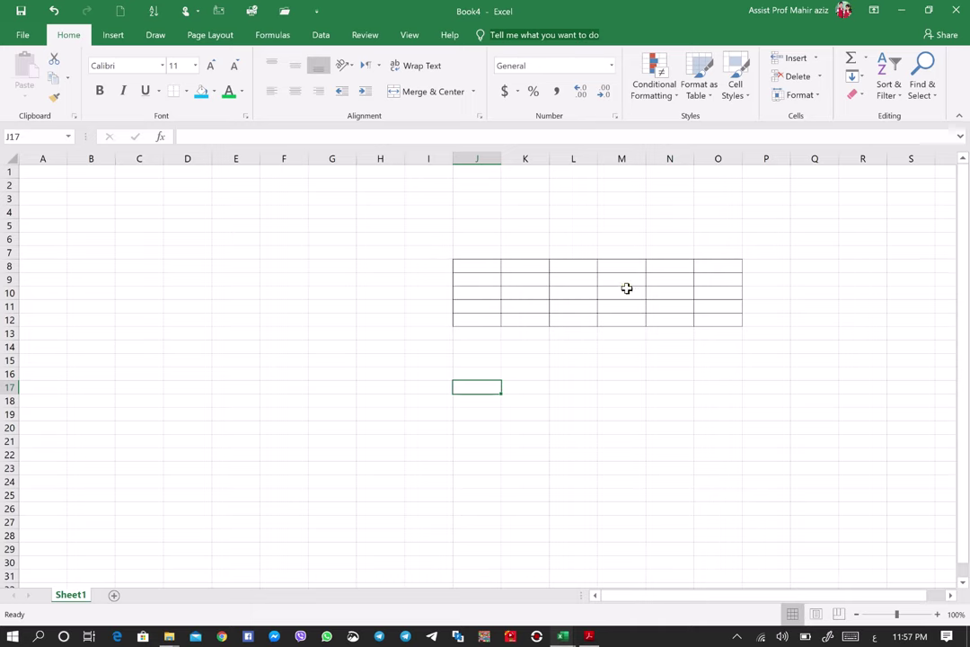
Enter محمد as the first student name in J9
left_click(8, 157)
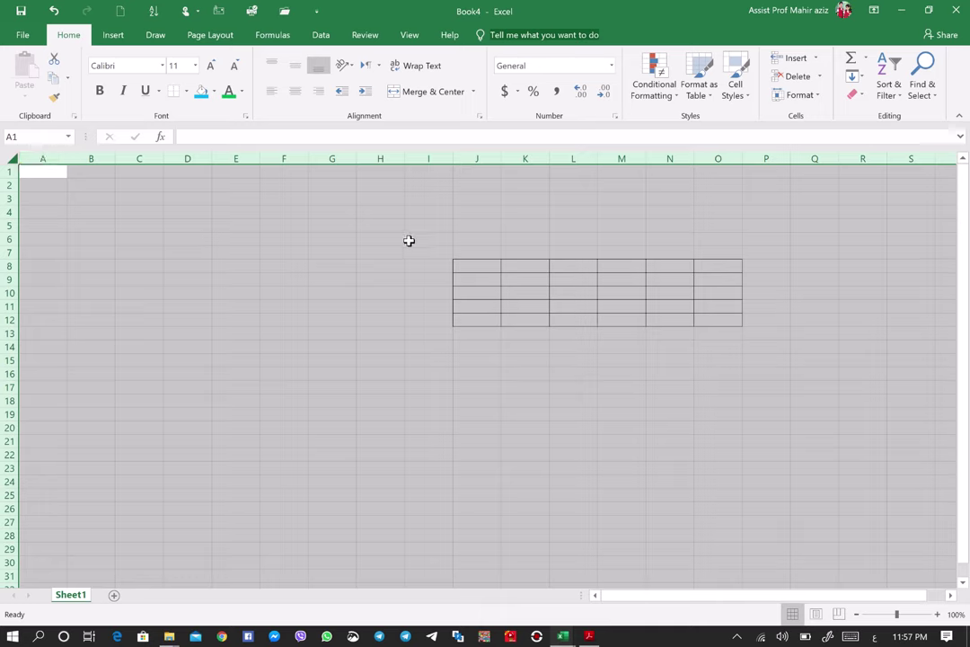
left_click(466, 266)
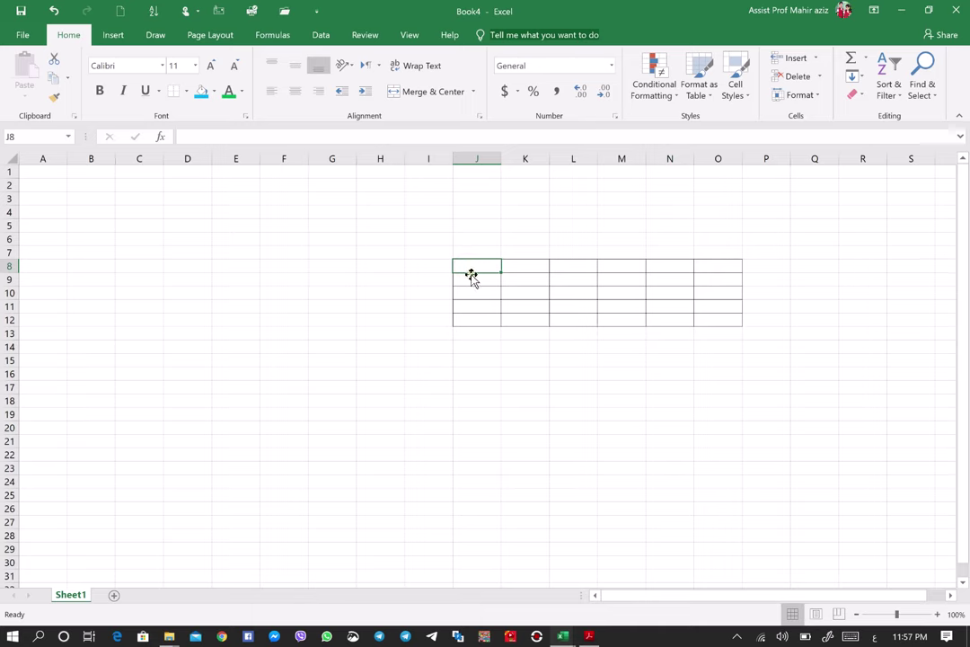
left_click(471, 281)
type("محمد")
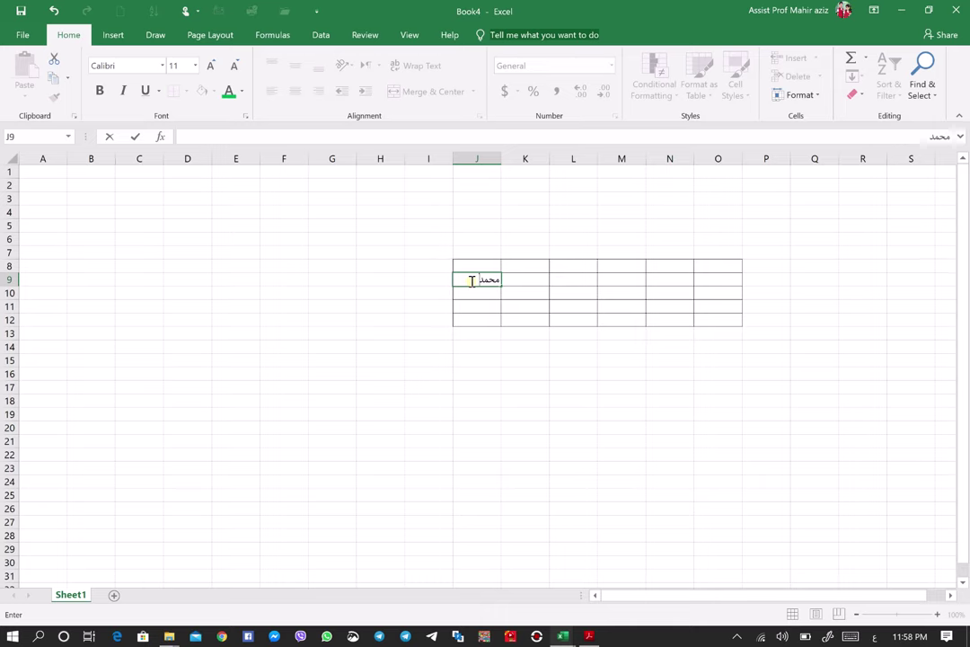
key("Tab")
key("Tab")
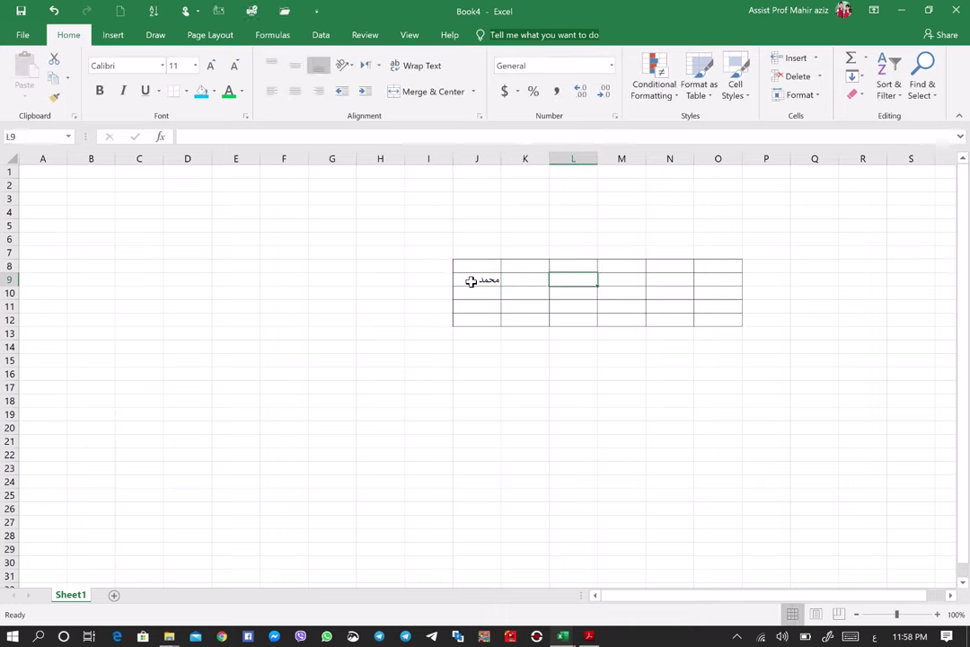
key("Left")
key("Left")
key("Down")
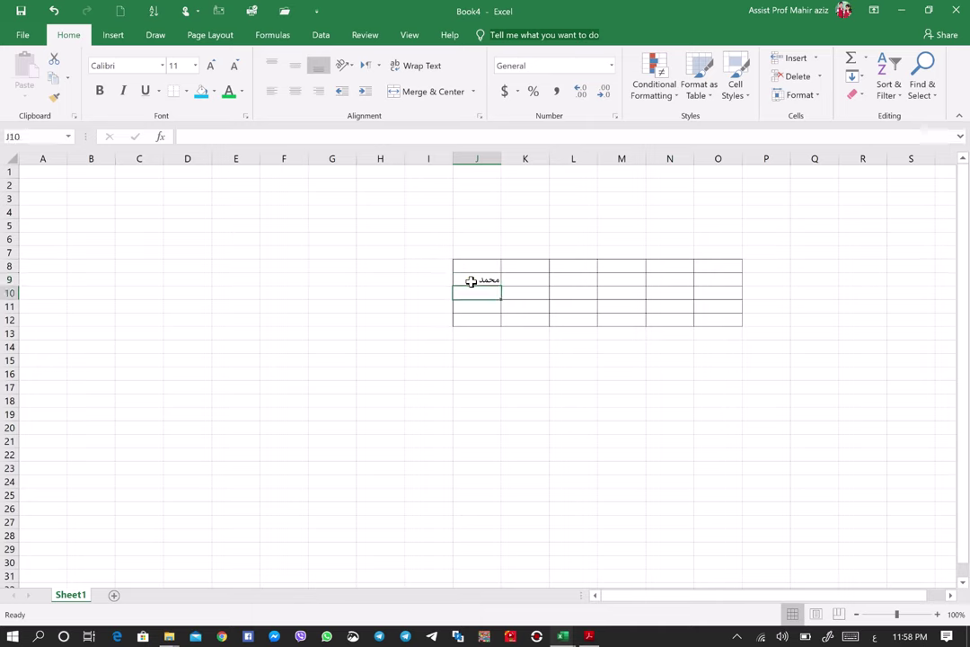
key("Up")
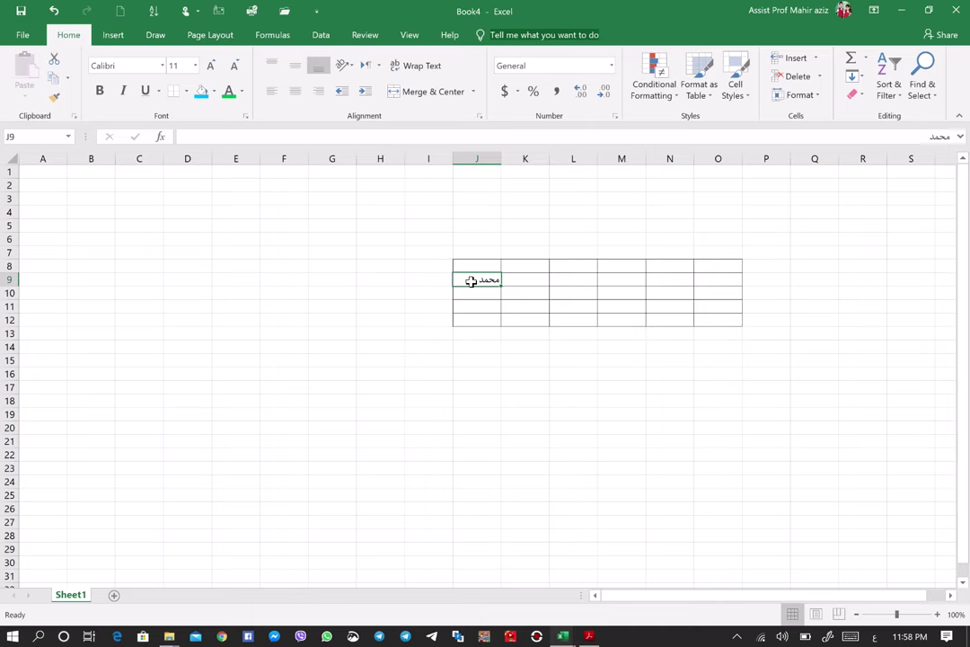
key("Down")
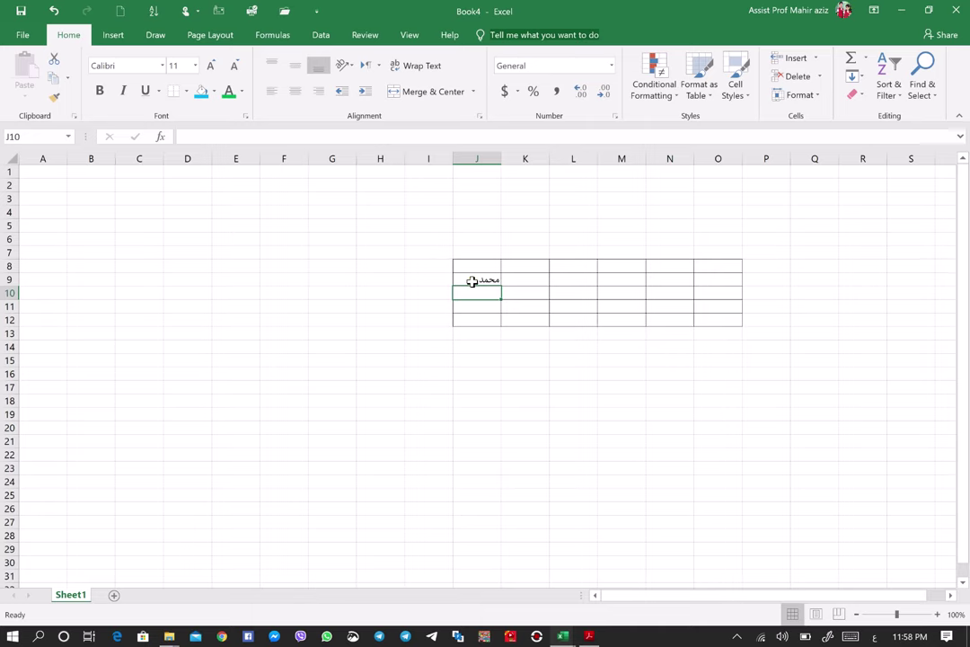
Enter the names علي, عمر and عبدالله in J10, J11 and J12
left_click(474, 305)
left_click(484, 293)
type("علي")
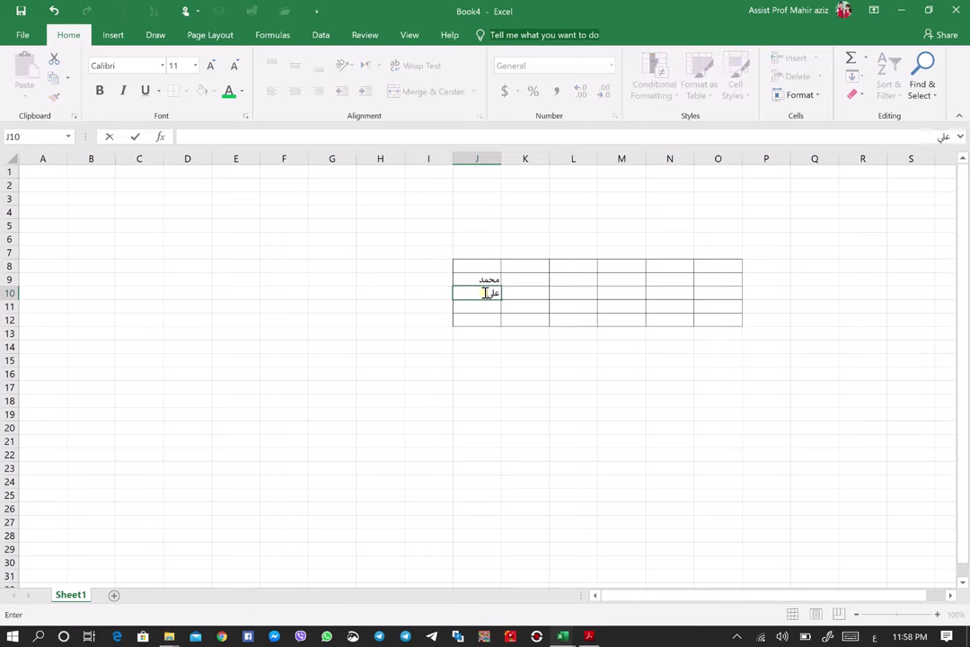
key("Return")
type("ع")
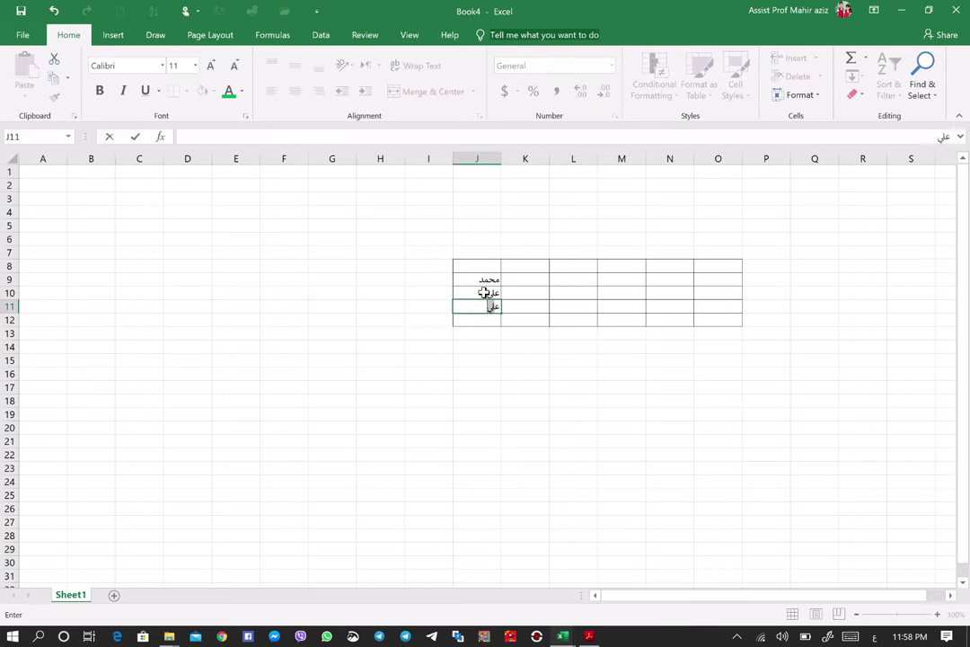
type("مر")
key("Return")
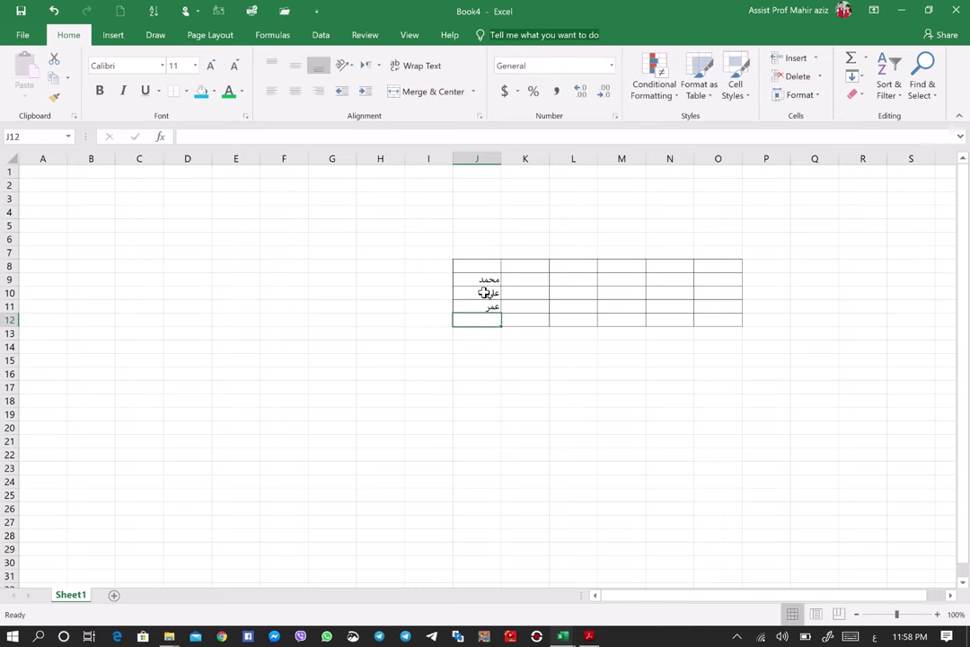
type("عبدا")
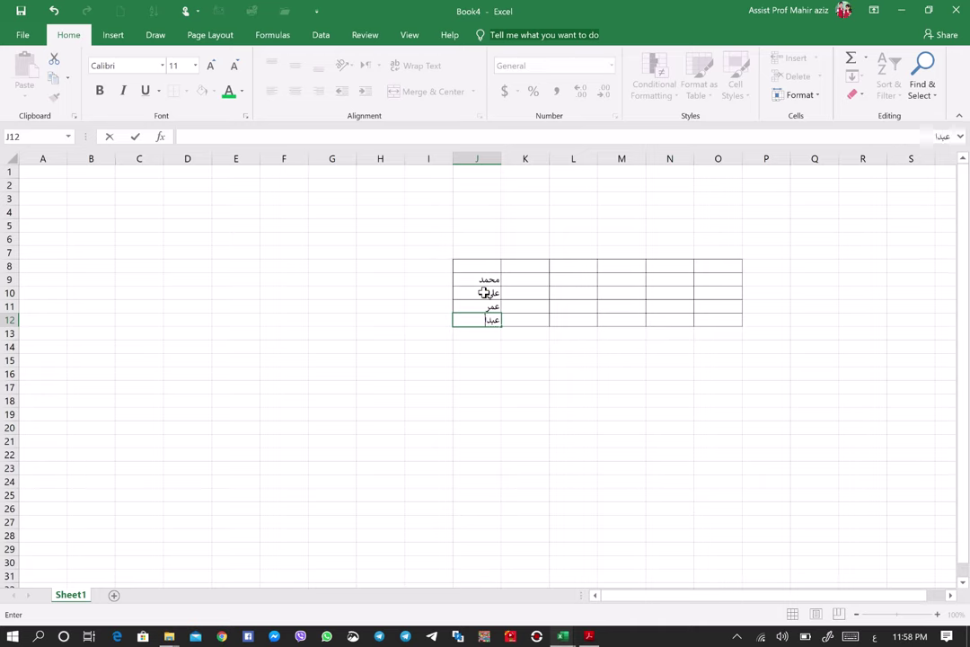
type("لله")
Type headers البرمجة, الكيمياء, الفيزياء, المجموع and المعدل across K8:O8
left_click(523, 267)
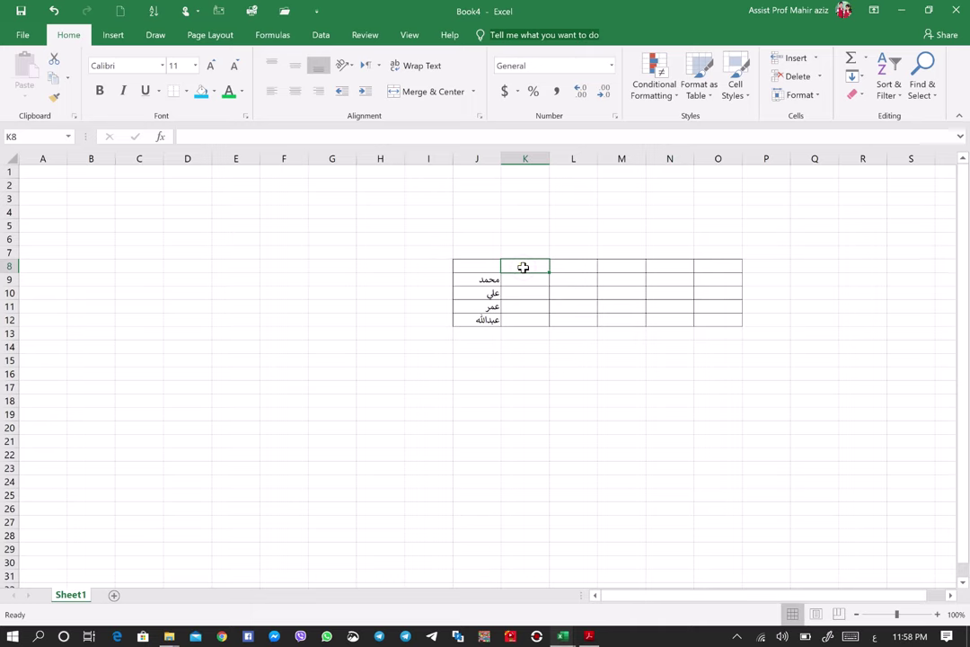
type("ال")
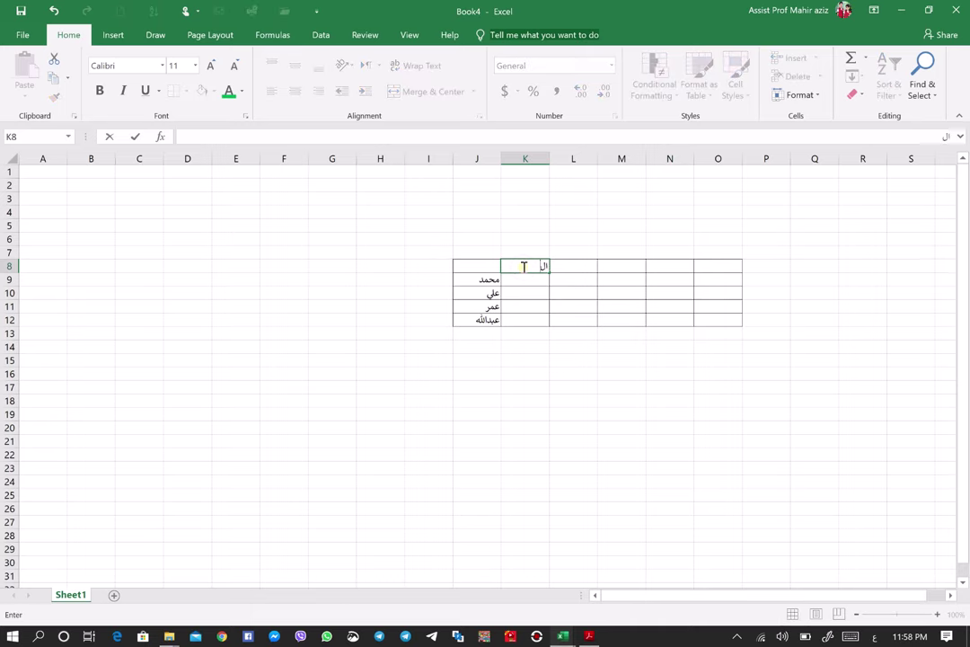
type("برمج")
type("ة")
key("Tab")
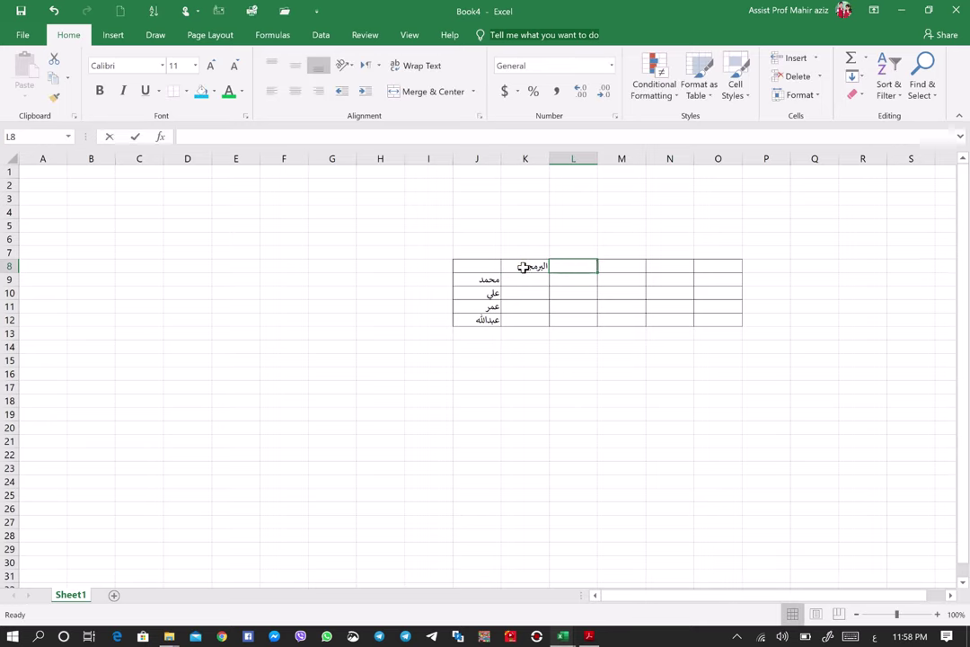
type("الكيم")
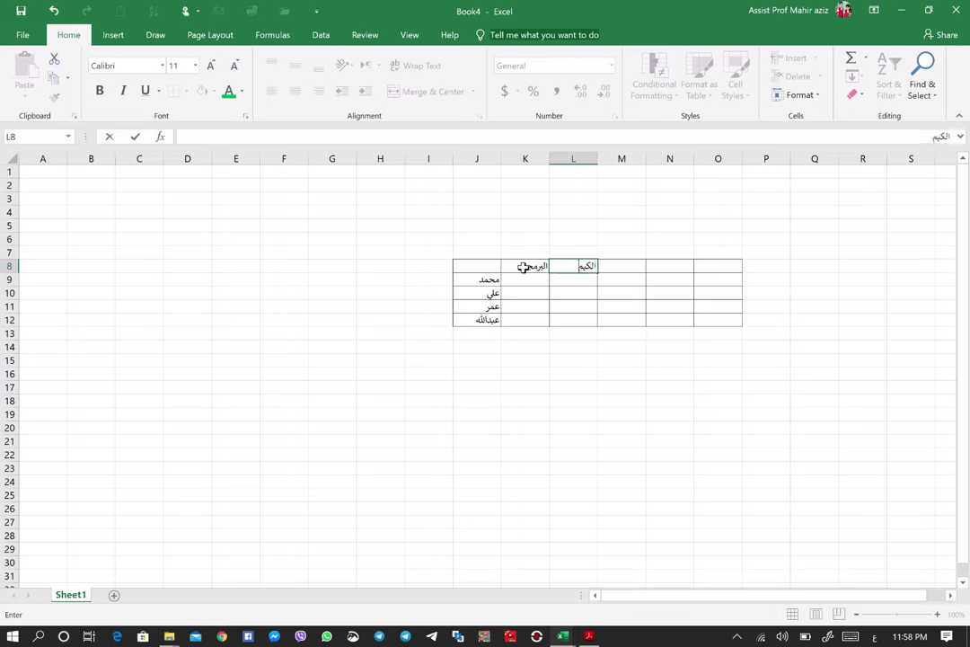
type("ياء")
key("Tab")
type("الفي")
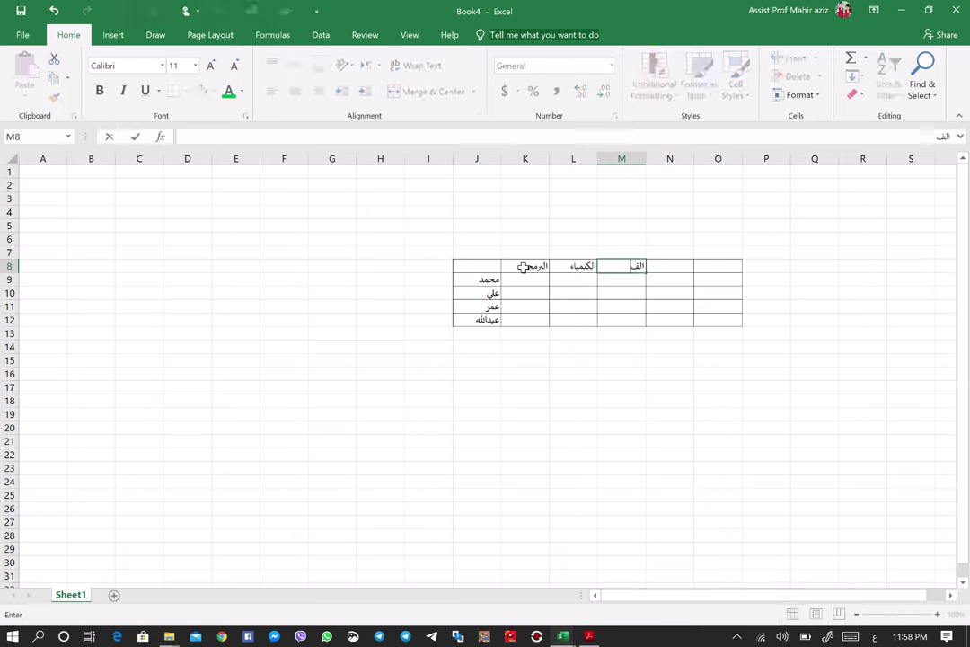
type("زي")
type("اء")
key("Tab")
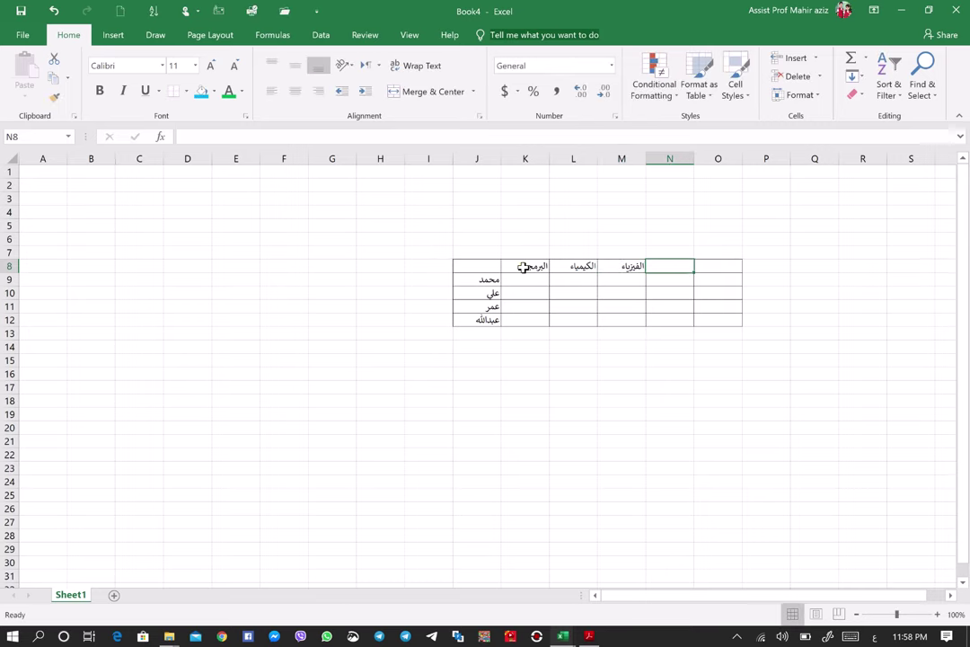
type("المجم")
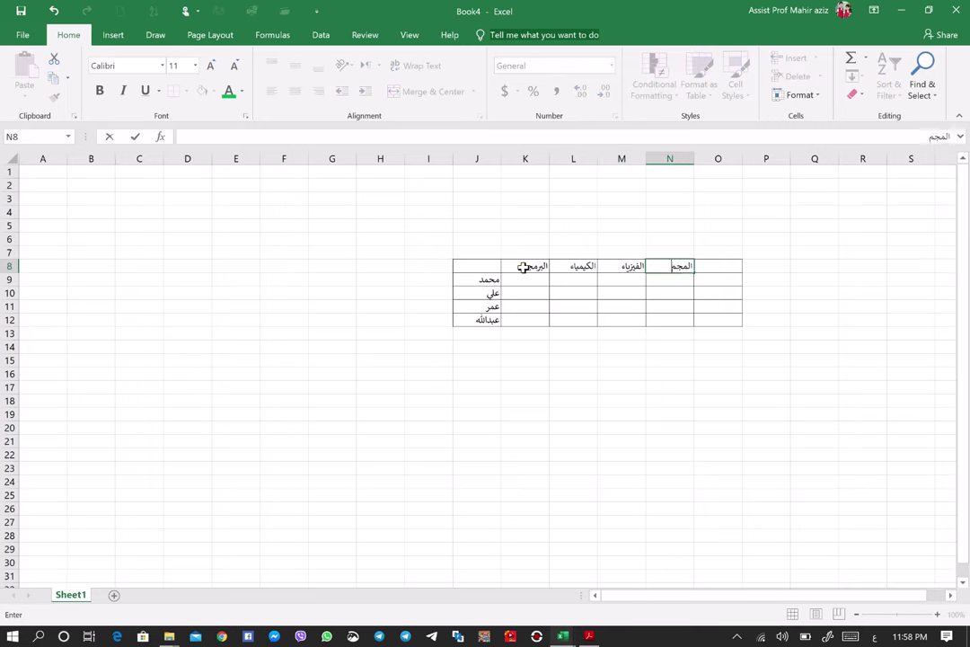
type("وع")
key("Tab")
type("ال")
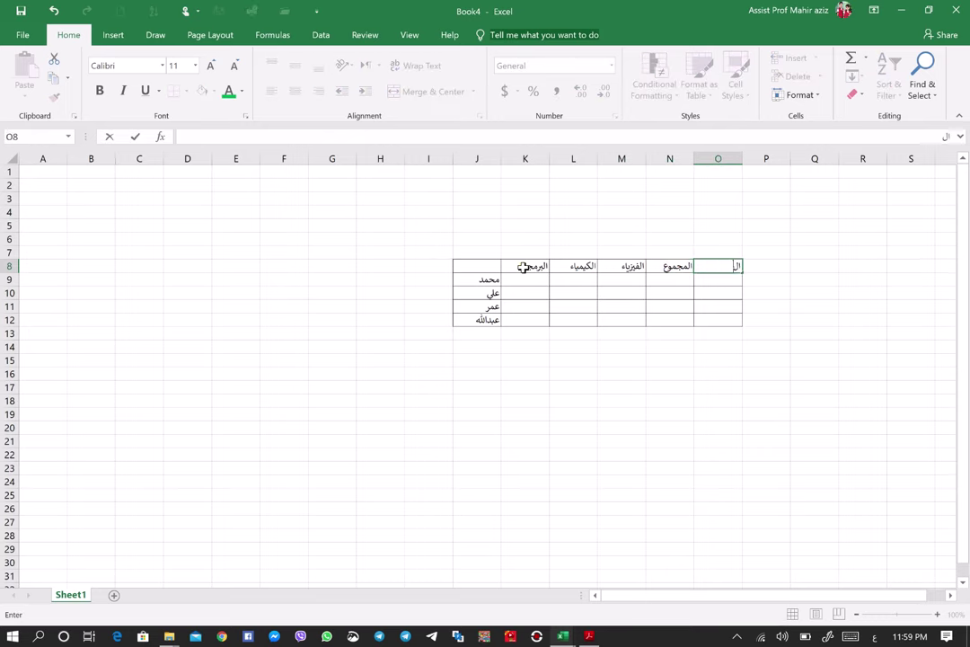
type("معد")
type("ل")
left_click(720, 281)
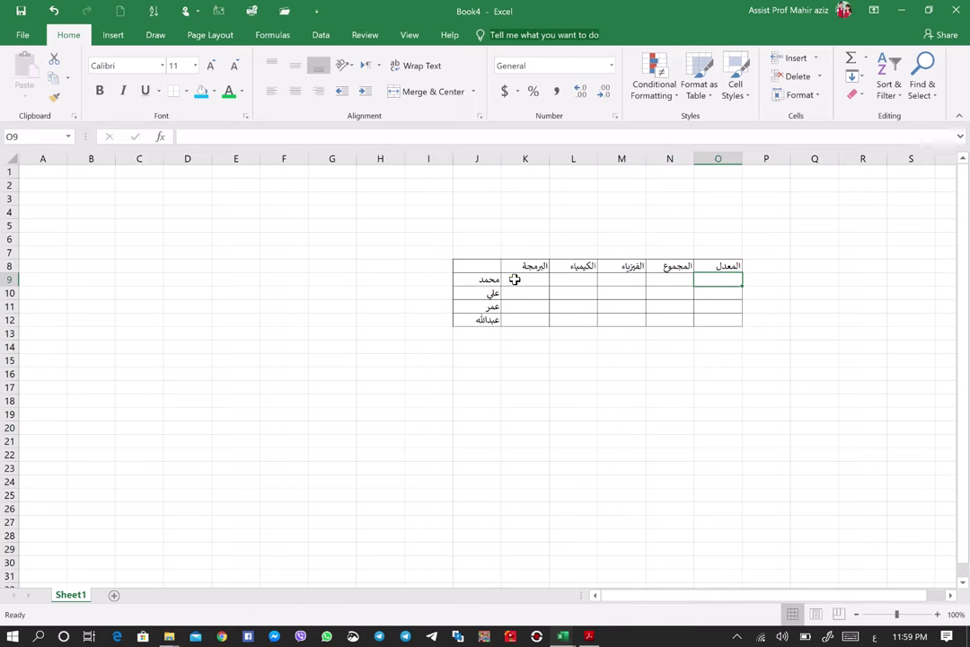
Lengthen the K8 header to البرمجة الأولية للطالب and start the عنوان label in J8
left_click(515, 280)
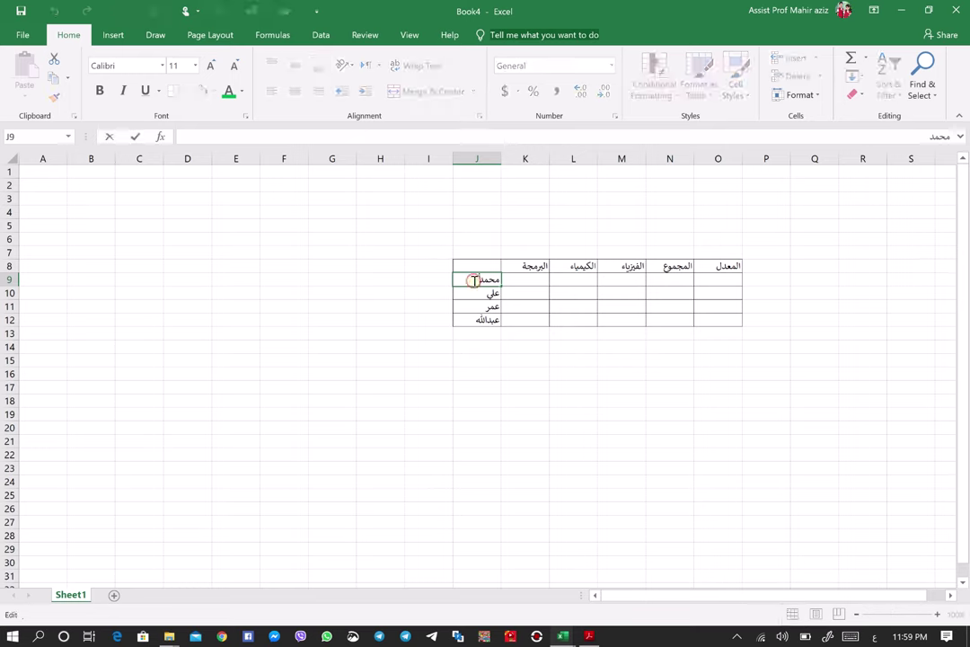
double_click(473, 281)
double_click(515, 269)
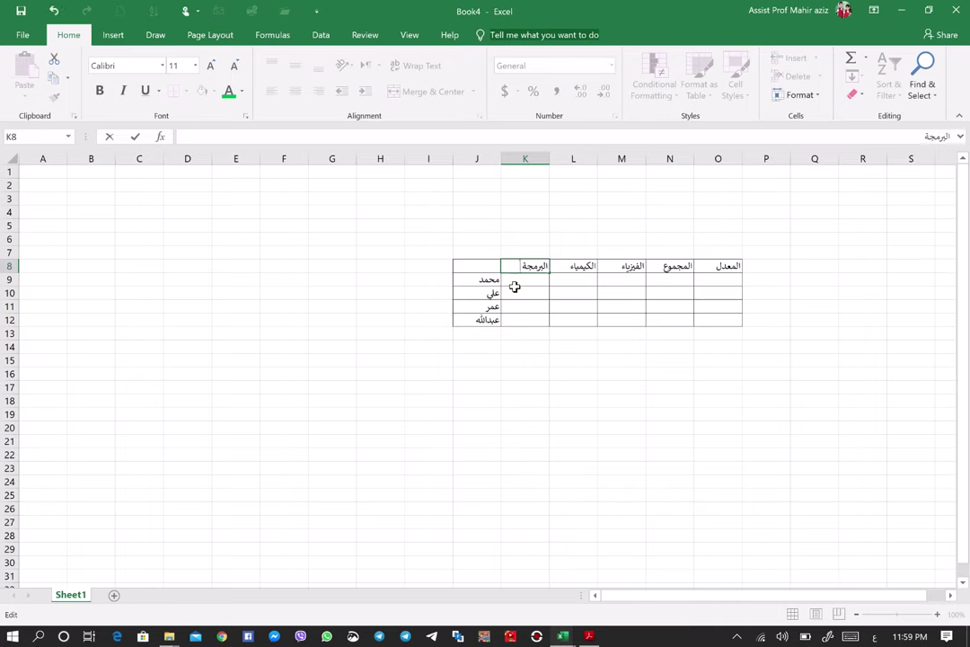
type("الاولية")
type("للطال")
type("ب")
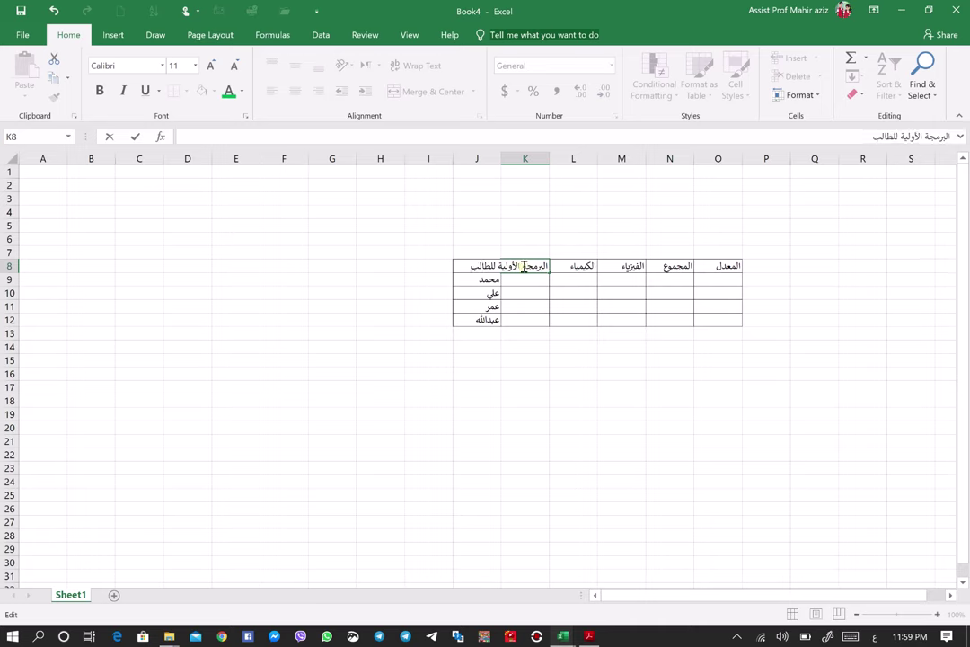
left_click(432, 263)
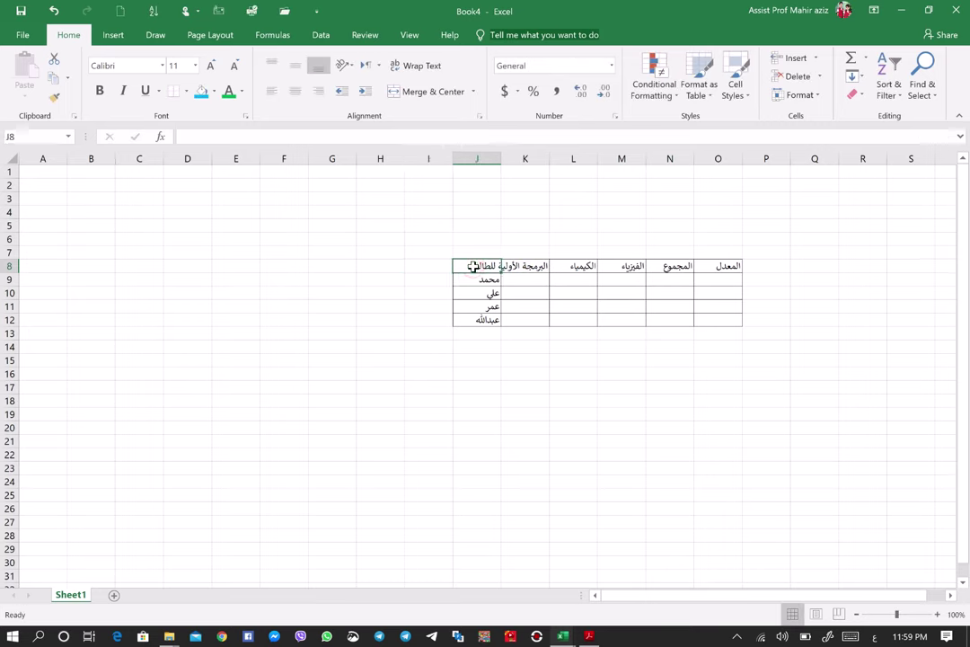
left_click(474, 266)
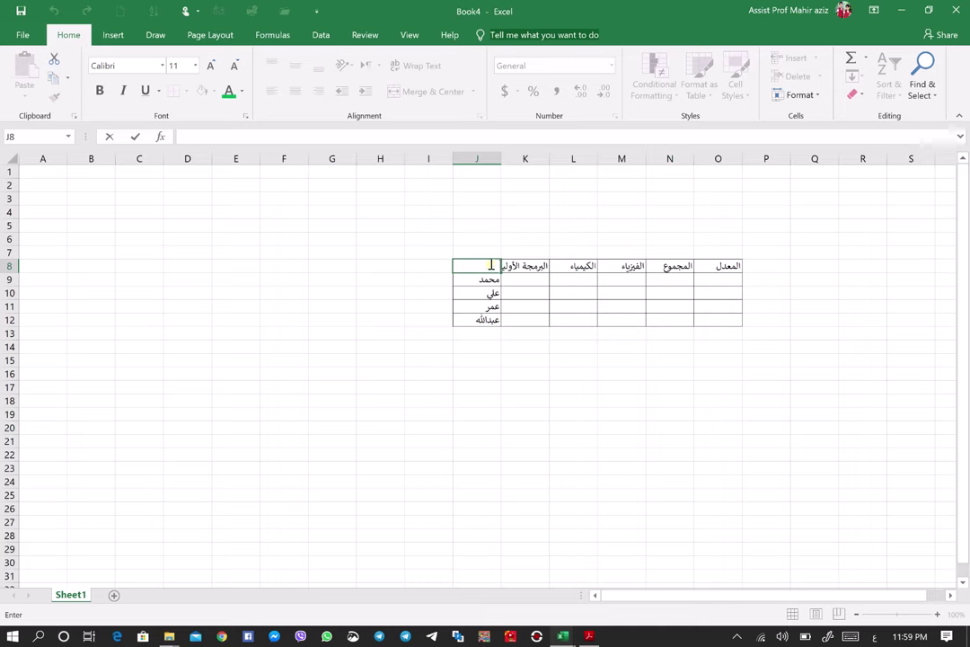
type("عنوان")
Commit the J8 label and AutoFit column K to the full البرمجة الأولية للطالب header
left_click(526, 332)
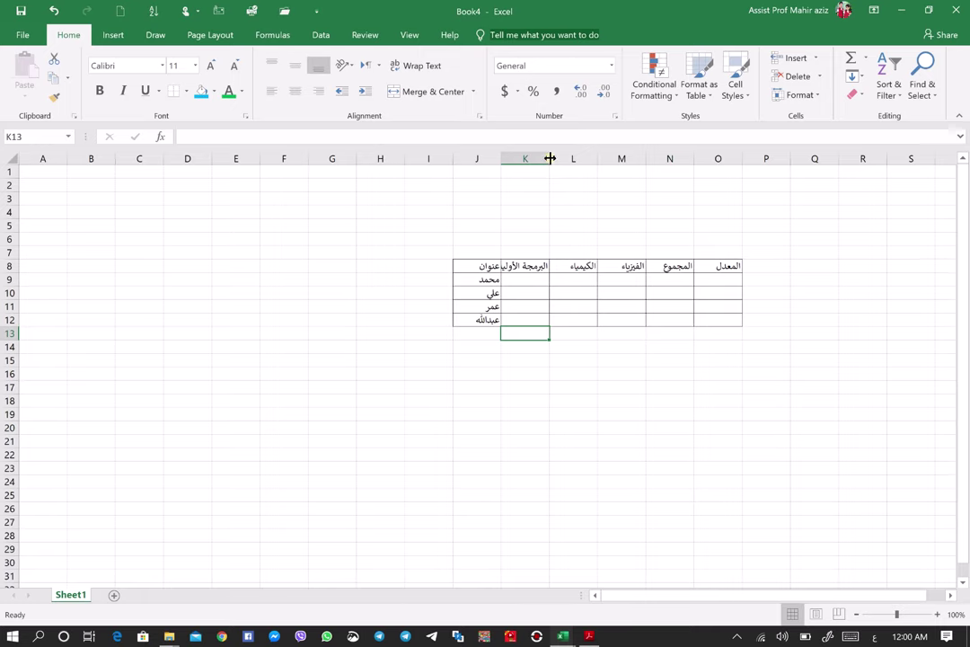
double_click(550, 158)
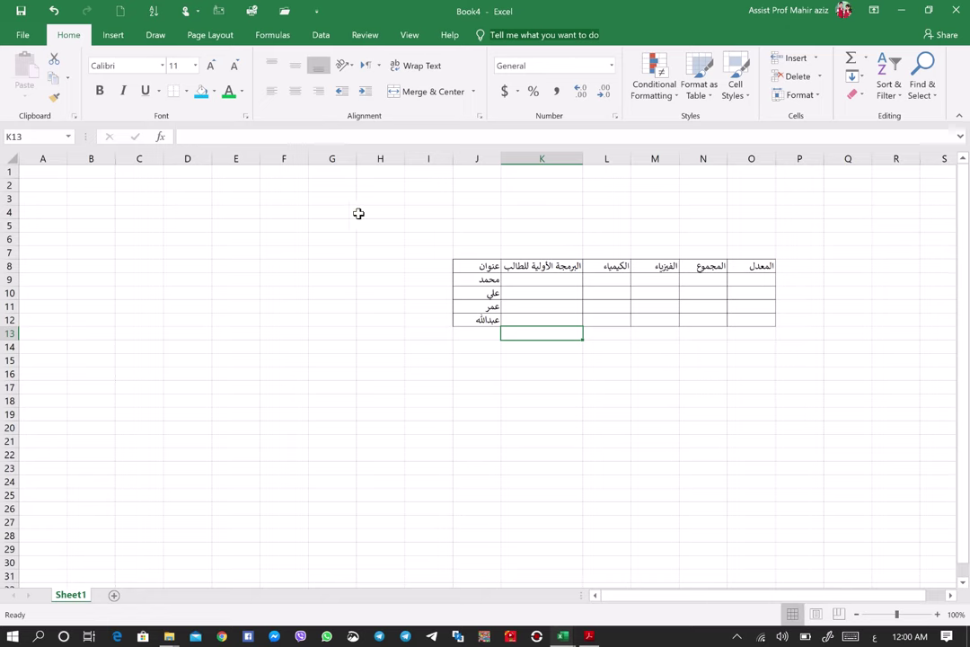
left_click(52, 11)
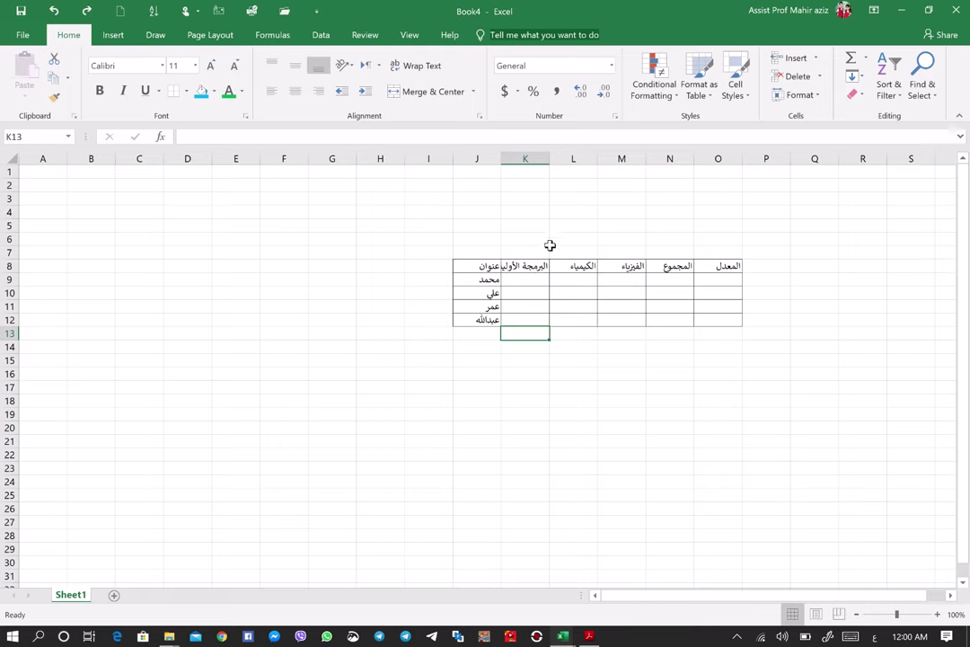
double_click(550, 158)
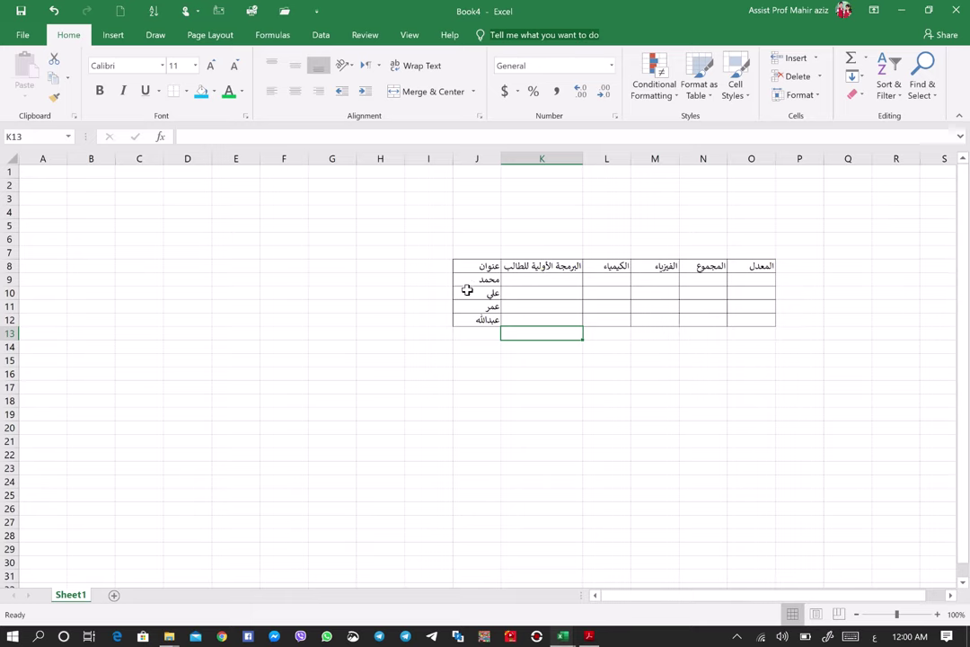
left_click(278, 281)
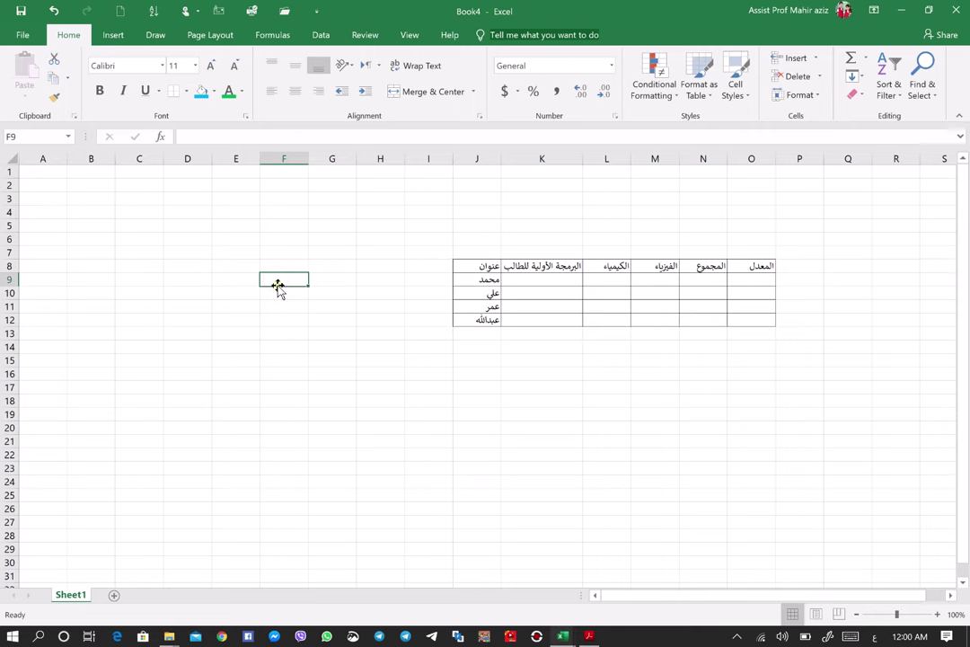
type("787989778867")
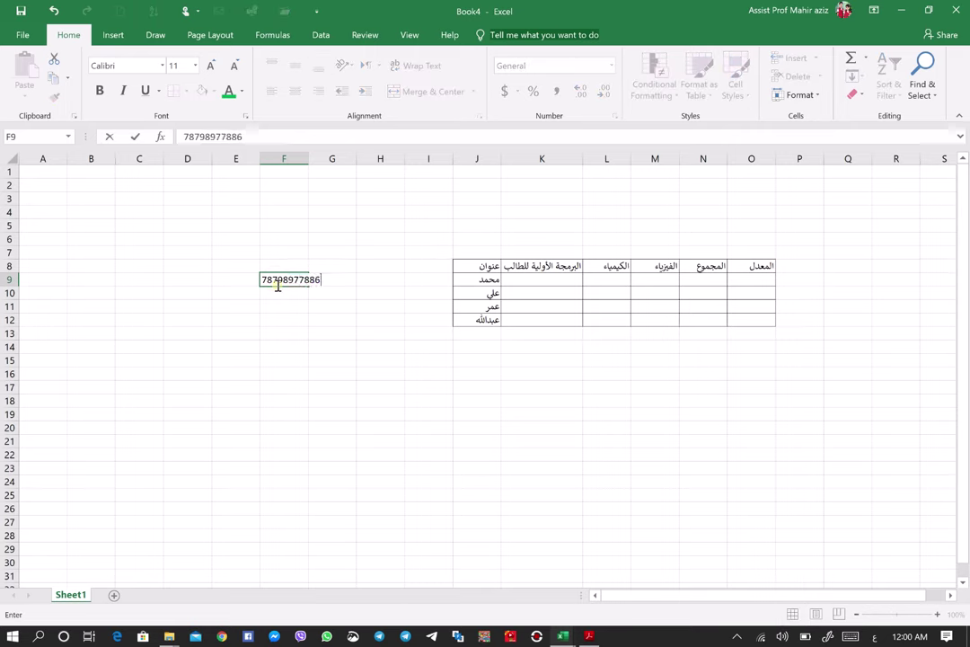
type("56468798")
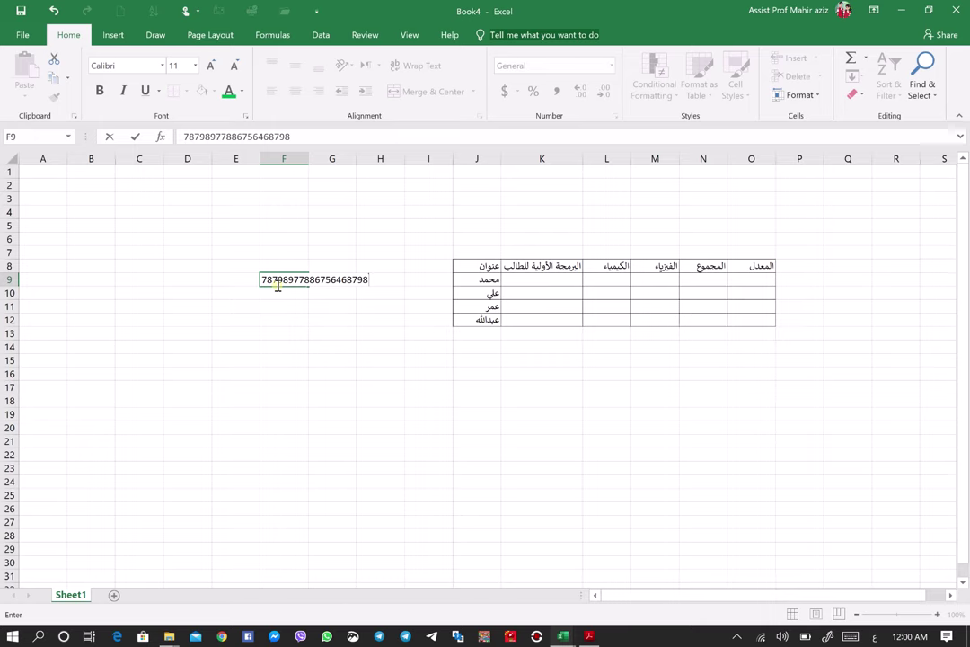
key("Return")
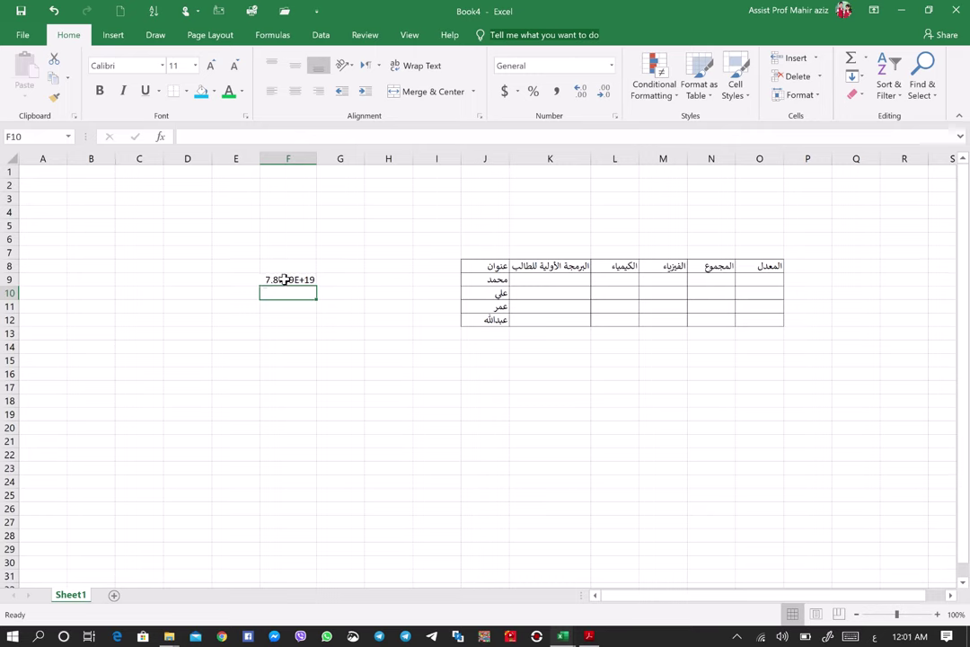
left_click(284, 280)
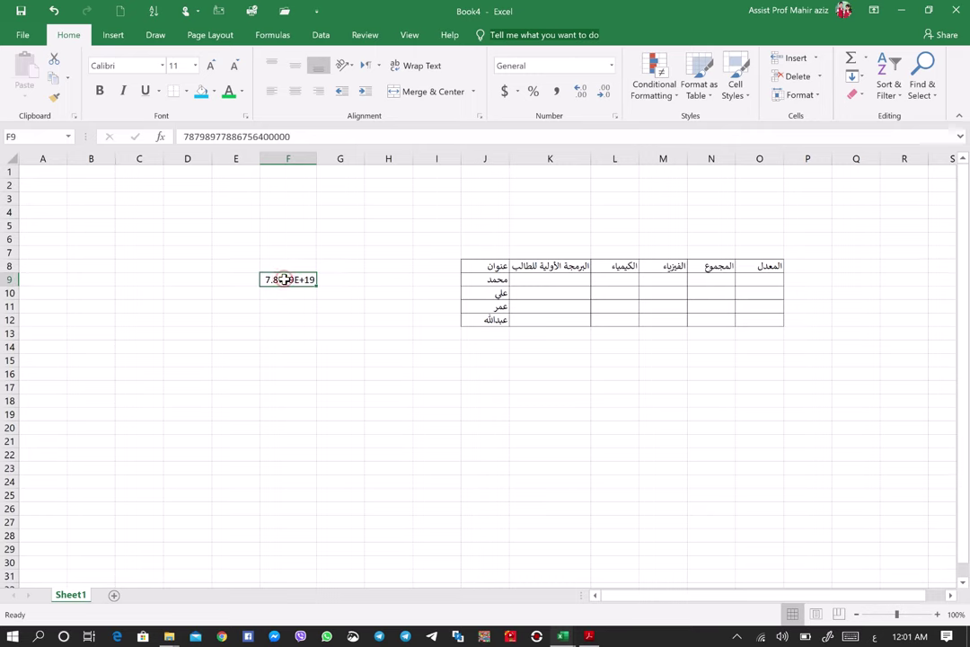
Format F9 as Number with 0 decimal places
right_click(284, 281)
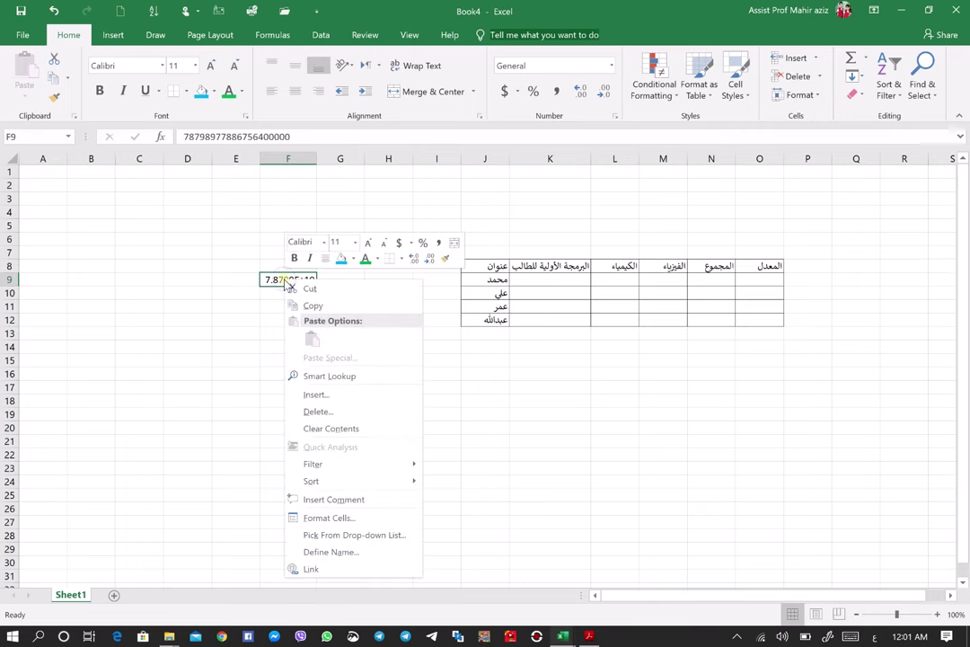
left_click(338, 519)
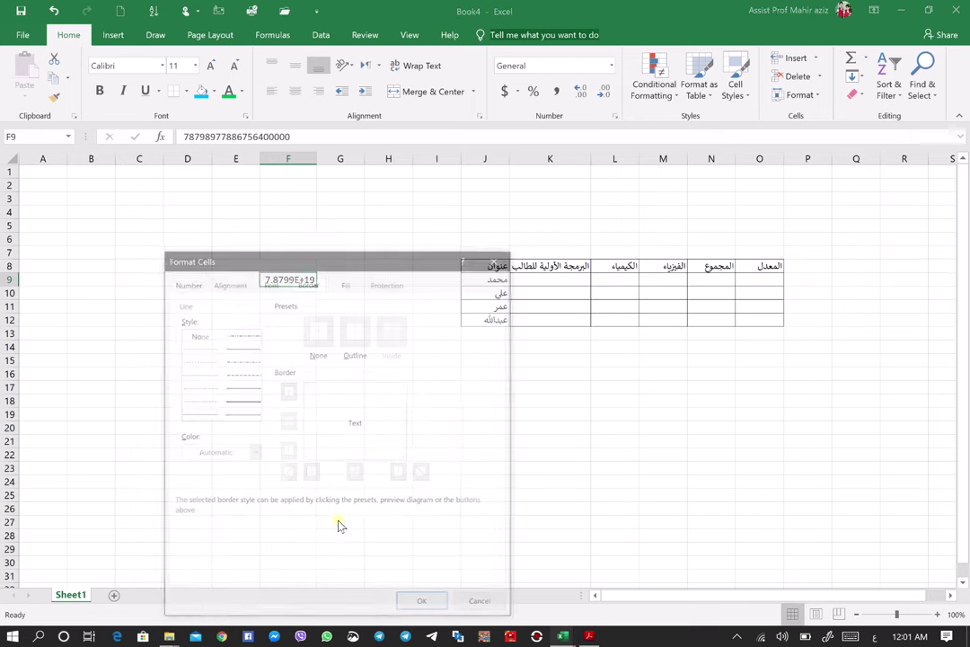
left_click(184, 281)
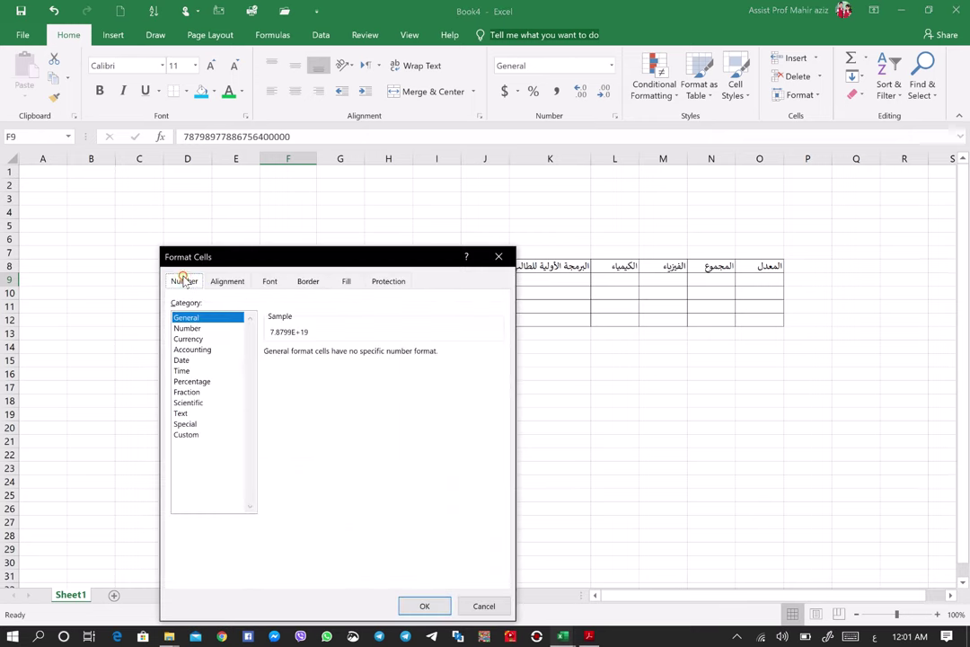
left_click(190, 329)
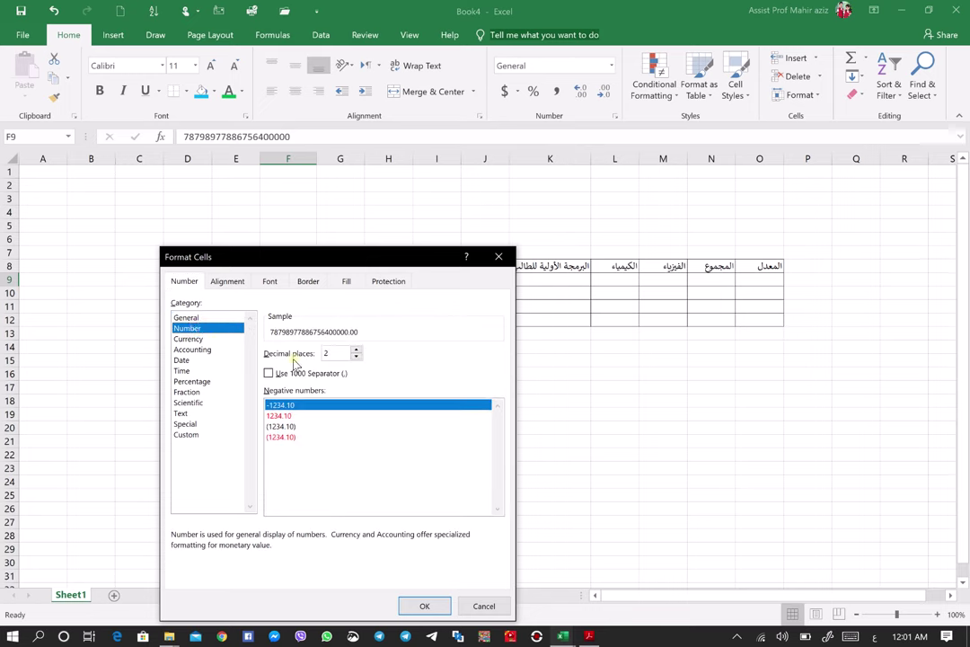
left_click(356, 357)
left_click(356, 358)
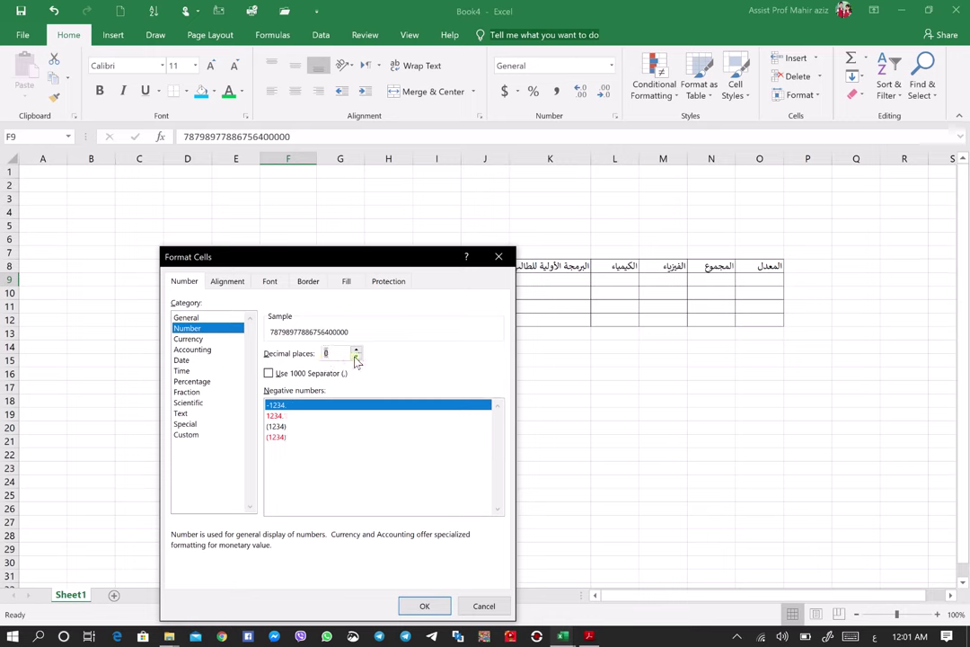
left_click(440, 609)
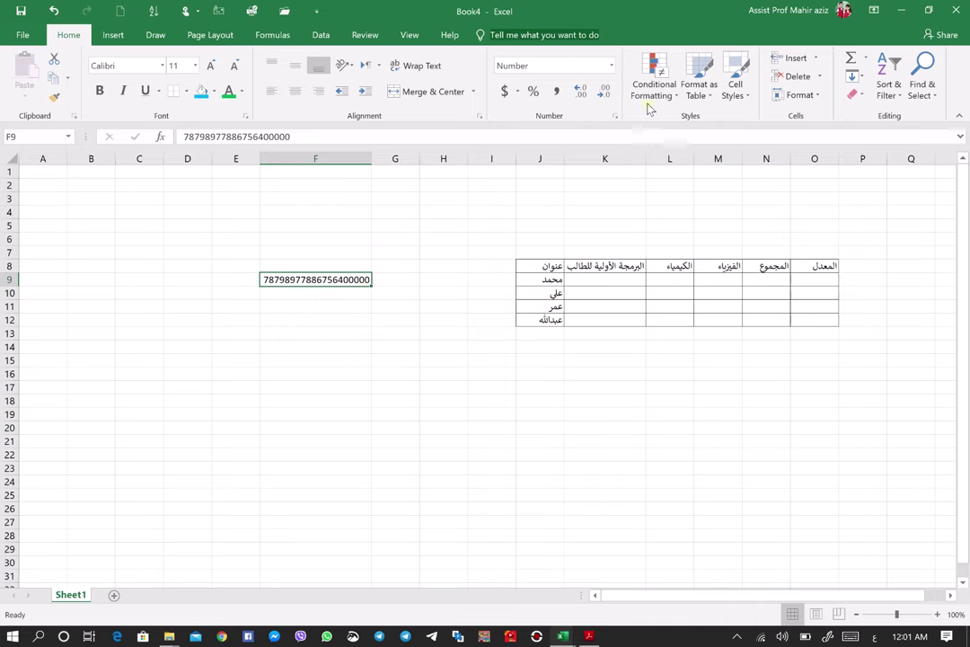
Undo the formatting, column widening and number entry so F9 is empty again
left_click(54, 10)
left_click(53, 10)
left_click(54, 9)
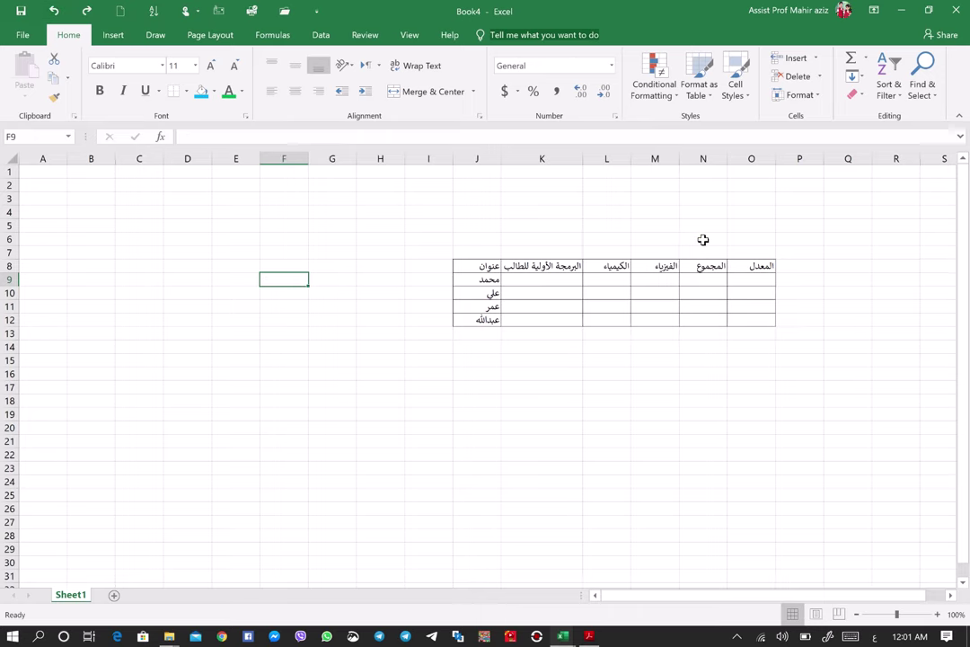
Merge and center K6:N7 and type the title جدول الدرجات into it
mouse_move(702, 241)
left_mouse_down()
mouse_move(619, 257)
mouse_move(542, 254)
left_mouse_up()
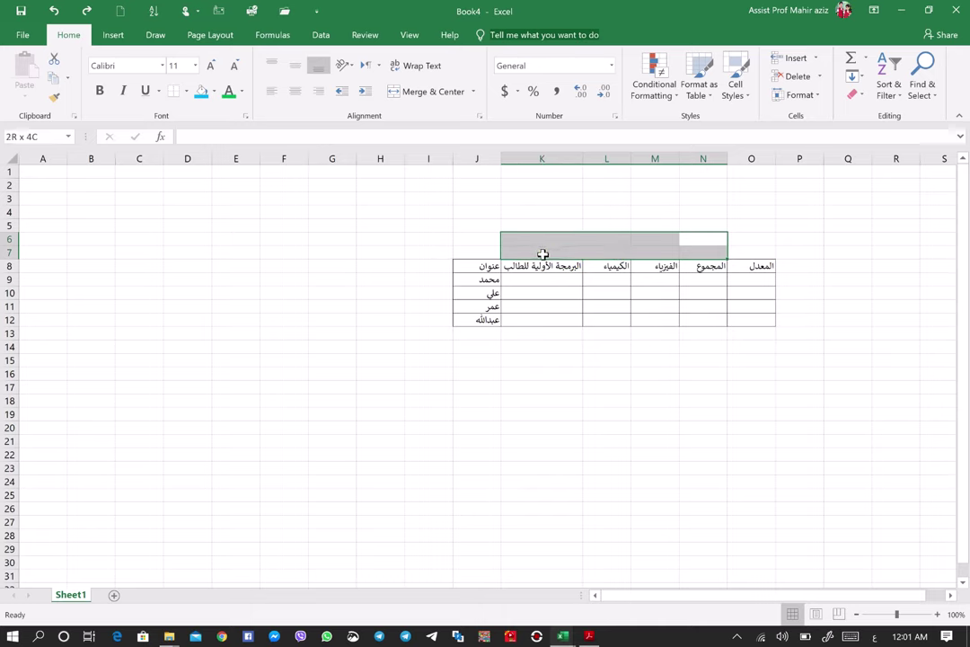
left_click_drag(543, 254, 543, 254)
left_click(422, 91)
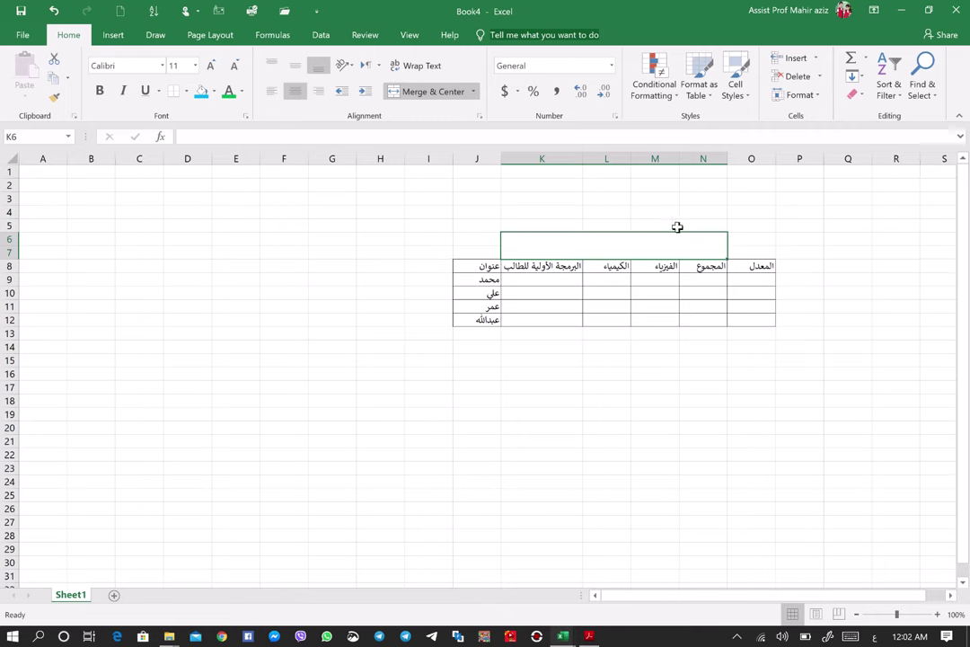
double_click(714, 253)
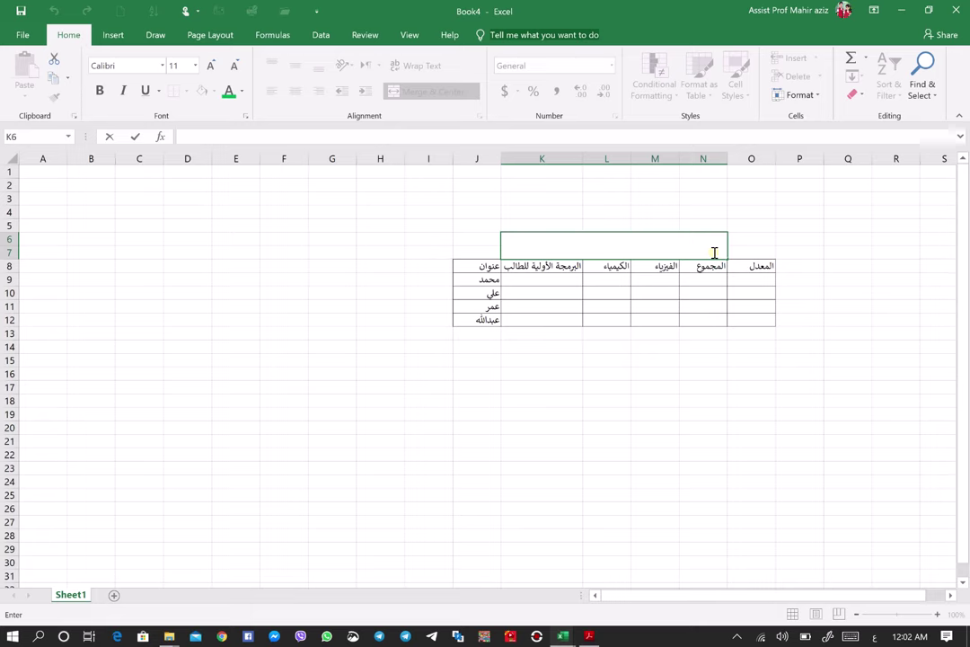
type("جدو")
type("ل")
type(" الد")
type("رجات")
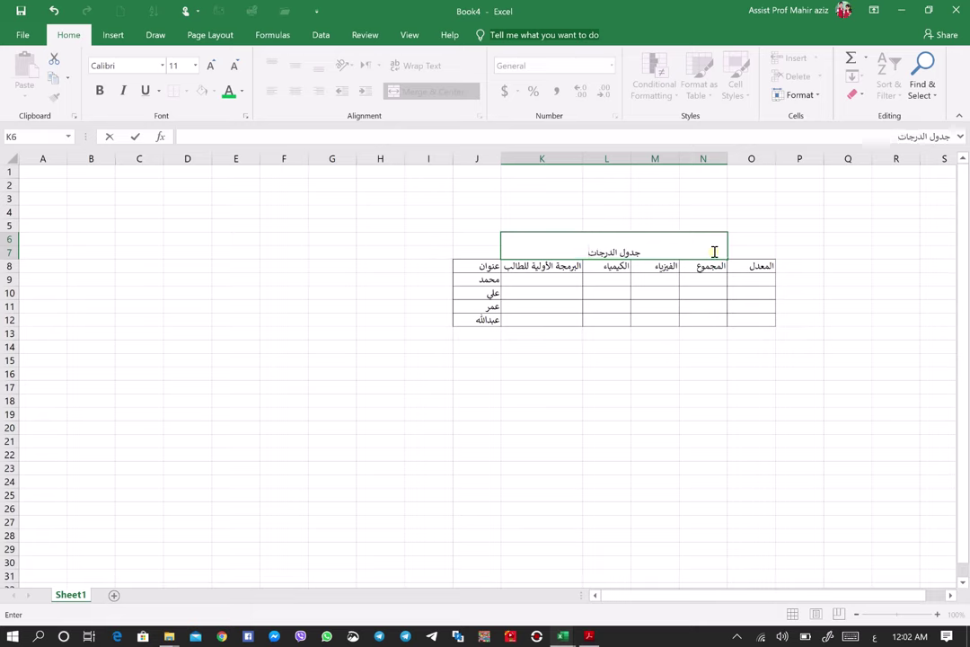
left_click(480, 238)
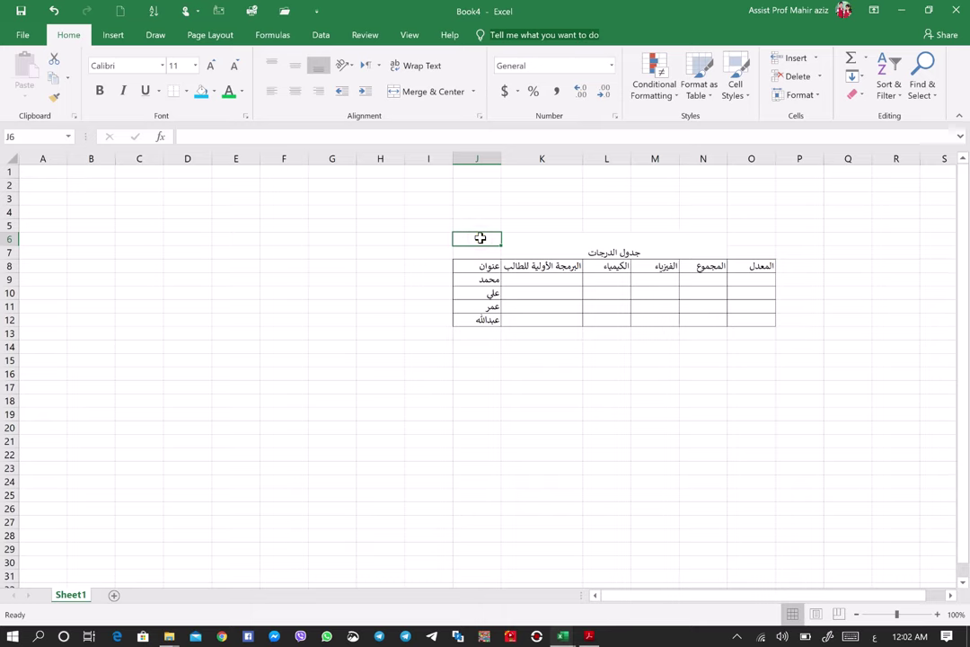
Set the جدول الدرجات title text to 14-point red
double_click(579, 253)
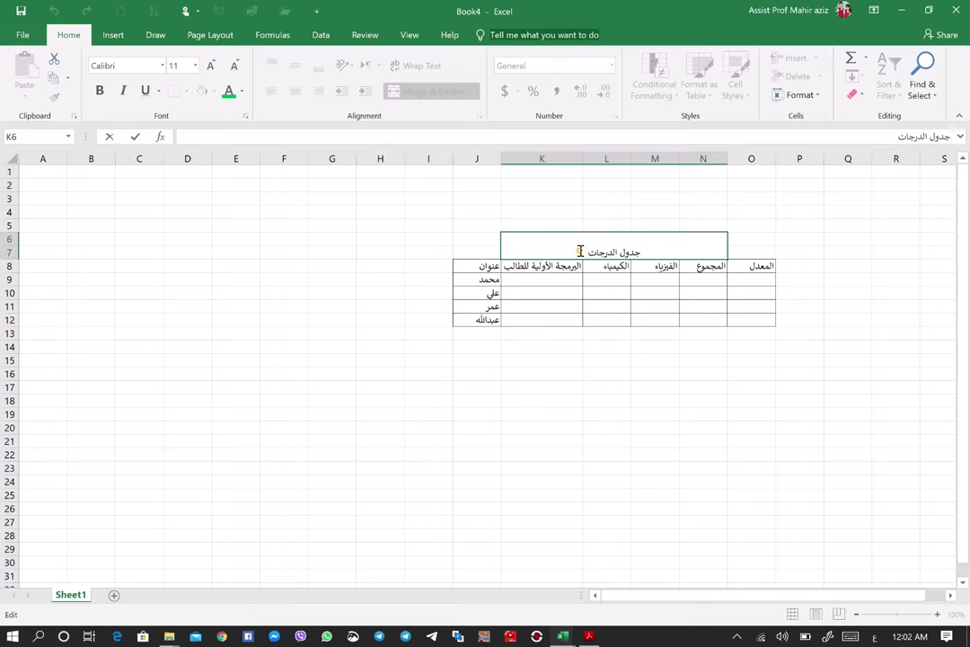
left_click_drag(580, 251, 641, 252)
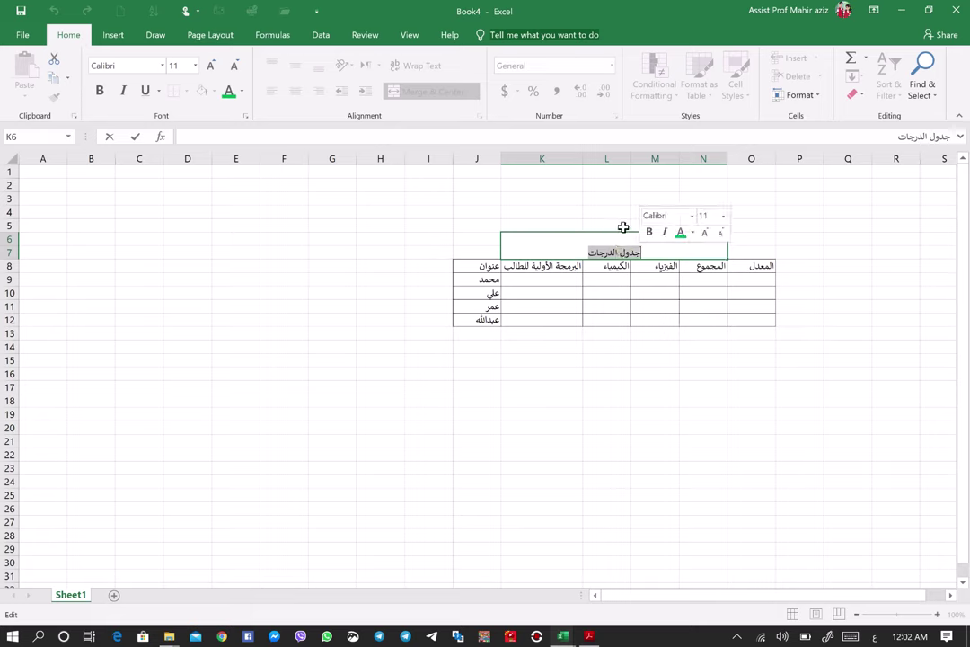
left_click(723, 215)
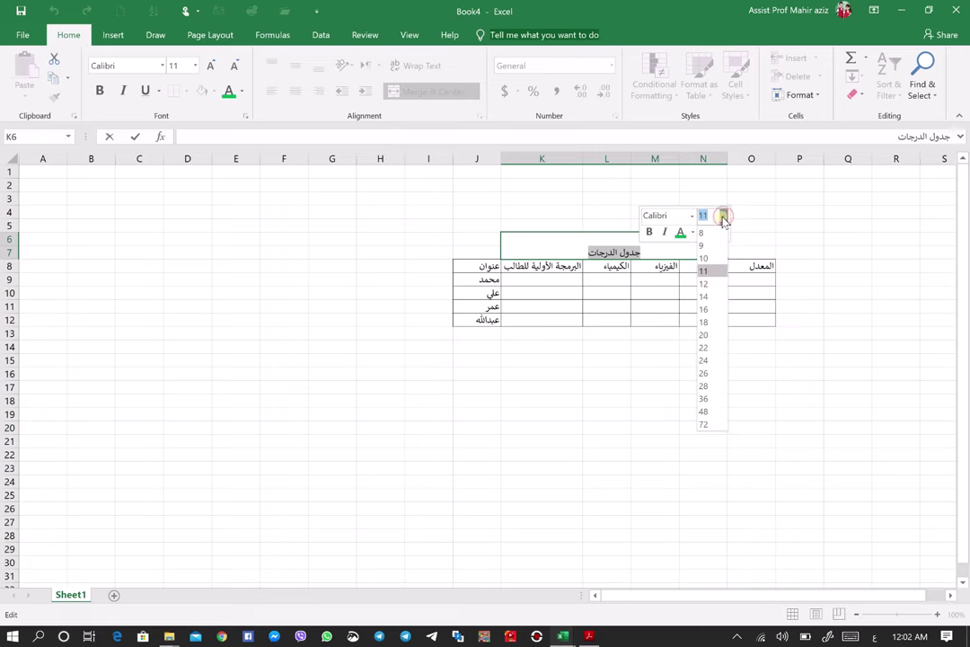
left_click(704, 297)
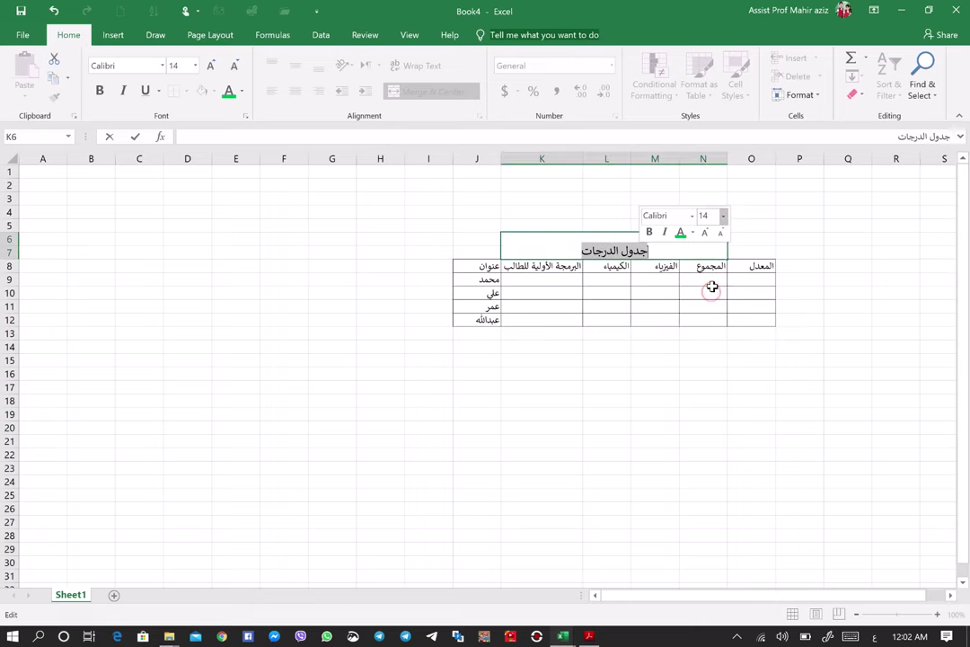
left_click(696, 233)
left_click(689, 347)
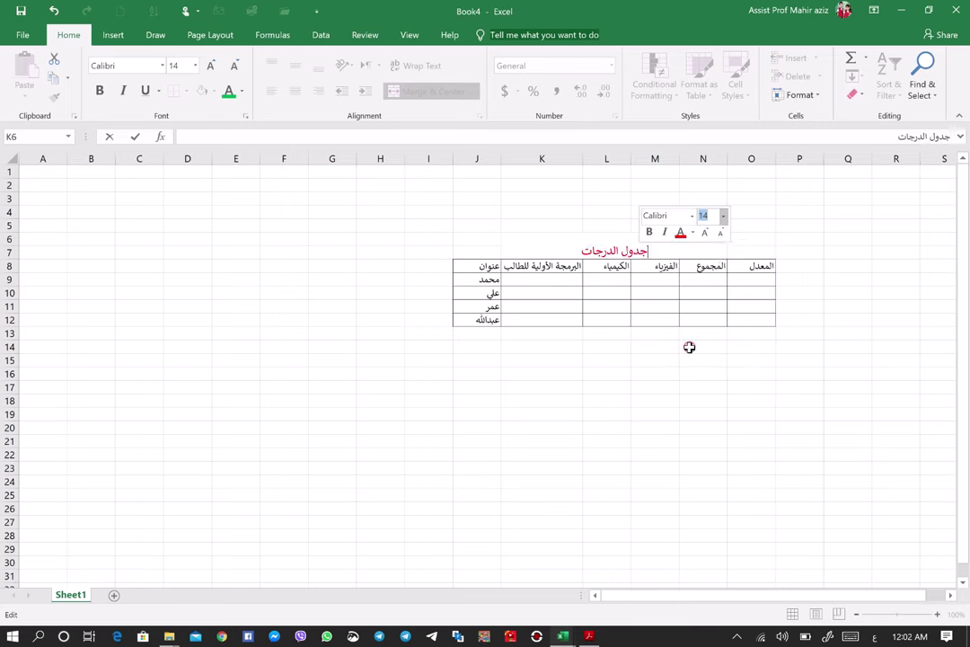
left_click(673, 285)
Make the title text bold and italic
double_click(635, 251)
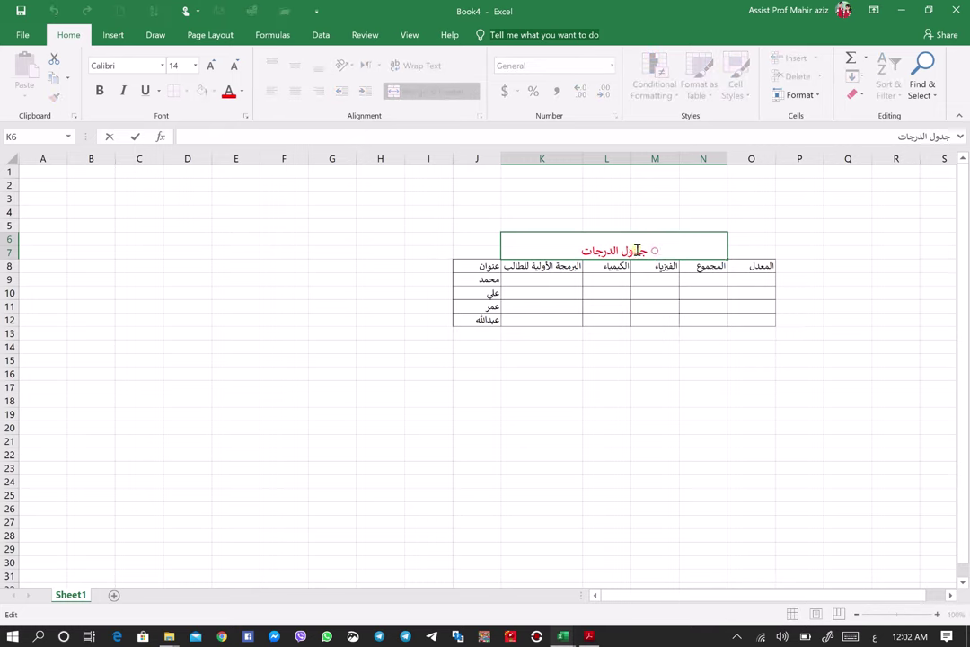
left_click_drag(638, 250, 572, 243)
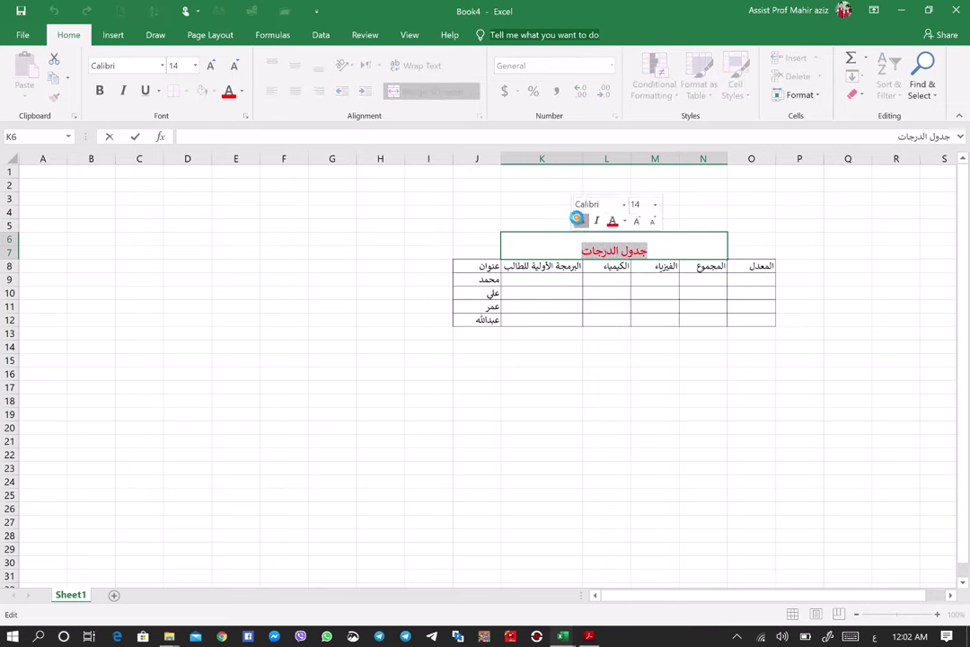
left_click(579, 221)
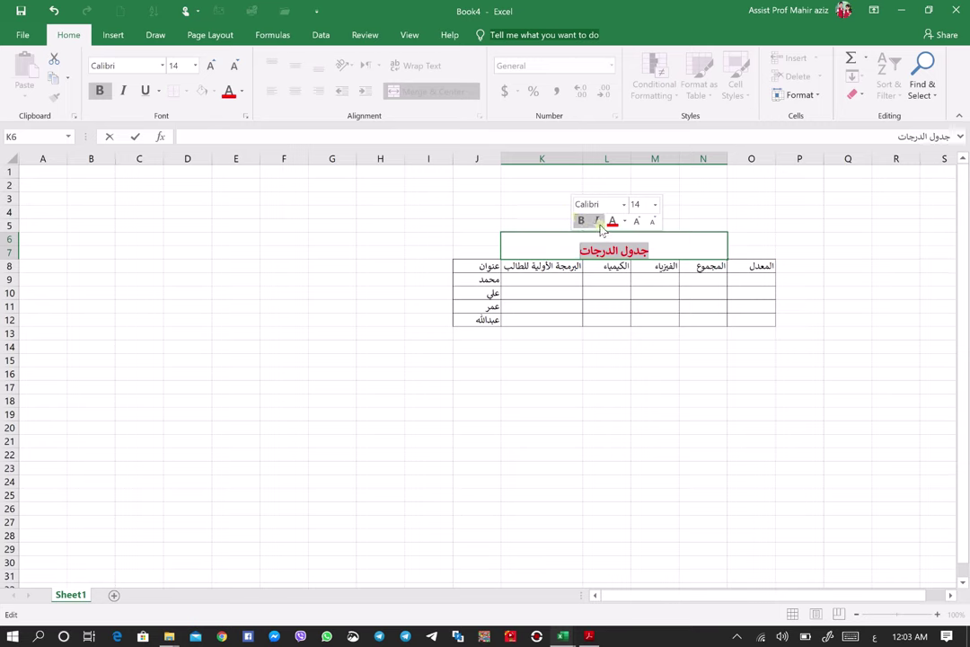
left_click(596, 221)
left_click(485, 282)
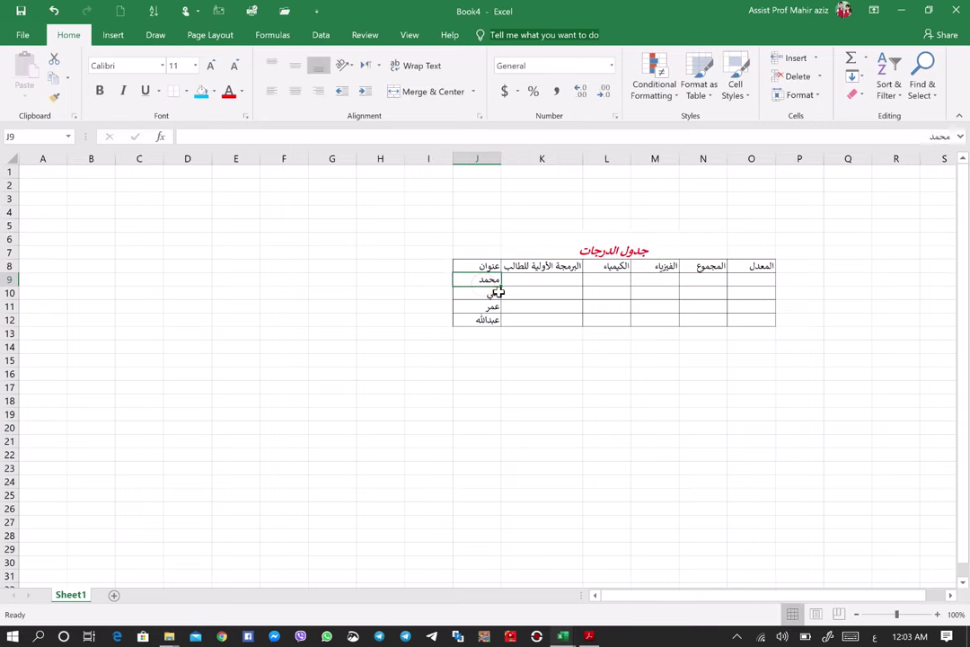
Give the header row J8:O8 green 14-point text
left_click_drag(466, 268, 748, 263)
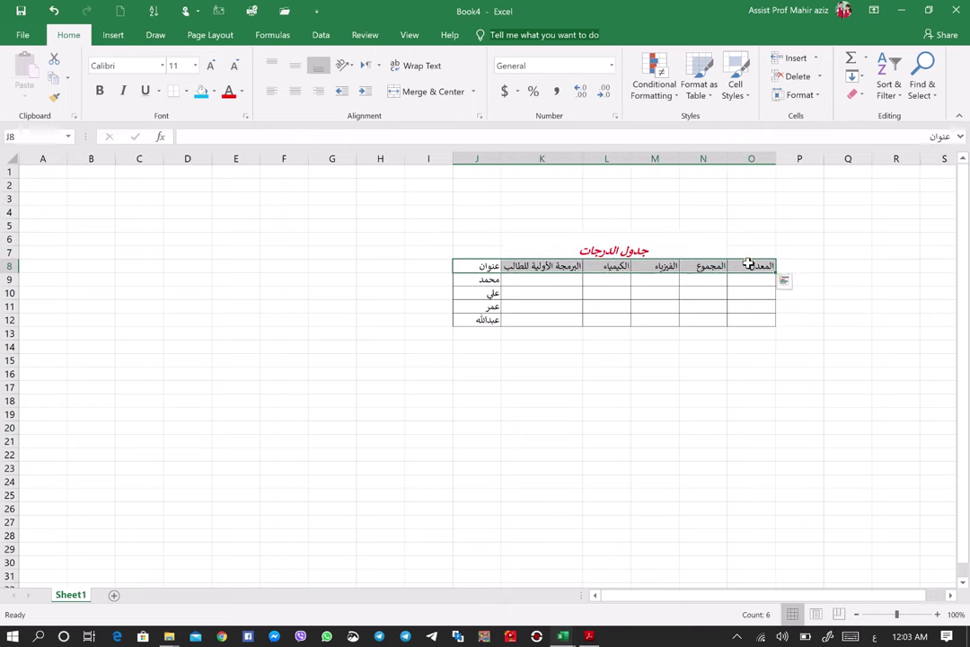
left_click(195, 66)
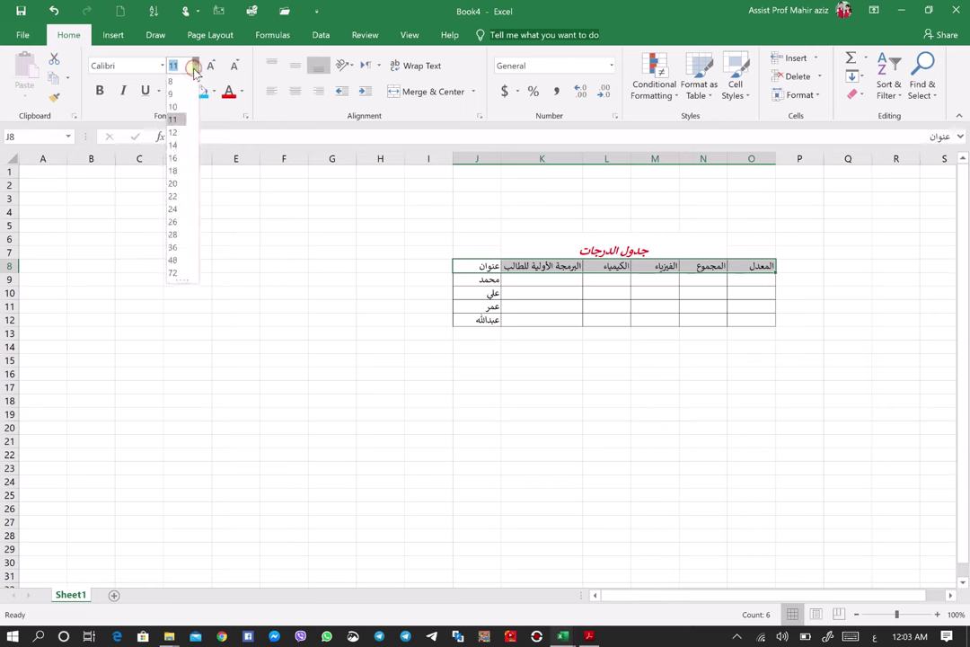
left_click(173, 132)
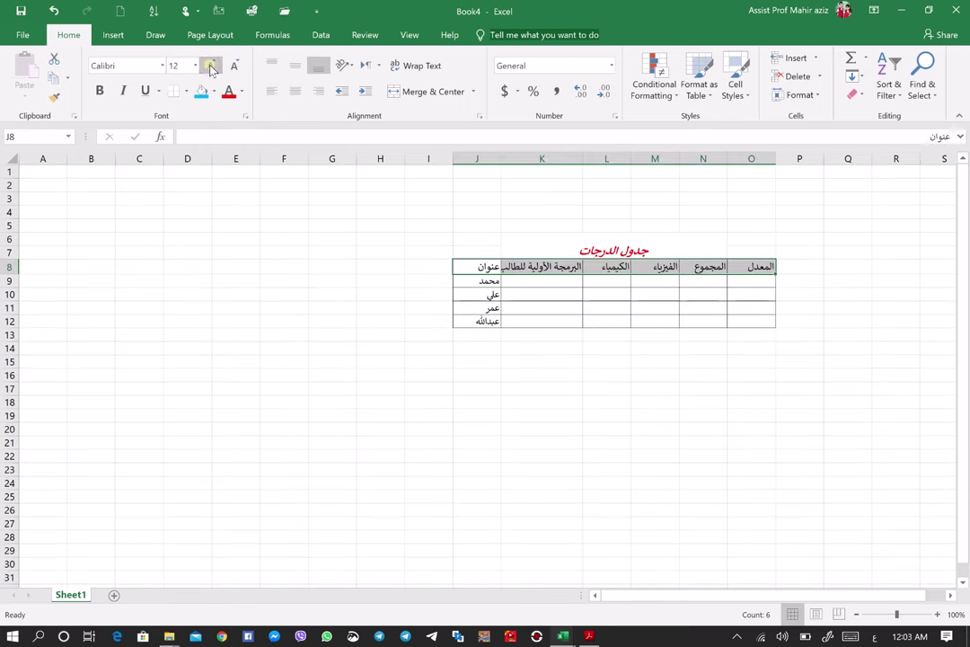
left_click(211, 70)
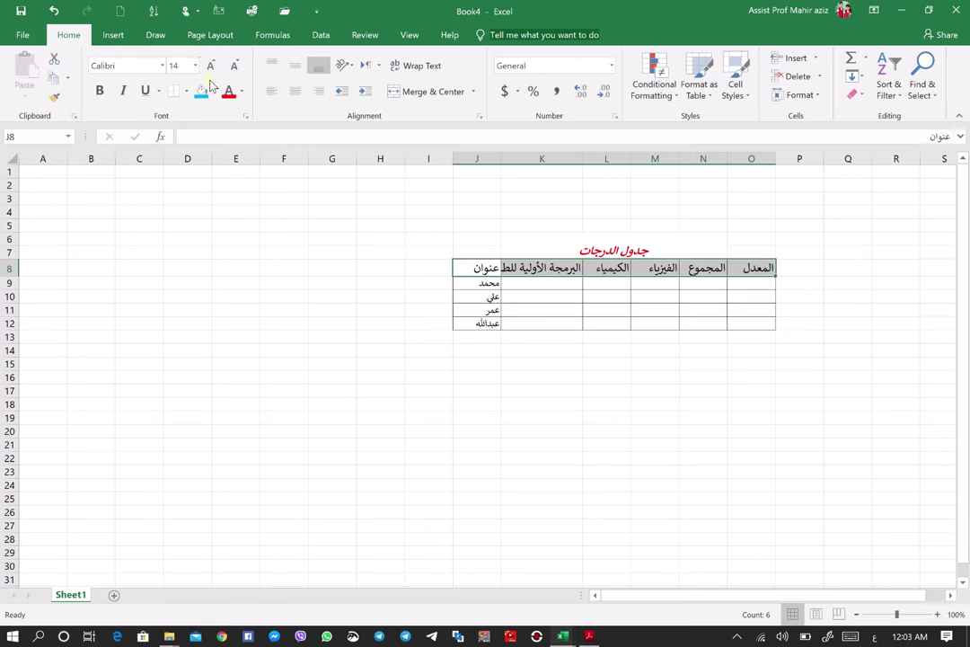
left_click(241, 94)
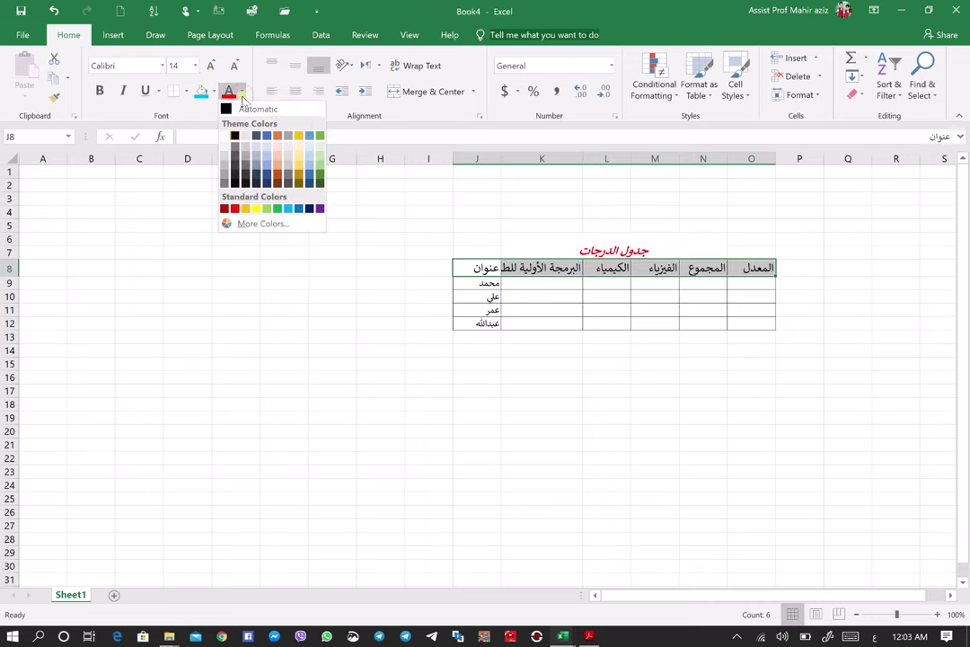
left_click(282, 211)
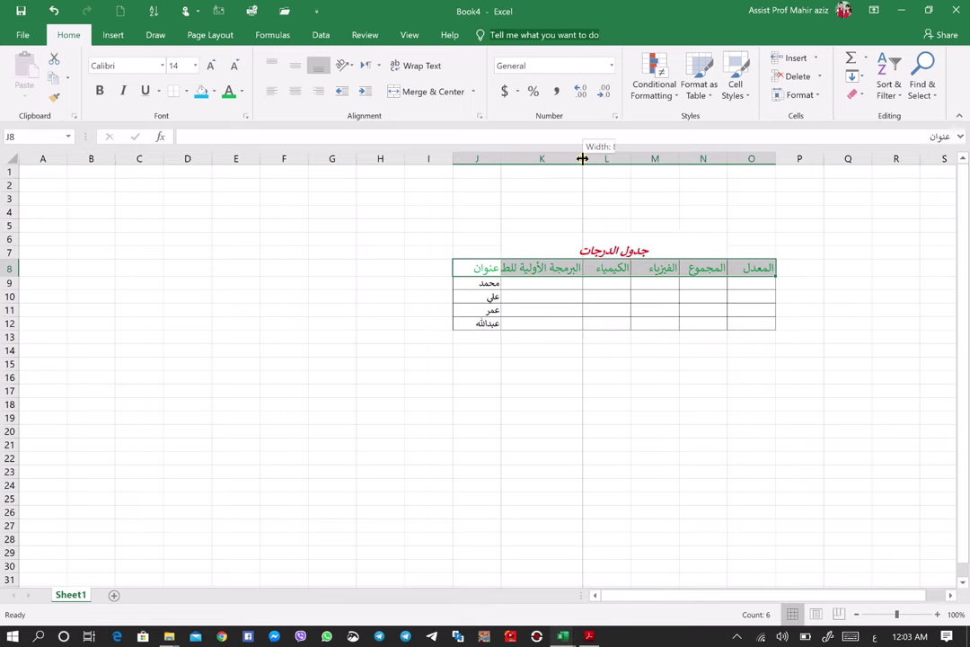
Widen column K to fit its full header and check the عنوان header cell
left_click_drag(583, 158, 602, 158)
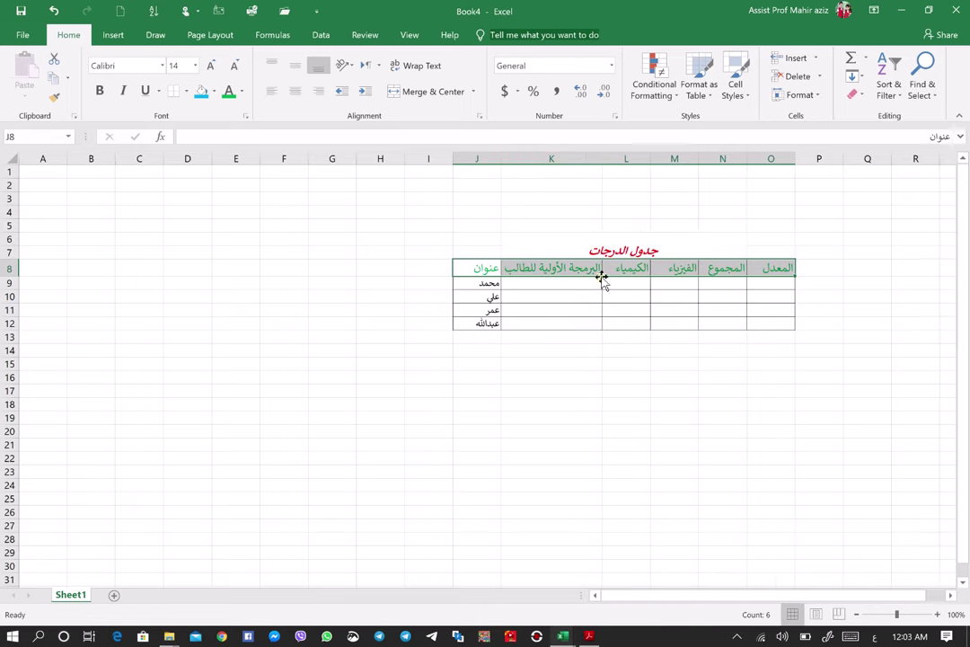
left_click(464, 269)
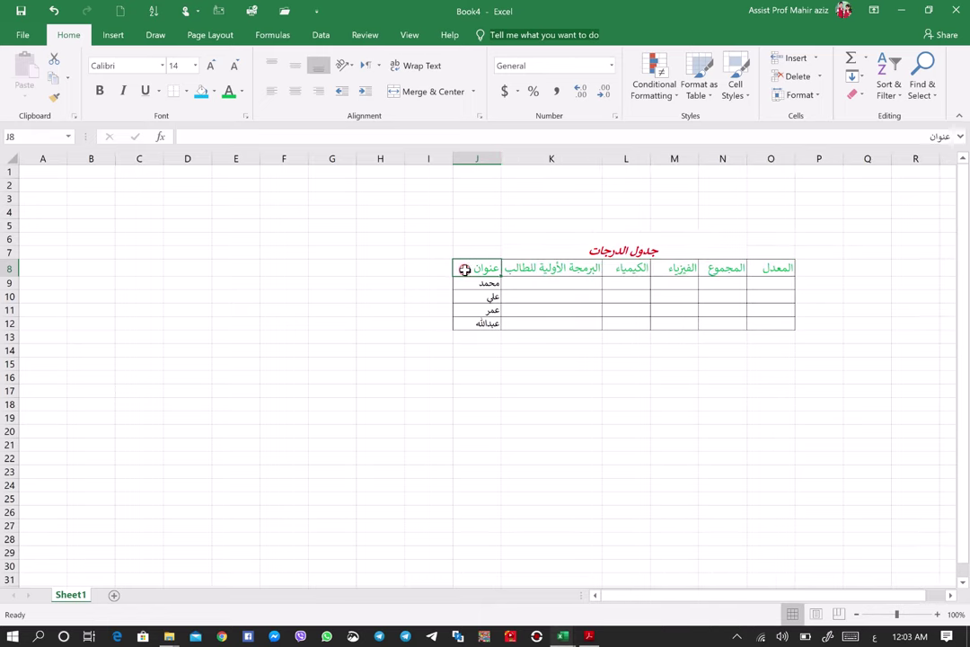
double_click(465, 270)
double_click(460, 270)
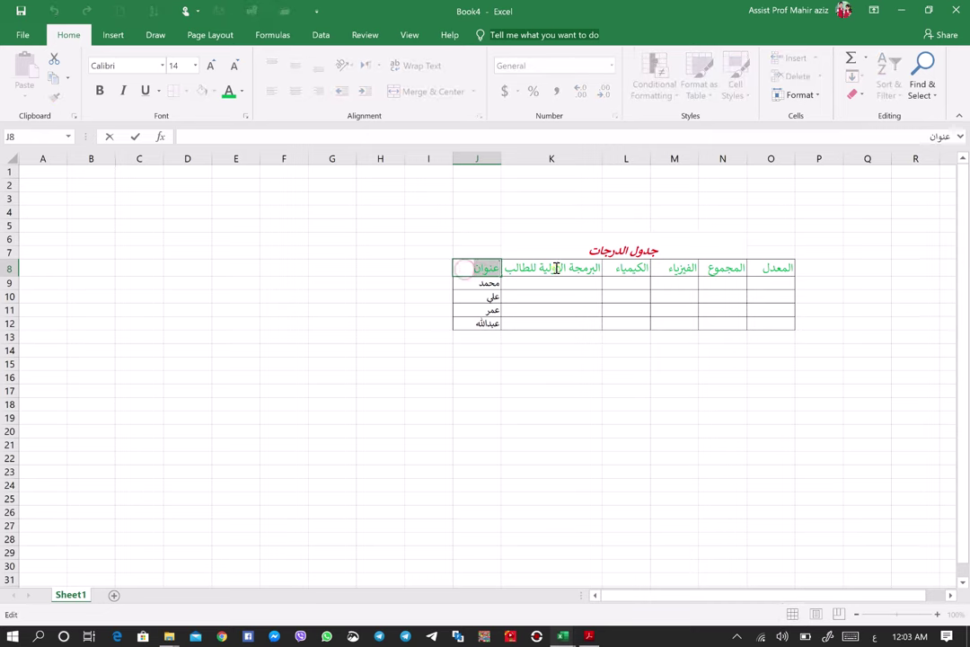
left_click(788, 270)
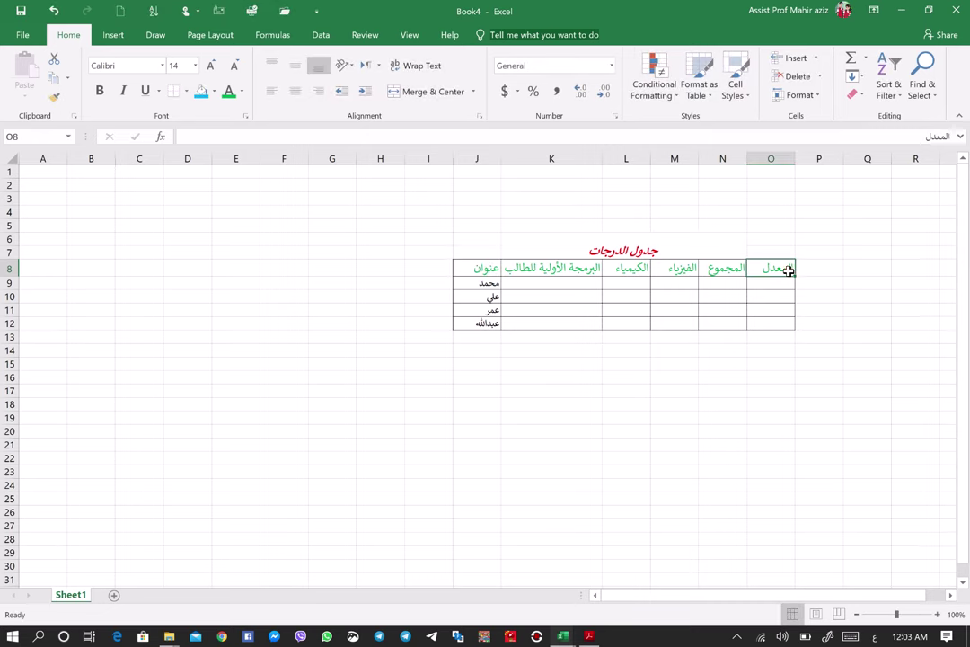
left_click(521, 268)
Give the four student names in J9:J12 a red fill and yellow text
left_click(467, 269)
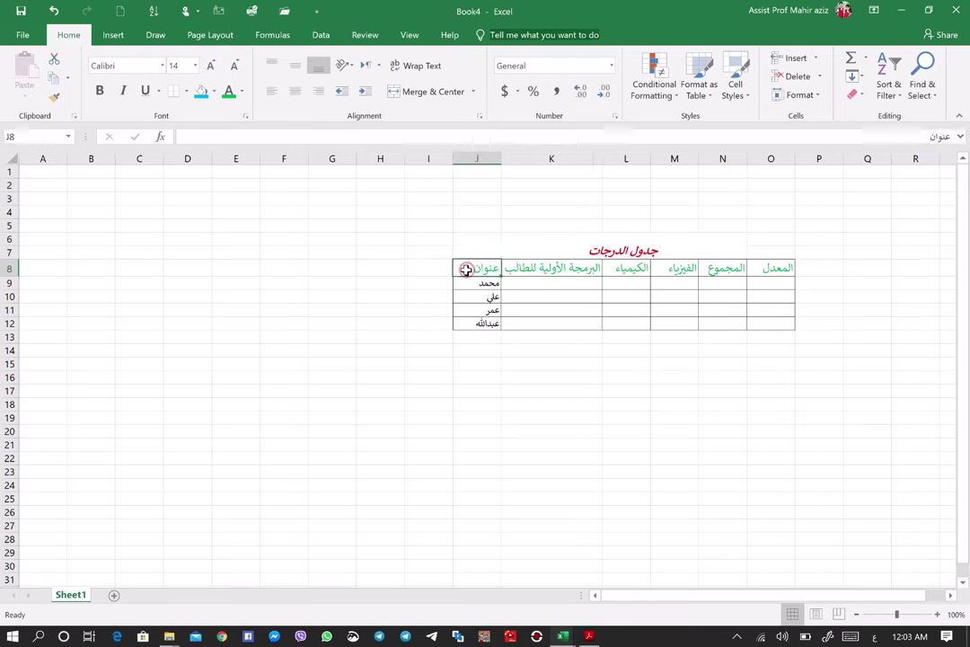
double_click(464, 270)
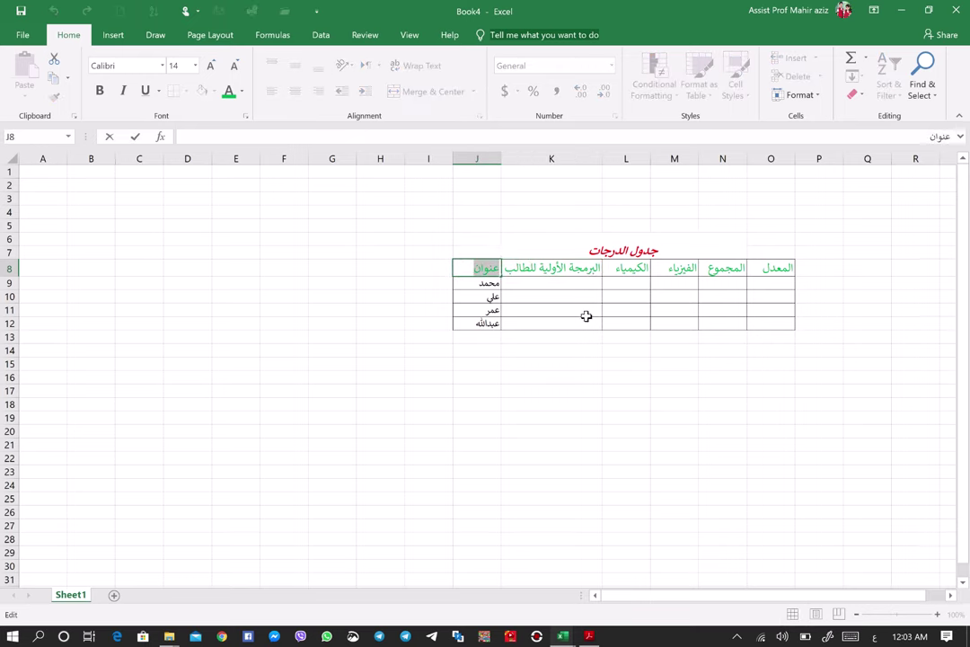
left_click_drag(460, 283, 468, 324)
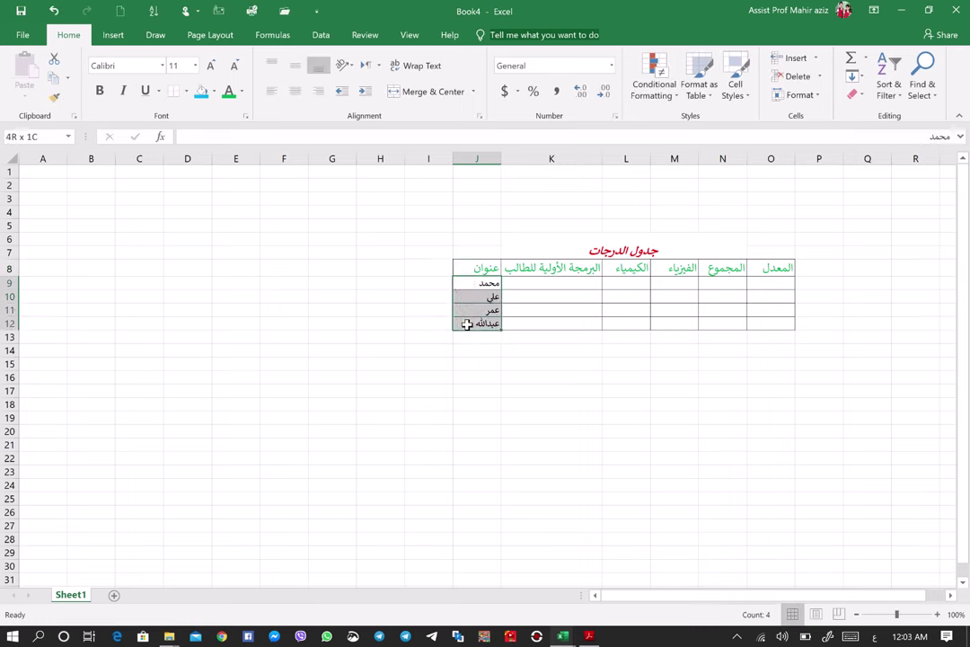
left_click(214, 92)
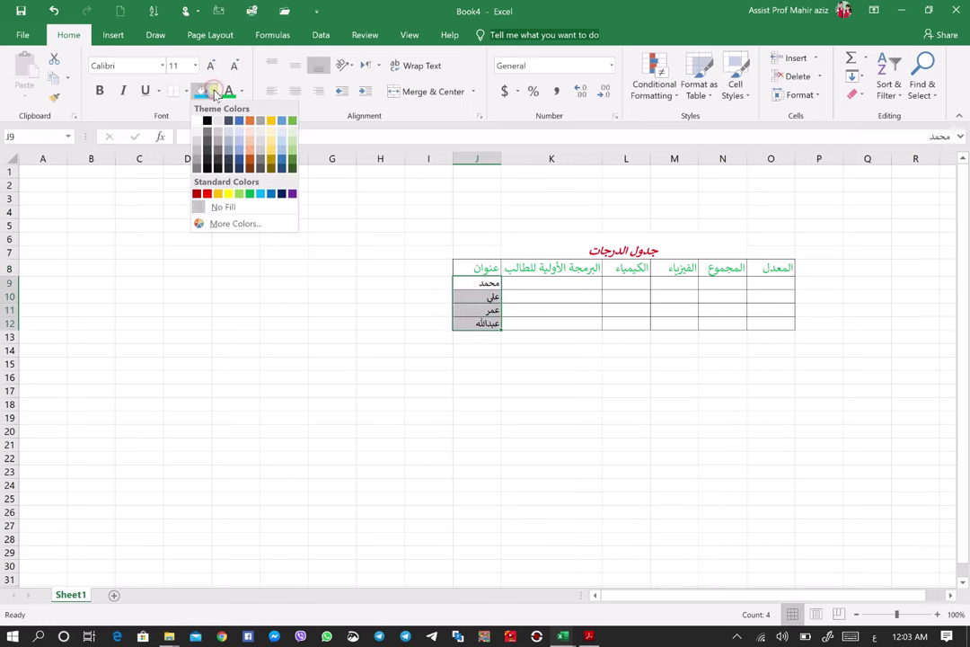
left_click(208, 195)
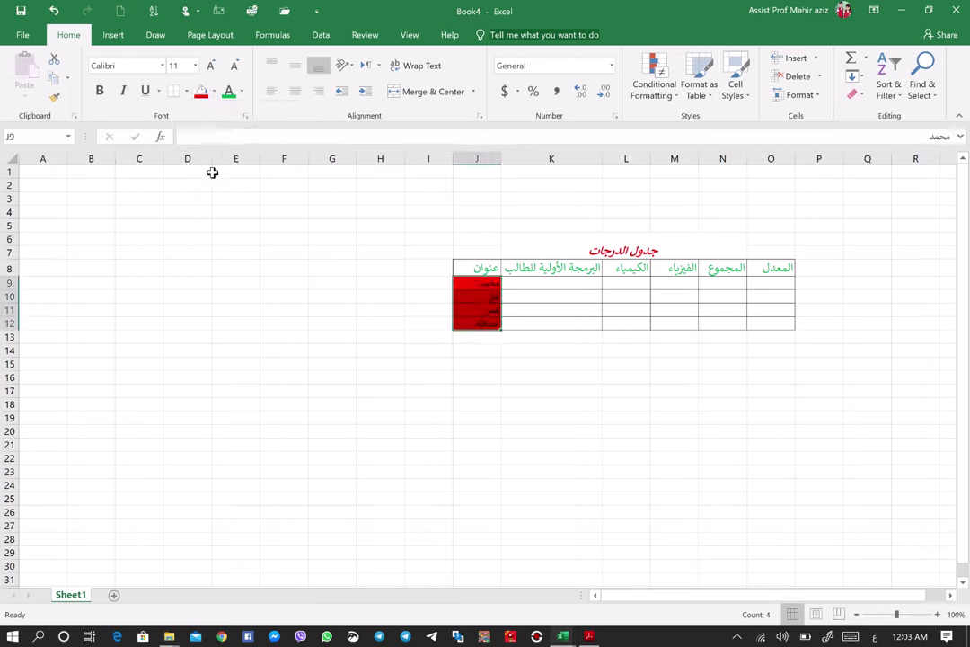
left_click(241, 92)
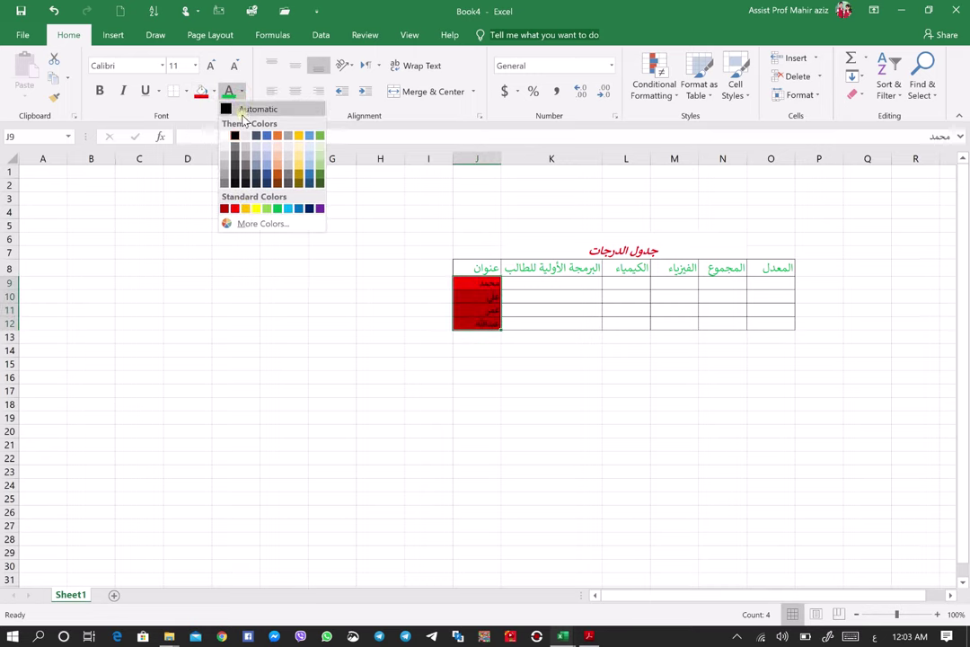
left_click(254, 208)
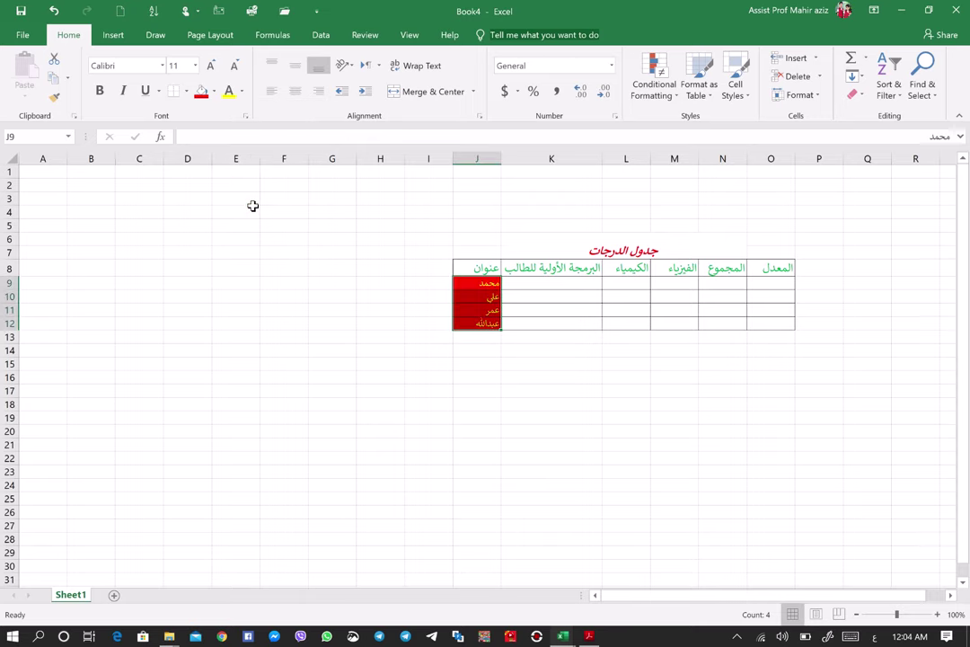
Enlarge the student names to 16 point and center them in their cells
left_click(208, 67)
left_click(208, 66)
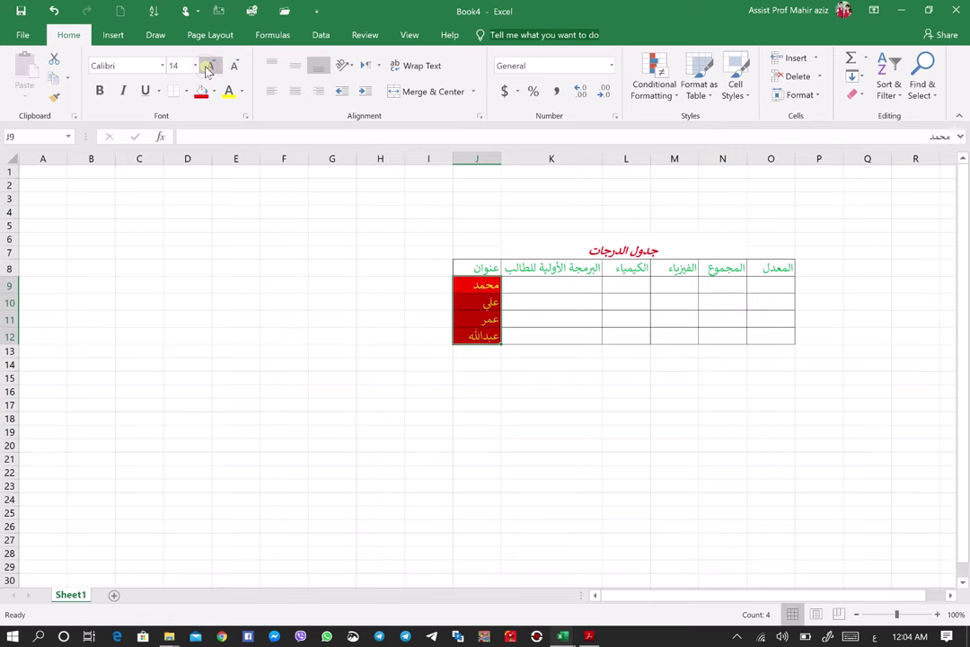
left_click(207, 67)
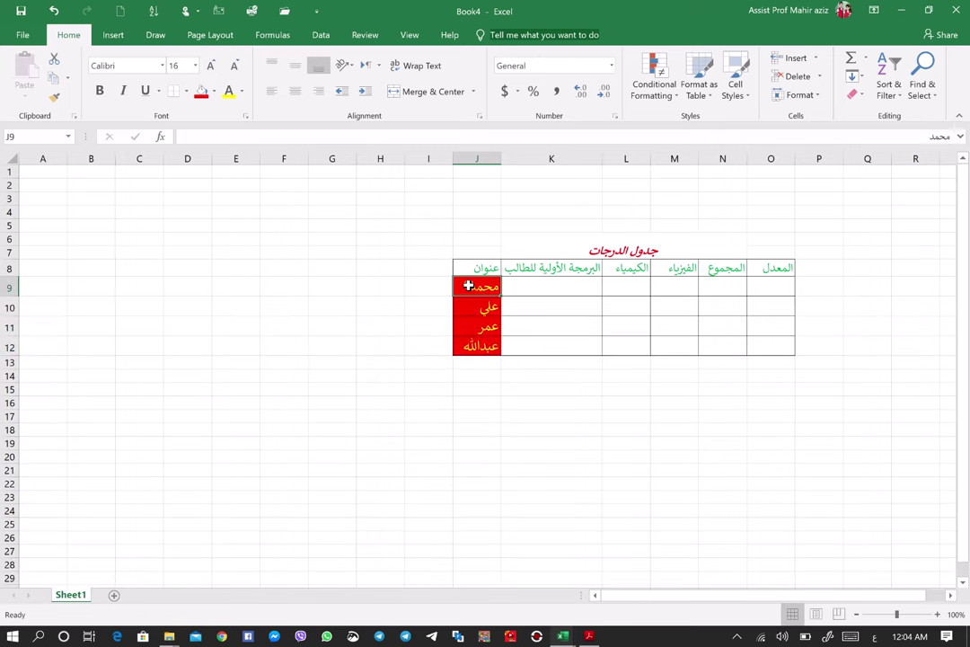
left_click_drag(465, 288, 460, 345)
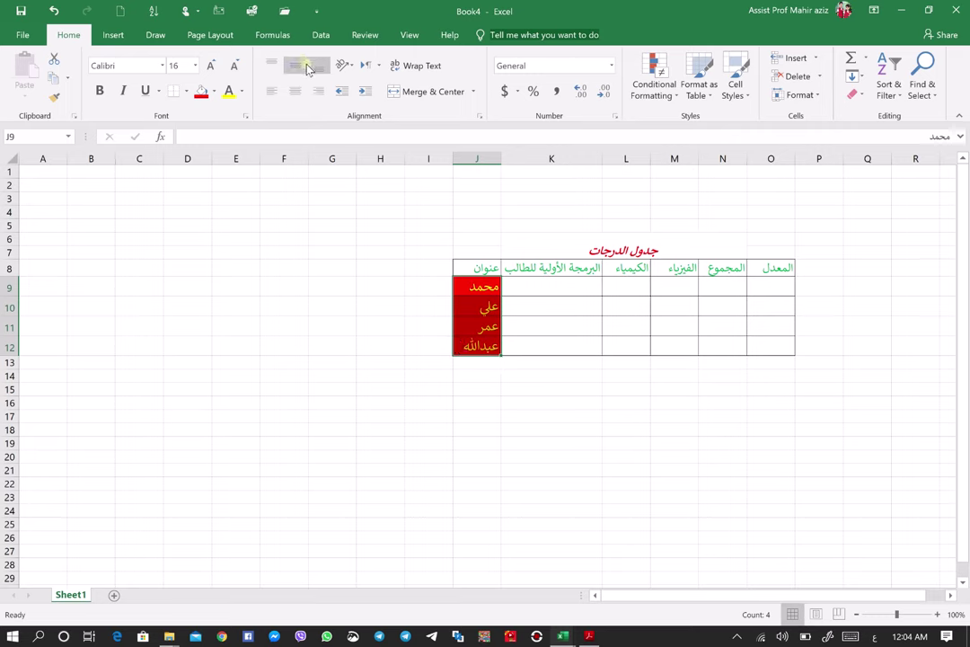
left_click(295, 90)
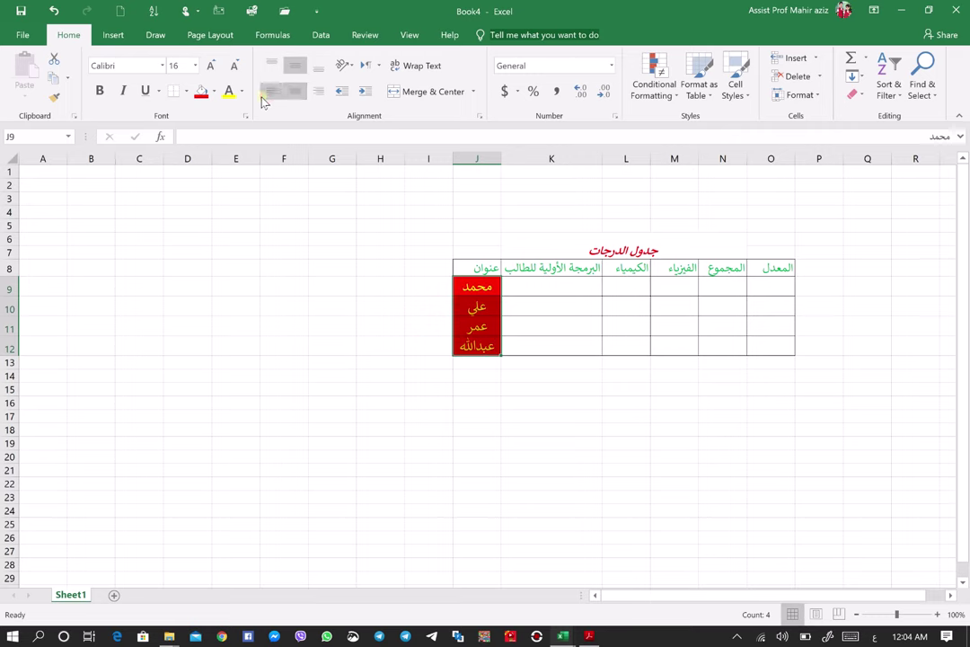
left_click(541, 304)
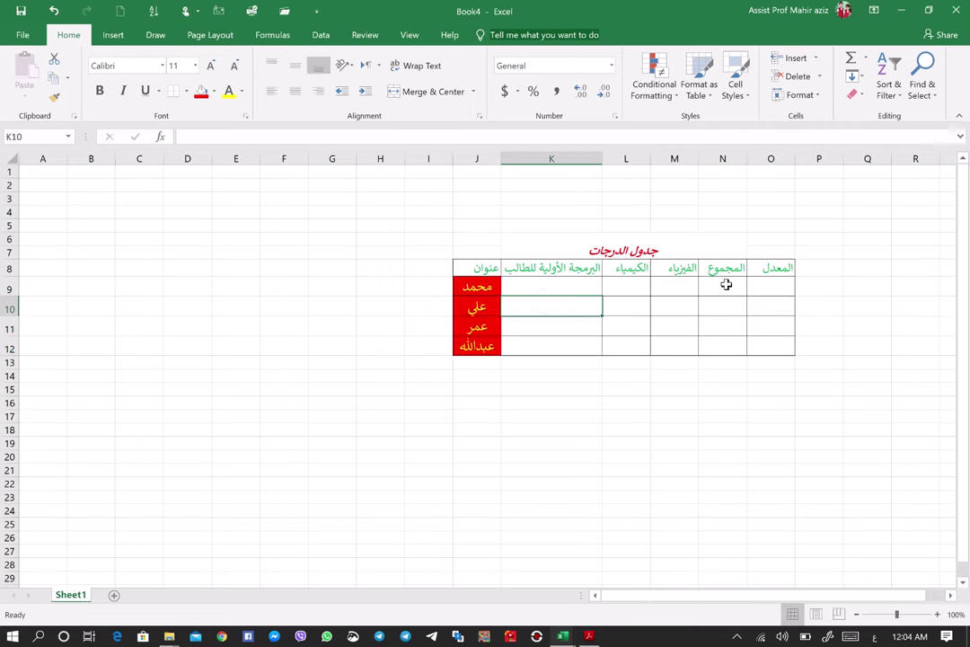
Fill the header row J8:O8 with yellow
left_click(775, 265)
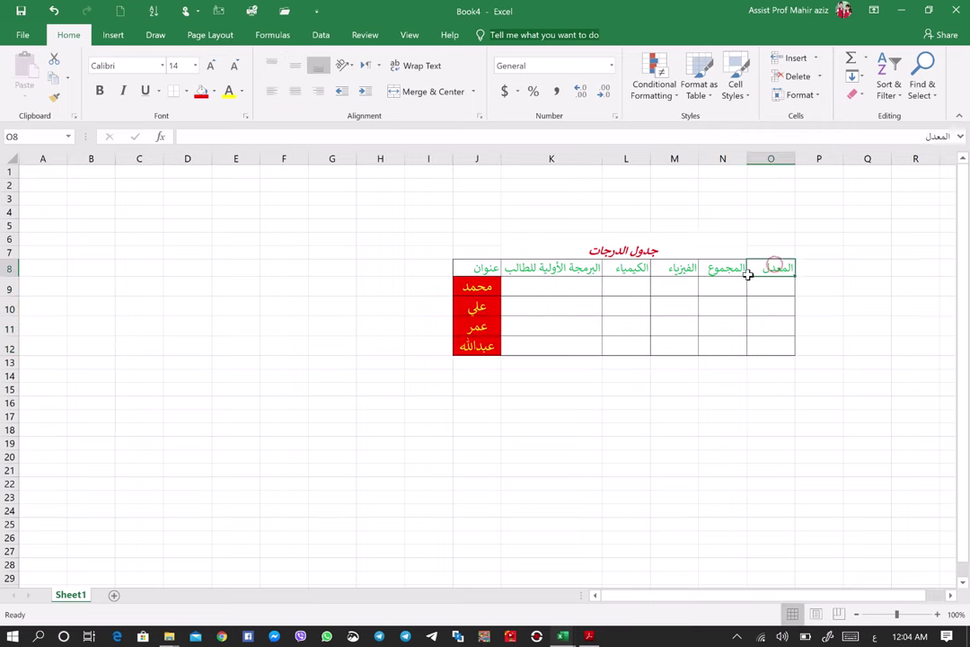
left_click_drag(748, 274, 479, 269)
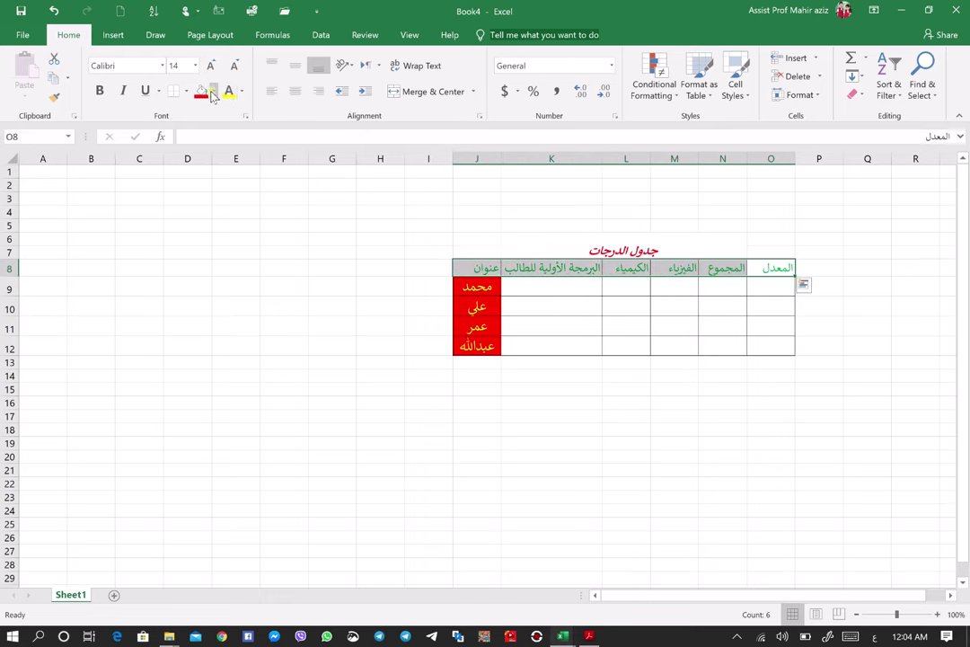
left_click(213, 91)
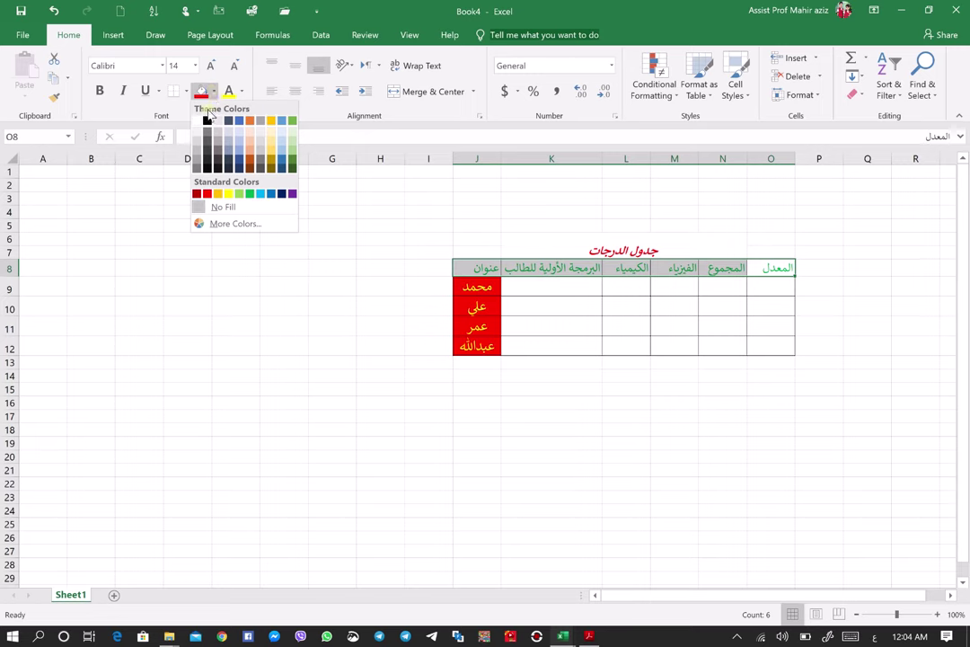
left_click(224, 194)
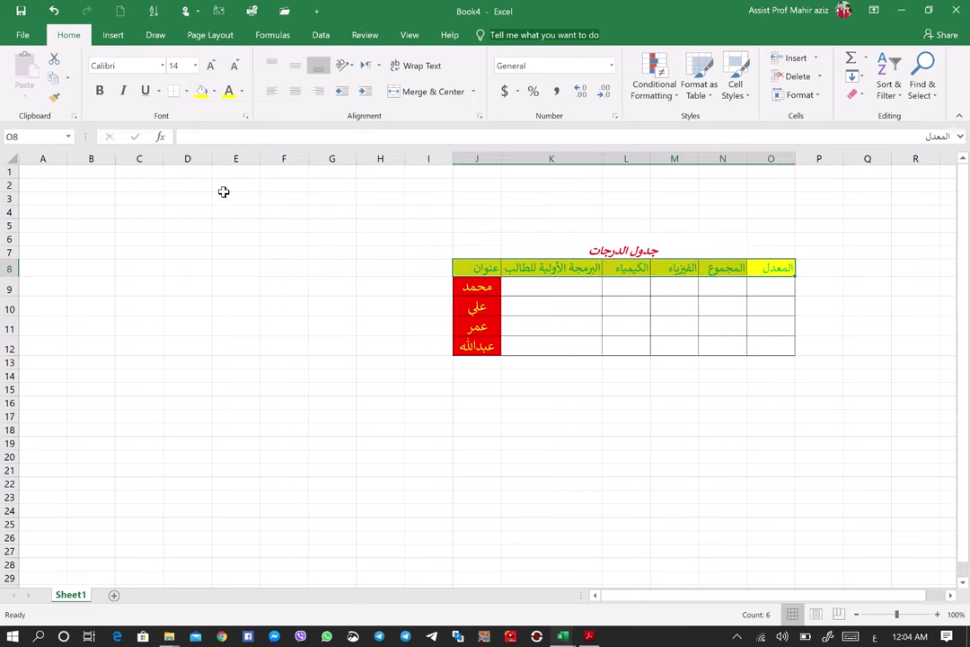
Fill the grade cells K9:O12 with green and discard the stray entry in K9
left_click(525, 286)
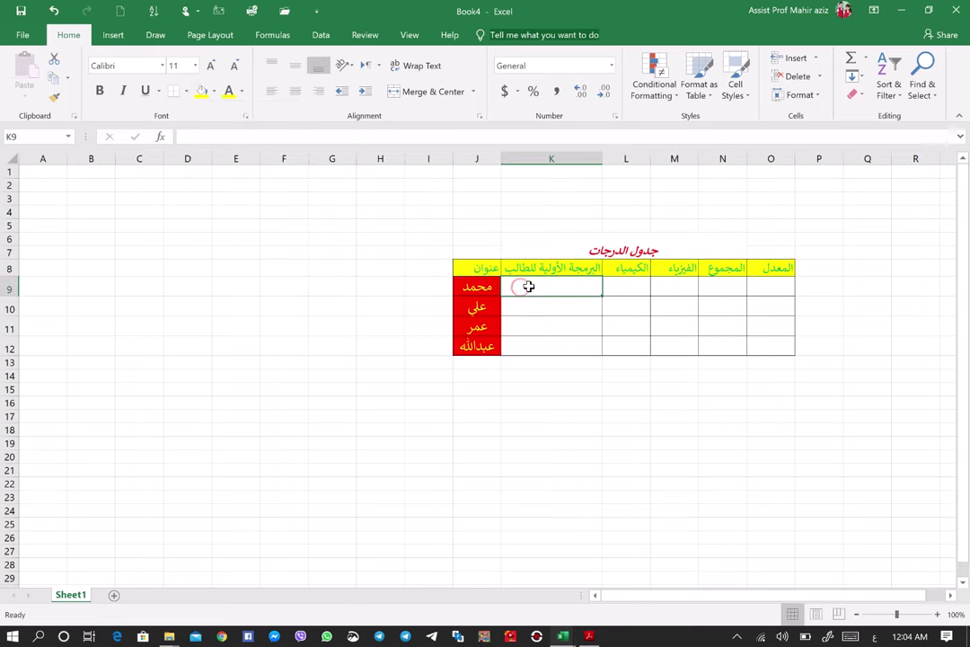
left_click_drag(530, 288, 779, 352)
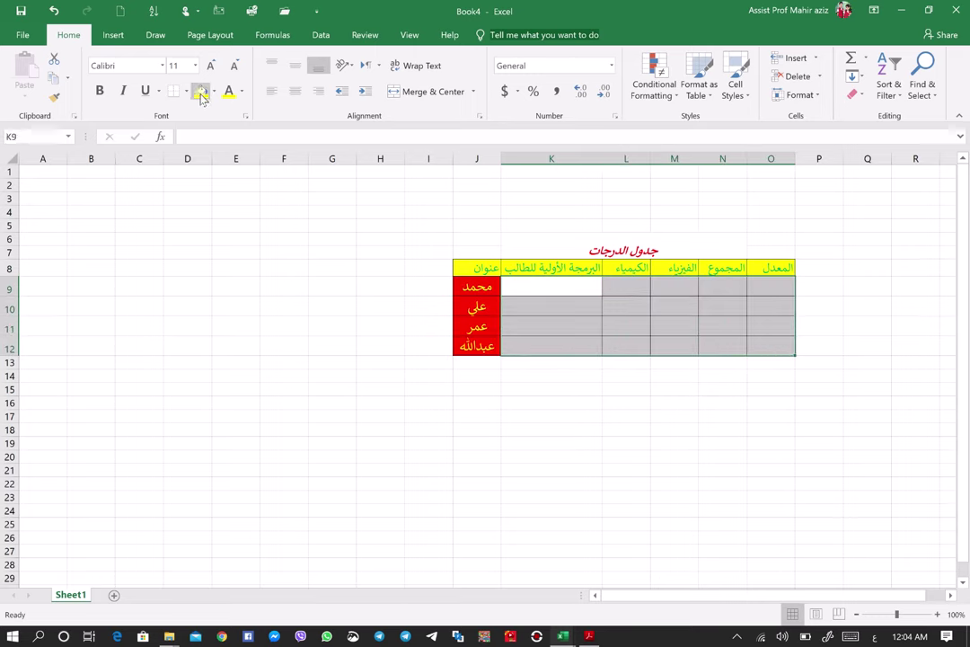
left_click(213, 91)
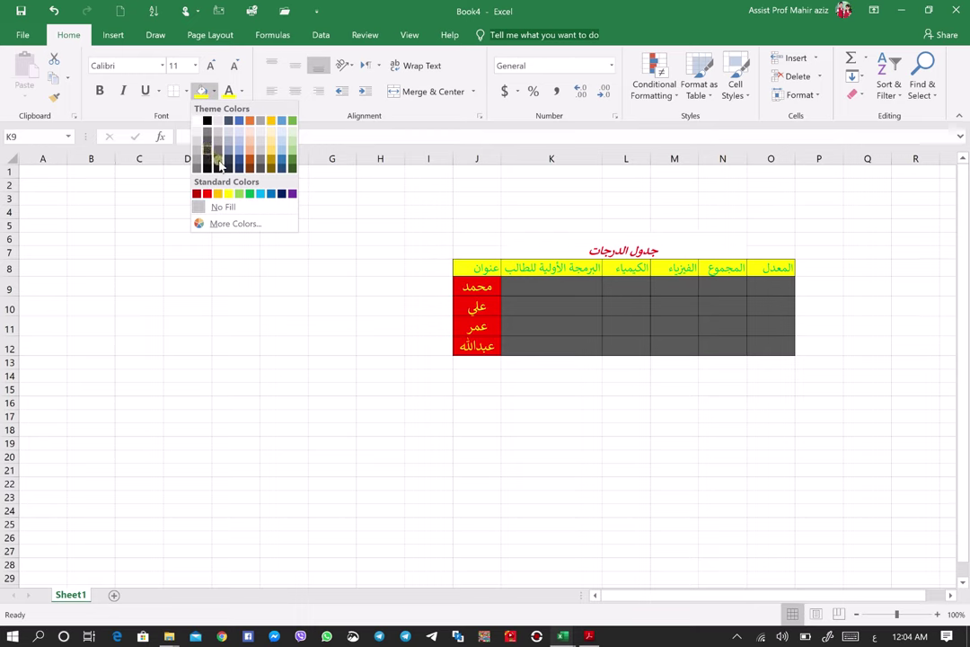
left_click(250, 194)
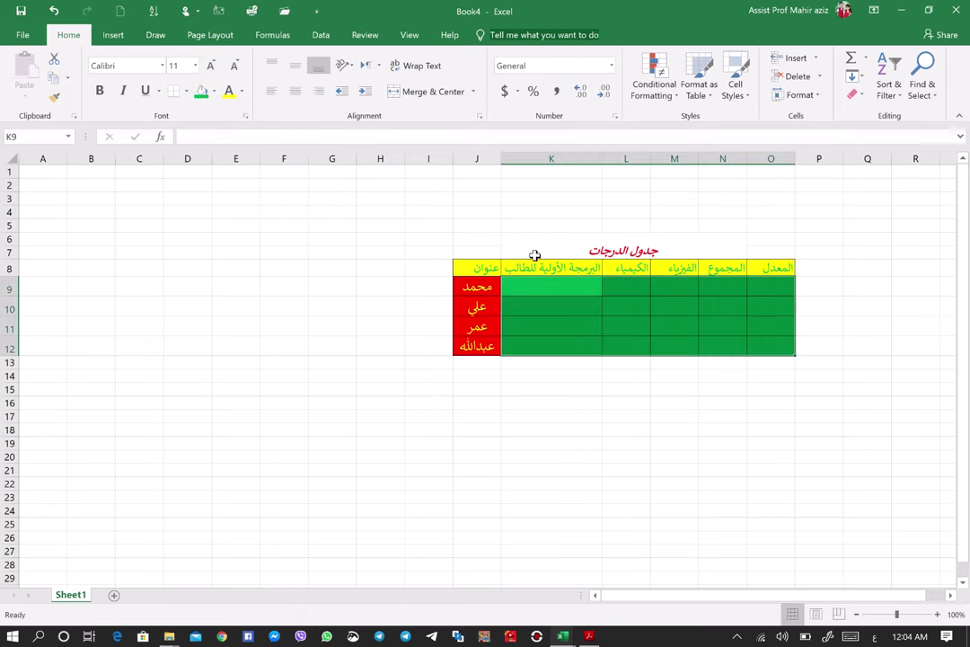
type("1")
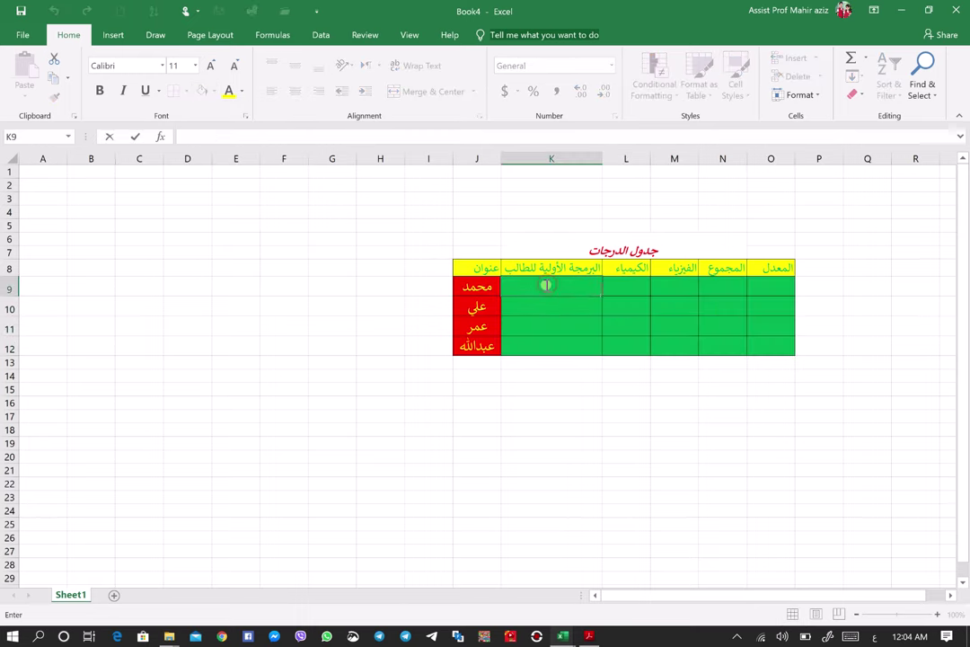
left_click(545, 285)
left_click(572, 303)
left_click(569, 290)
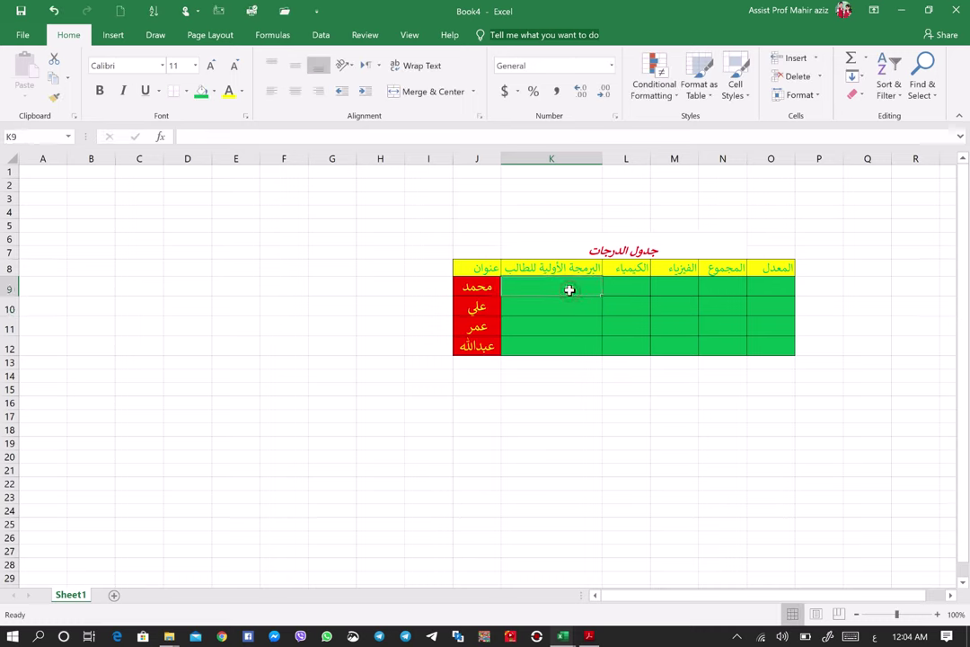
Enter the programming grades 89, 76, 89 and 86 into K9:K12
type("89")
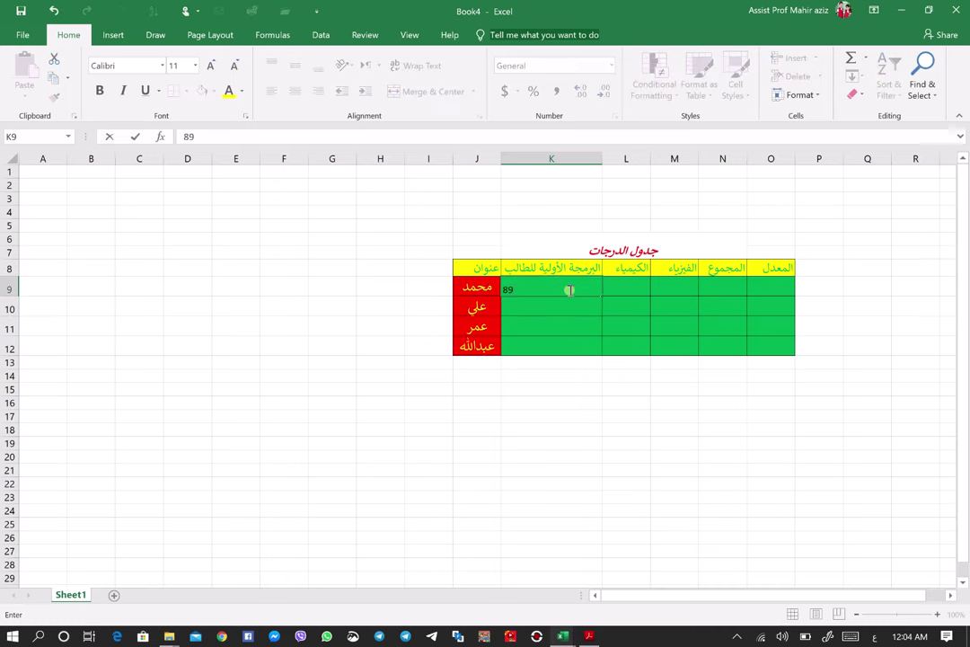
key("Return")
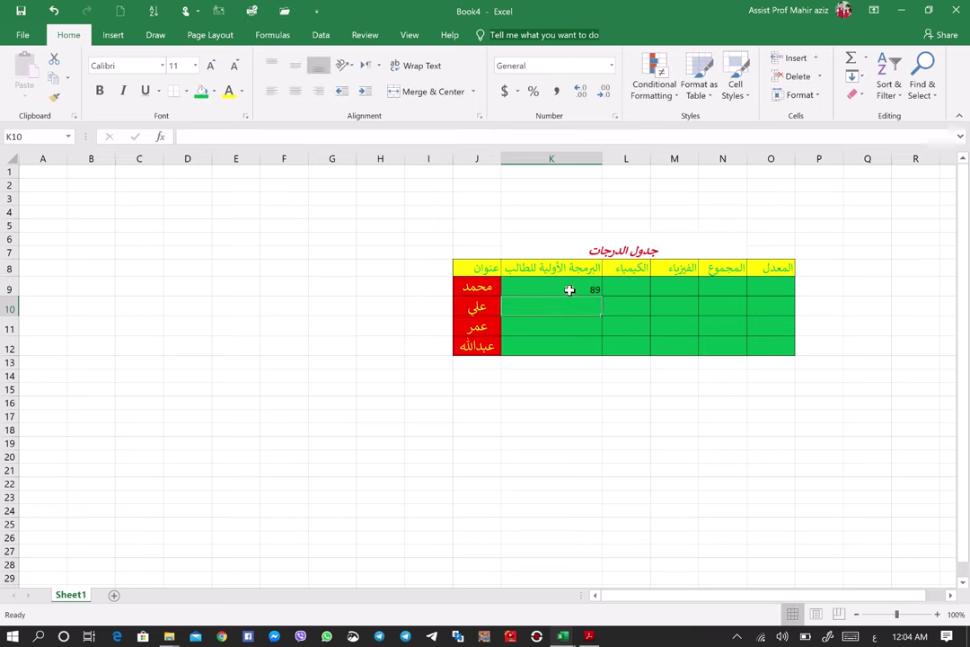
type("76")
key("Return")
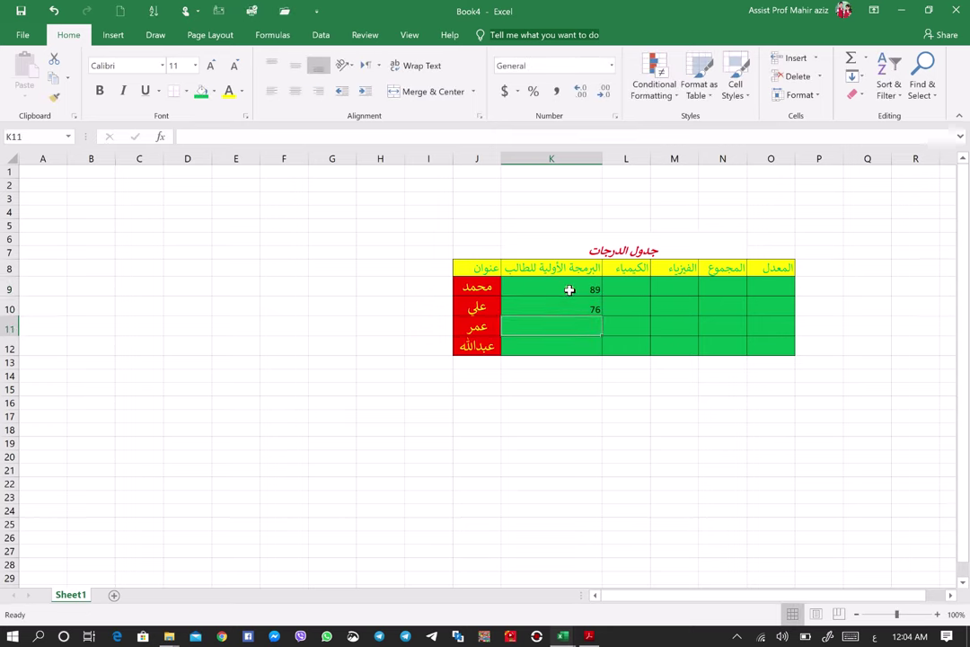
type("89")
key("Return")
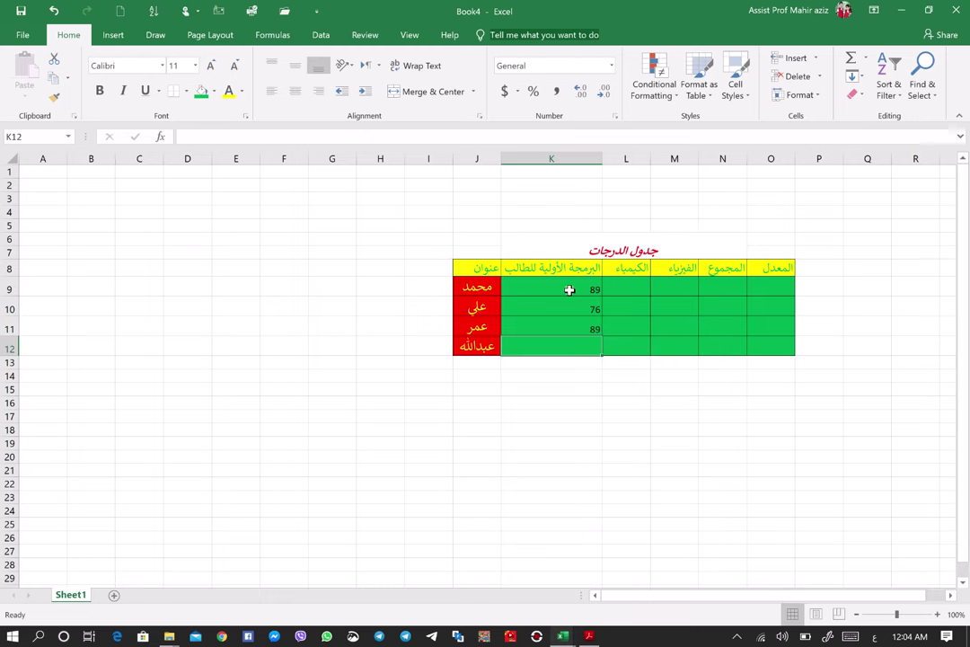
type("86")
key("Return")
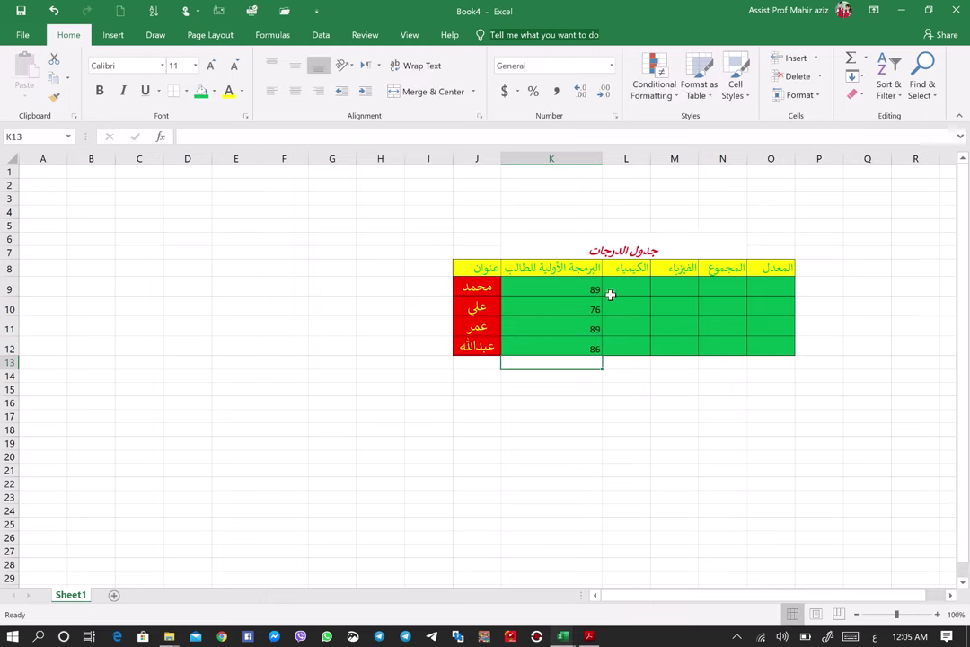
Enter the chemistry grades 76, 64, 74 and 50 into L9:L12
left_click(624, 290)
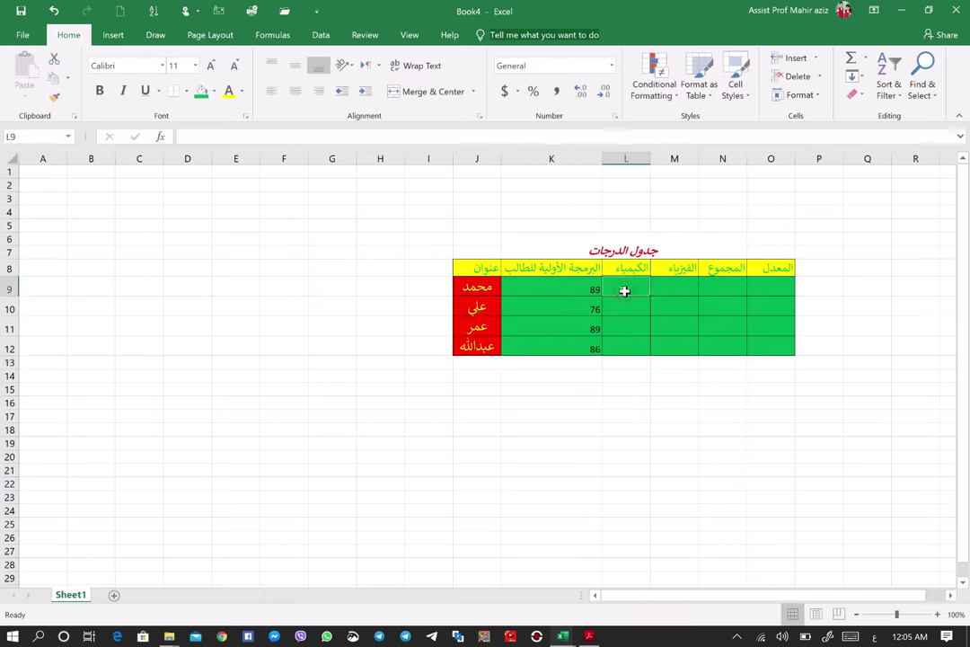
type("76")
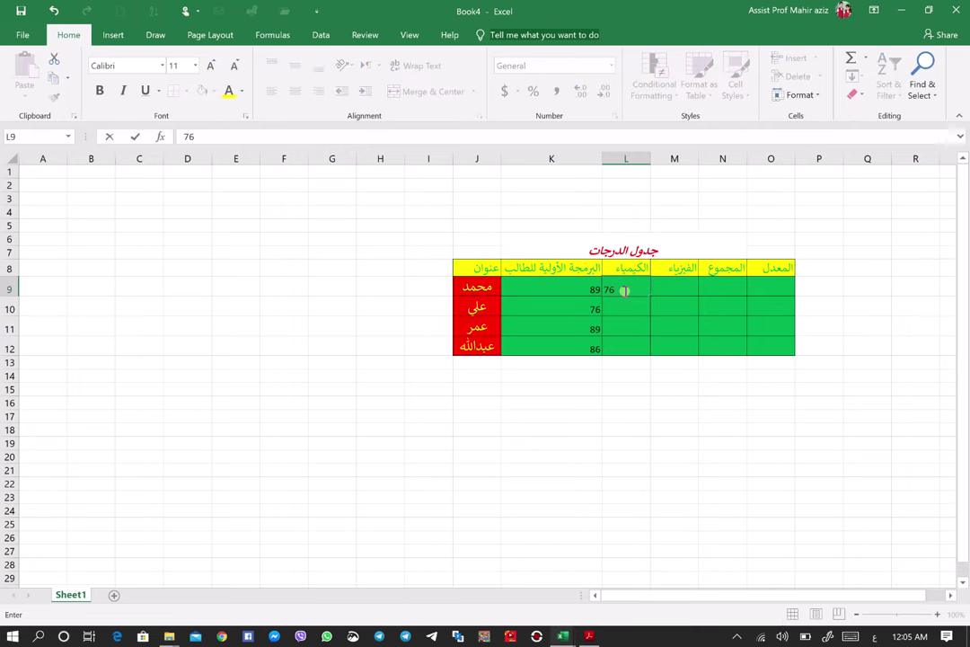
key("Return")
type("64")
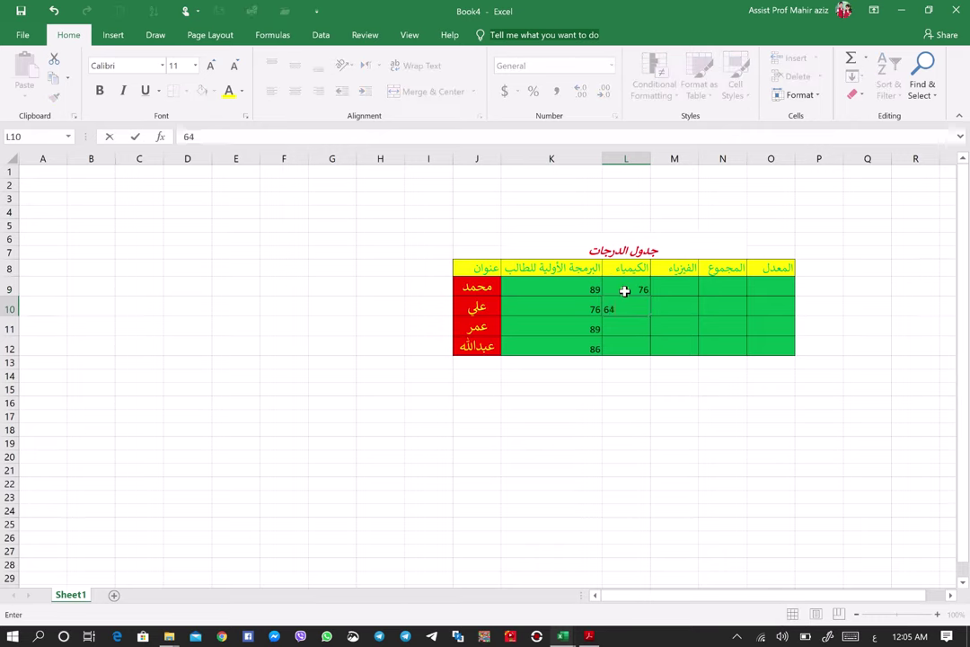
key("Return")
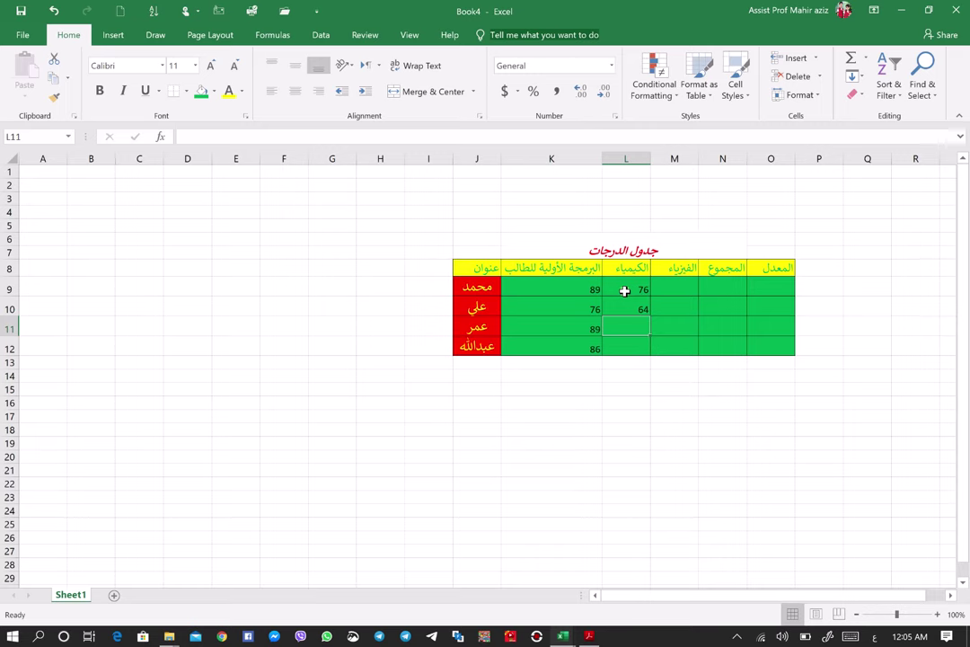
type("74")
key("Return")
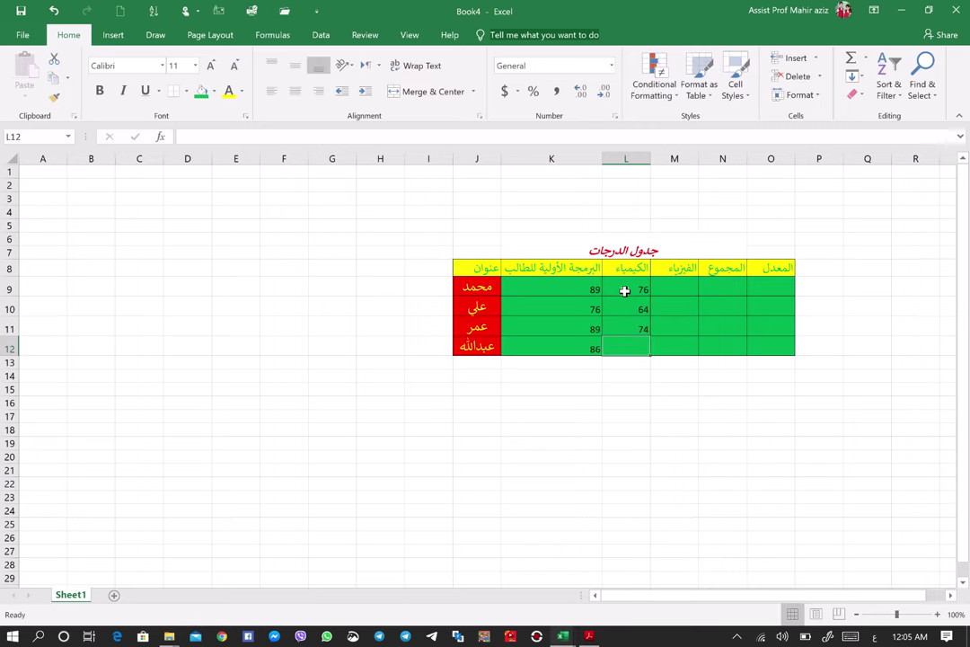
type("50")
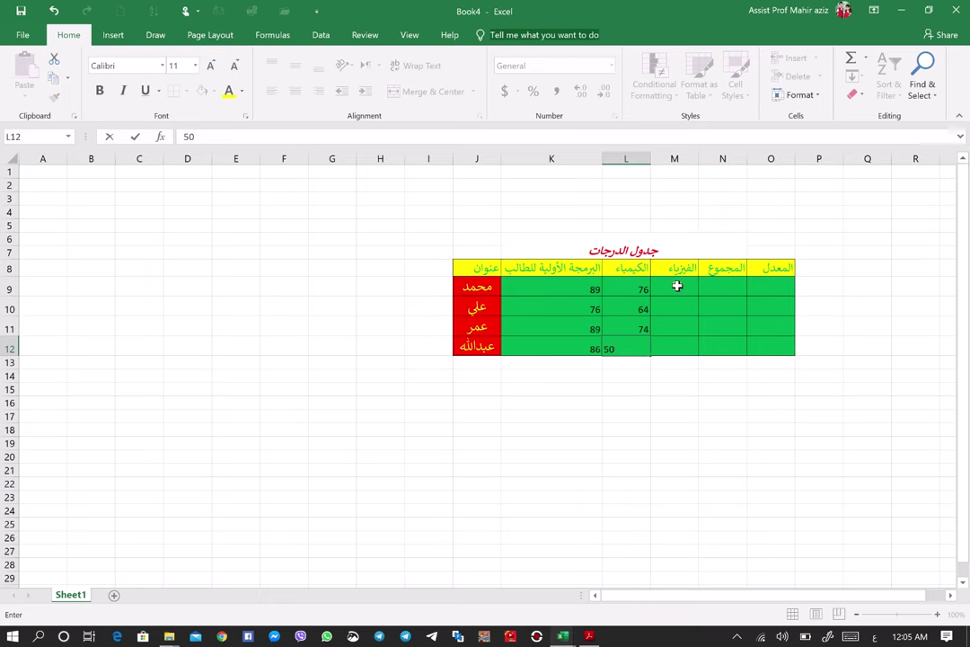
left_click(677, 286)
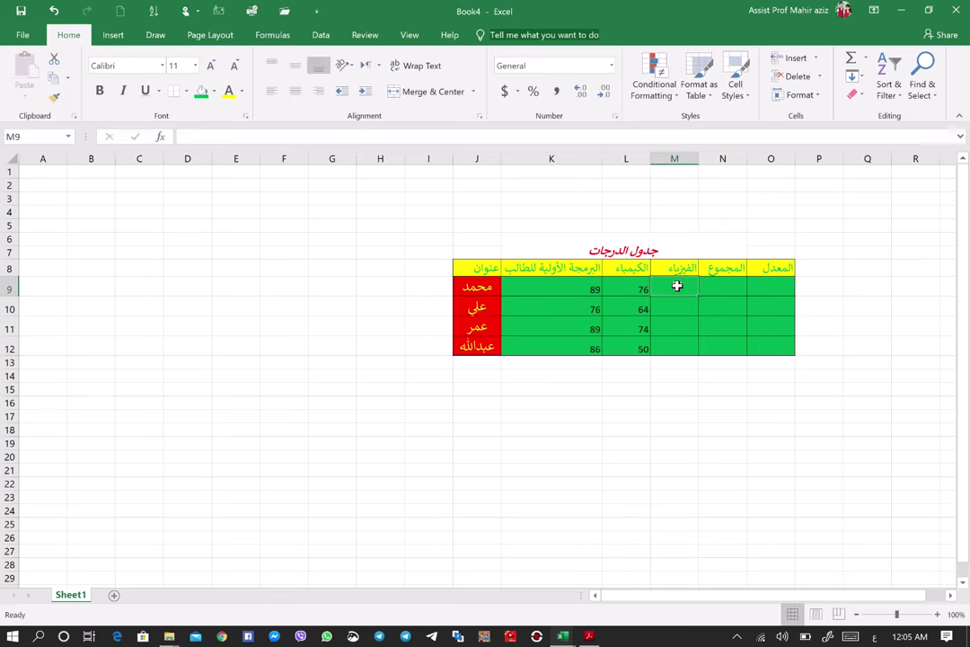
Enter the physics grades 77, 96, 64 and 78 into M9:M12
type("77")
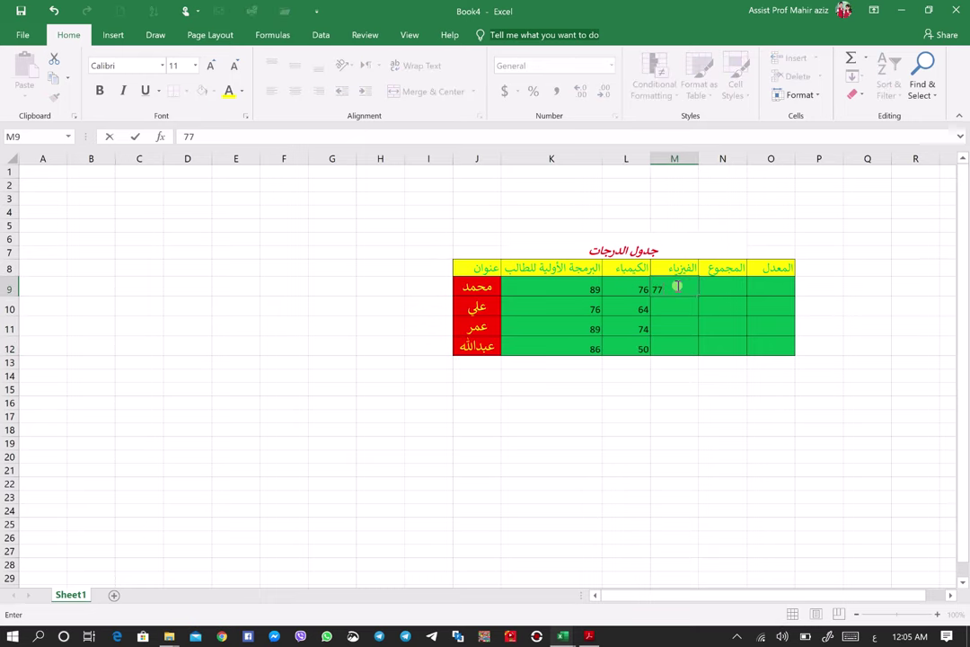
key("Return")
type("96")
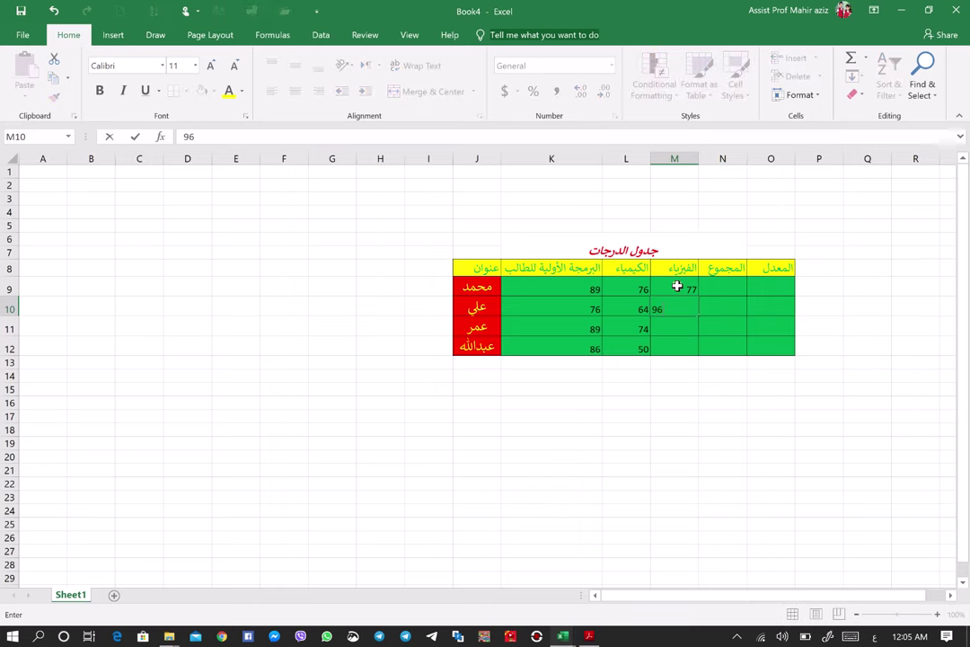
key("Return")
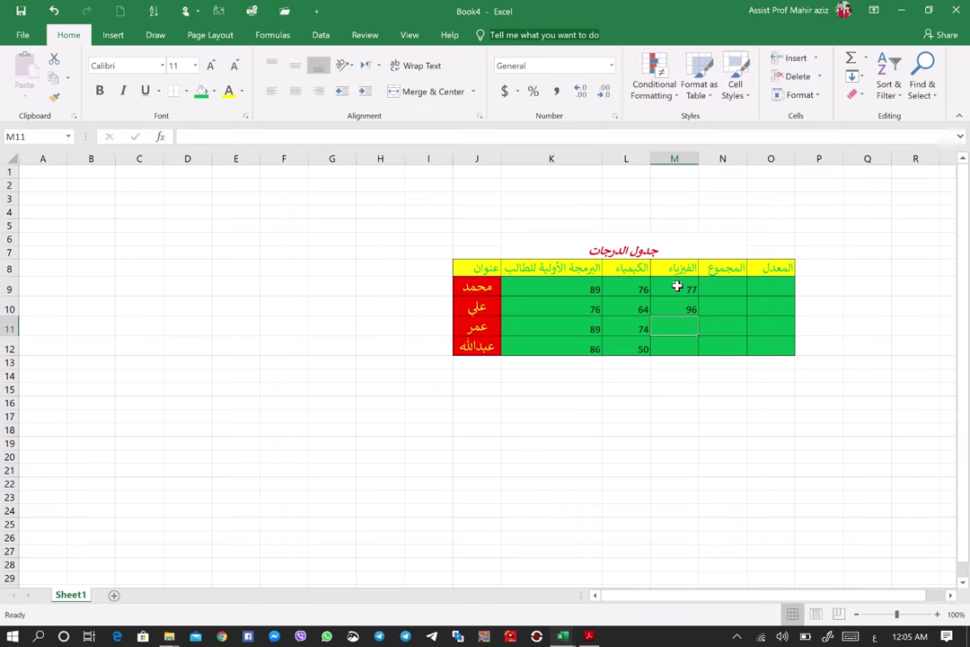
type("64")
key("Return")
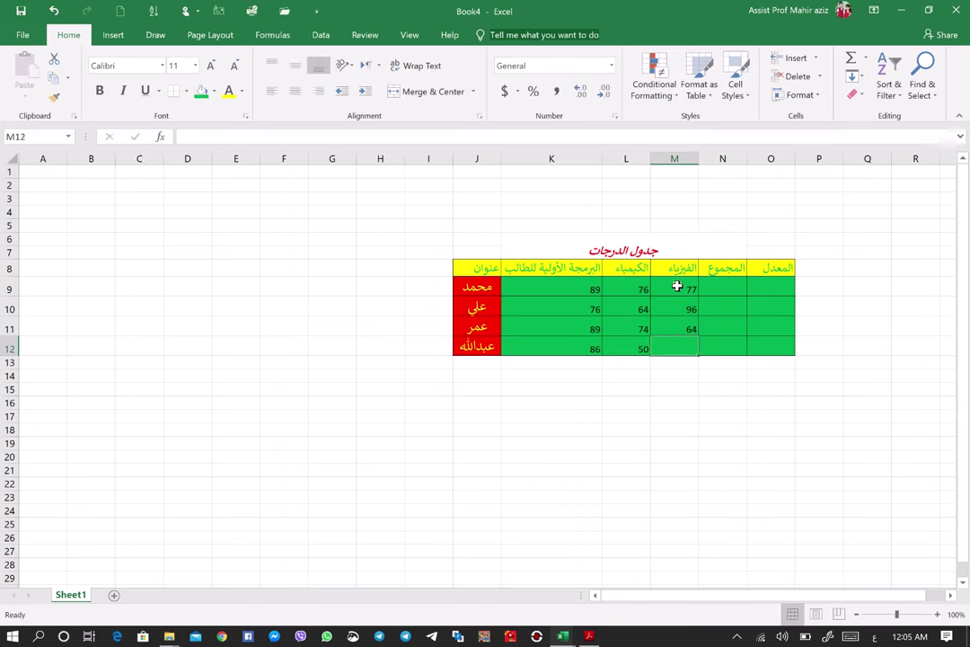
type("78")
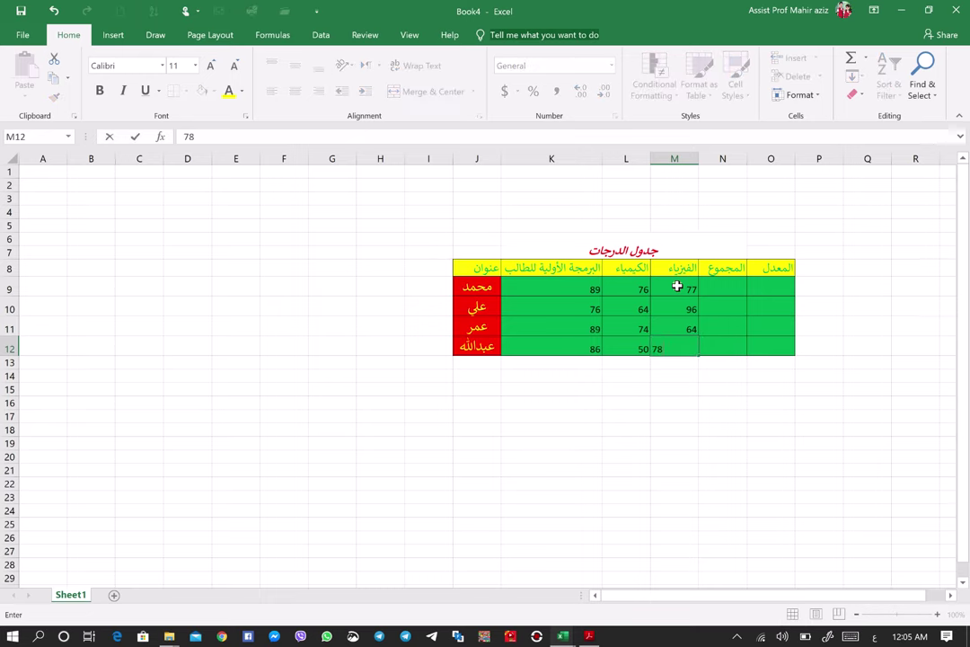
left_click(709, 285)
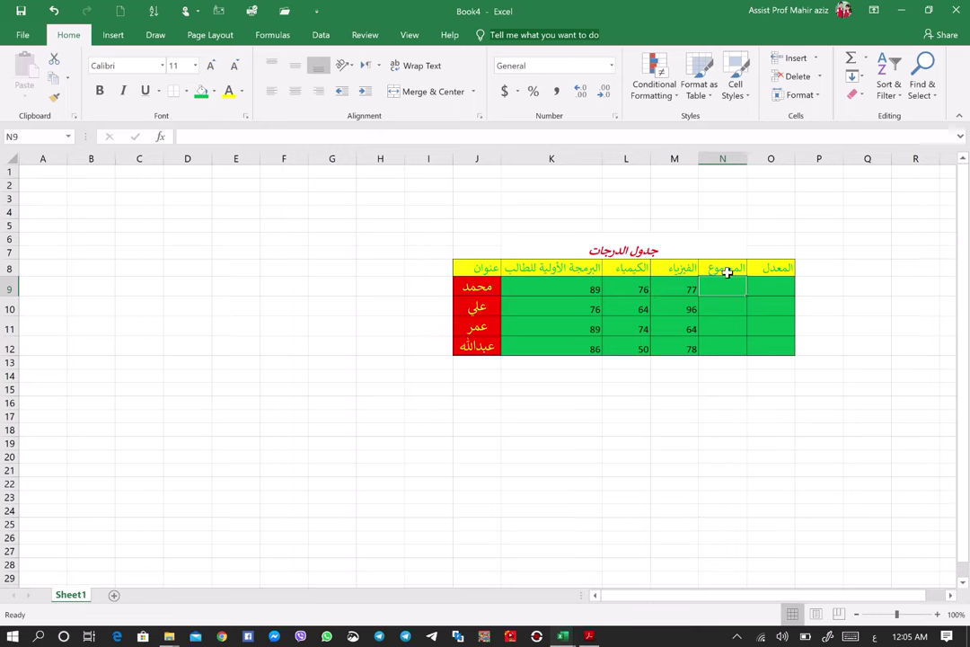
Insert a blank column N before the total column and begin its header الموازنة
left_click(720, 158)
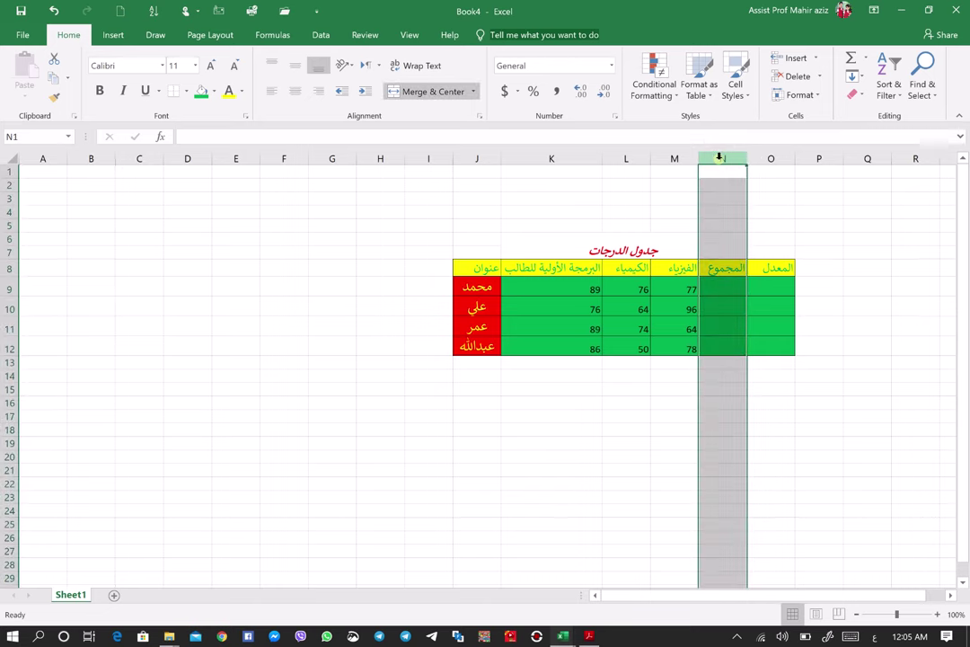
right_click(719, 158)
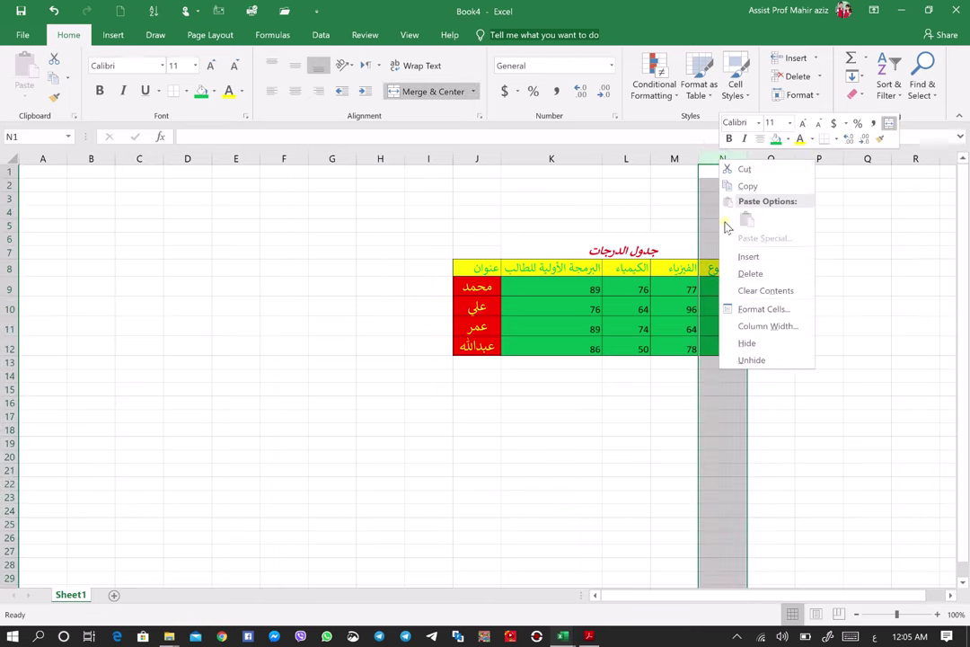
left_click_drag(744, 260, 737, 259)
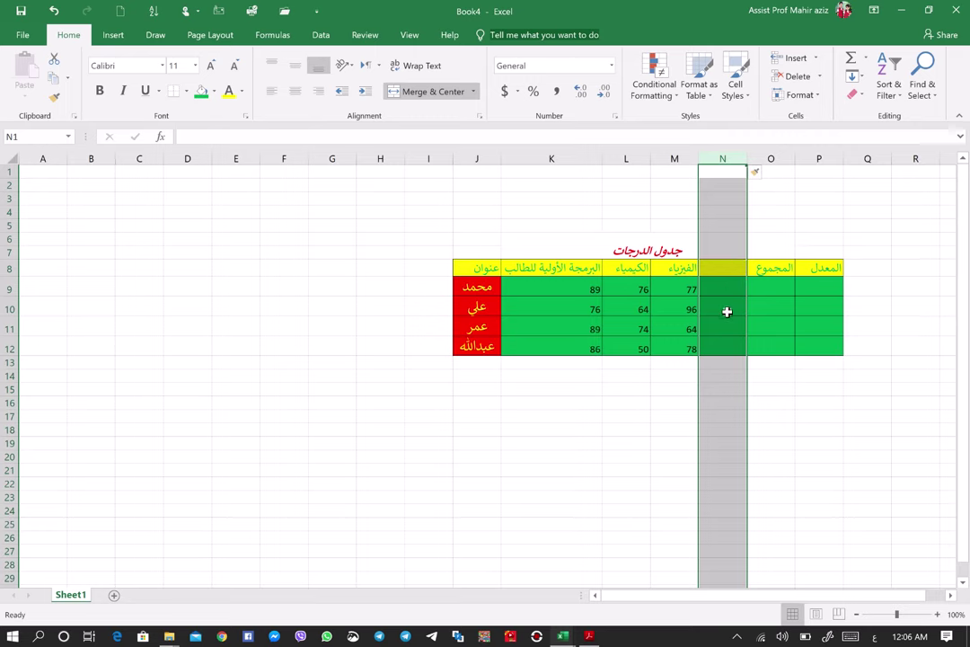
left_click(729, 267)
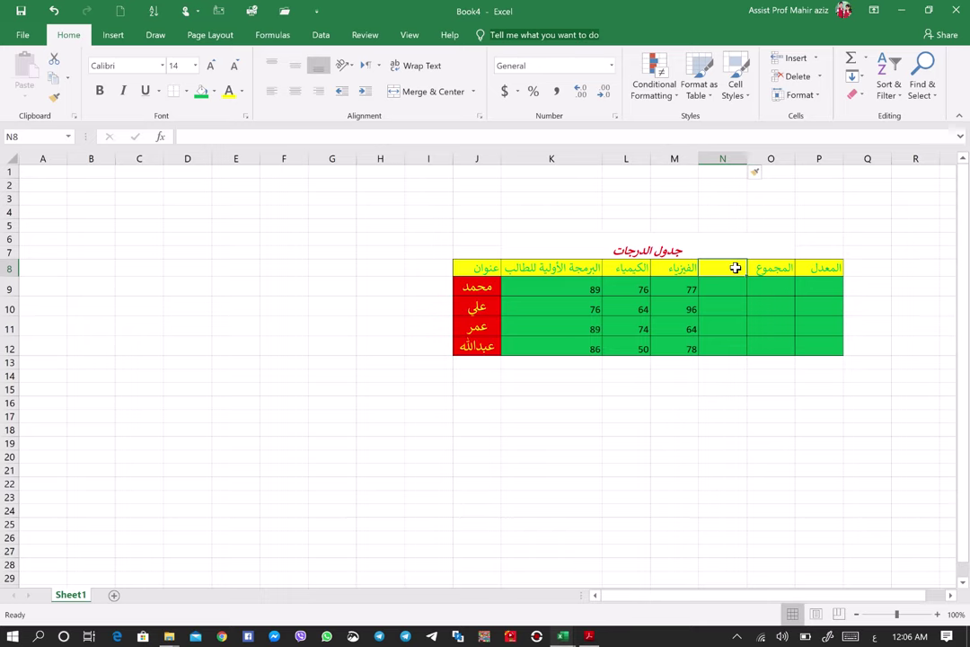
type("الم")
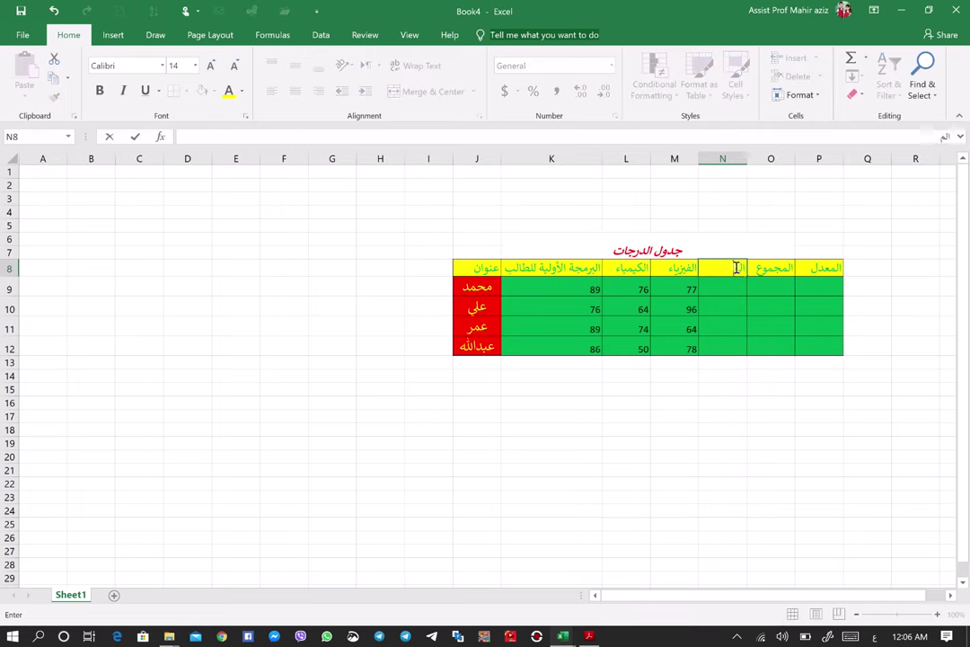
type("وا")
type("زنة")
Confirm the header الموازنة and enter 78, 86, 88 and 77 into N9:N12
left_click(721, 286)
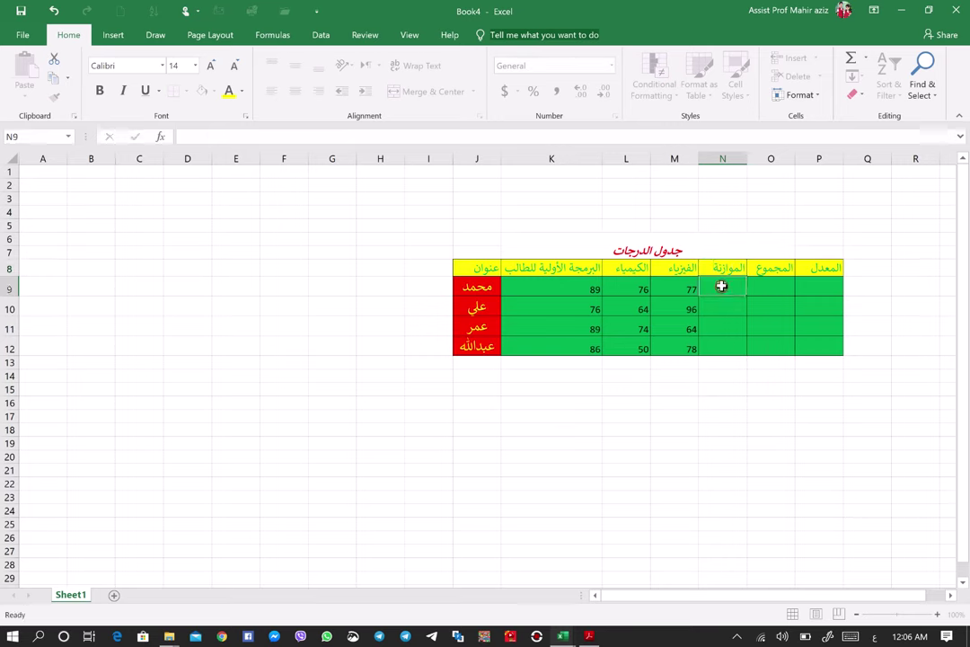
type("78")
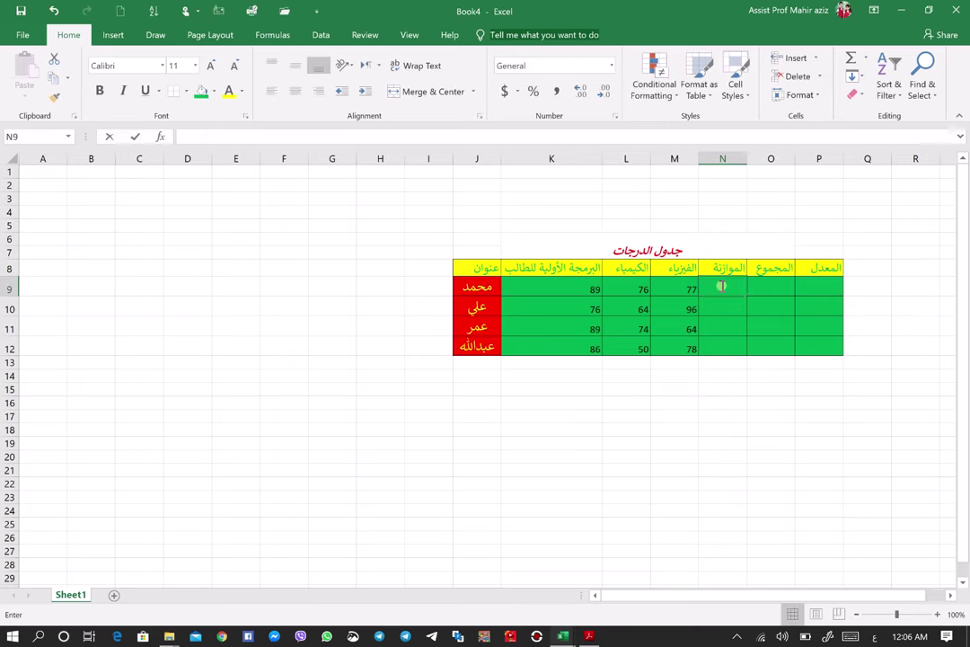
key("Return")
type("86")
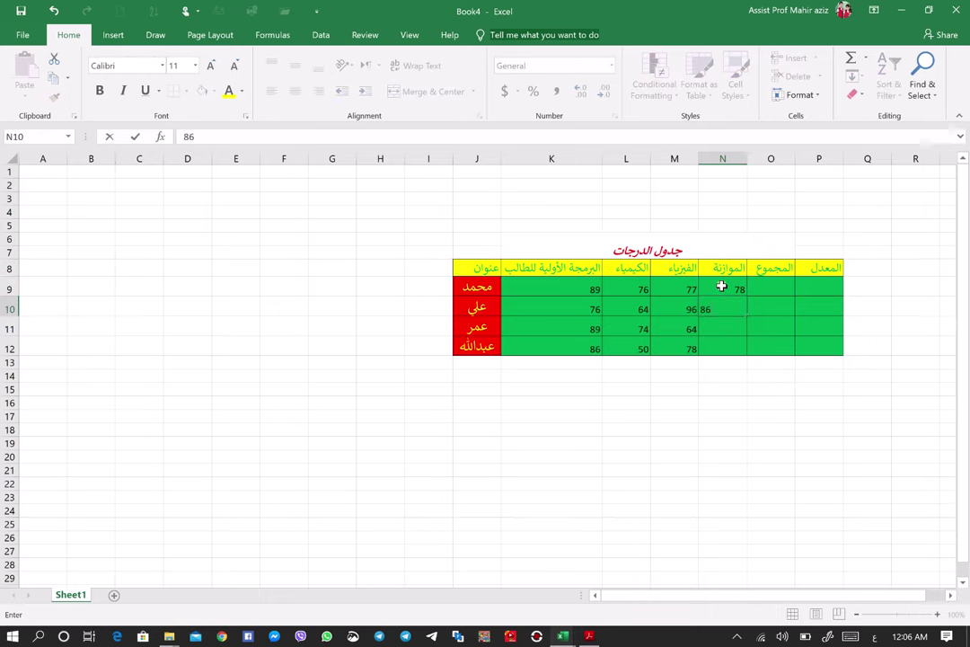
key("Return")
type("88")
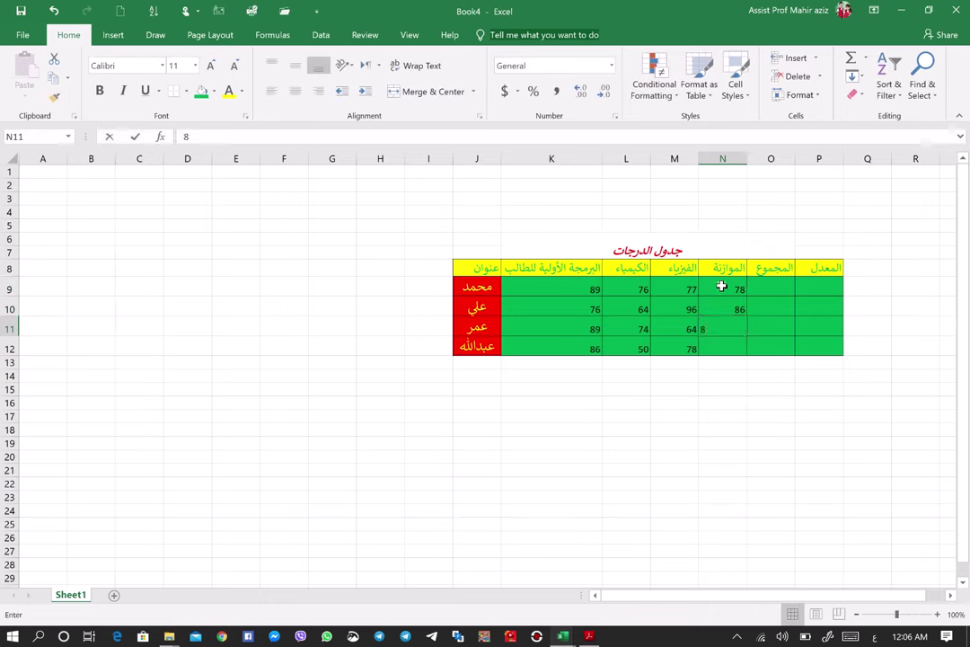
key("Return")
type("77")
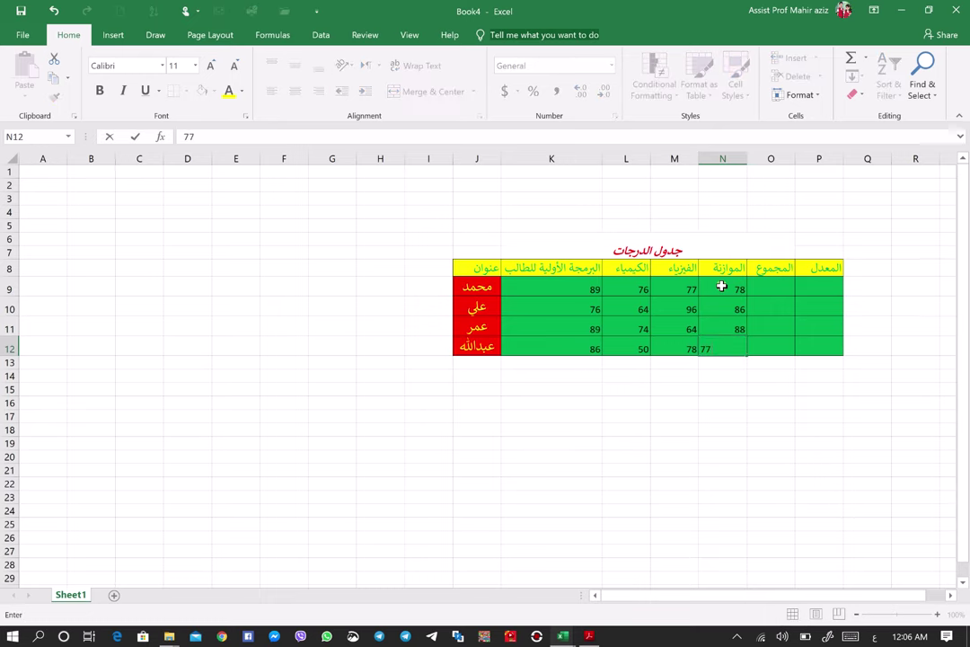
left_click(761, 284)
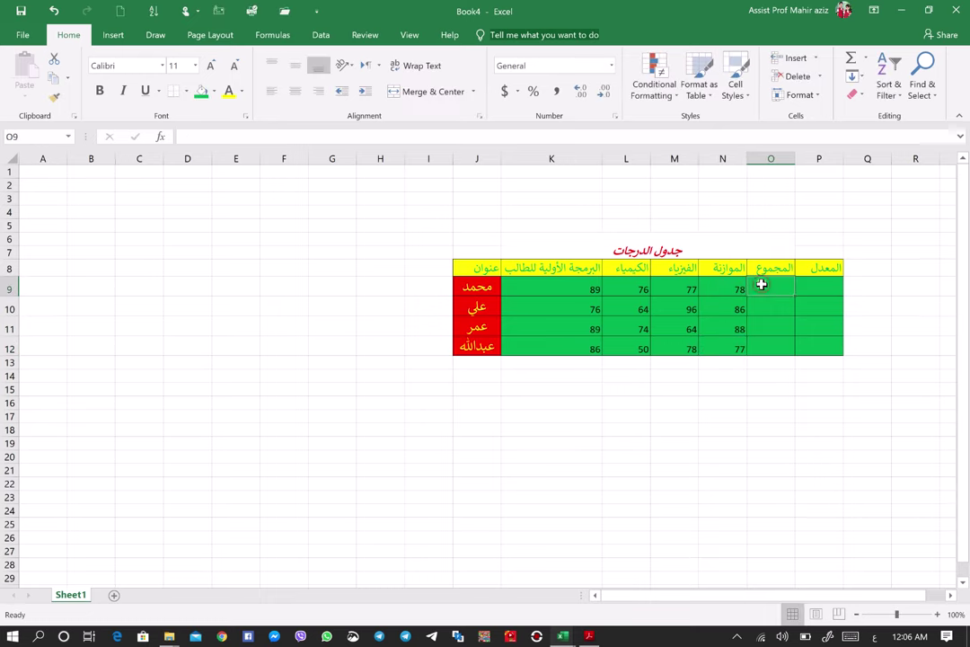
Insert a blank row 10 above the second student and name the new student زينة
left_click(7, 307)
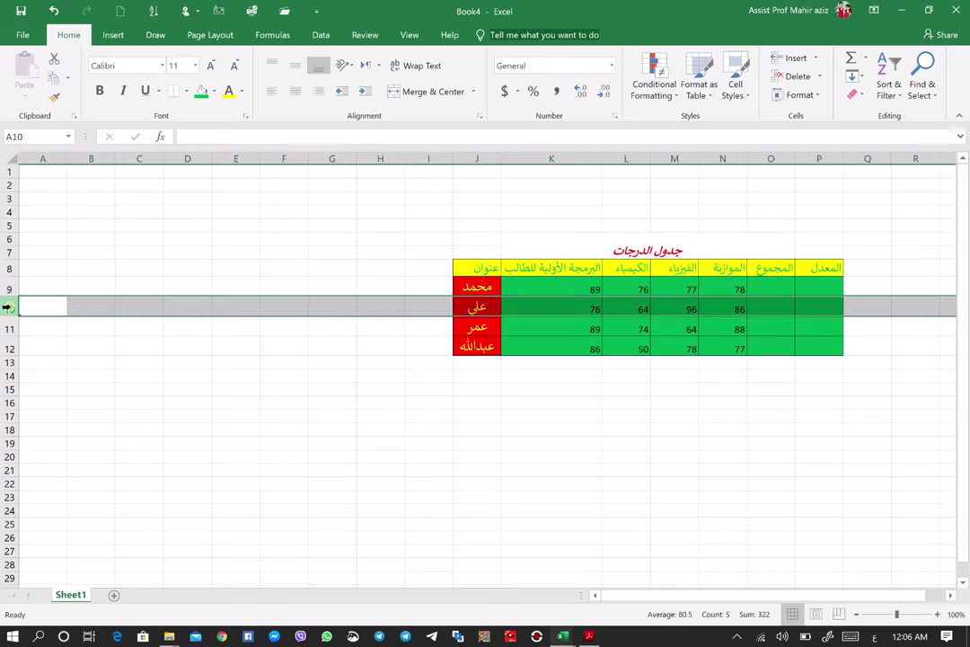
right_click(8, 308)
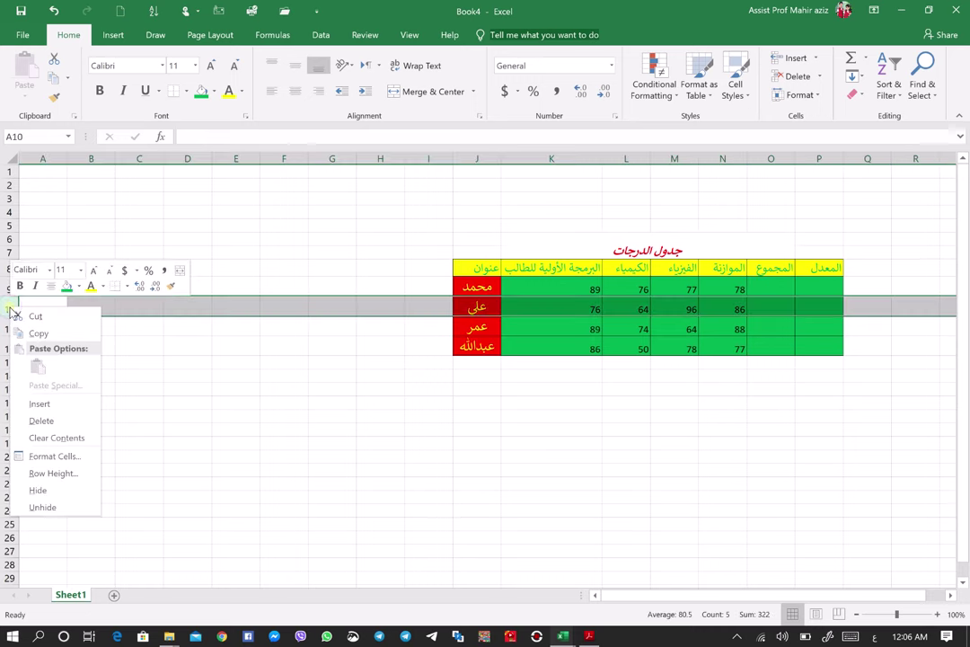
left_click(41, 404)
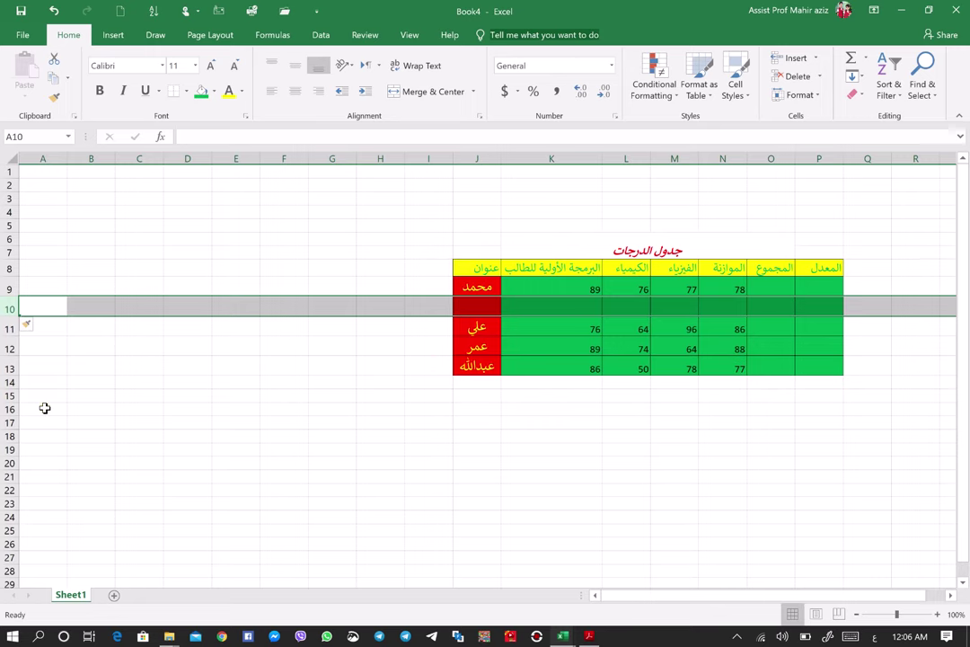
left_click(471, 307)
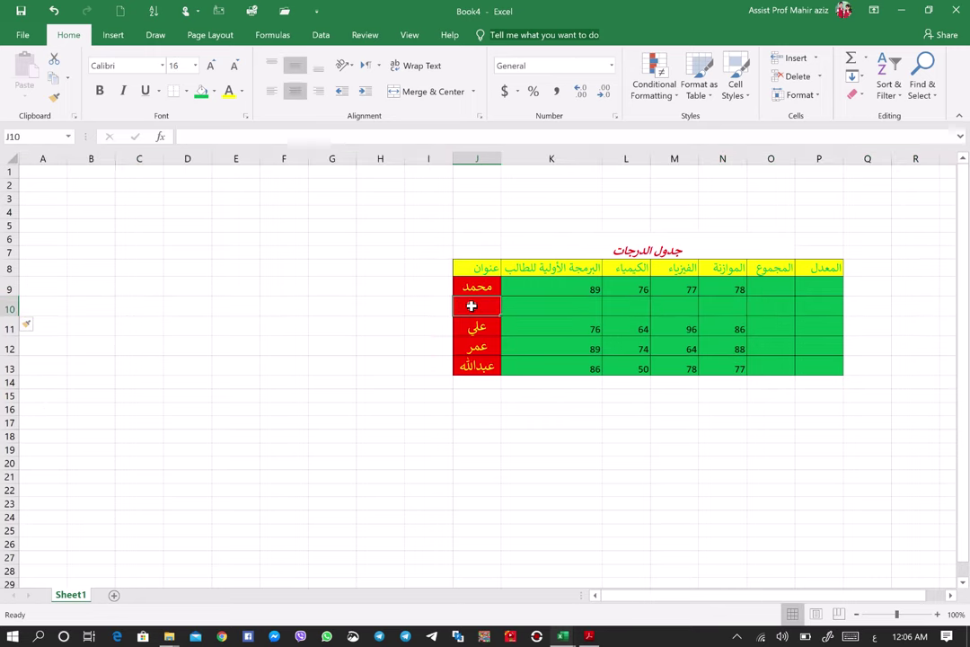
type("زي")
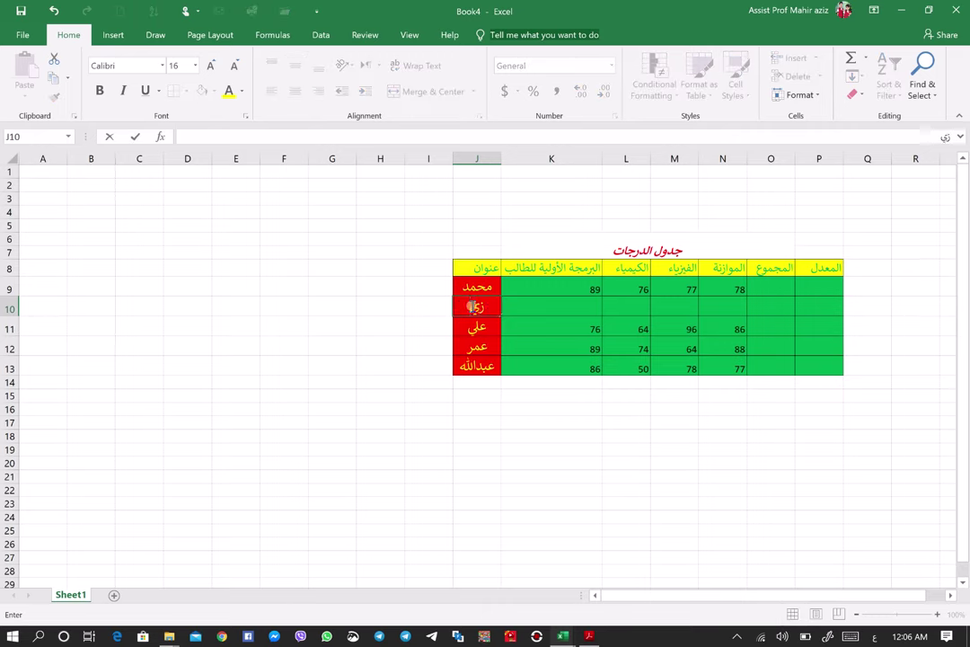
type("نة")
left_click(570, 311)
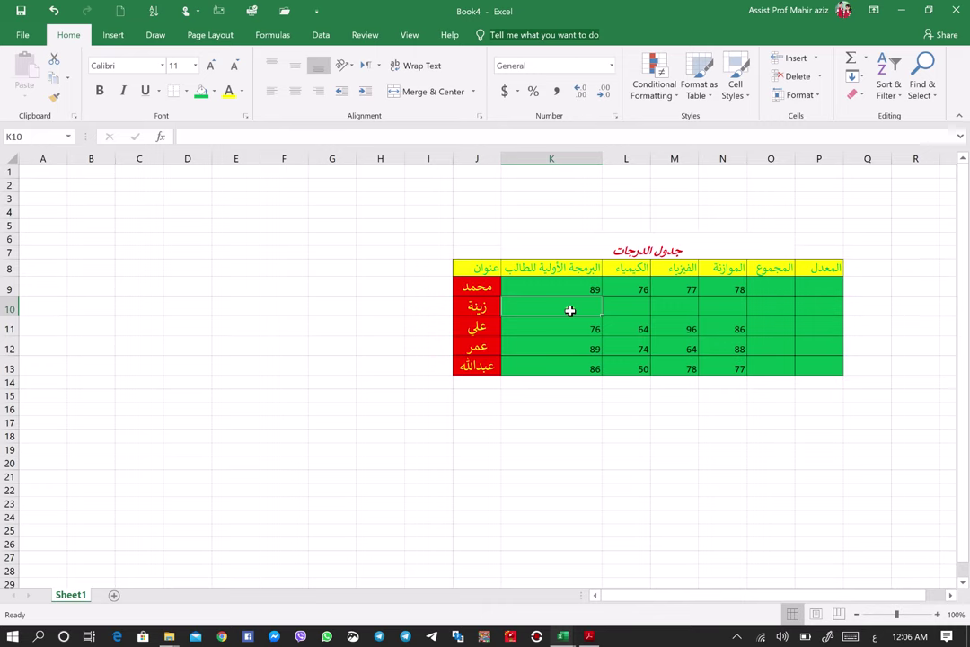
Enter زينة's grades 68, 68, 74 and 65 across row 10
type("68")
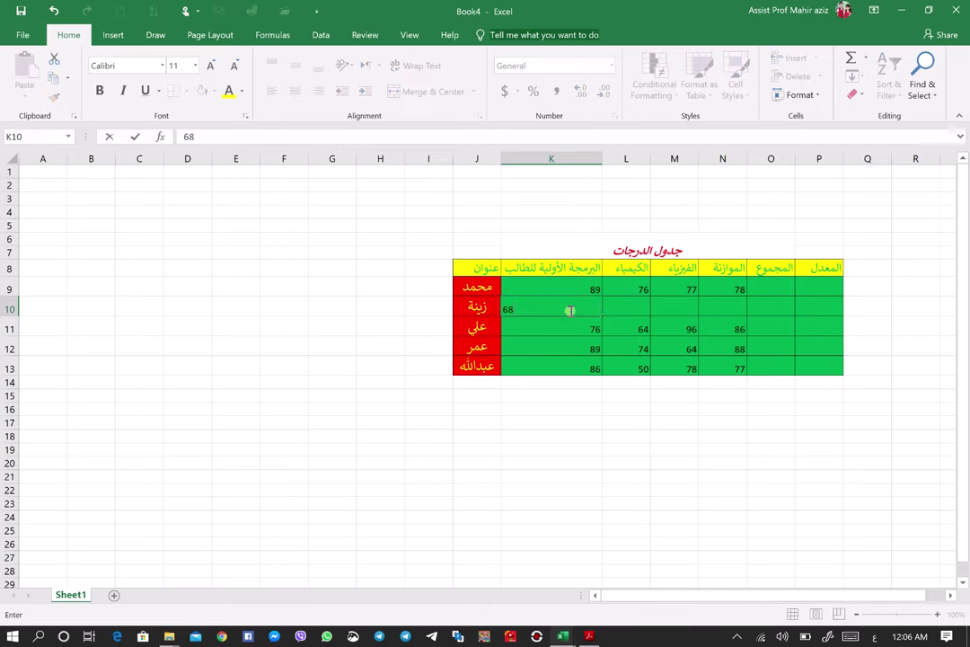
key("Tab")
type("68")
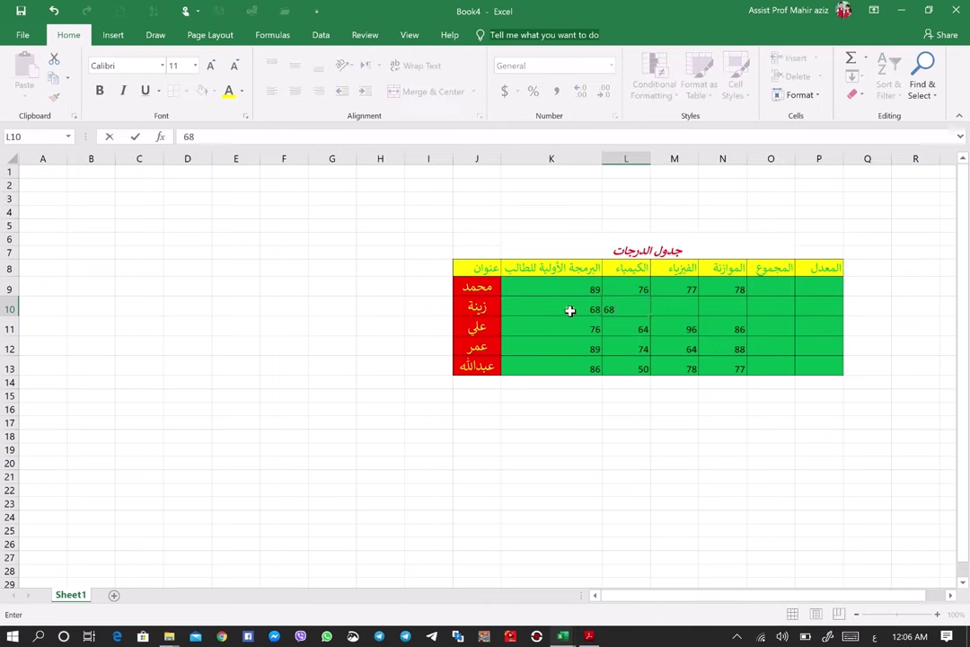
key("Tab")
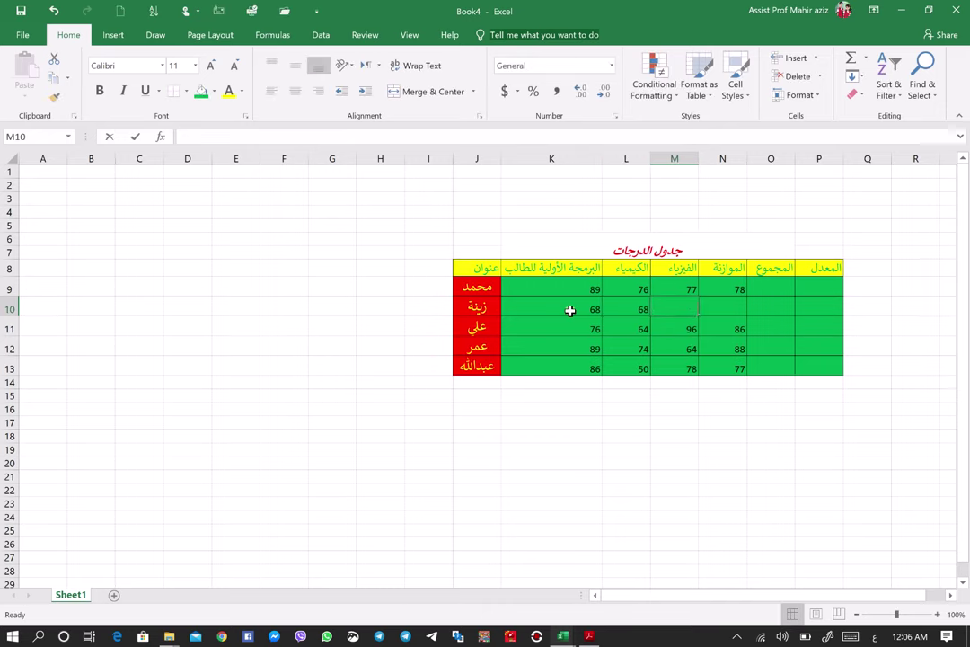
type("74")
key("Tab")
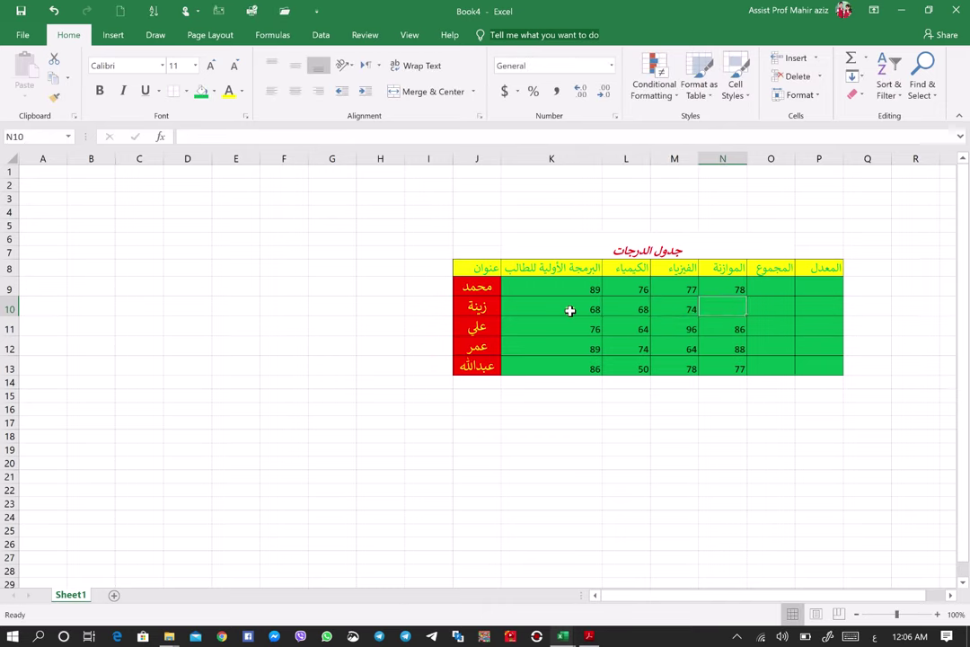
type("65")
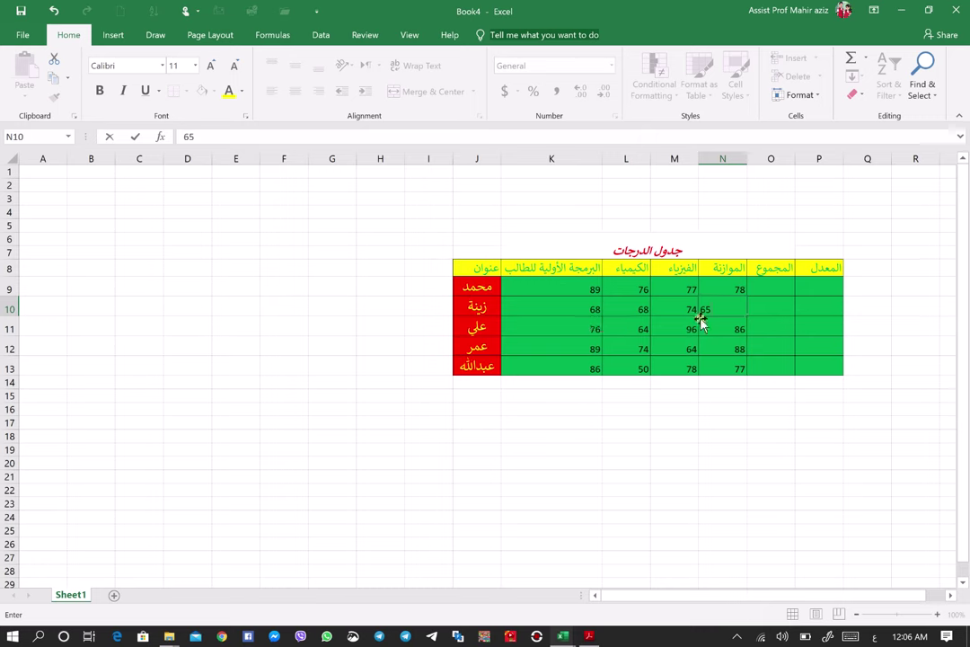
Enter =N9+M9+L9+K9 in O9 so the first student's total shows 320
left_click(785, 288)
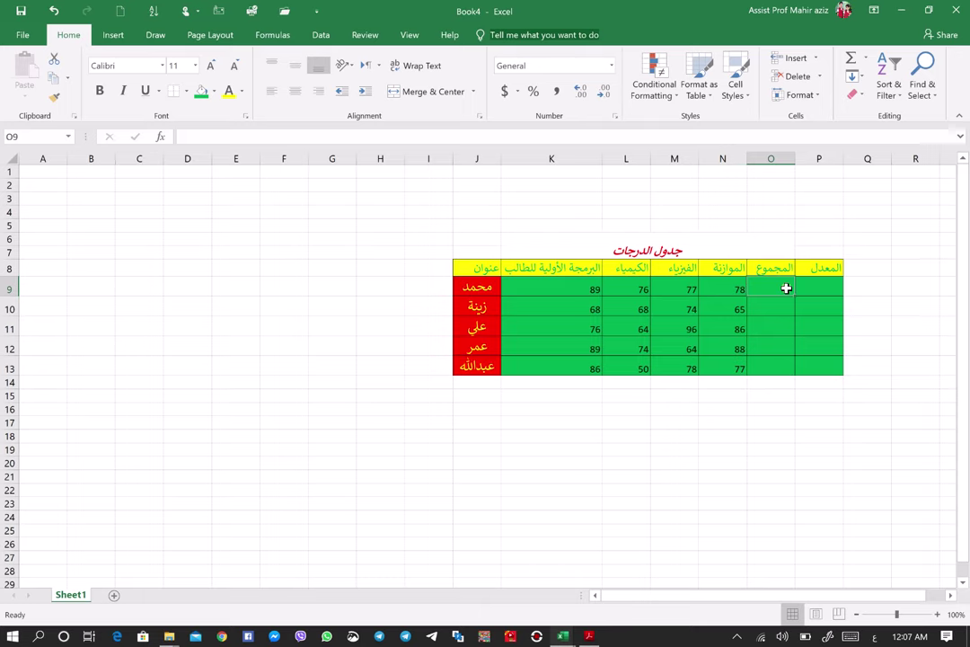
left_click(765, 306)
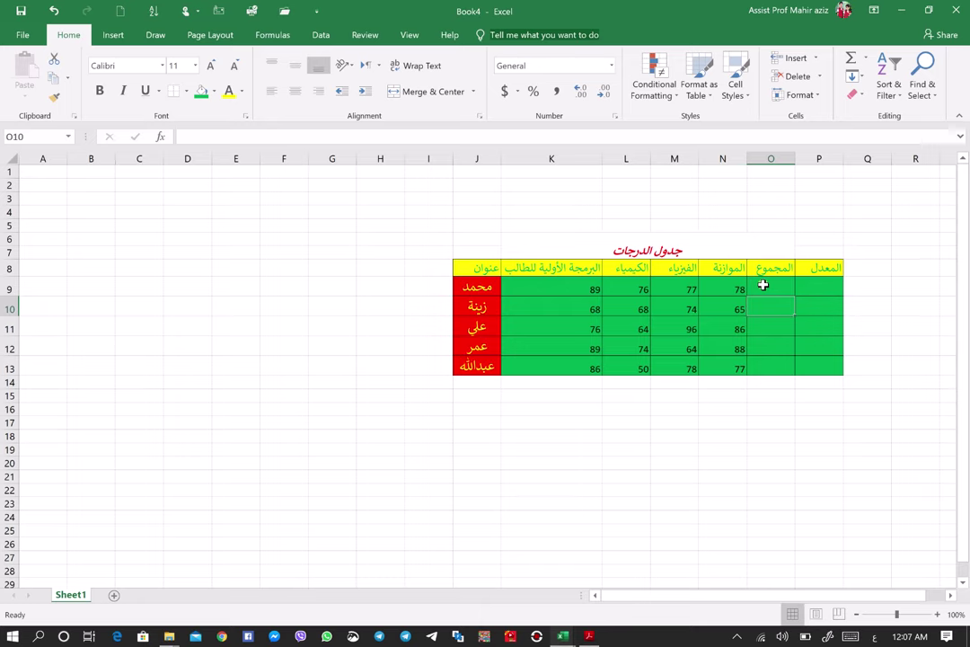
left_click(763, 284)
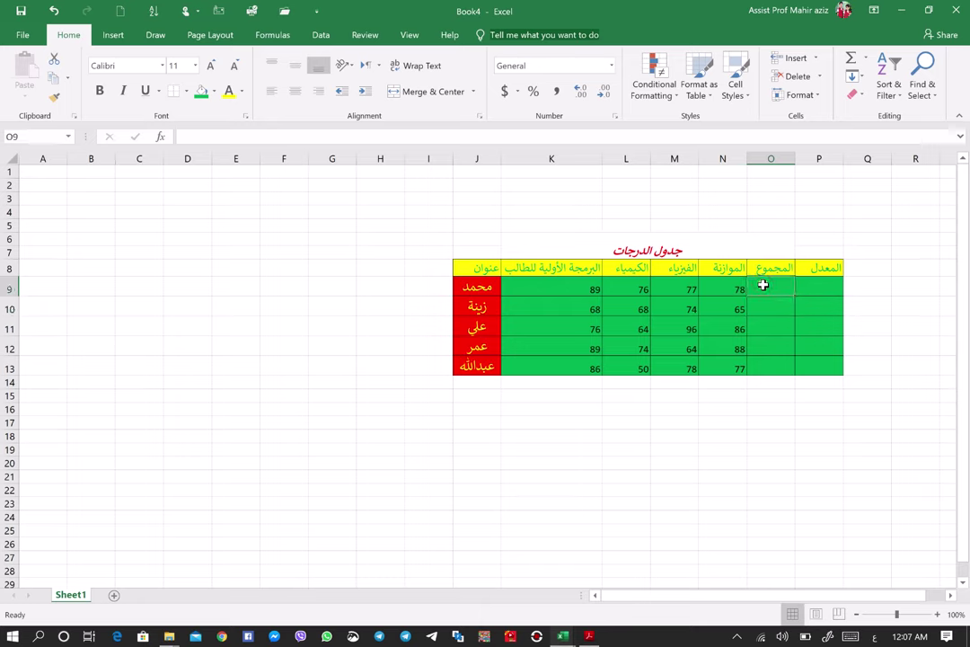
type("=")
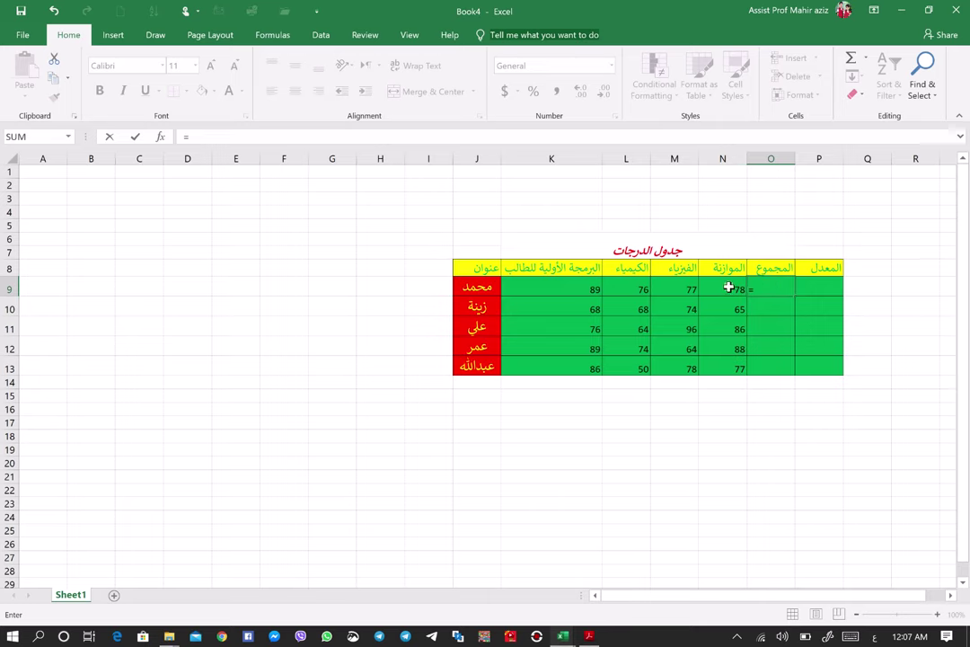
left_click(729, 287)
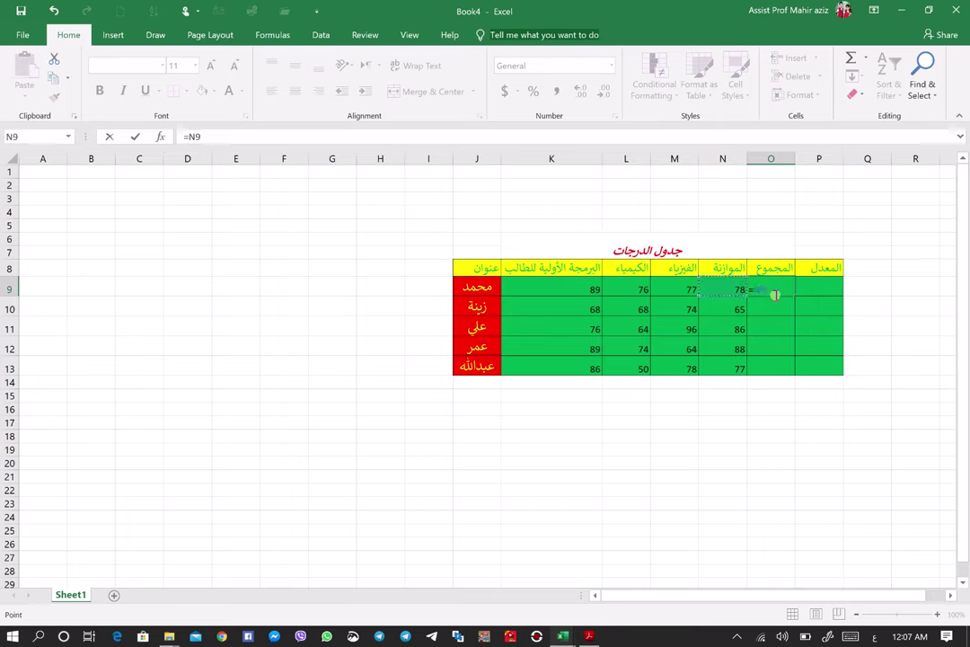
type("+")
left_click(681, 287)
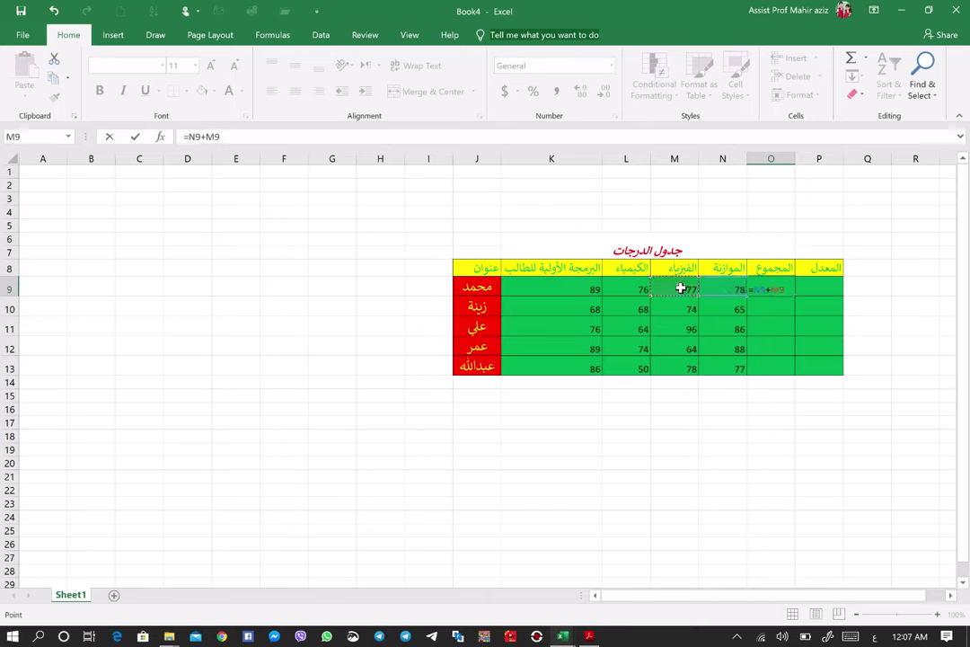
type("+")
left_click(632, 287)
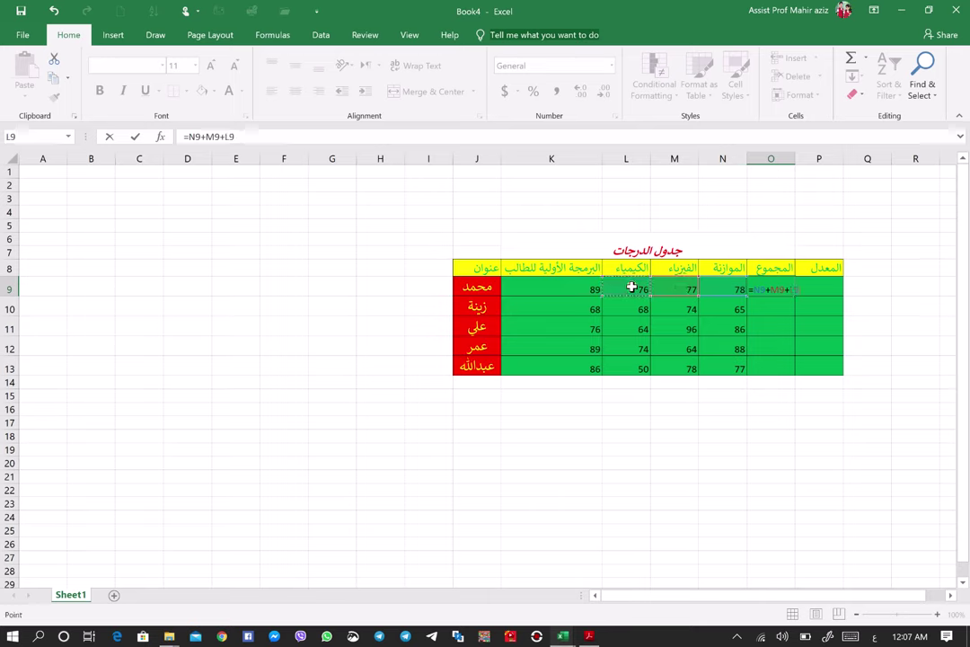
type("+")
left_click(577, 288)
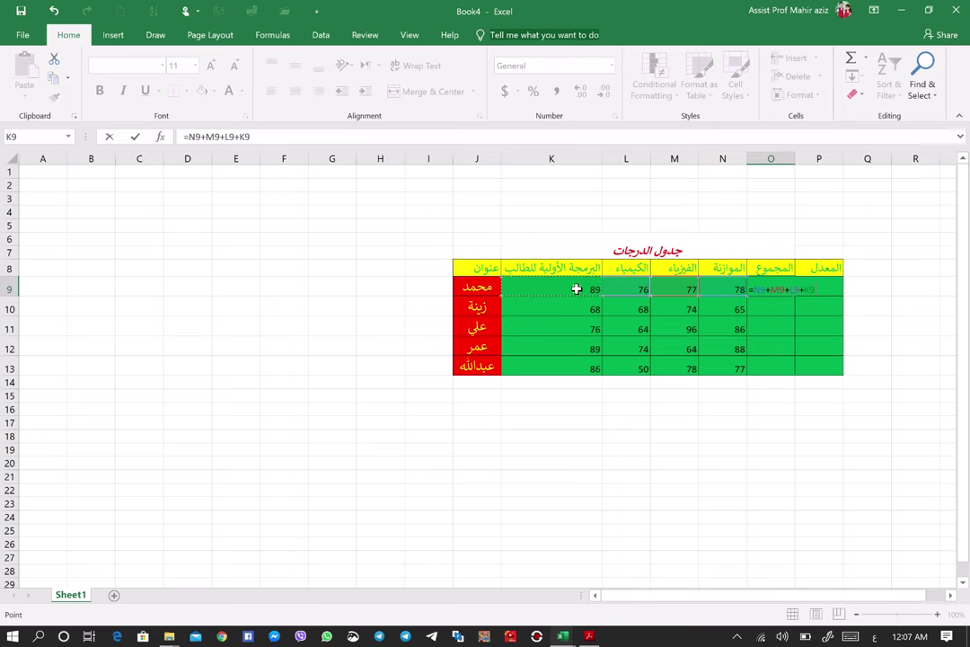
key("Return")
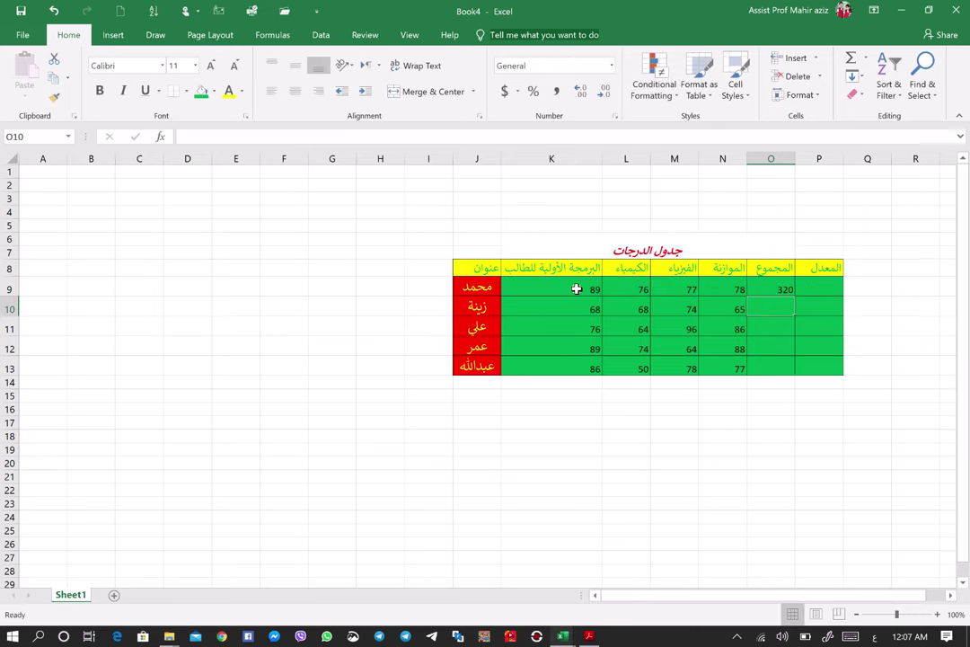
Enter =N10+M10+L10+K10 in O10, giving the second student a total of 275
left_click(772, 287)
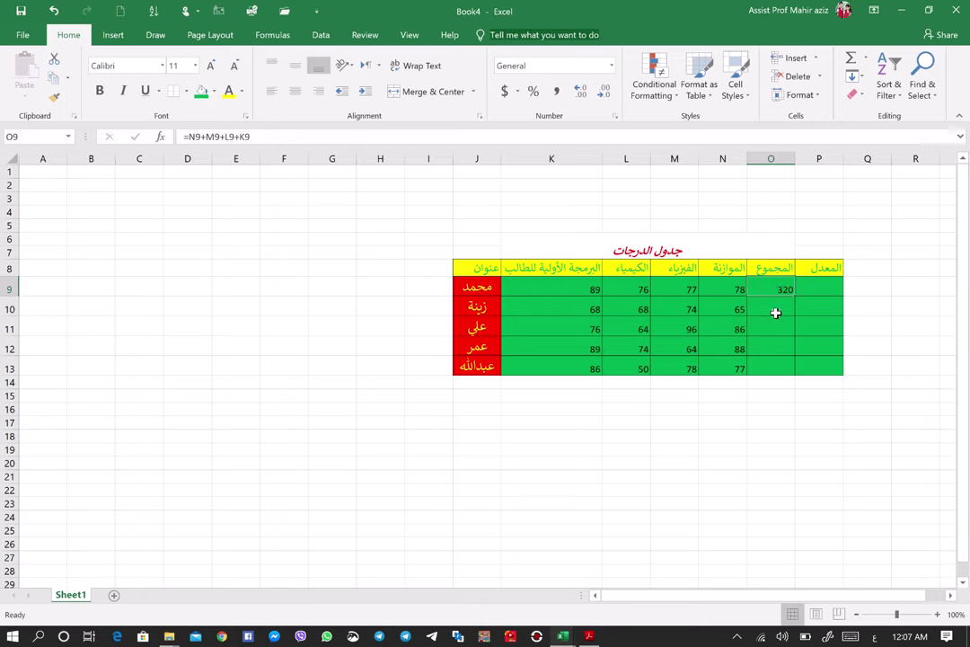
left_click(775, 311)
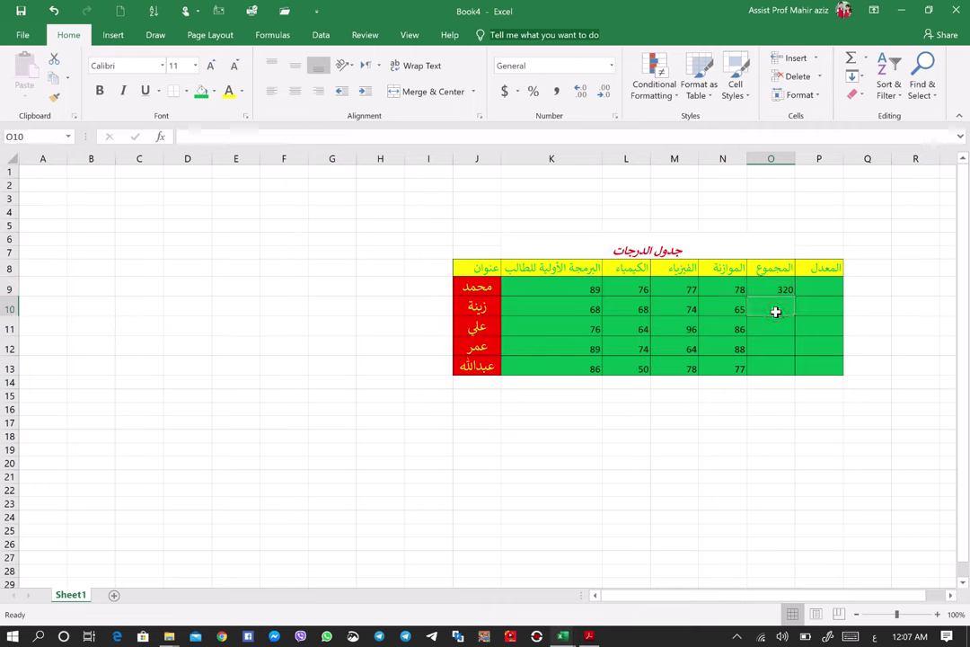
type("=")
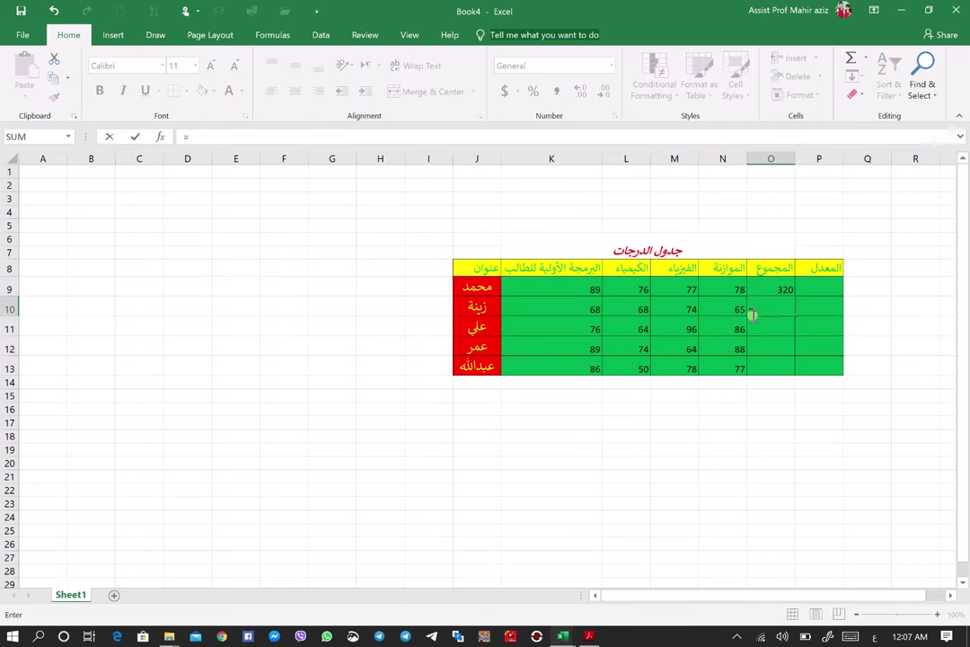
left_click(732, 308)
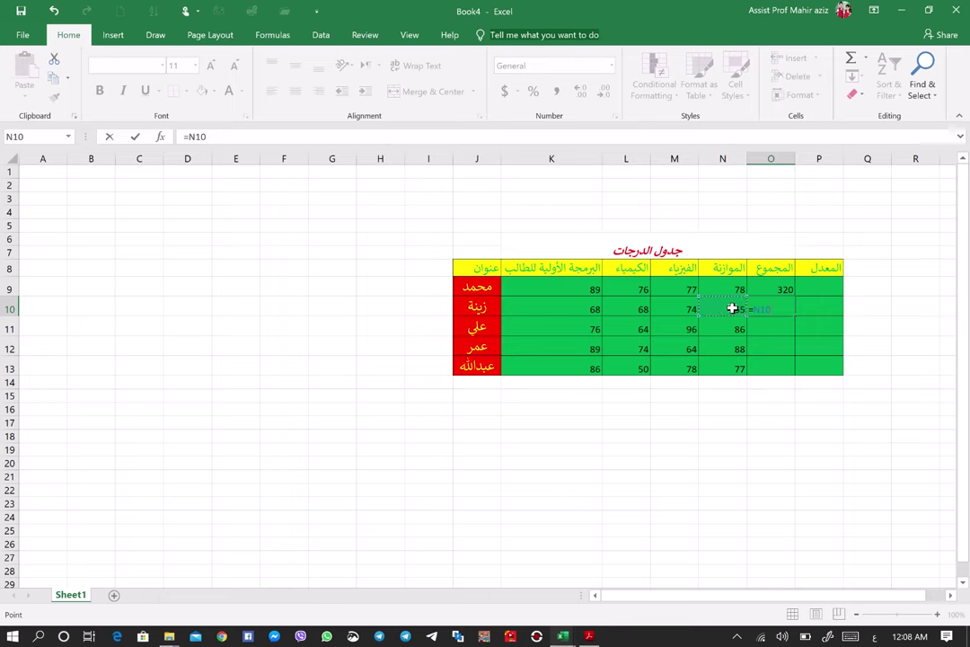
type("+")
left_click(671, 309)
type("+")
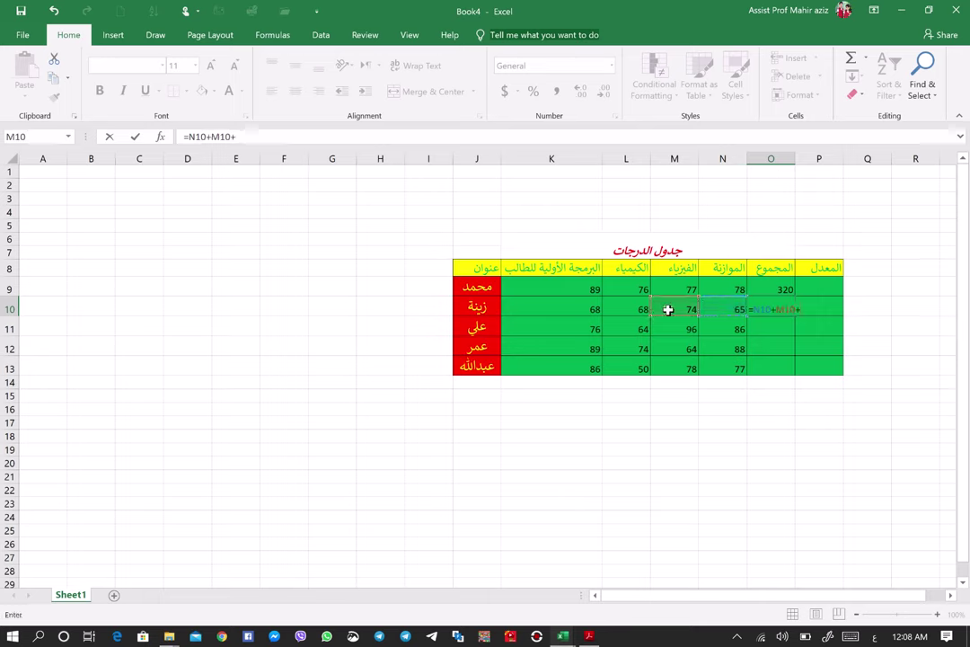
left_click(633, 310)
type("+")
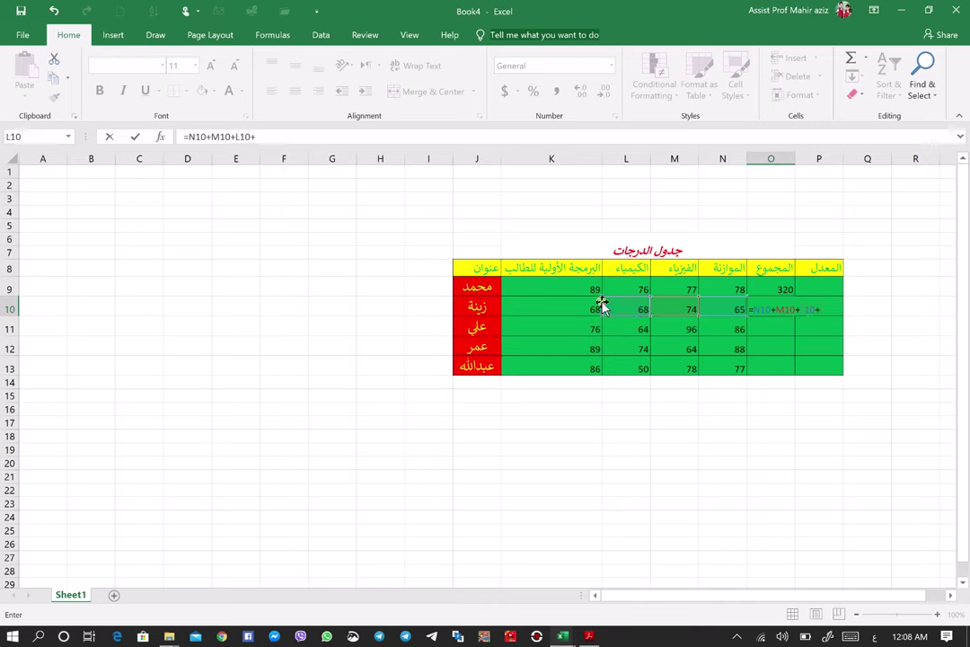
left_click(572, 306)
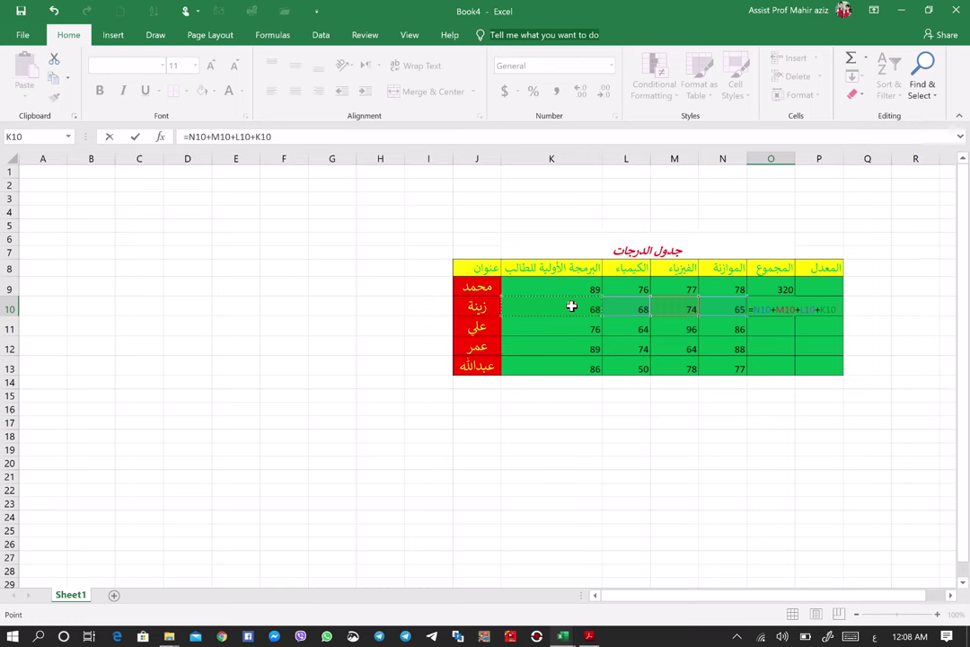
key("Return")
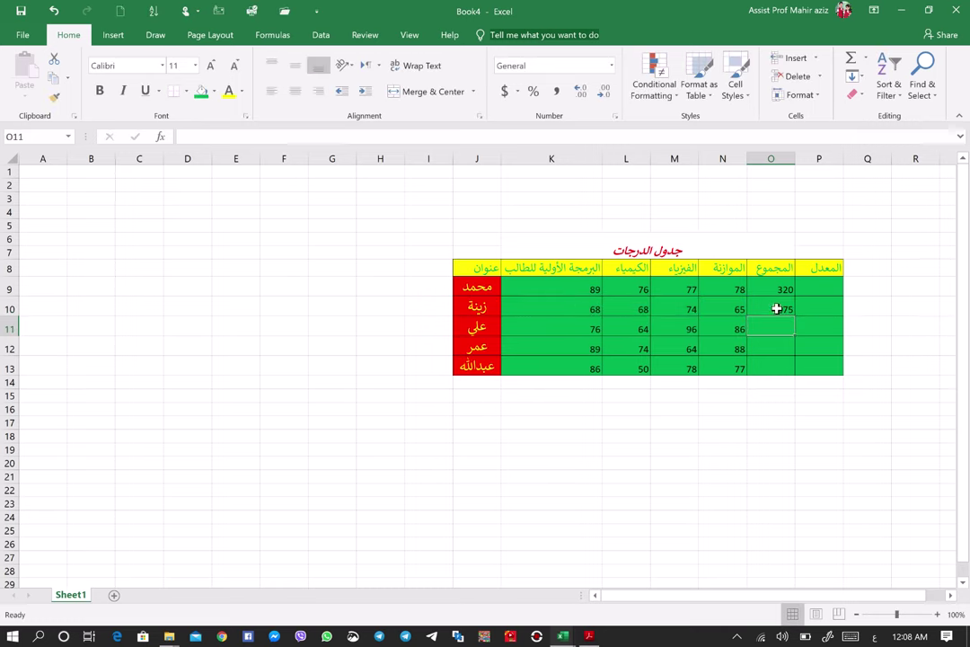
left_click(771, 308)
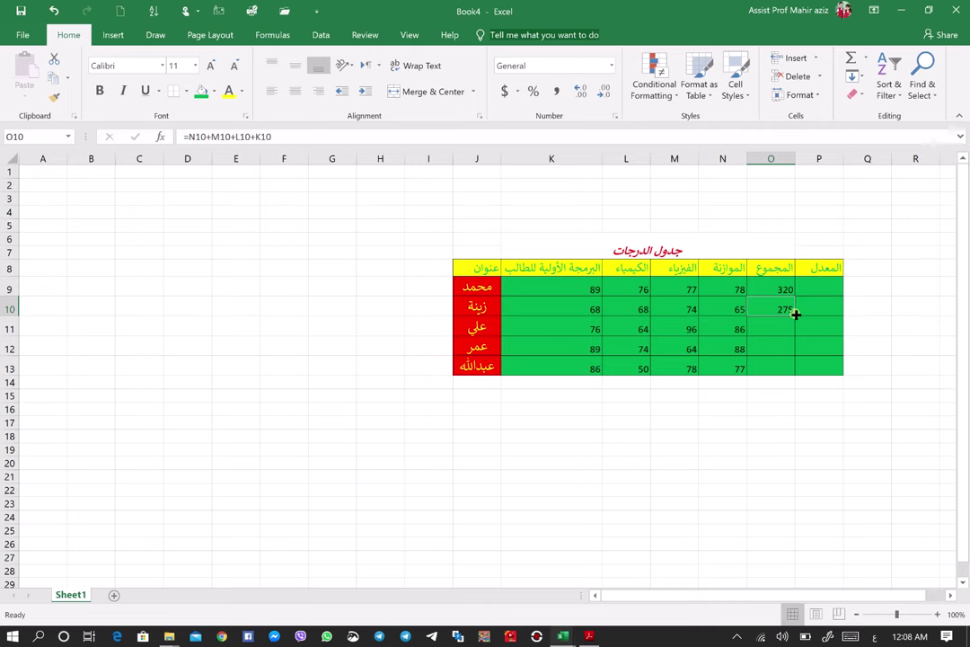
left_click_drag(796, 313, 795, 363)
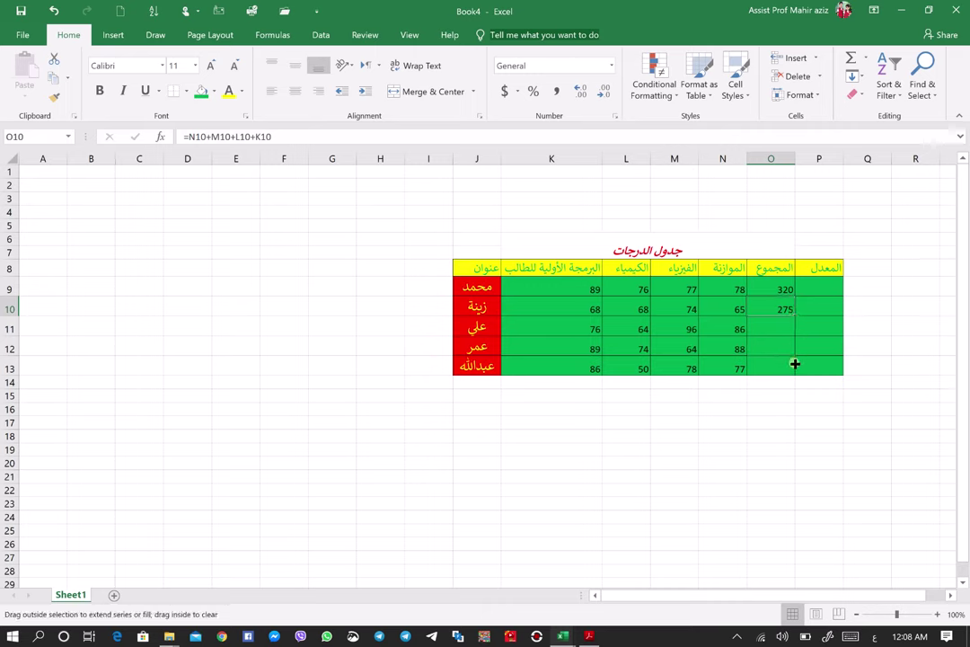
left_click_drag(795, 363, 795, 368)
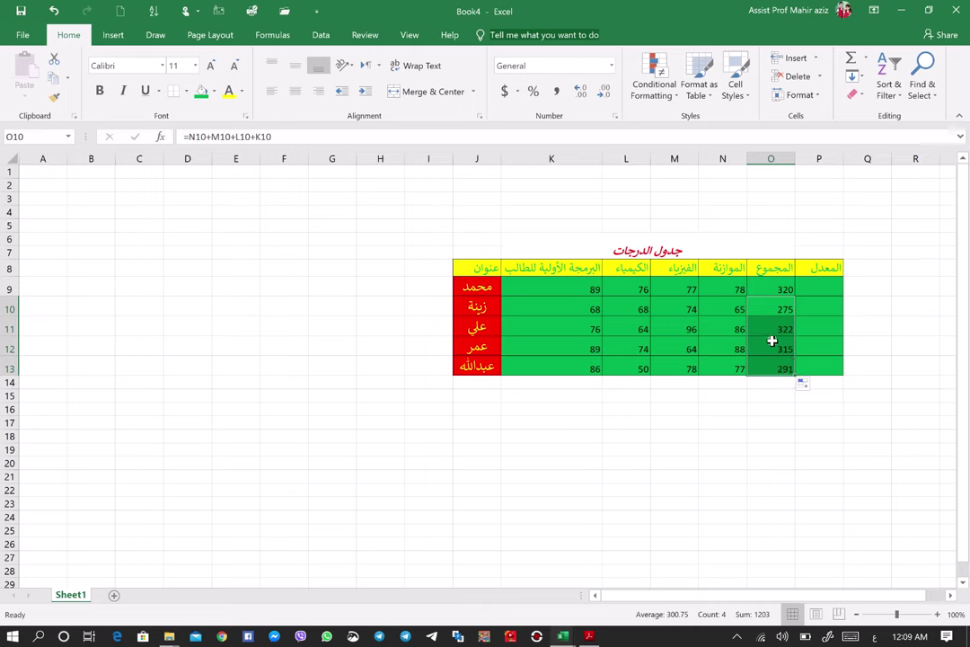
left_click(806, 289)
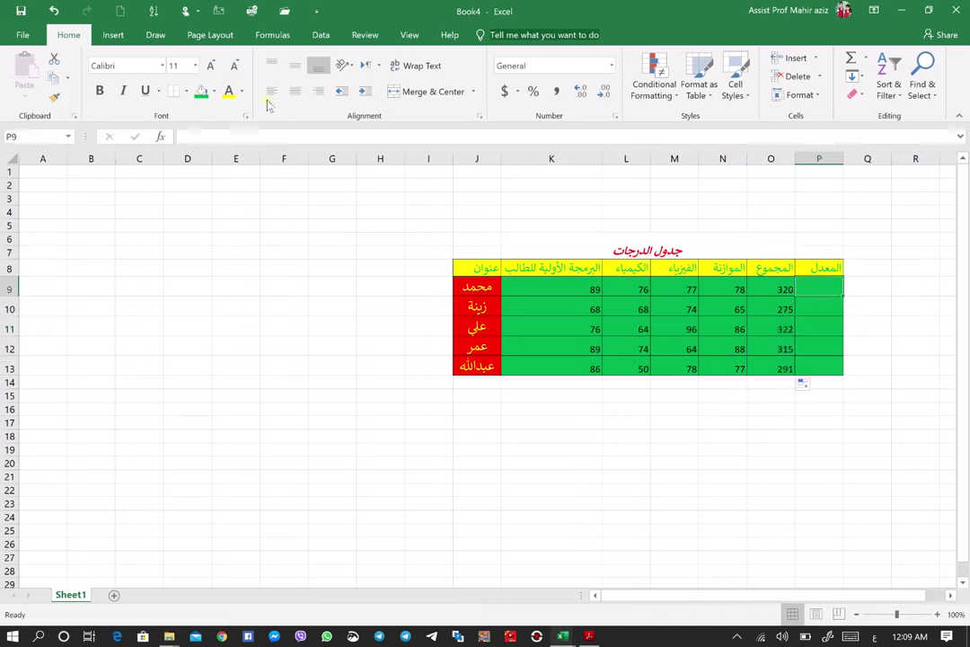
left_click(49, 11)
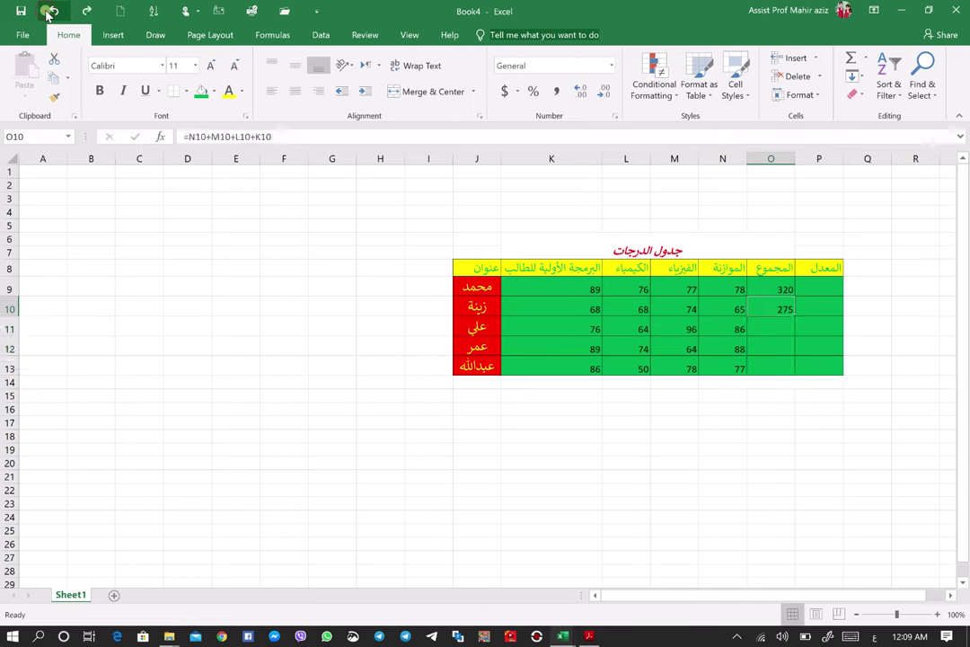
left_click(765, 326)
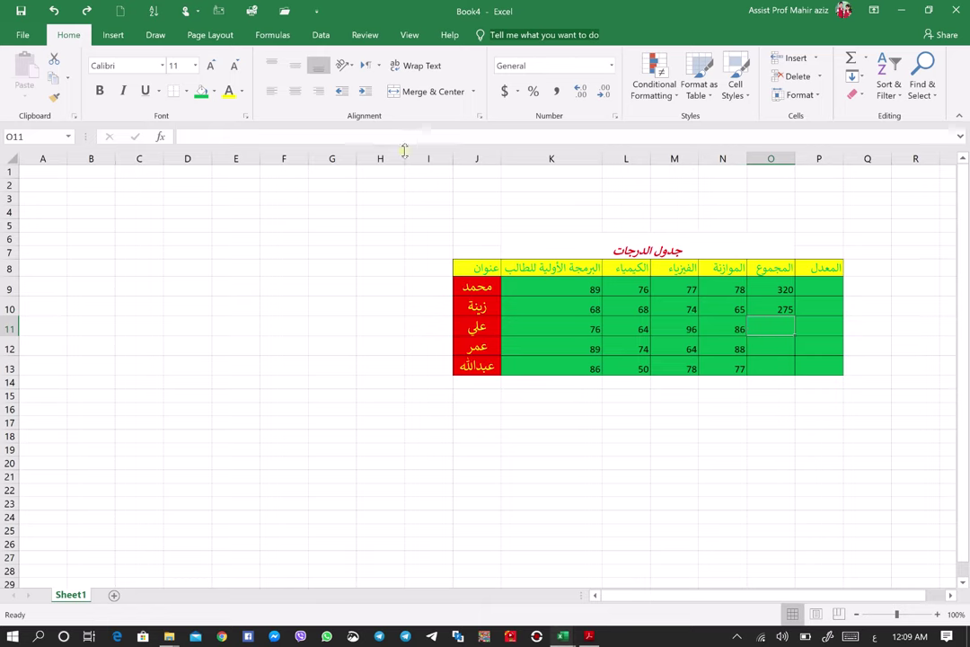
left_click(268, 39)
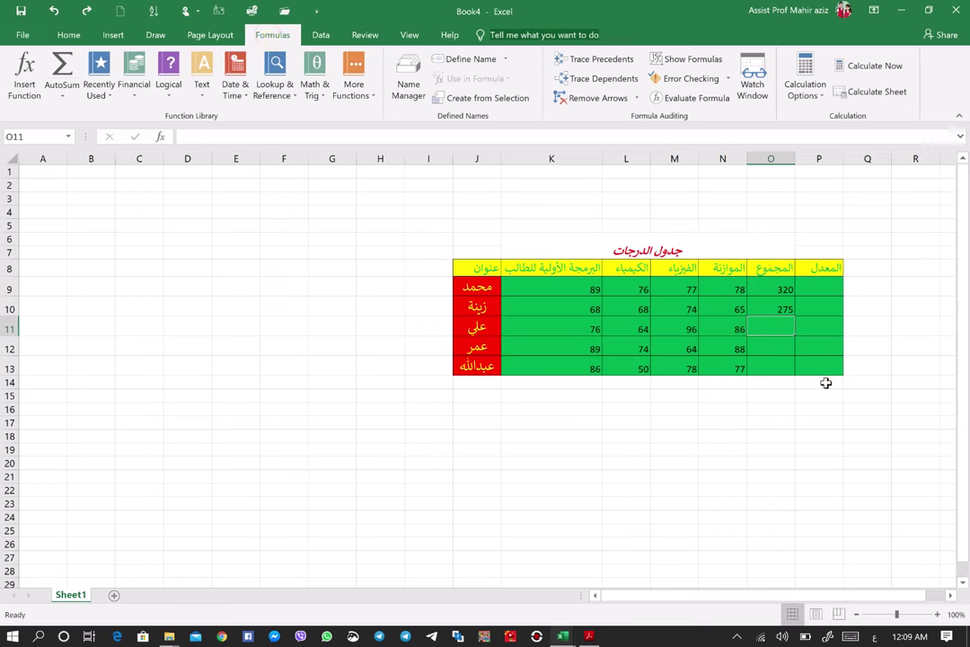
double_click(763, 327)
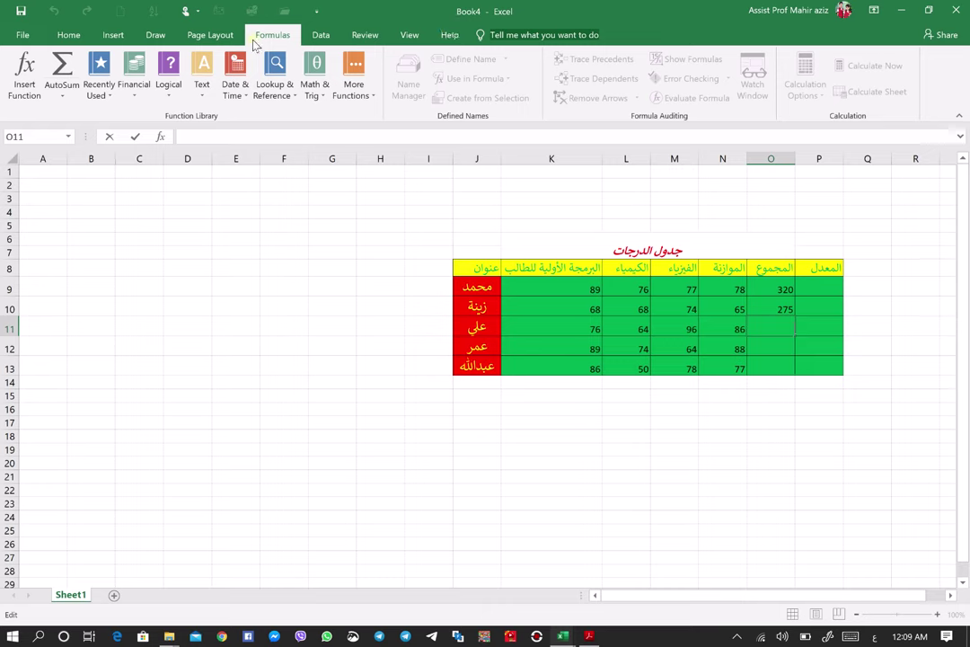
left_click(321, 94)
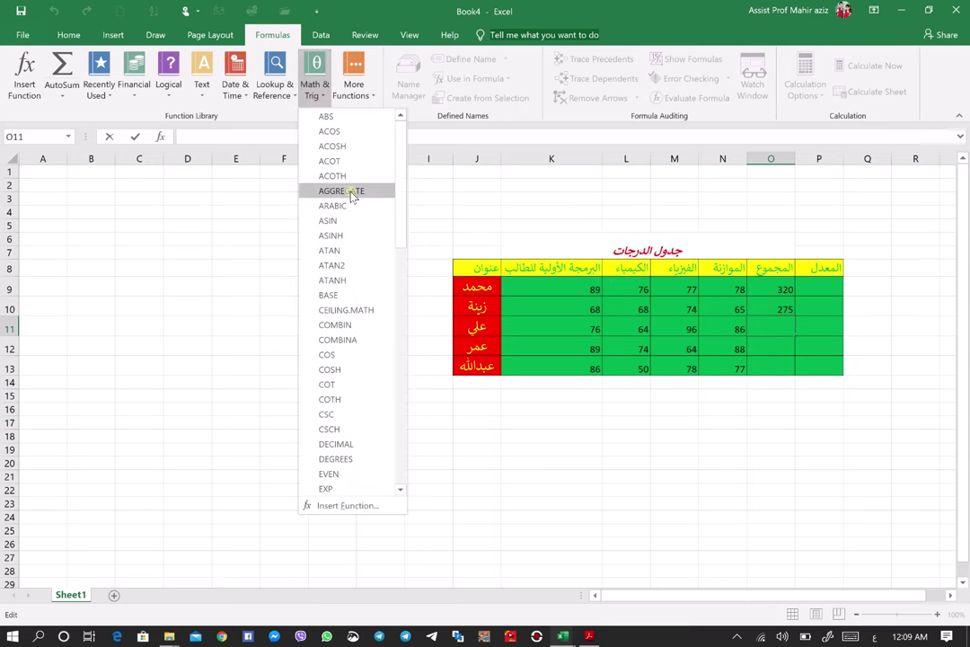
scroll(353, 206, "down", 4)
scroll(353, 206, "down", 6)
scroll(348, 206, "down", 1)
scroll(349, 180, "down", 3)
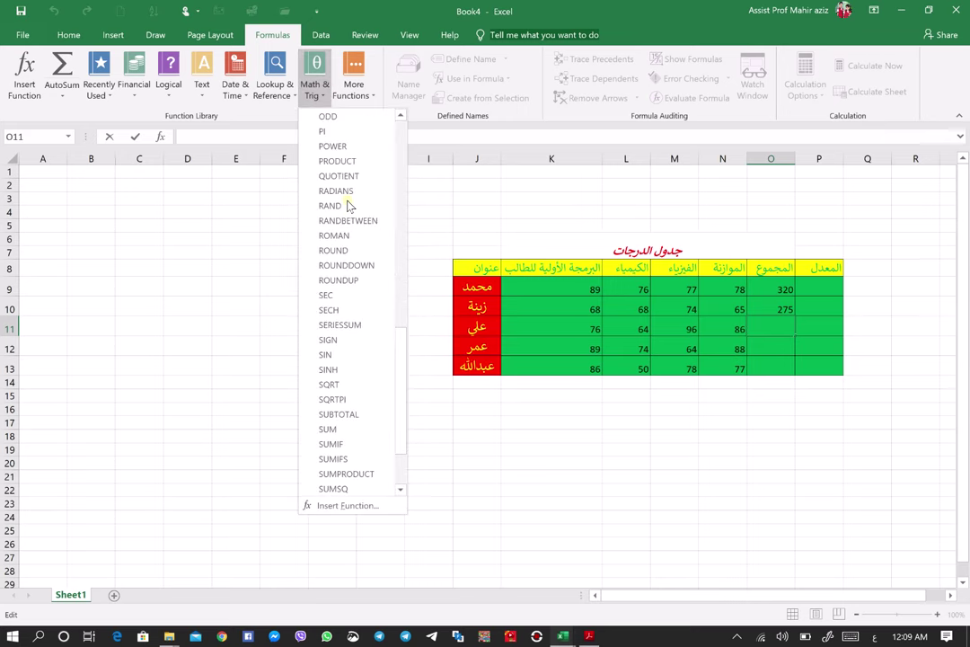
scroll(347, 206, "down", 2)
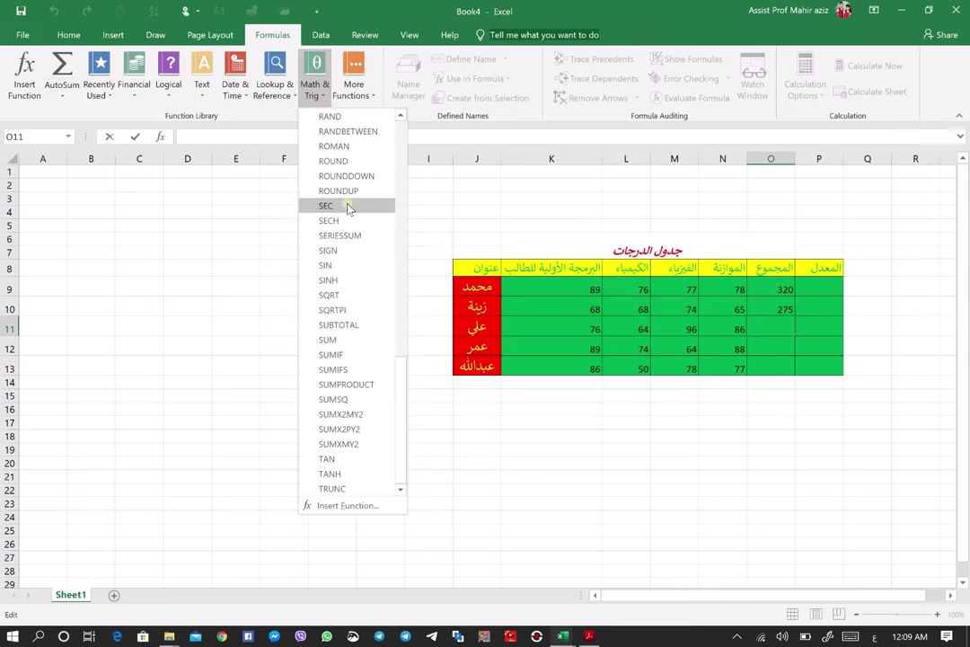
left_click(328, 340)
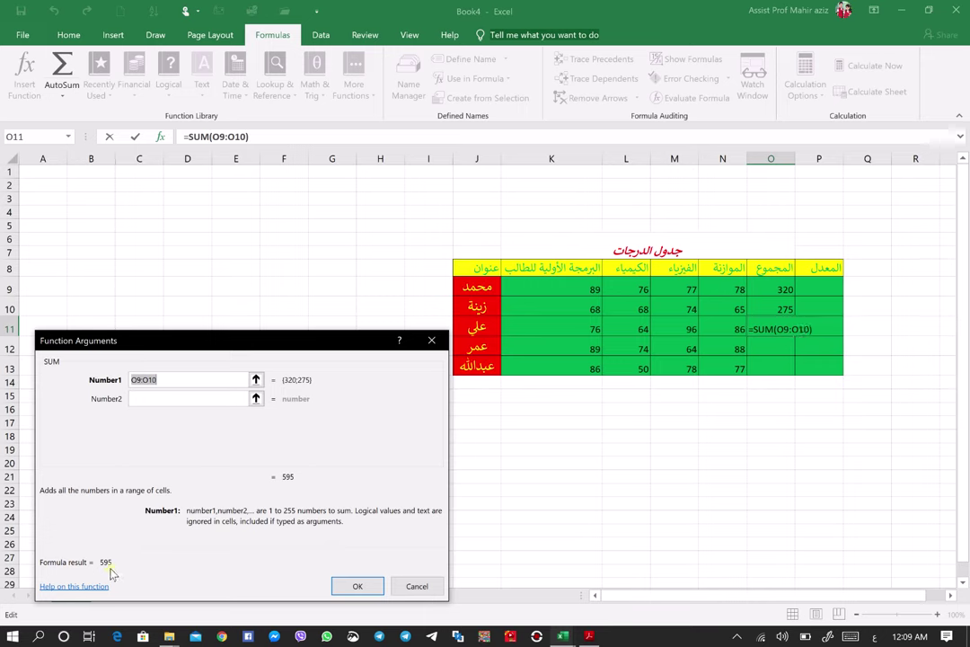
left_click(418, 587)
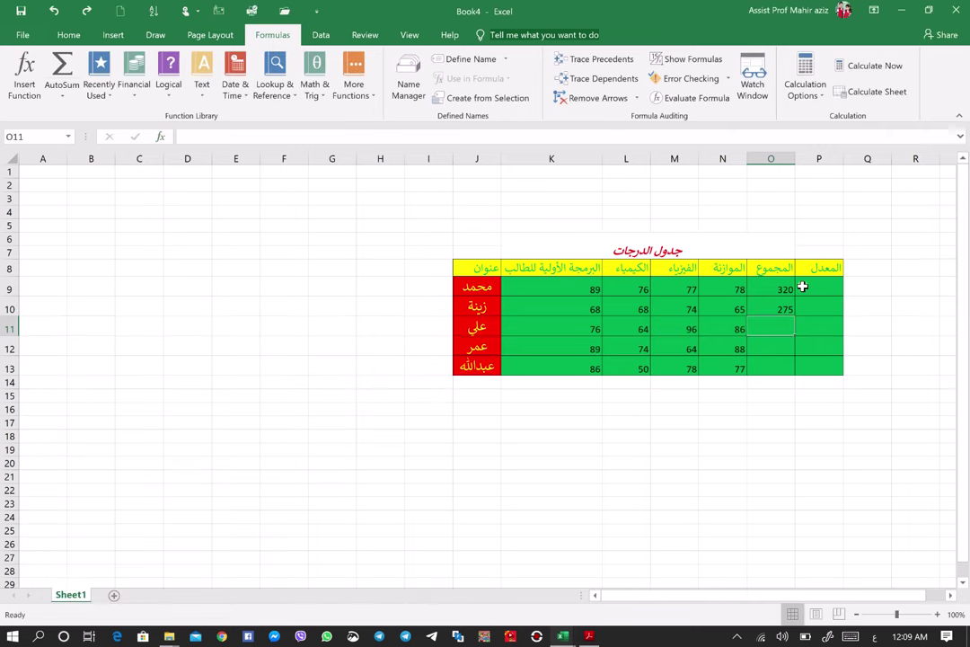
left_click(766, 311)
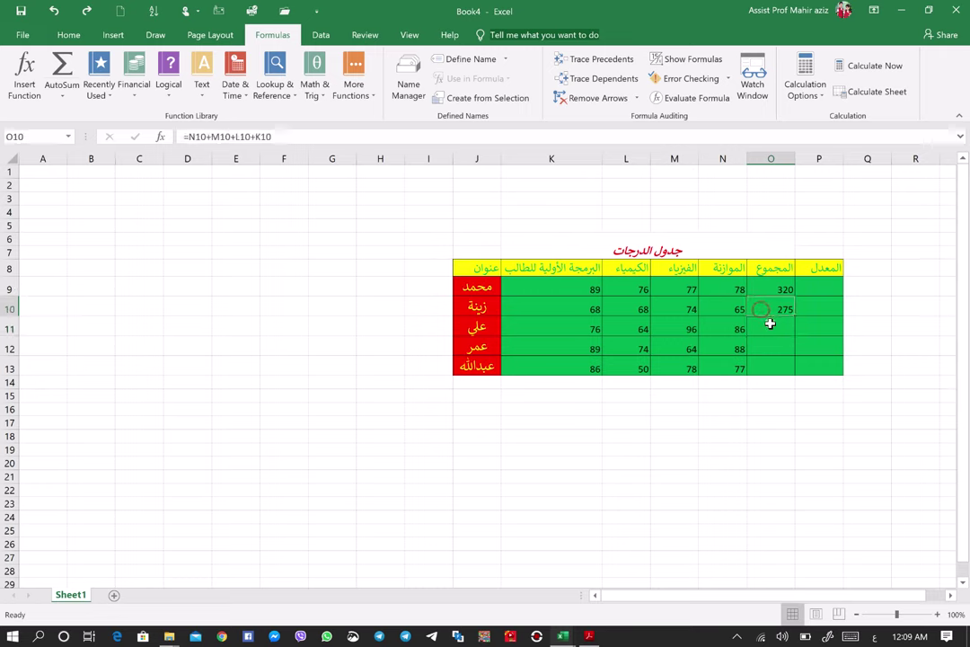
left_click(769, 325)
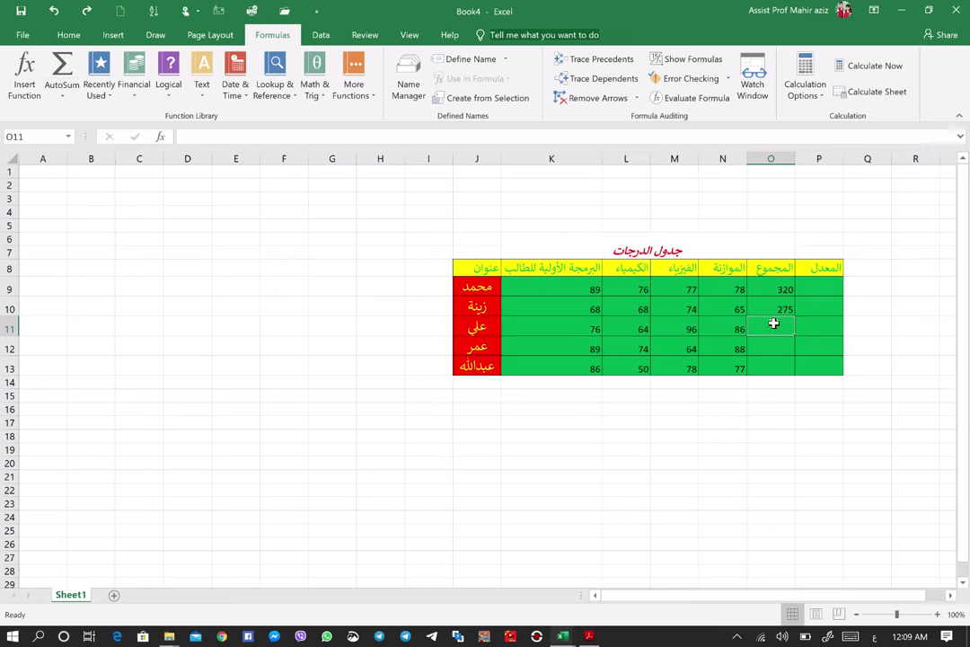
left_click(315, 88)
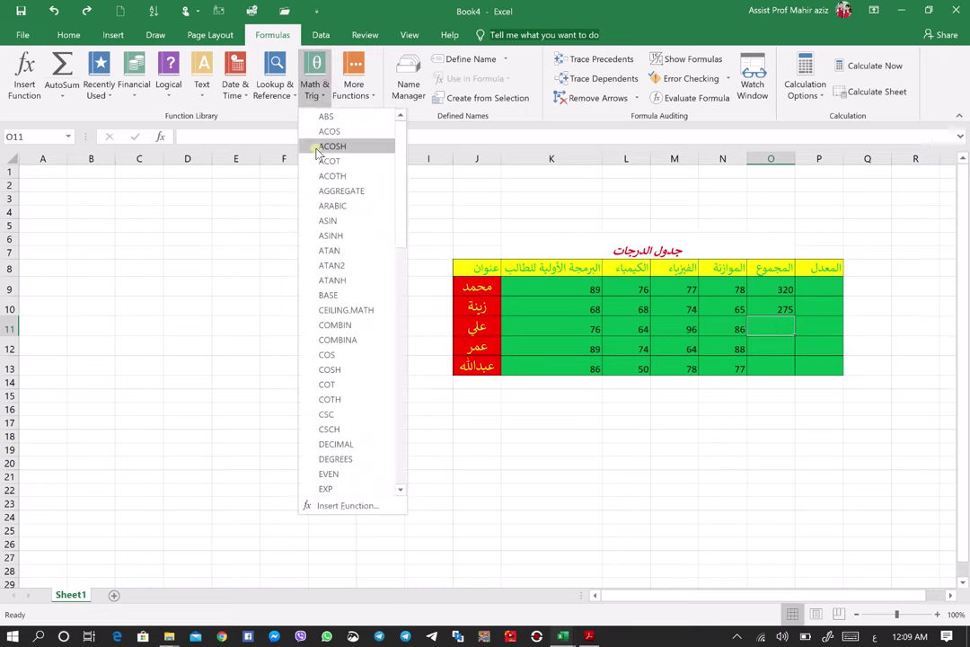
scroll(353, 314, "down", 3)
scroll(353, 314, "down", 7)
scroll(351, 333, "down", 1)
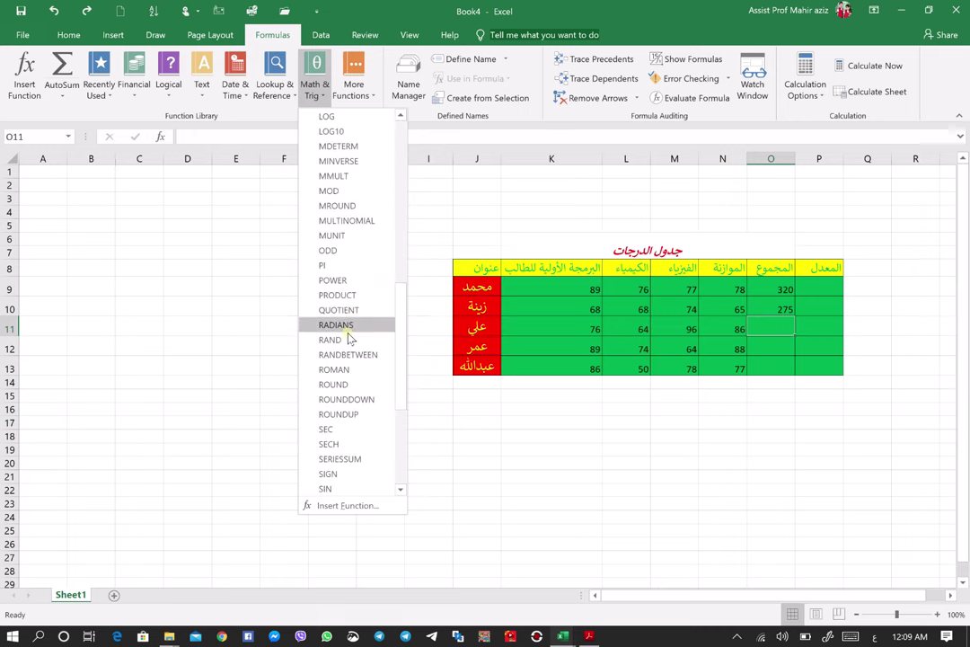
scroll(346, 455, "down", 2)
left_click(330, 472)
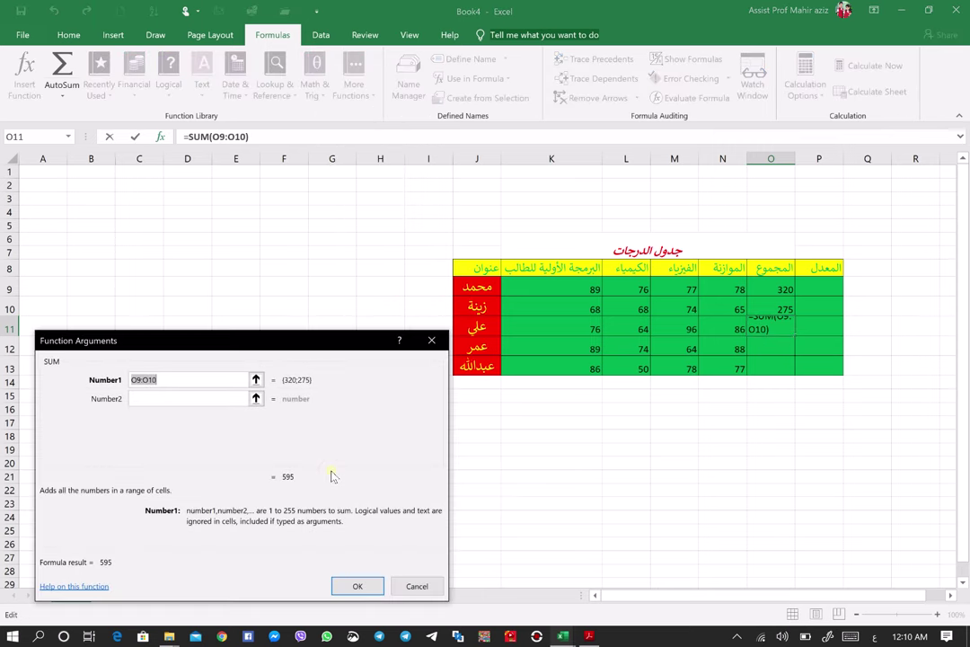
left_click(416, 586)
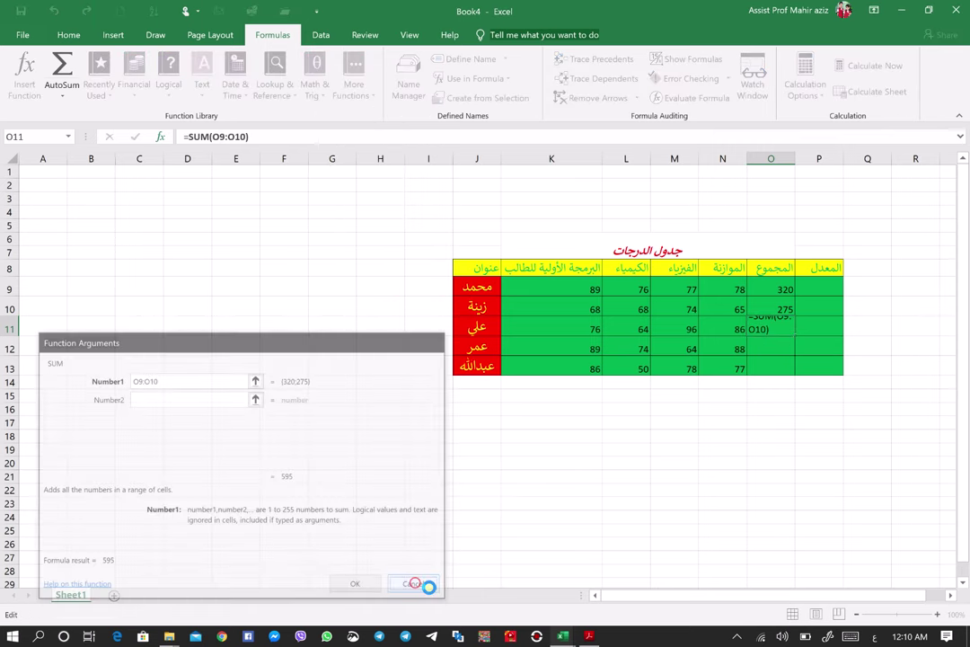
left_click(536, 636)
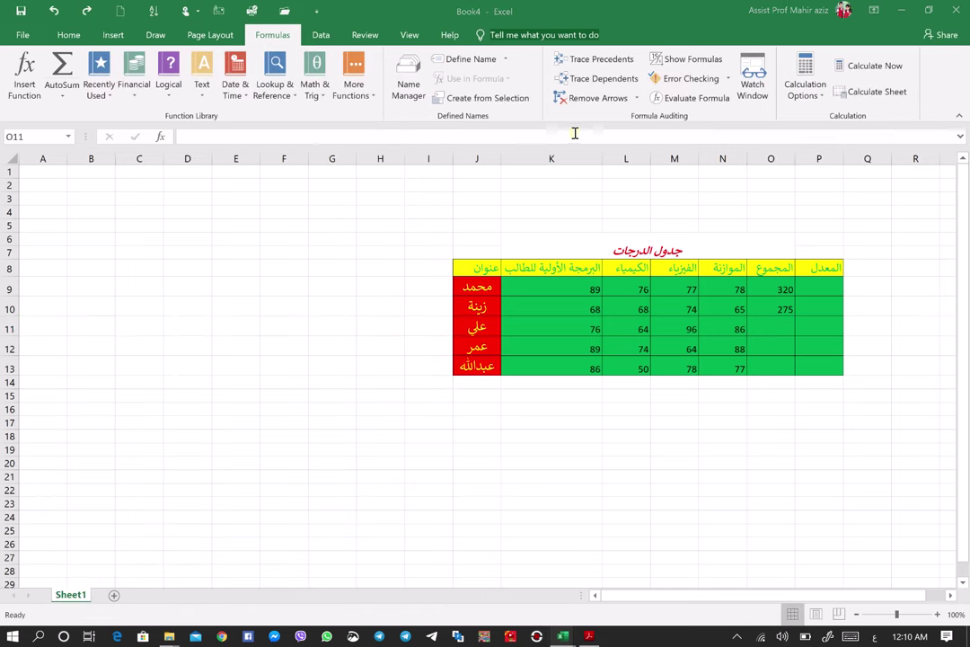
left_click(390, 180)
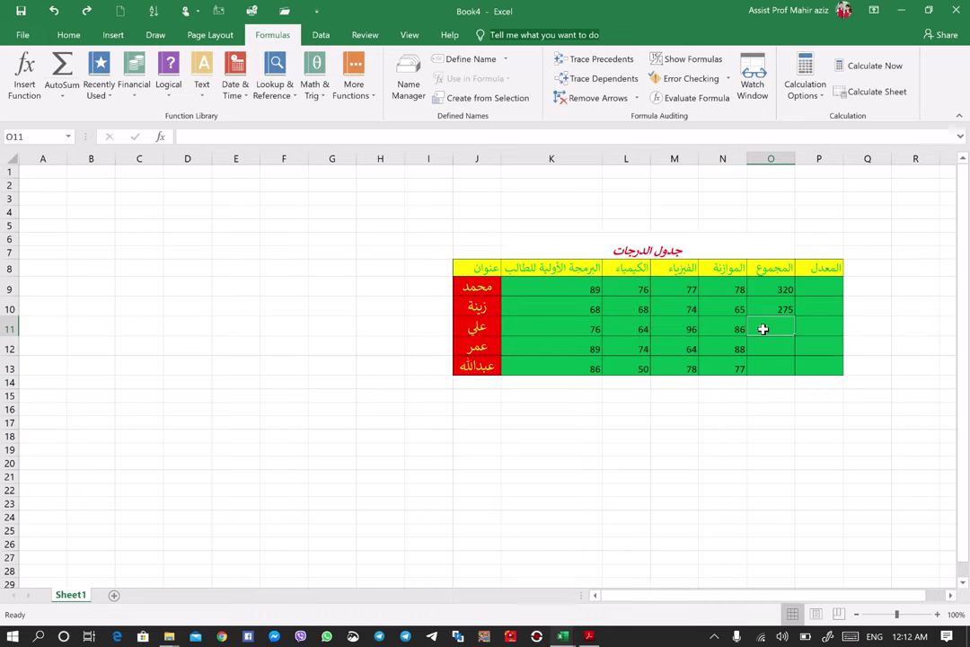
Total the third student's grades in O11 with =SUM(K11:N11), giving 322
left_click(314, 97)
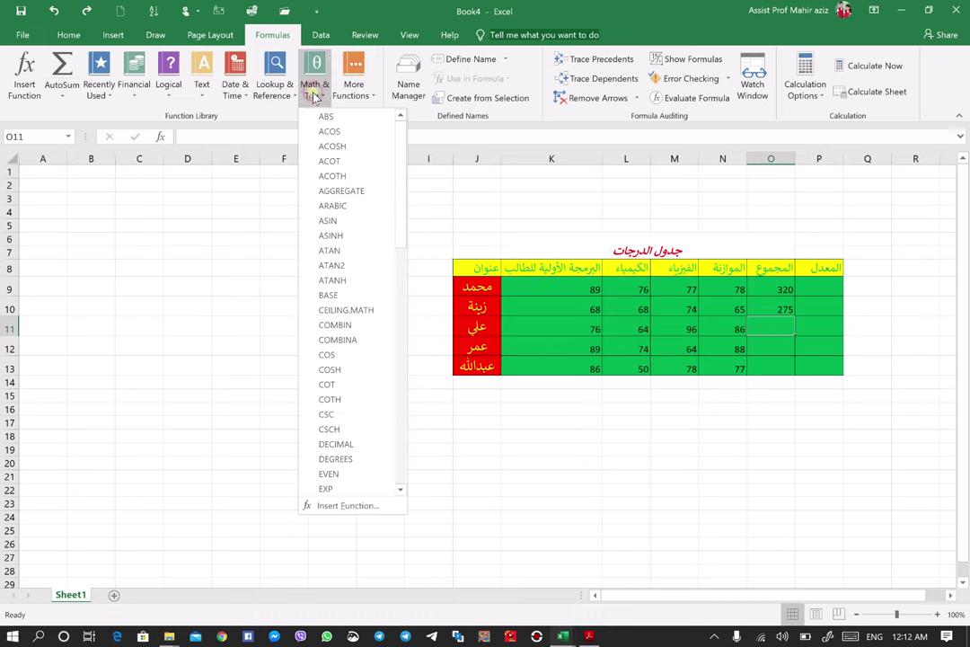
scroll(325, 191, "down", 3)
scroll(325, 192, "down", 4)
scroll(342, 216, "down", 1)
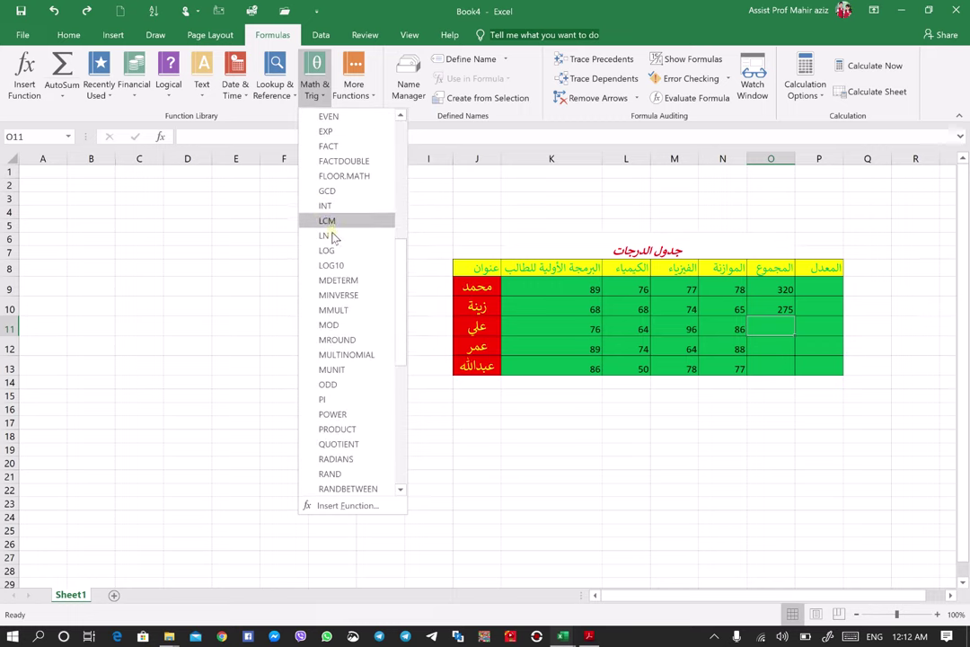
scroll(359, 256, "down", 2)
scroll(355, 279, "down", 1)
scroll(342, 332, "down", 2)
scroll(337, 362, "down", 1)
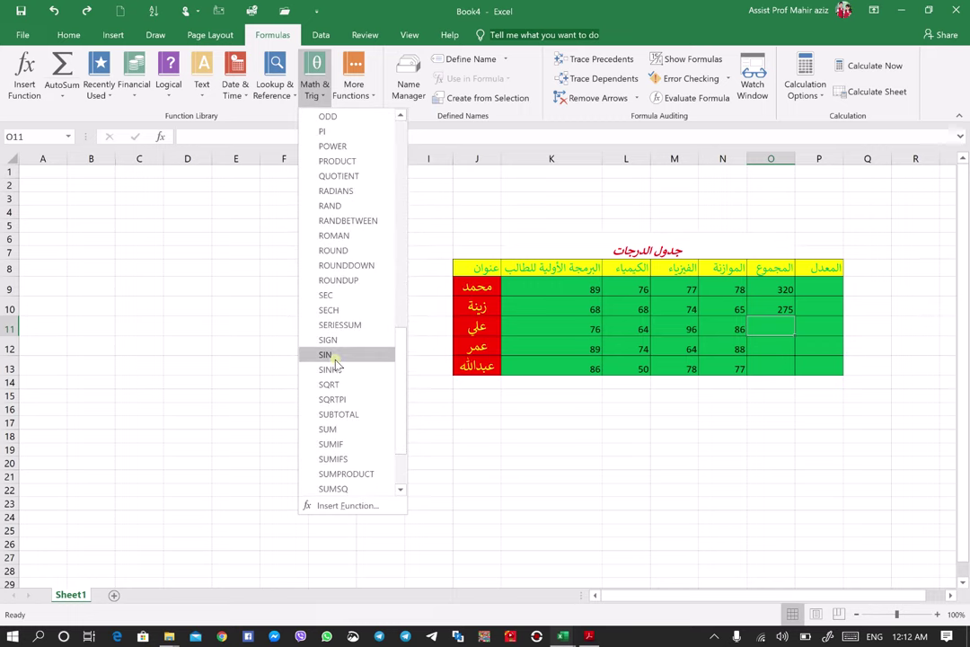
left_click(325, 429)
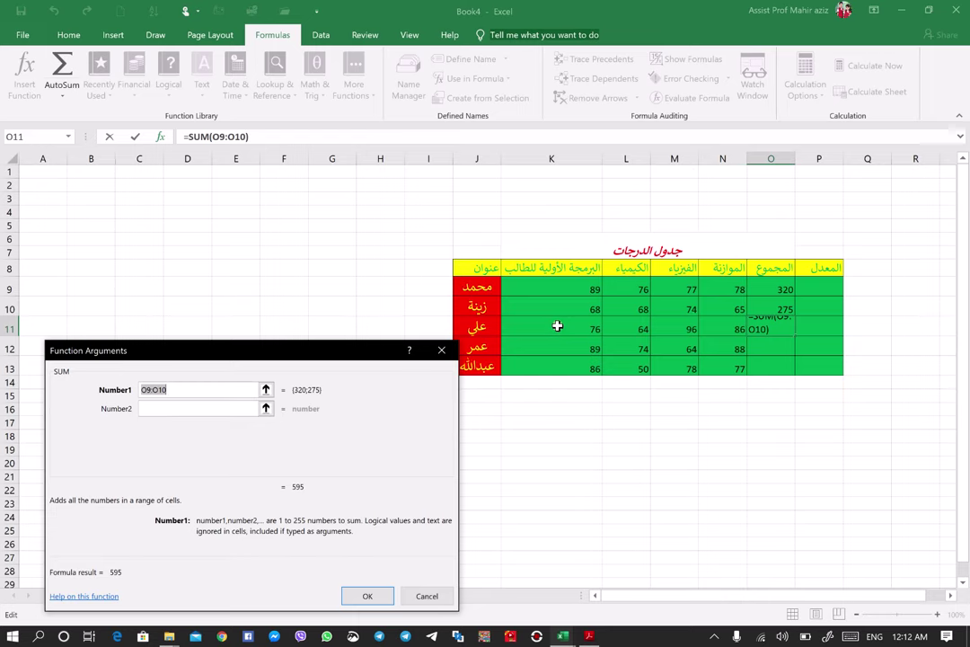
left_click_drag(558, 326, 713, 329)
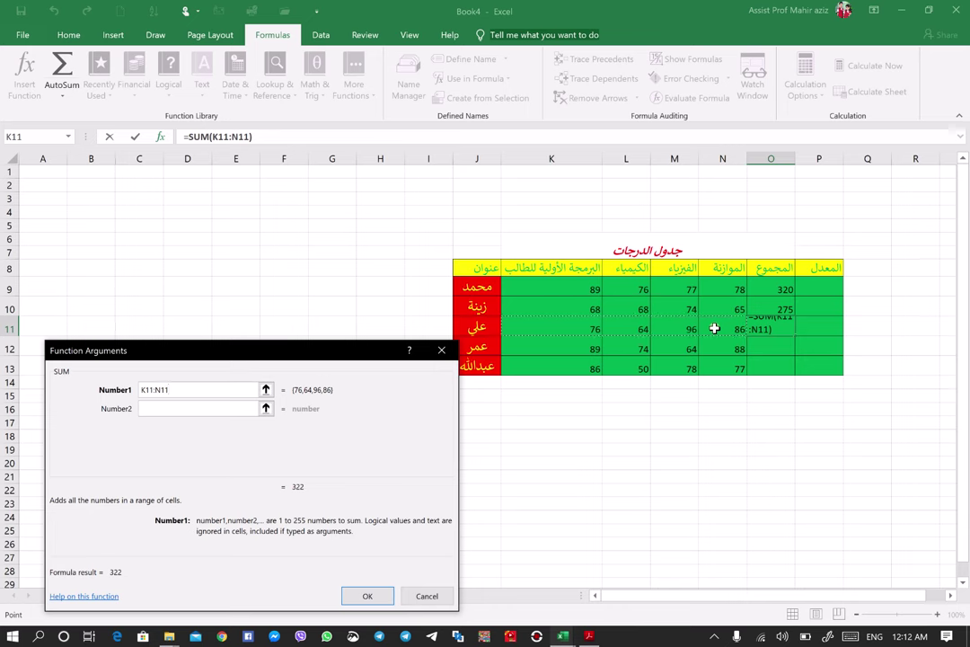
left_click(381, 599)
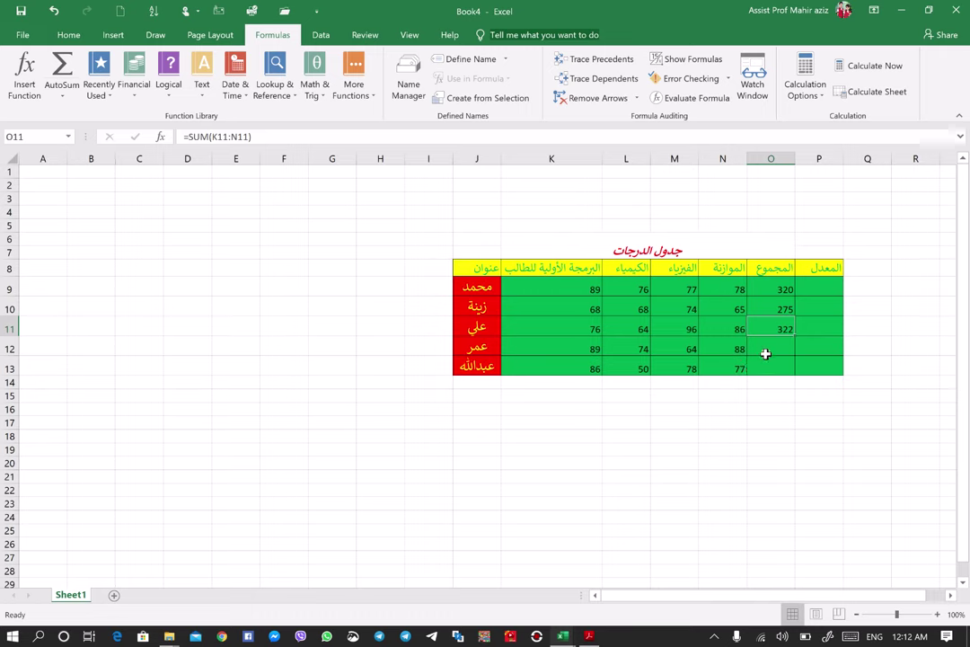
left_click(766, 354)
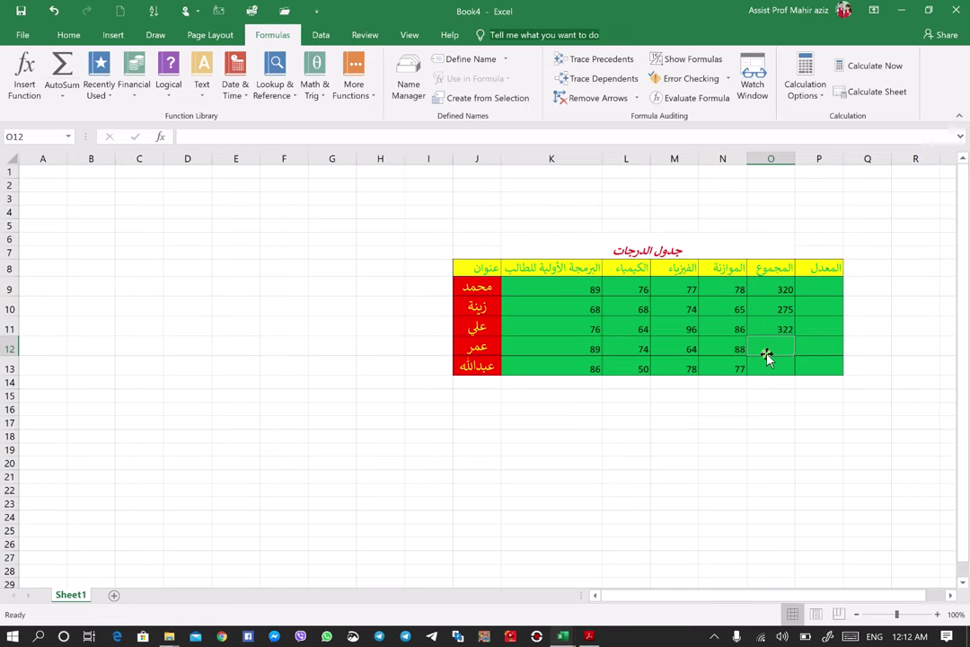
Sum K12:N12 in O12 for 315, then fill the formula down to O13 for 291
left_click(321, 95)
scroll(322, 205, "down", 10)
scroll(367, 303, "down", 6)
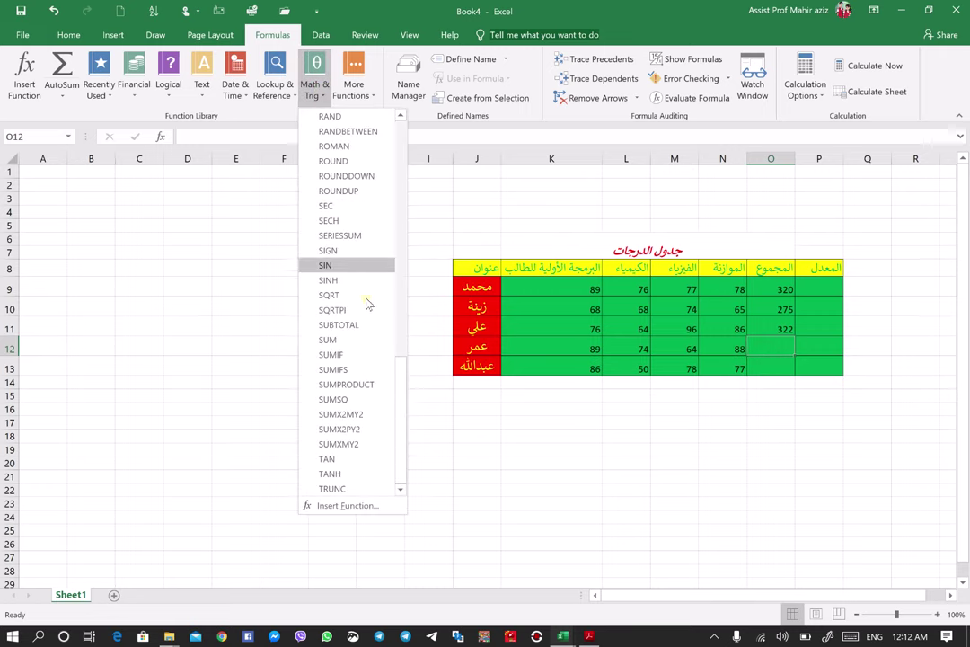
left_click(337, 340)
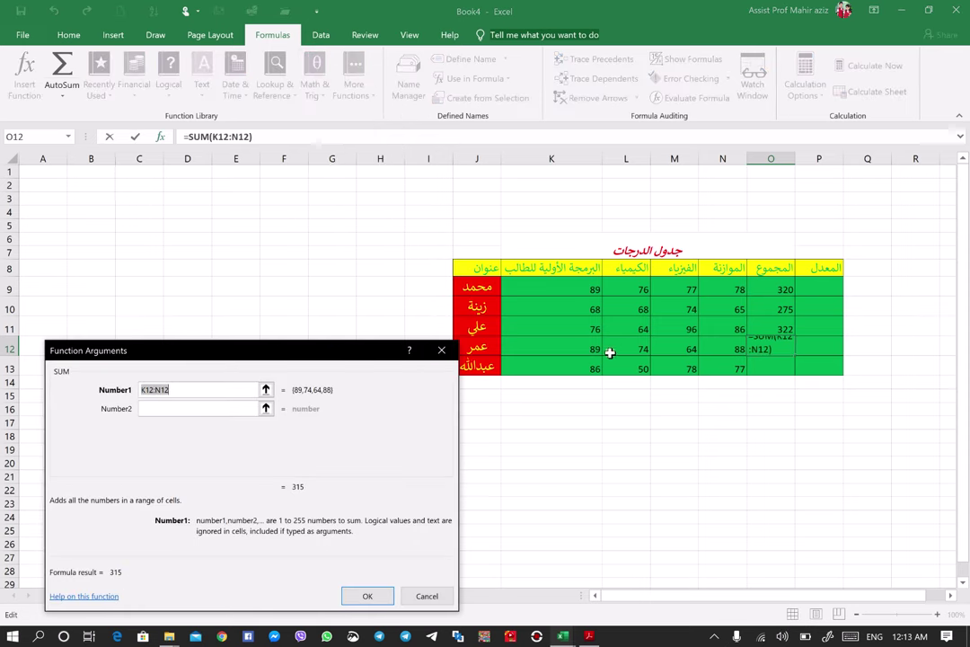
left_click_drag(567, 348, 719, 352)
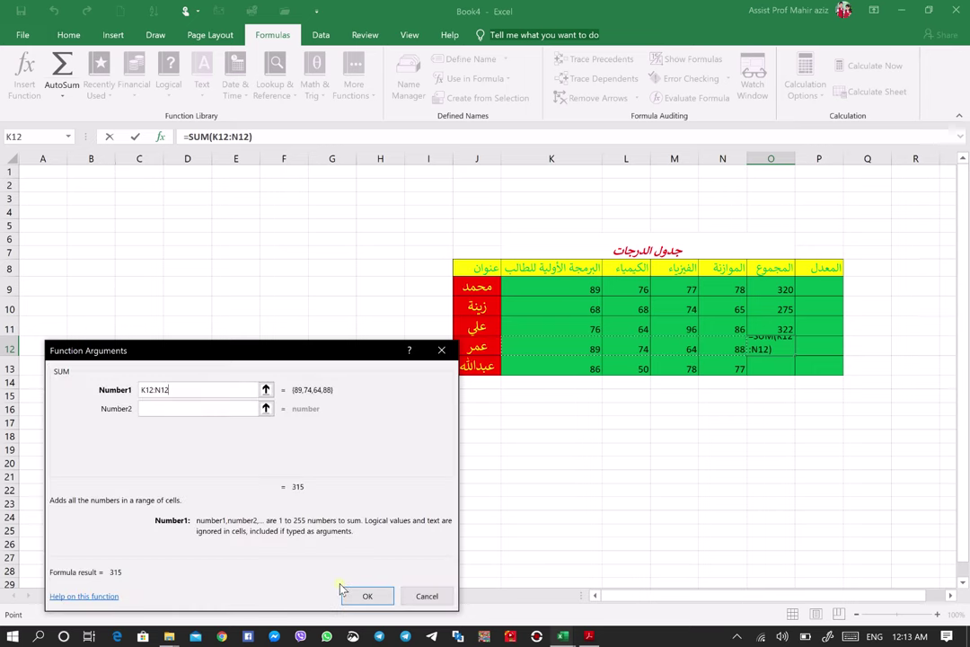
left_click(366, 597)
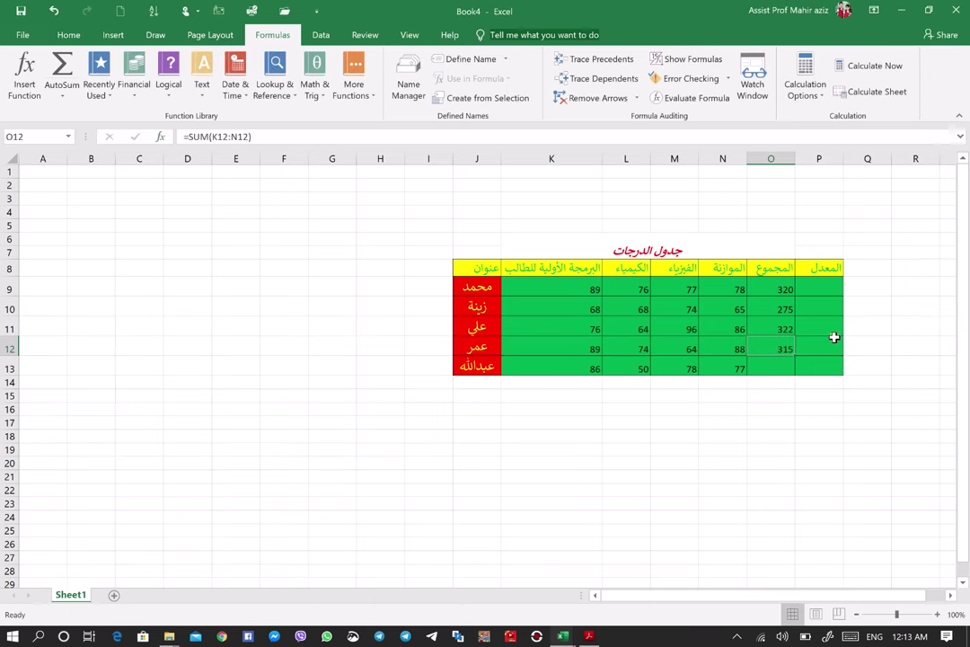
left_click_drag(795, 358, 796, 368)
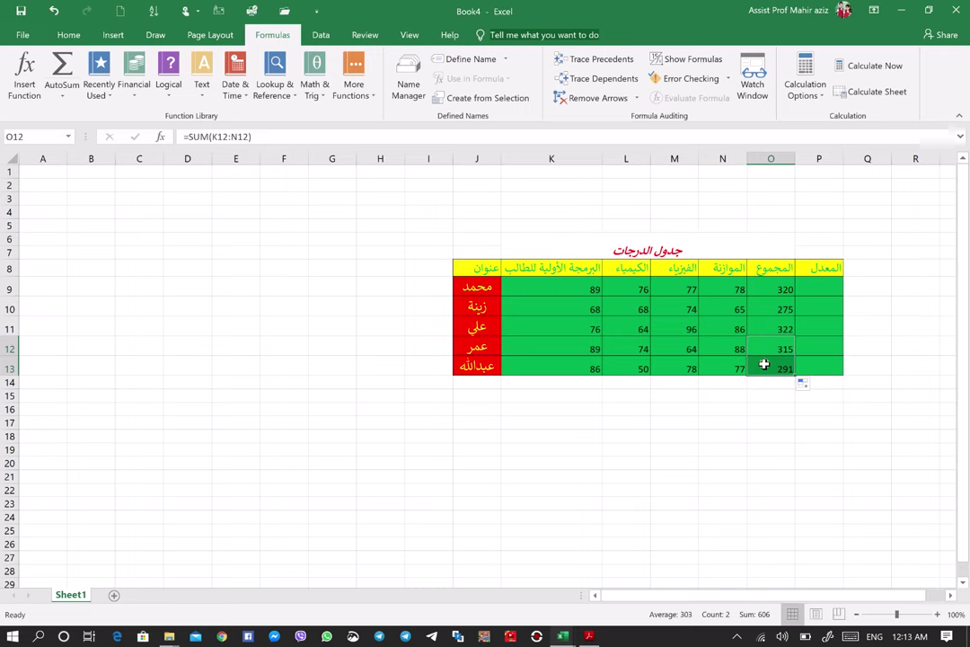
left_click(816, 284)
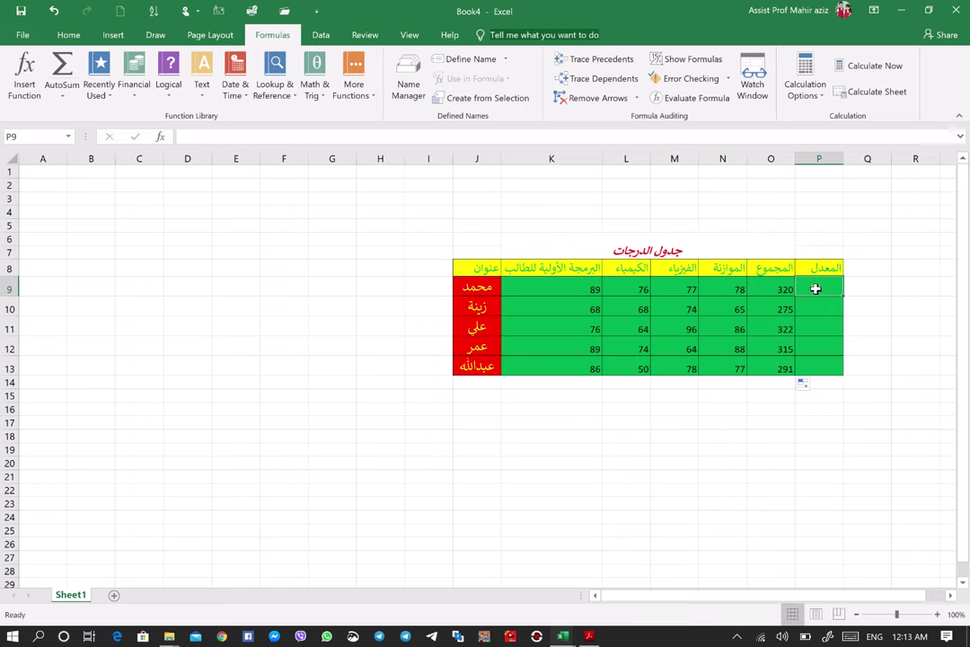
Enter =O9/4 in P9 to show an average of 80, undoing the fill-down to P13
type("=")
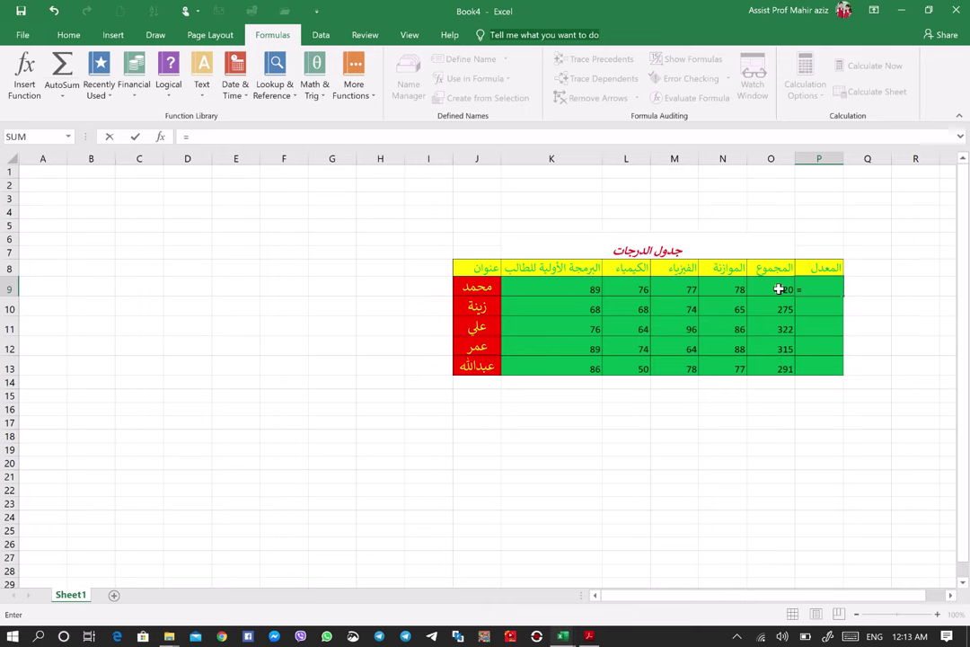
left_click(779, 289)
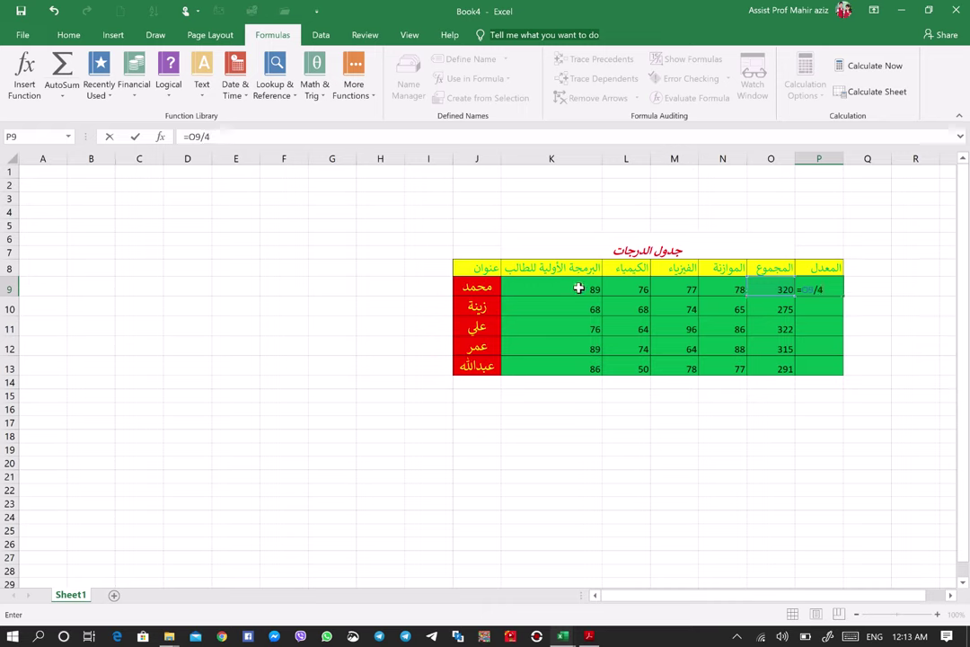
key("Return")
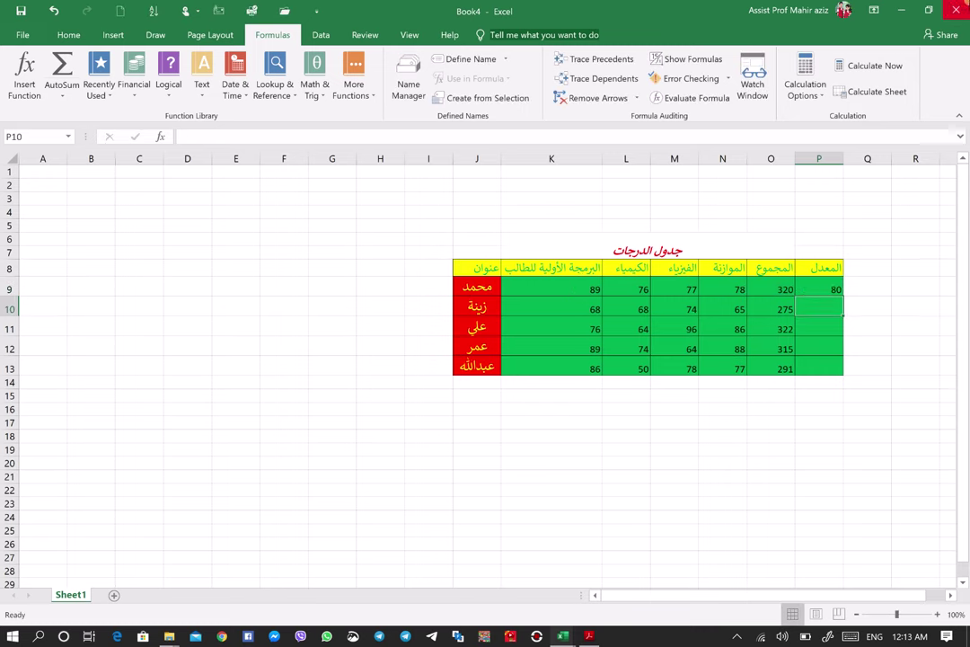
left_click(815, 289)
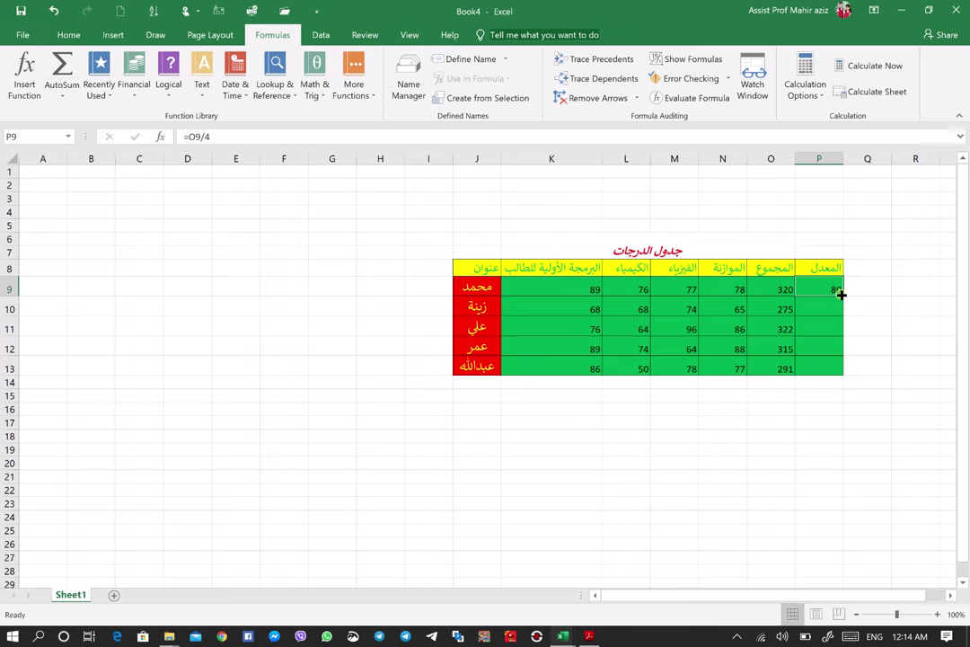
left_click_drag(841, 294, 831, 369)
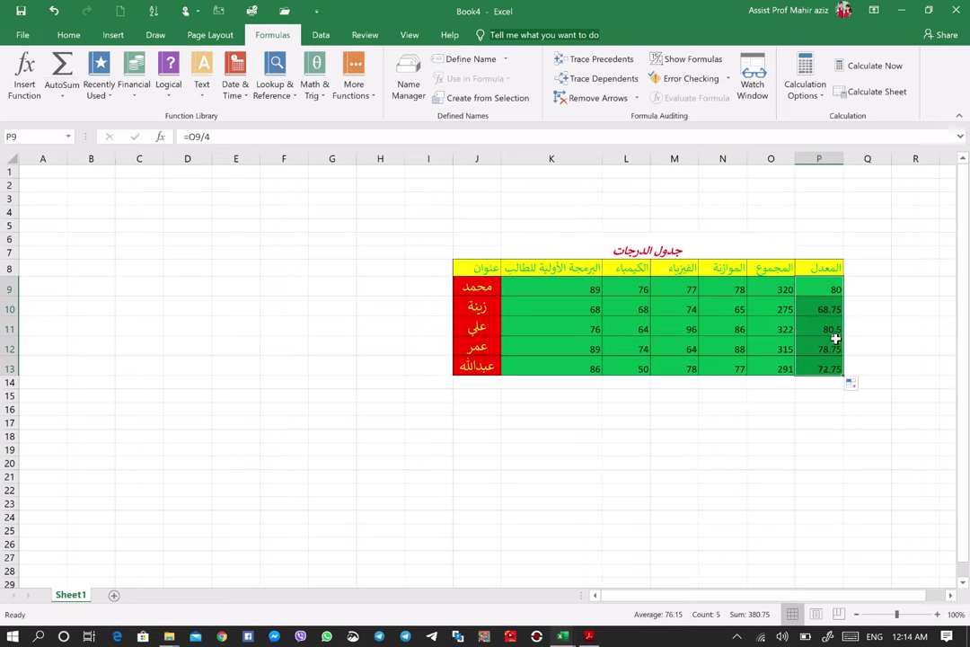
left_click(52, 11)
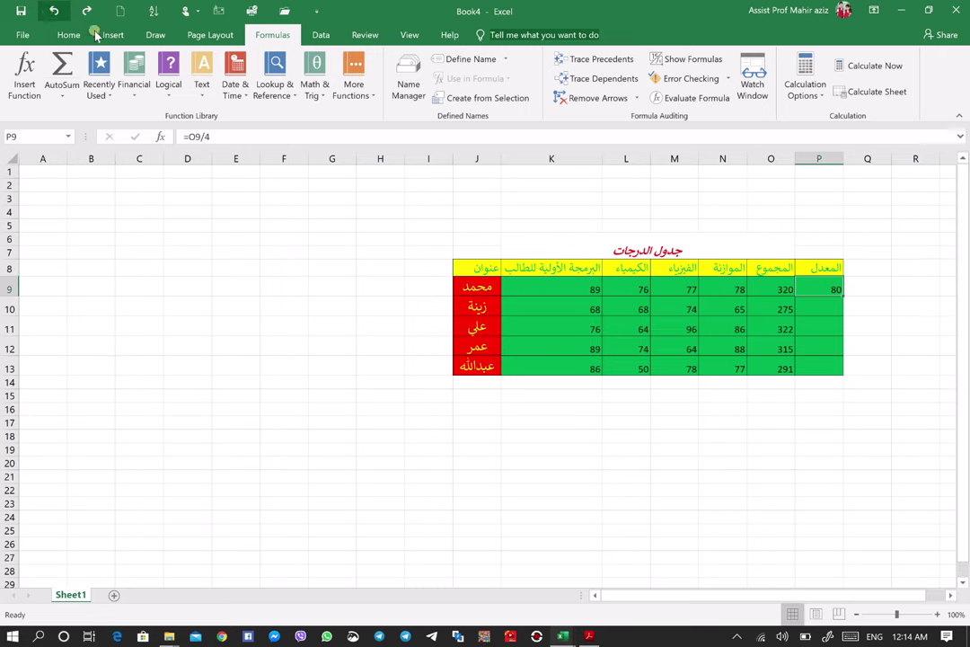
left_click(806, 307)
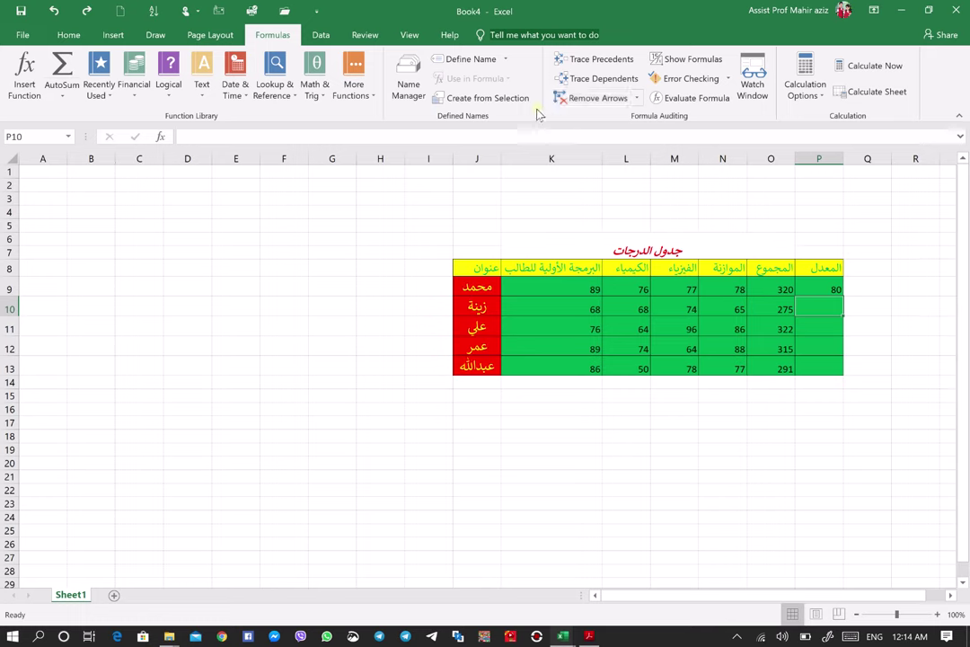
left_click(363, 101)
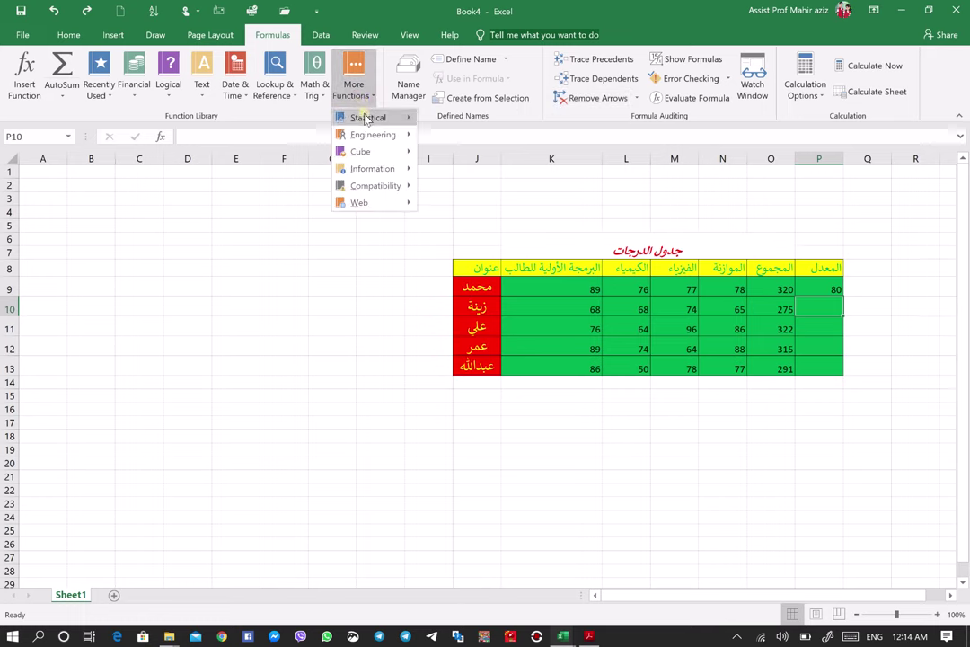
mouse_move(368, 118)
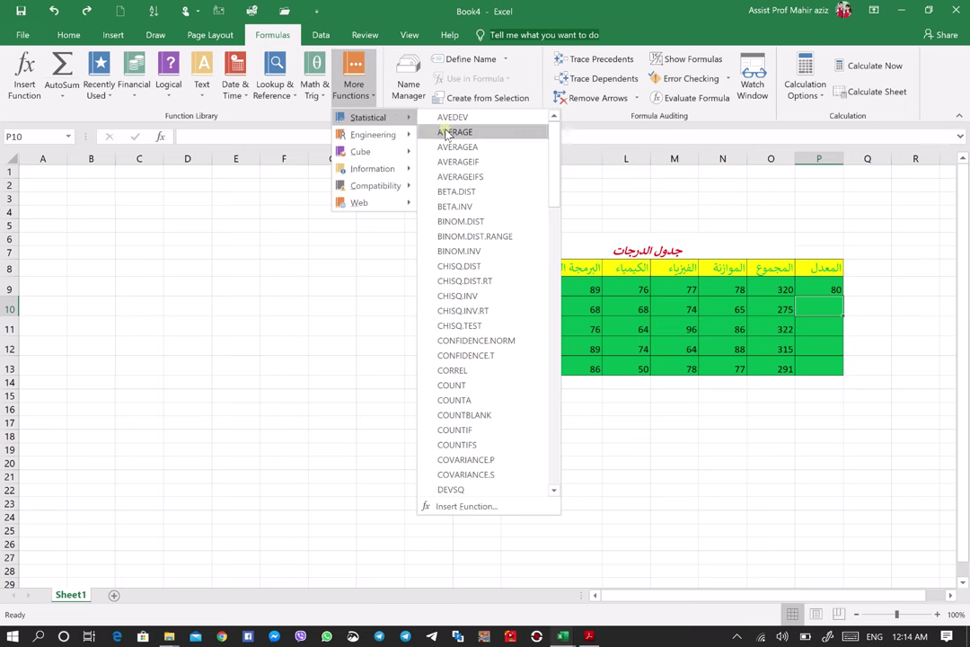
left_click(447, 133)
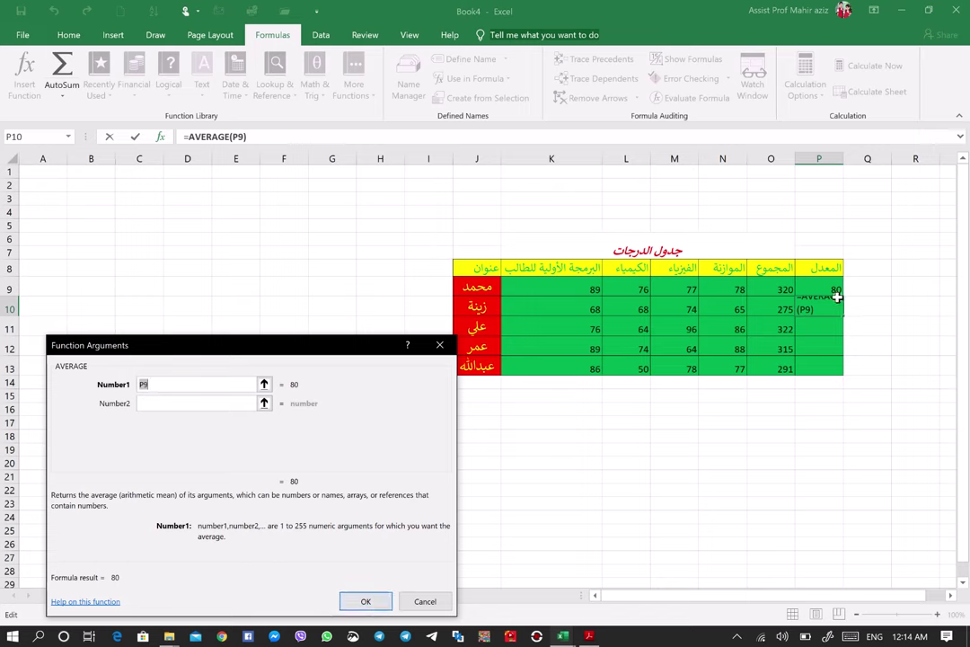
left_click(443, 347)
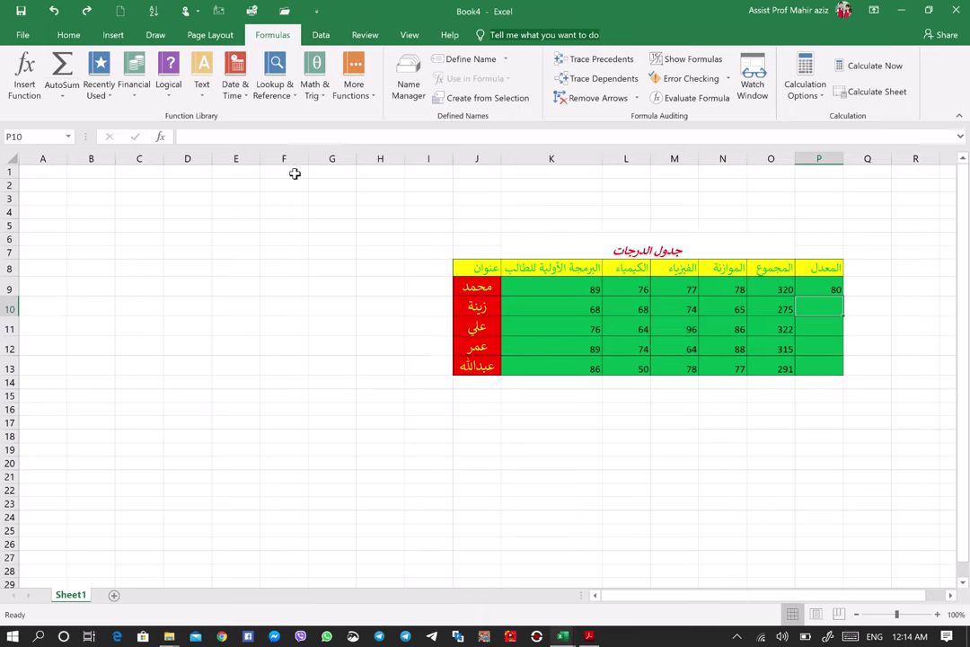
left_click(265, 178)
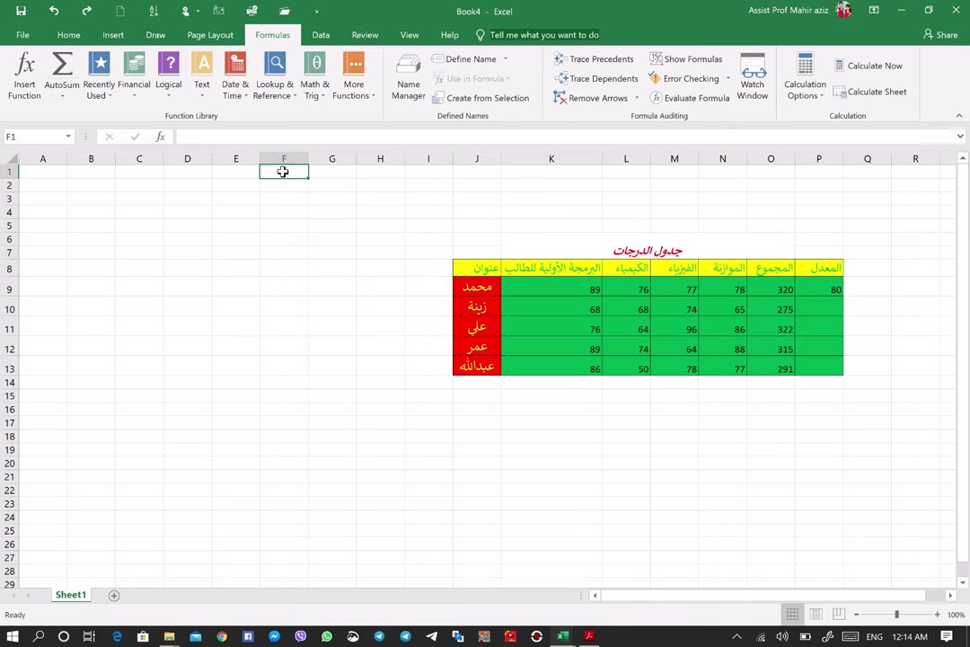
Enter 1, 2, 3 and 4 into cells F1 through F4
type("1")
key("Return")
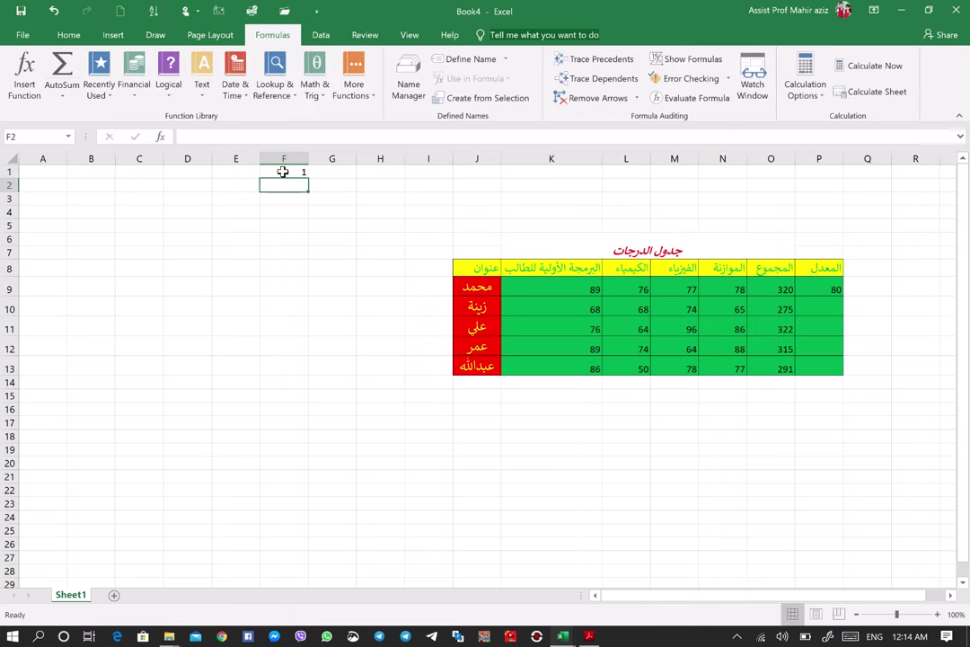
type("2")
key("Return")
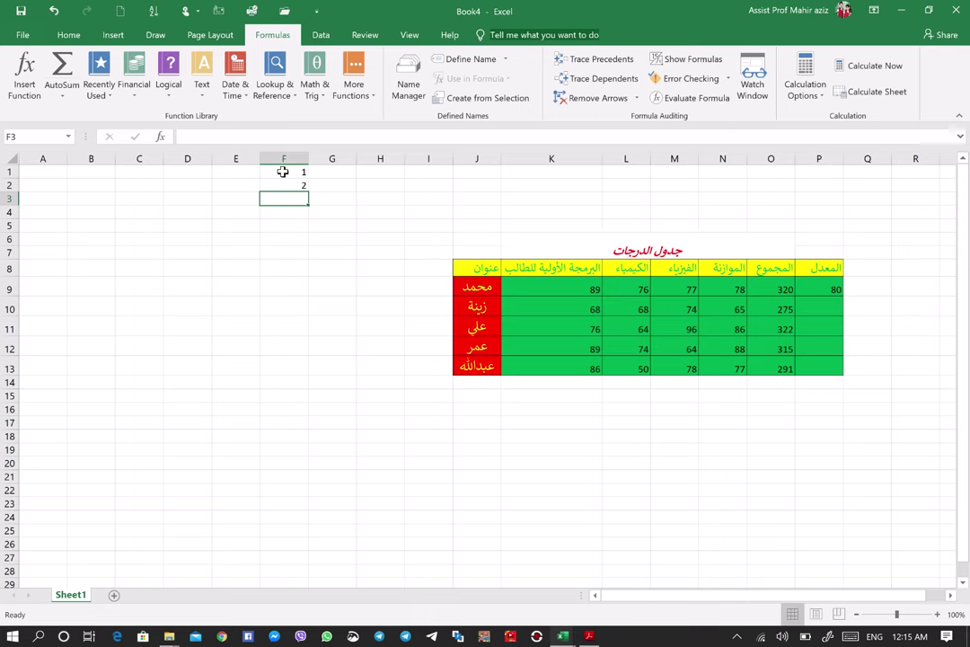
type("3")
key("Return")
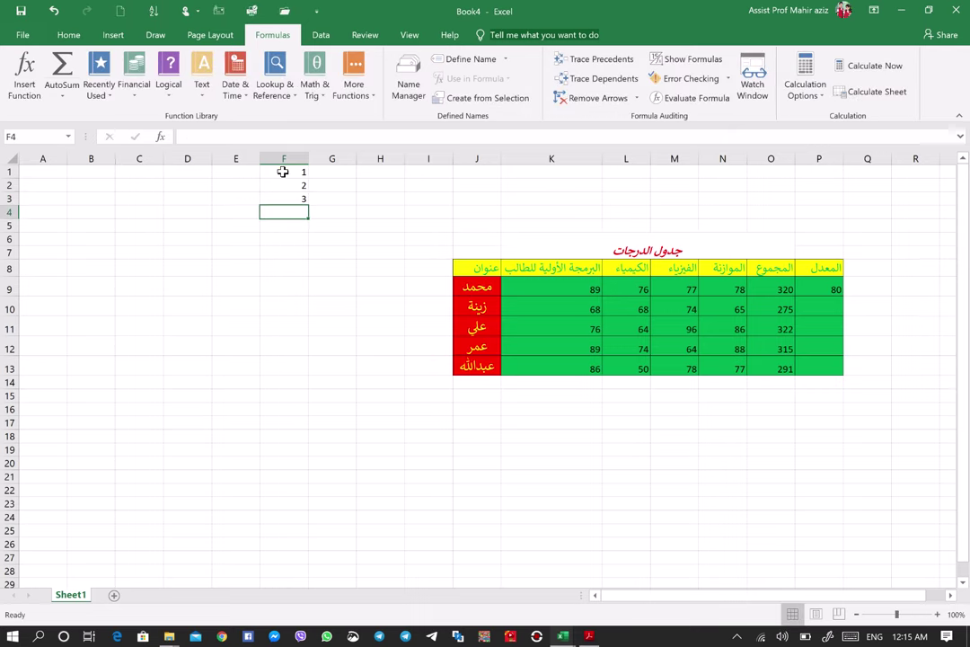
type("4")
key("Return")
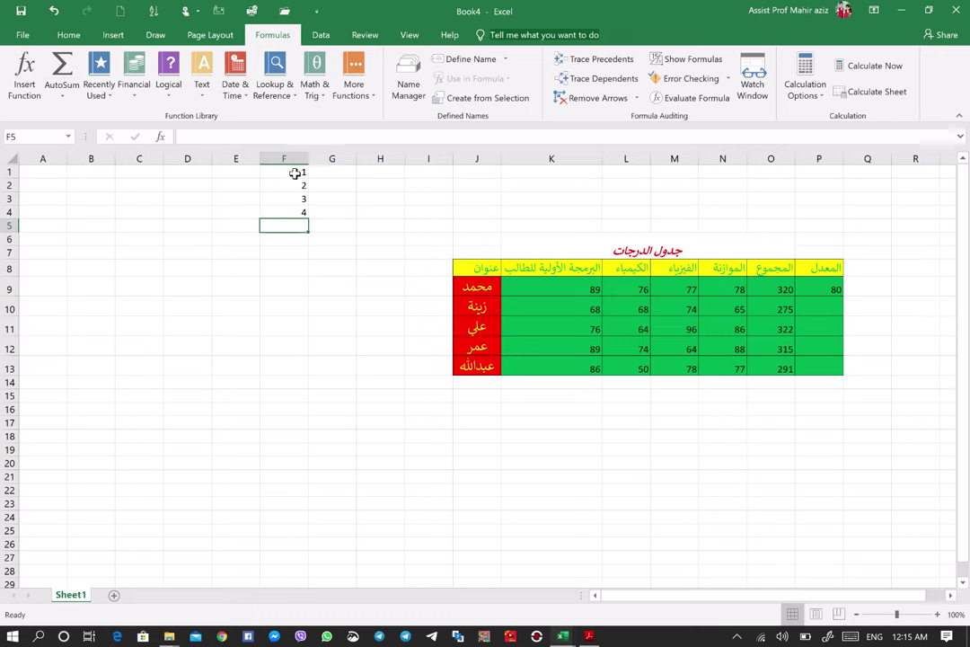
Extend the F1:F3 series down column F so F1:F100 holds 1 to 100
left_click_drag(295, 174, 301, 200)
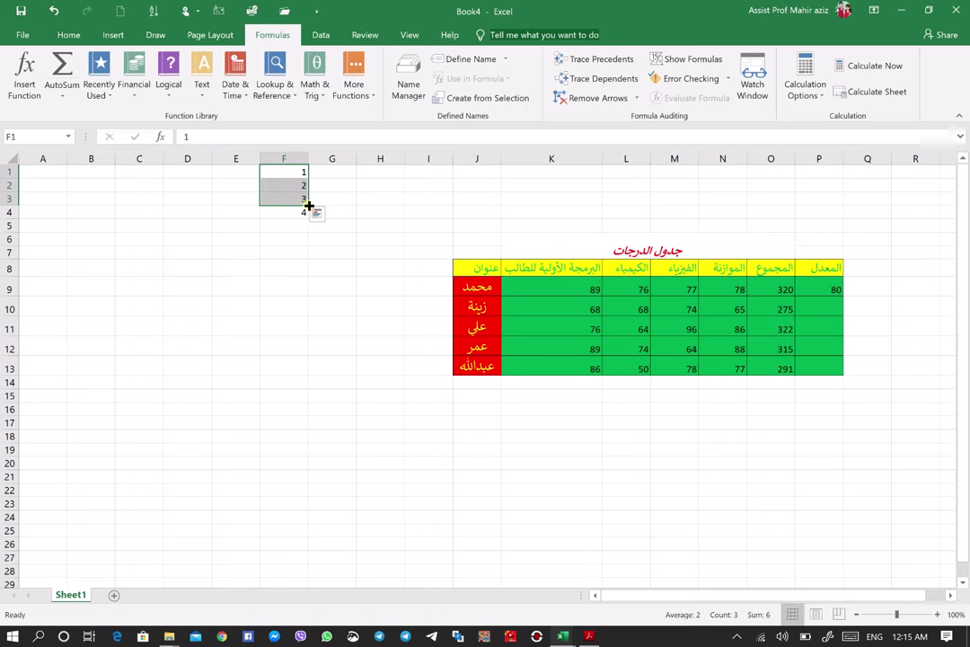
left_click_drag(308, 206, 308, 206)
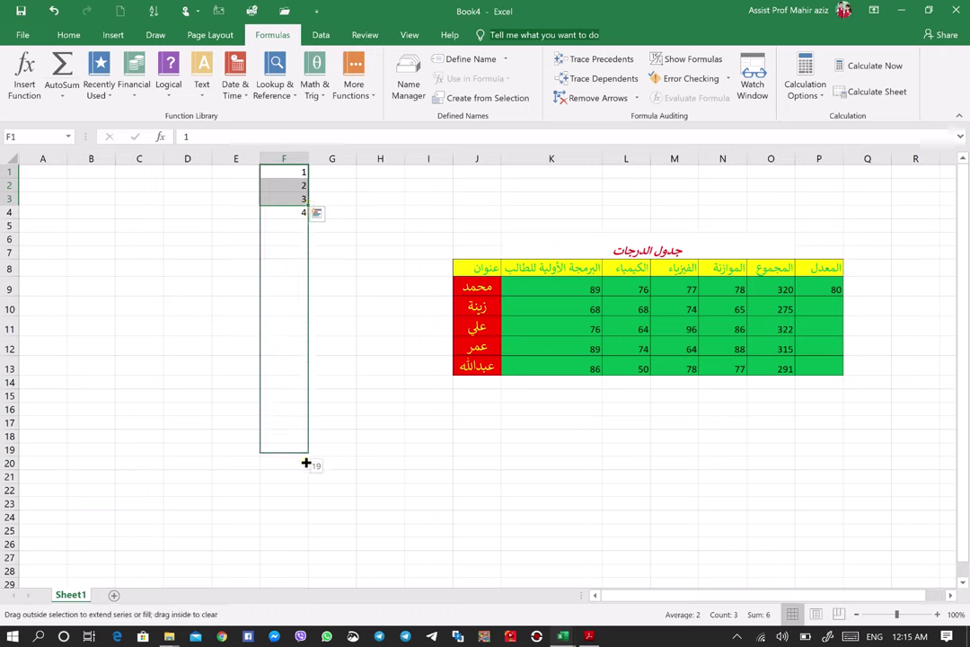
mouse_move(308, 205)
left_mouse_down()
mouse_move(308, 543)
mouse_move(299, 585)
mouse_move(302, 553)
left_mouse_up()
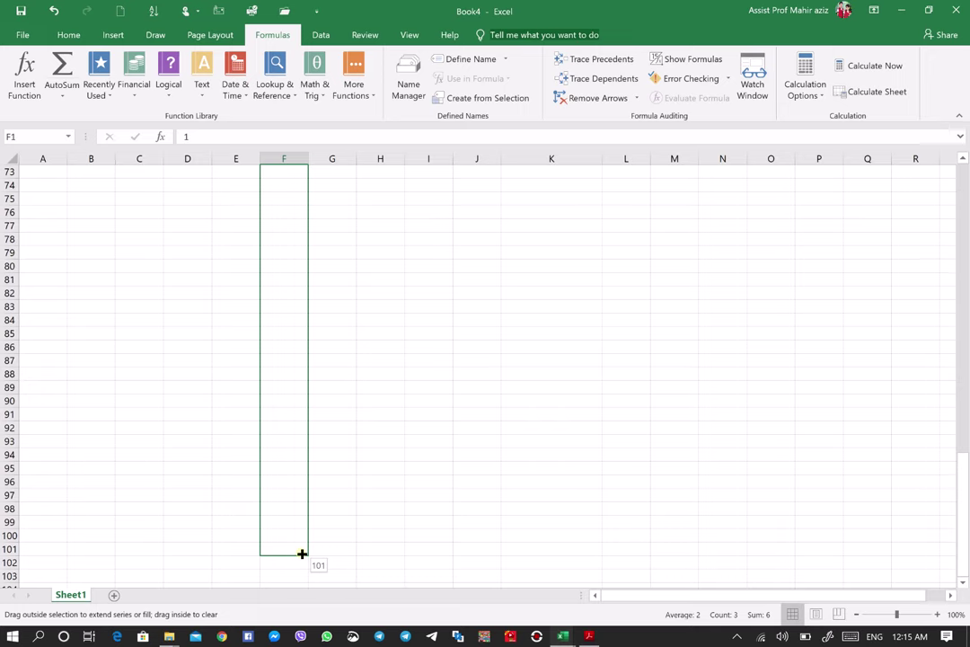
left_click_drag(302, 553, 301, 546)
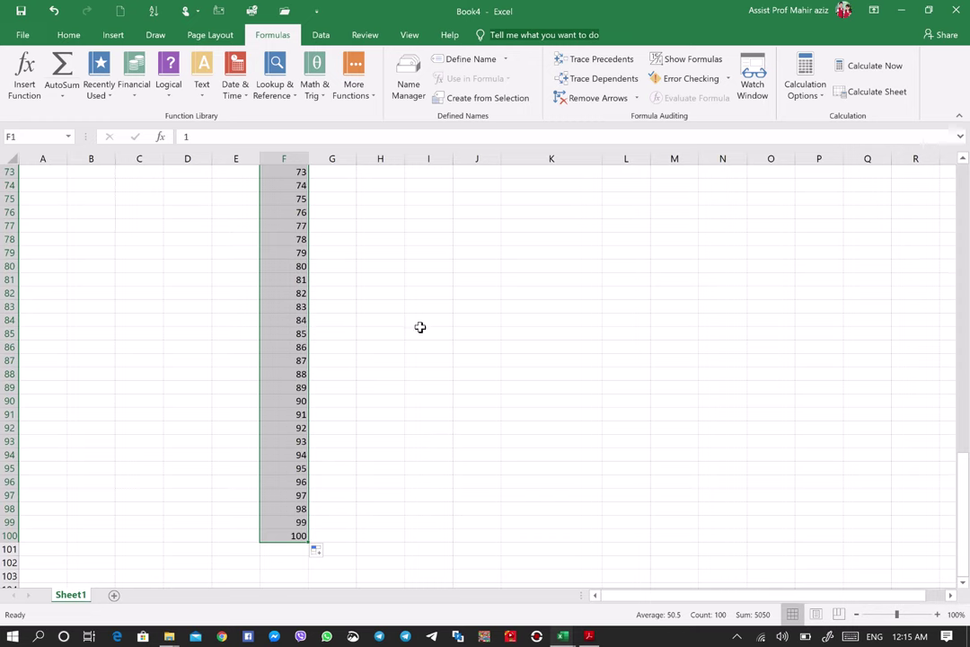
scroll(420, 322, "up", 5)
scroll(419, 322, "up", 15)
scroll(418, 315, "up", 4)
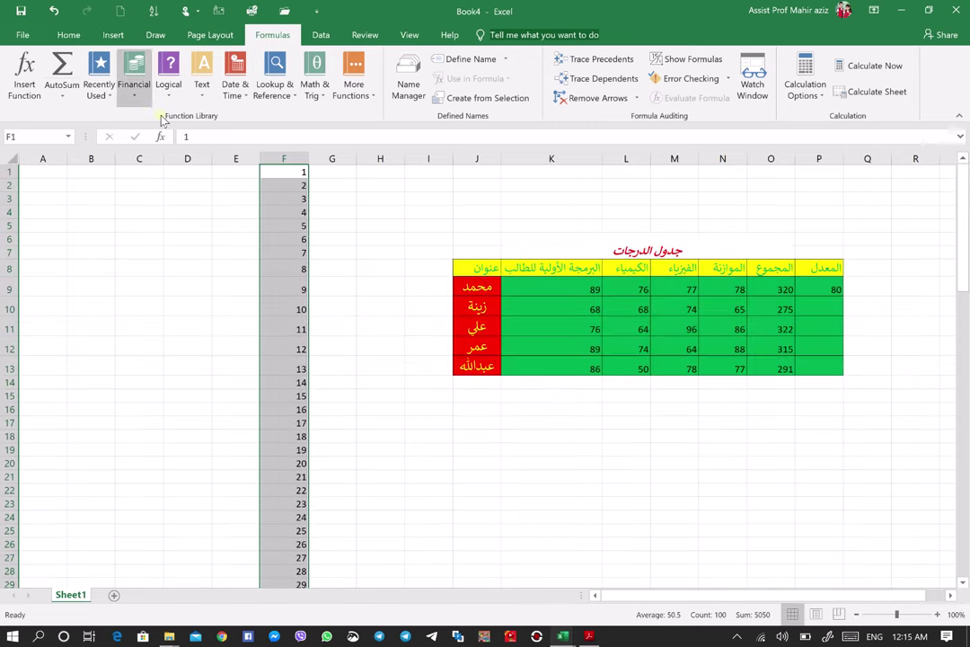
Enter 2 in E1 and 4 in E2 to start a new series
left_click(250, 172)
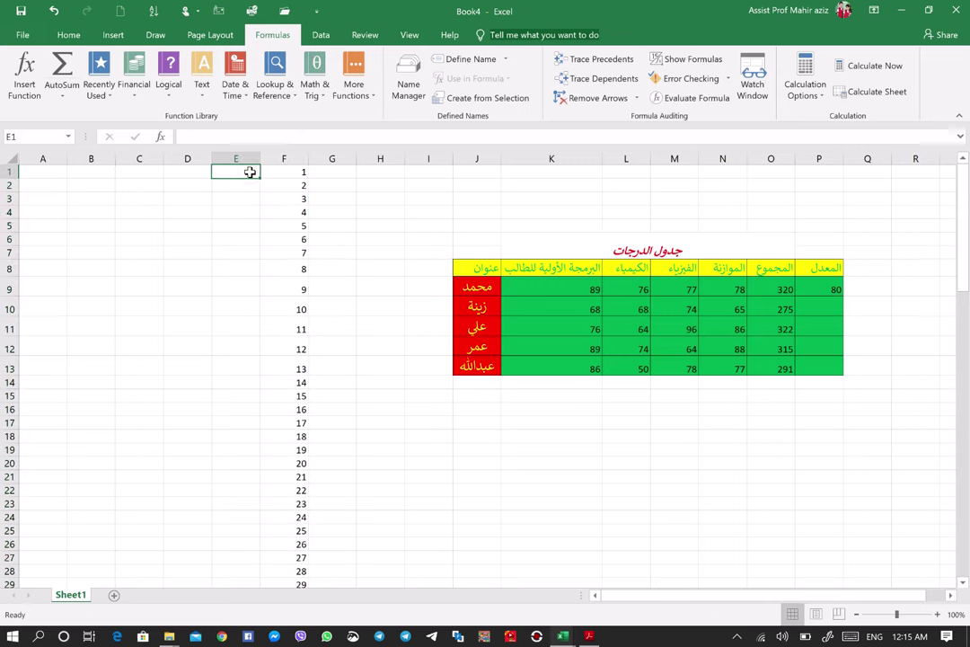
type("2")
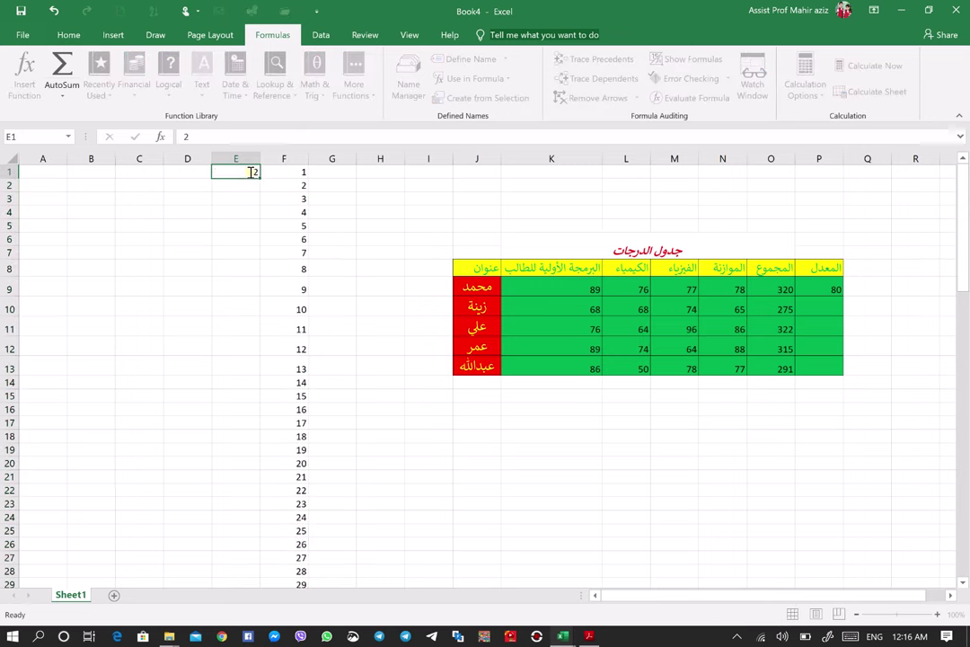
key("Return")
type("4")
key("Return")
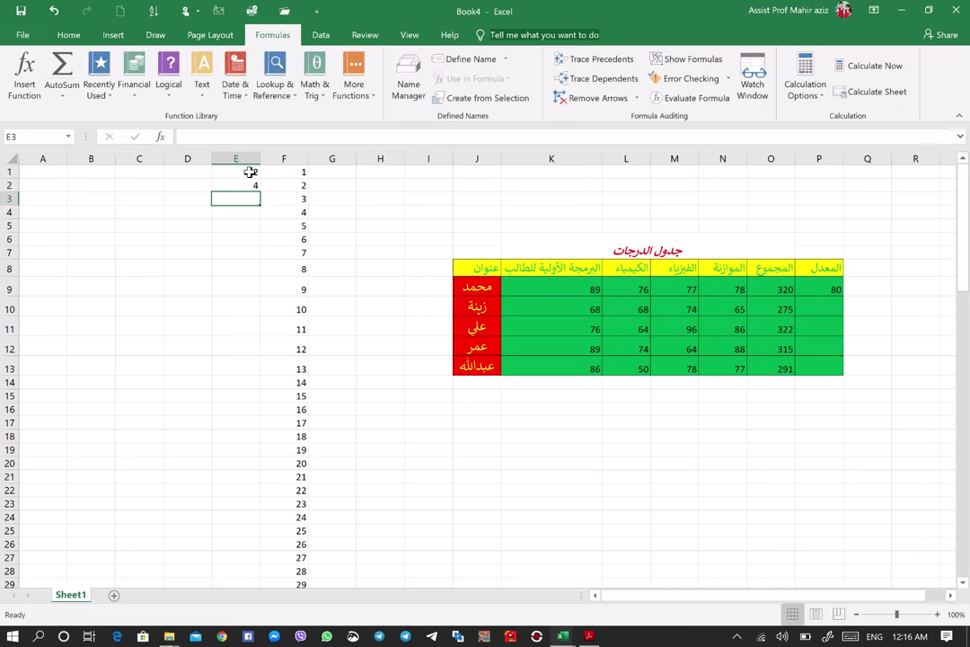
Extend the 2, 4 pair down to E21 as even numbers up to 42
left_click(250, 172)
left_click_drag(250, 173, 249, 183)
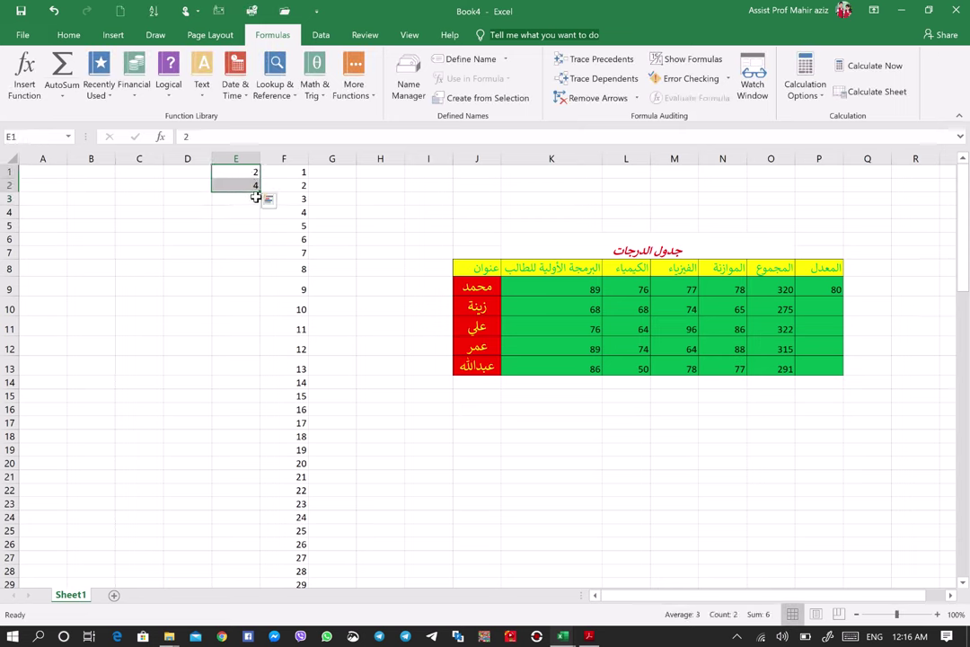
left_click_drag(258, 195, 253, 481)
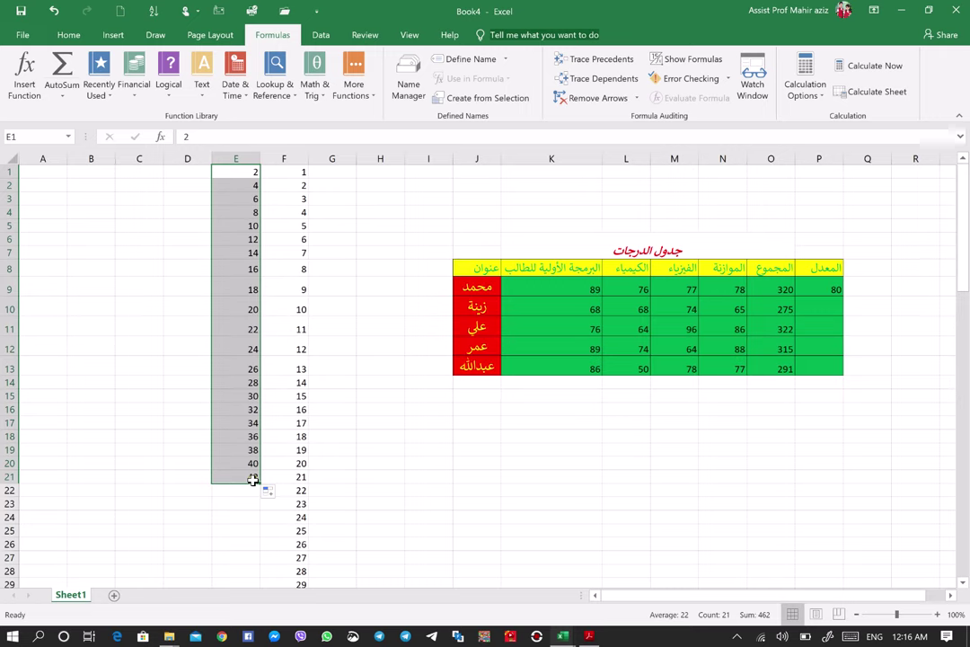
Enter -1 and -2 in D1:D2 and fill the series down to -16 in D16
left_click(185, 170)
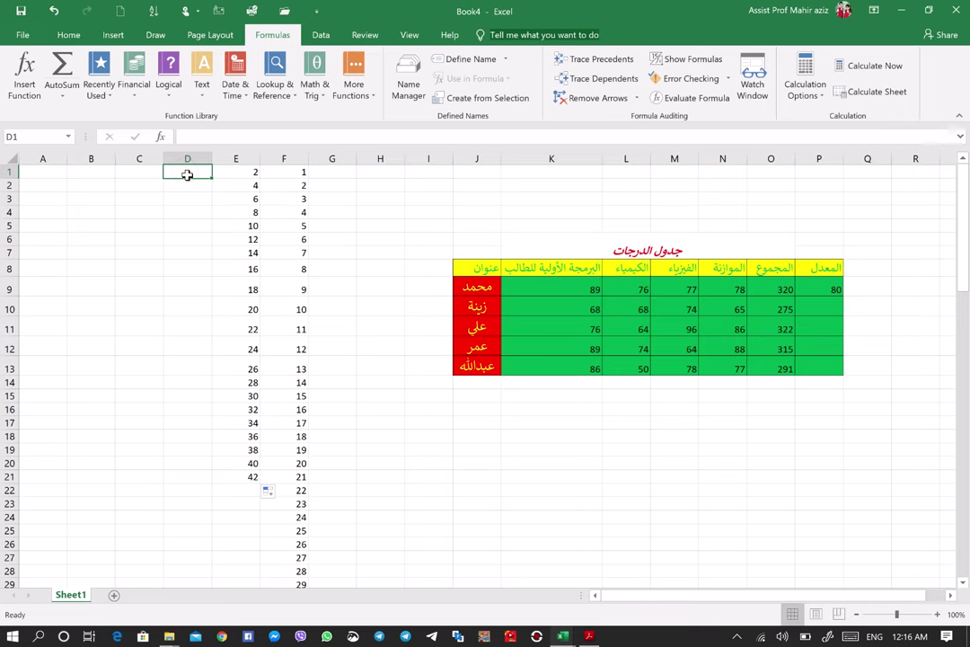
type("-1")
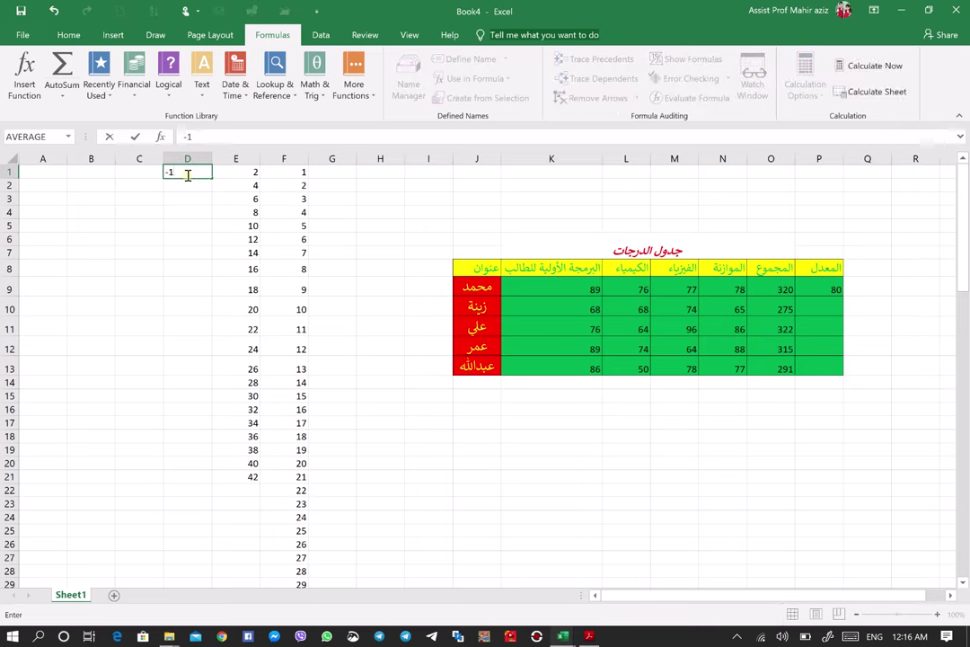
key("Return")
type("-2")
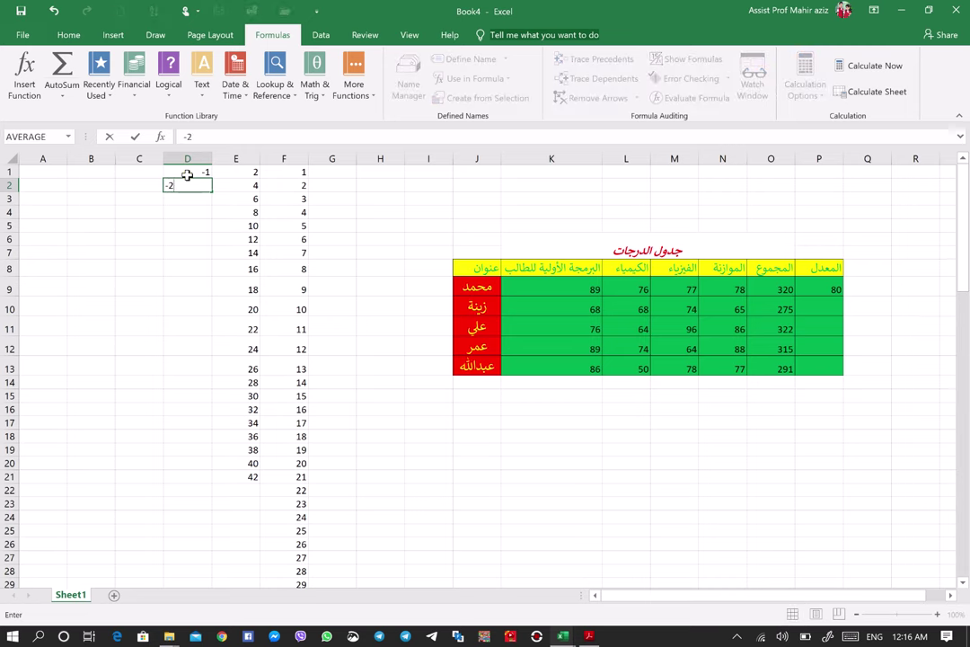
key("Return")
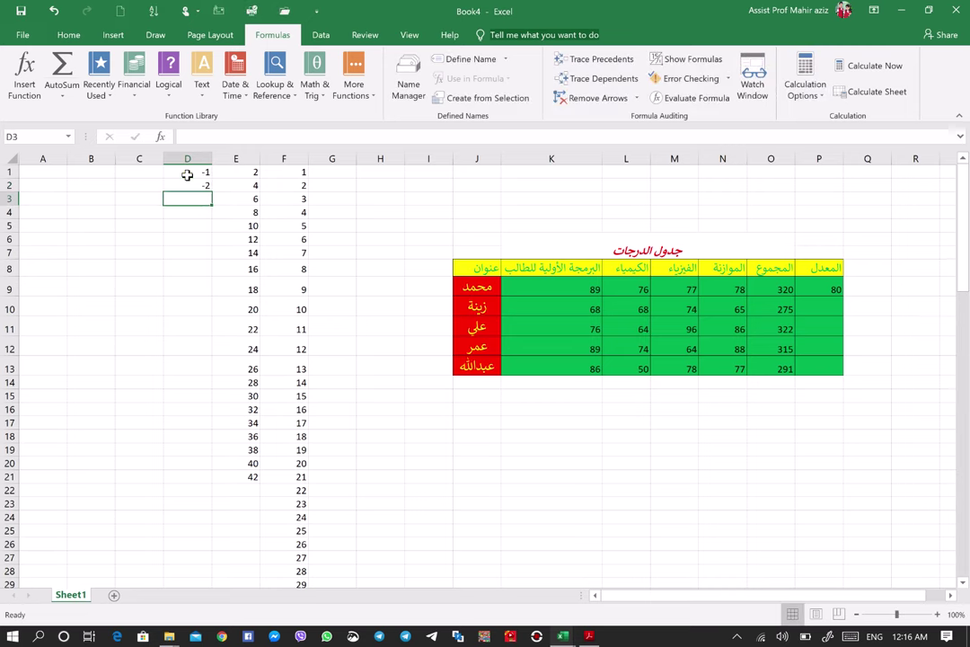
left_click_drag(189, 171, 194, 405)
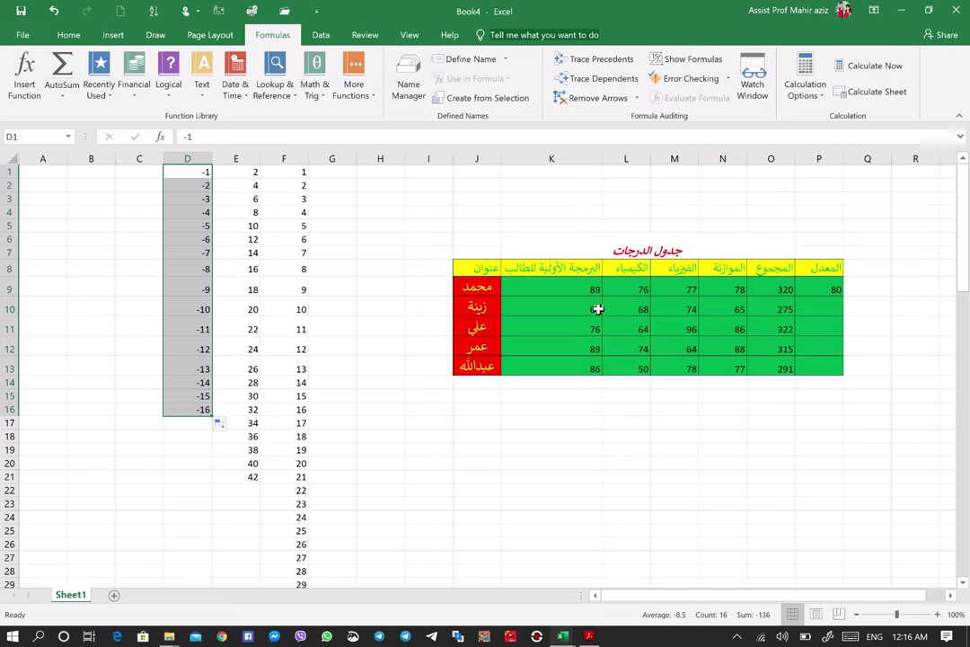
Save As to the Desktop, replacing the Book4 file name with جدول الدرجات
left_click(22, 36)
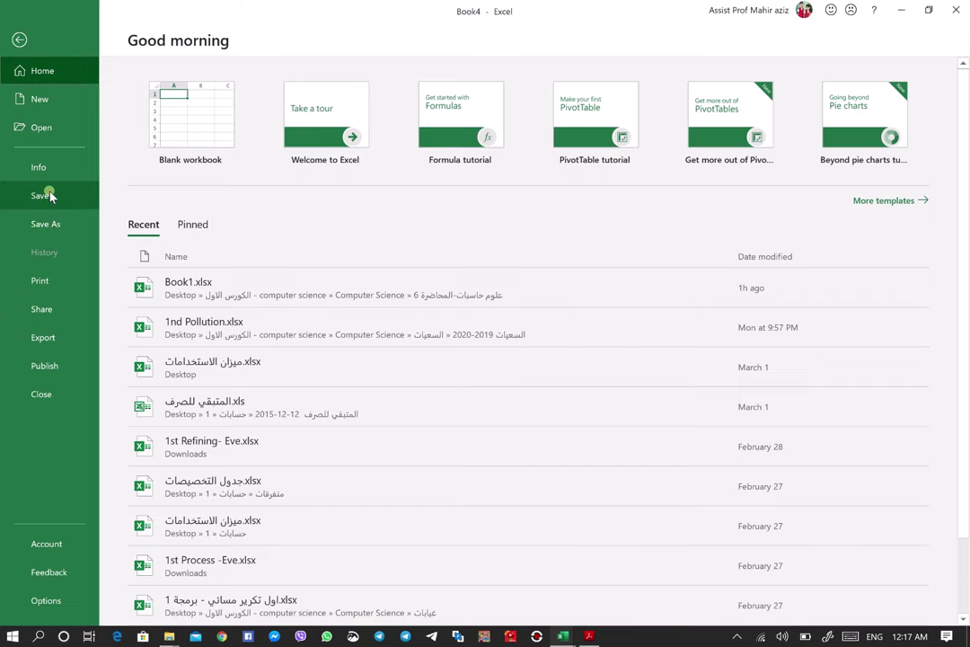
left_click(50, 196)
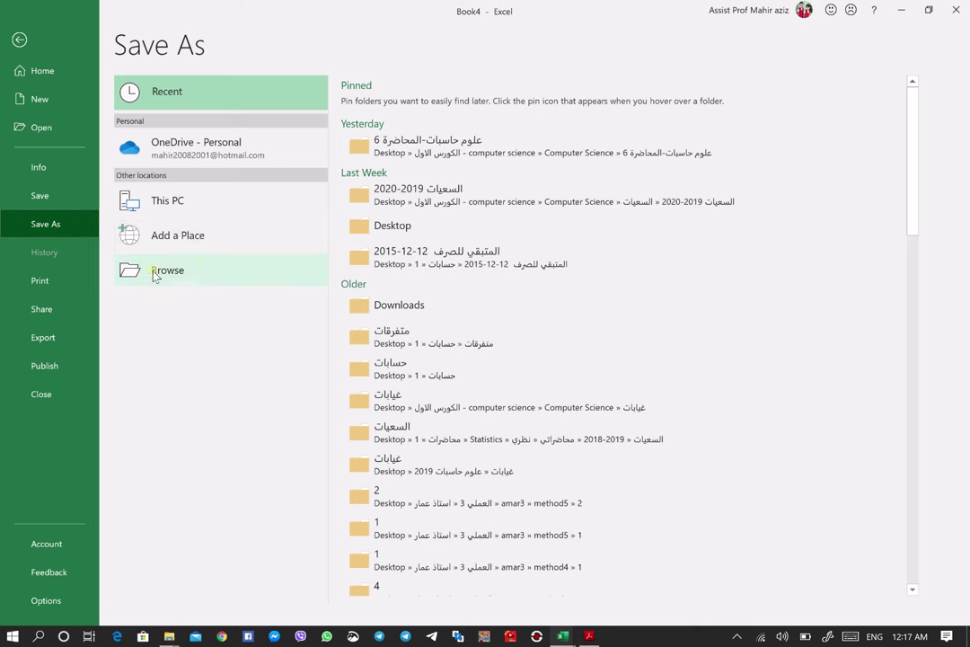
left_click(158, 272)
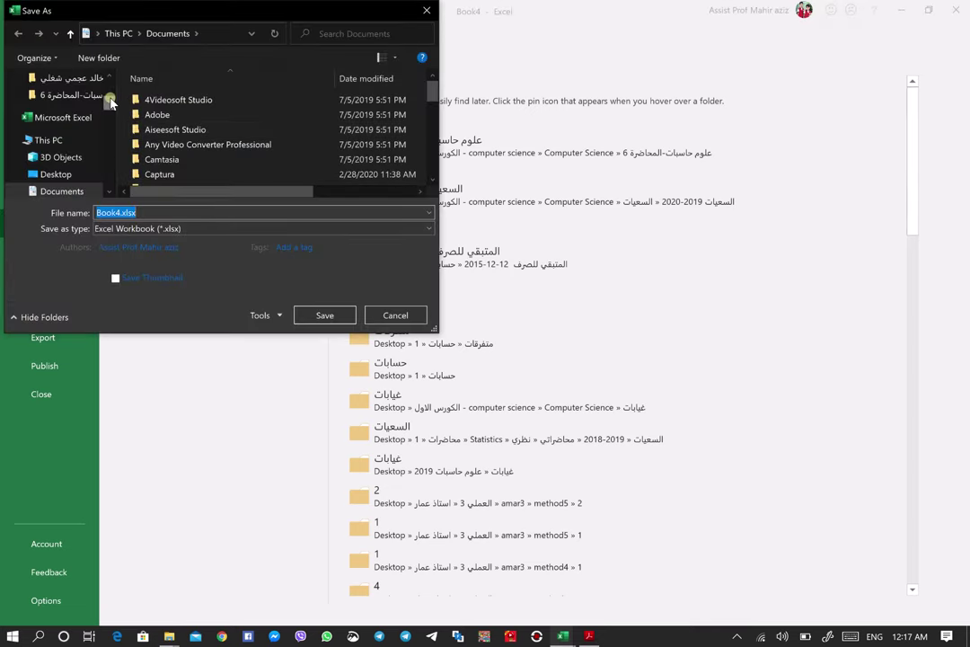
scroll(108, 97, "up", 5)
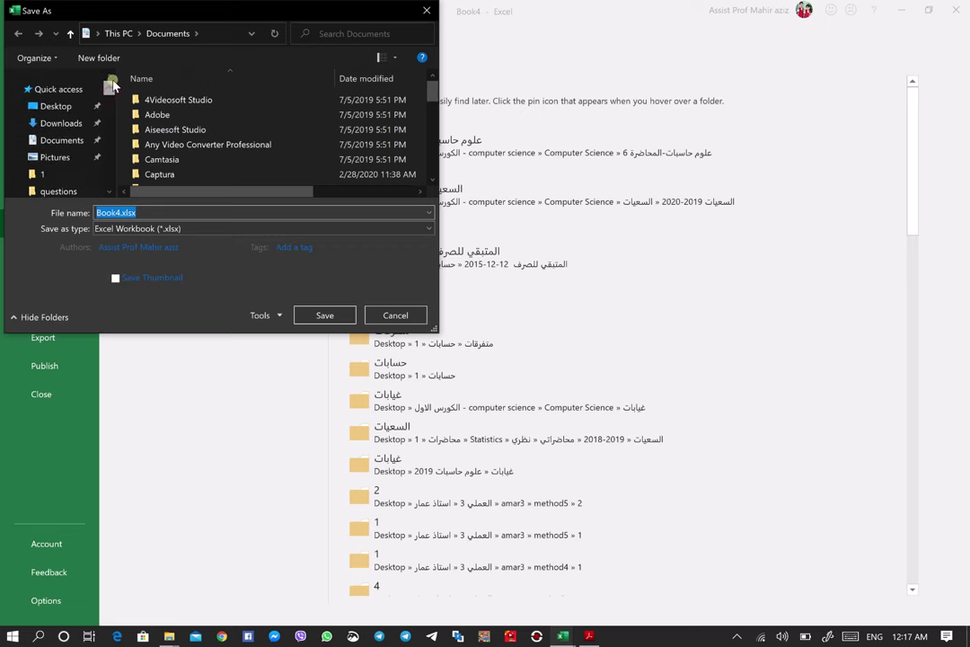
left_click(67, 111)
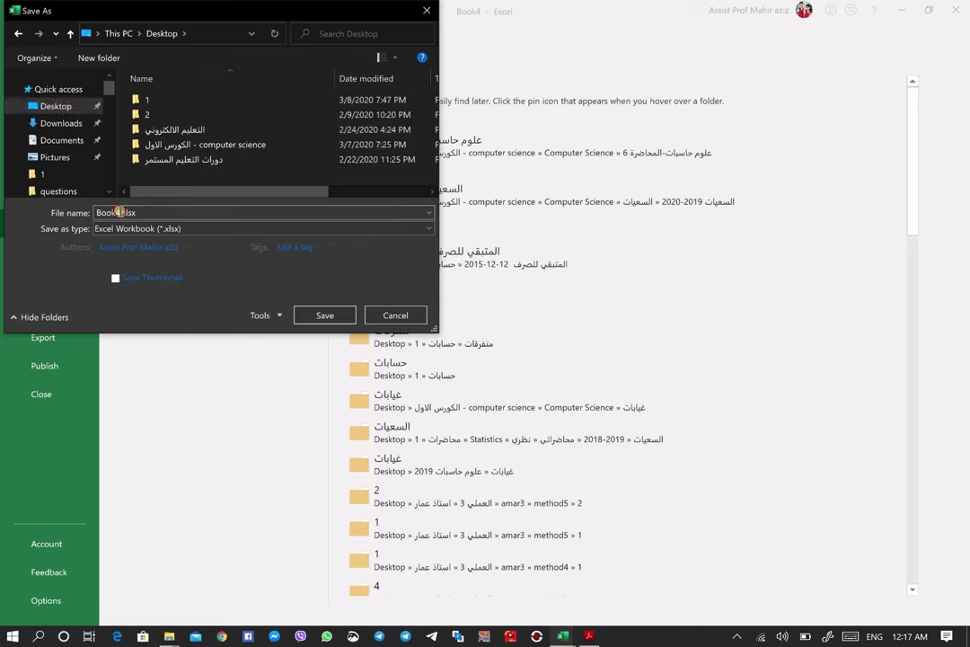
left_click_drag(116, 212, 95, 212)
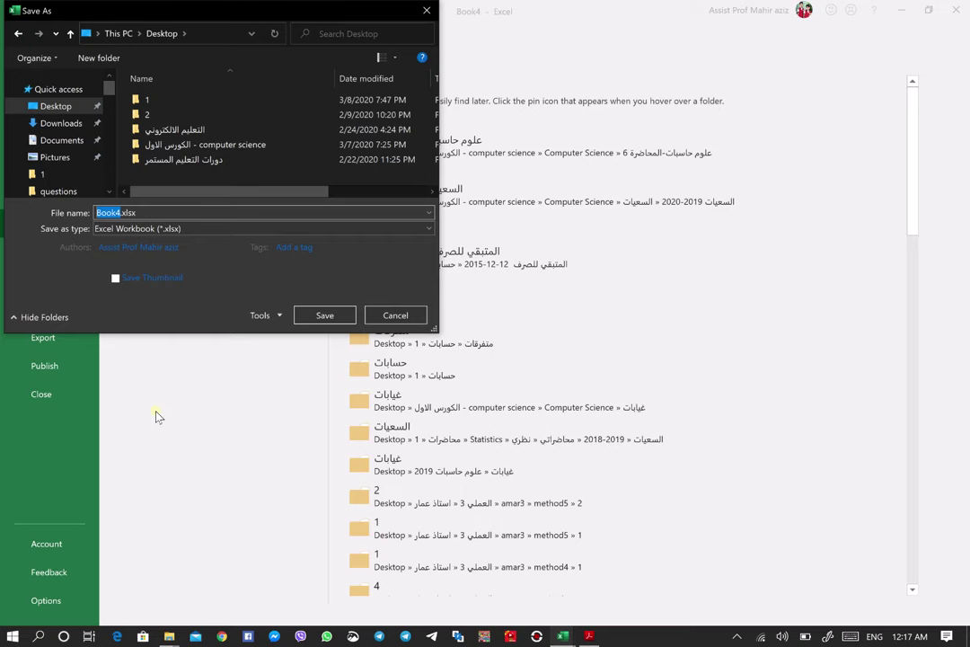
type("1")
key("BackSpace")
key("alt+shift")
type("جدو")
type("ل الدر")
type("جات")
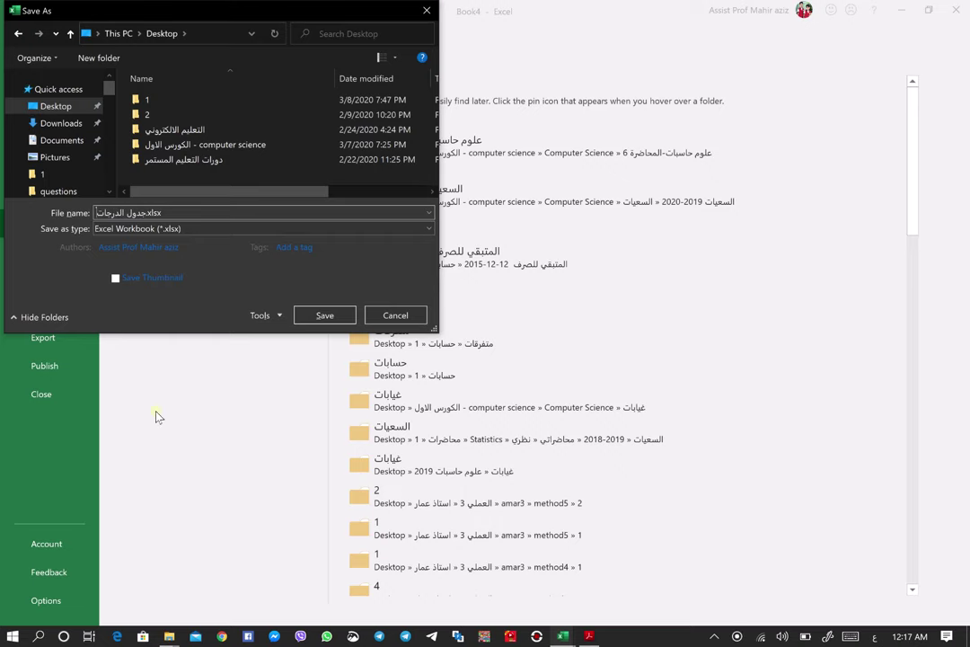
left_click(323, 314)
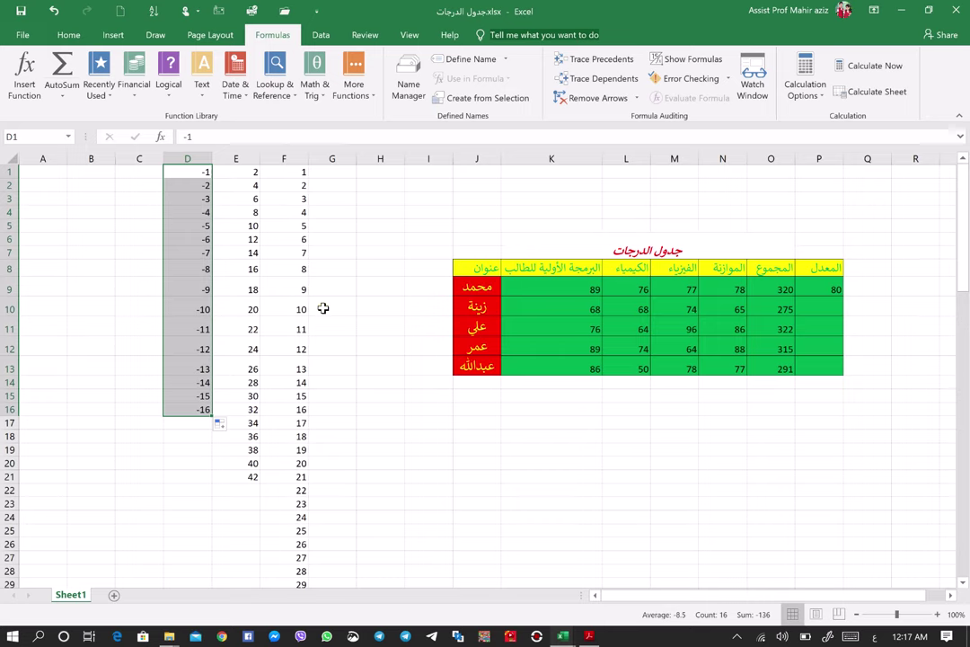
Enter 7 in C3 and 14 in C4 and extend them into multiples of seven up to 70
left_click(24, 32)
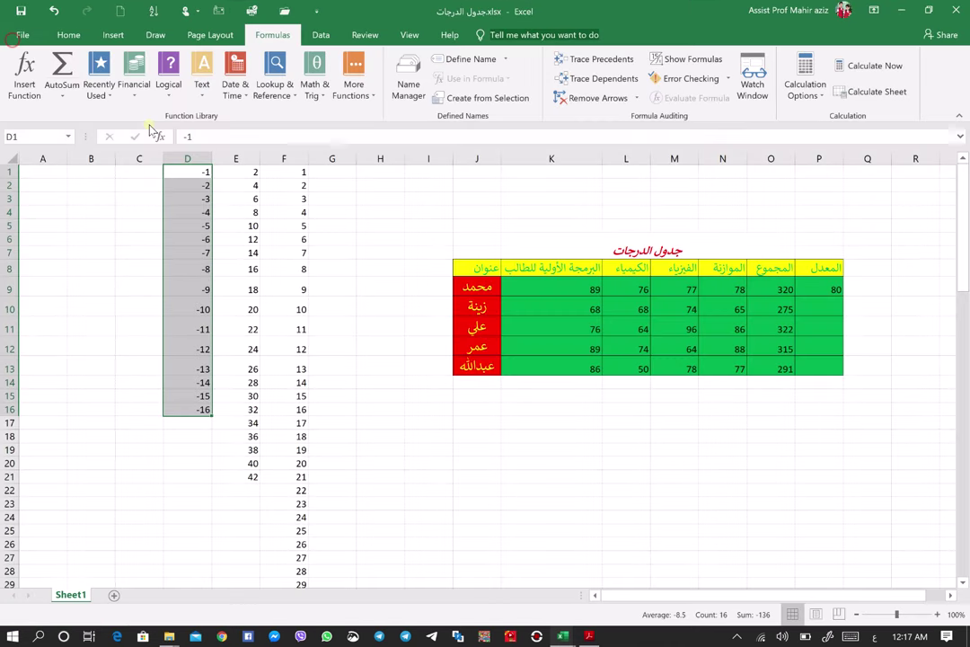
left_click(19, 40)
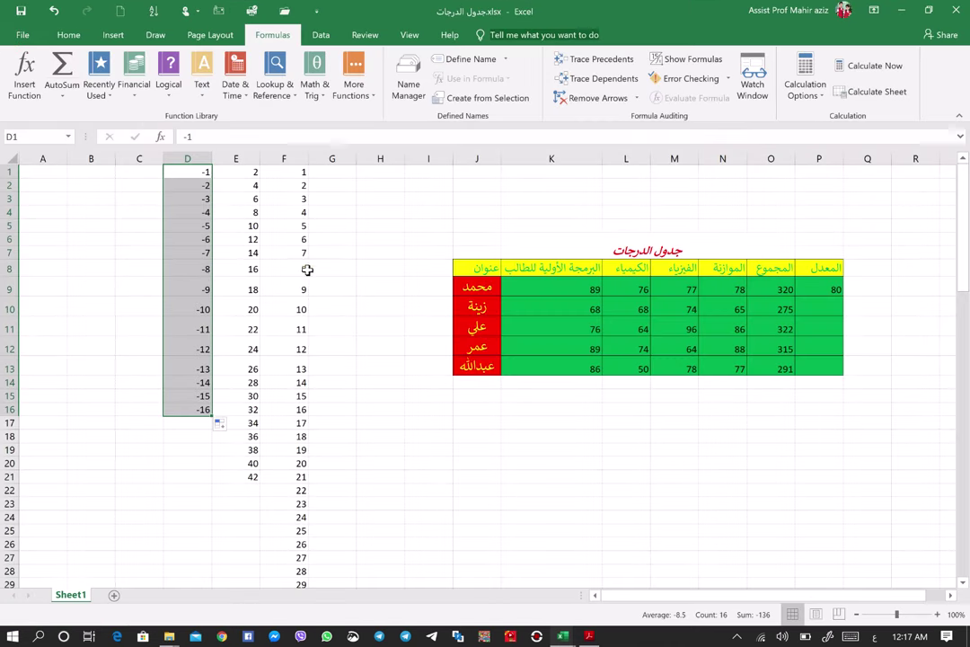
left_click(149, 201)
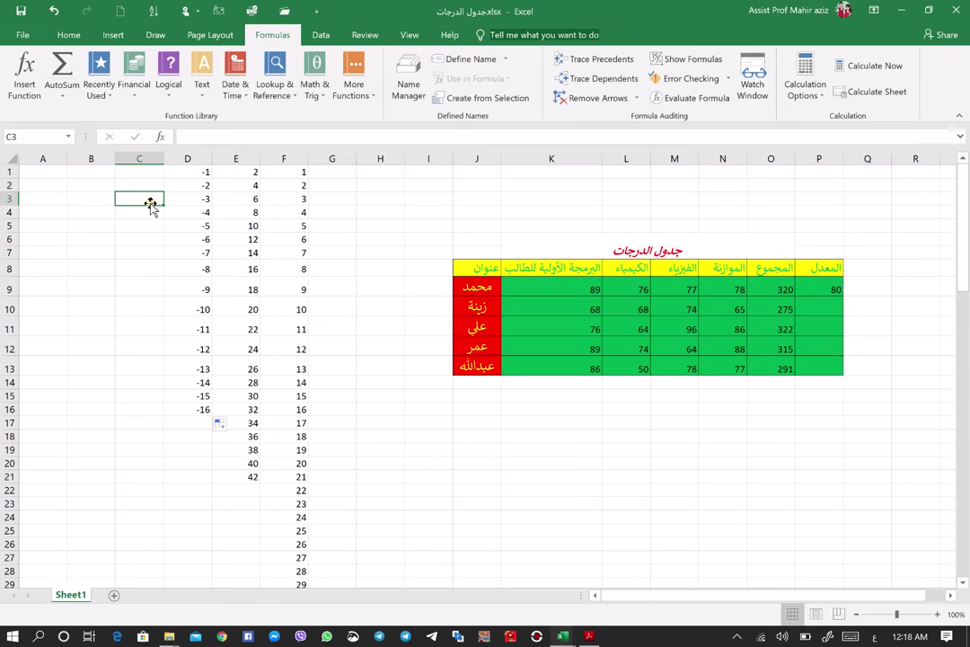
type("7")
key("Return")
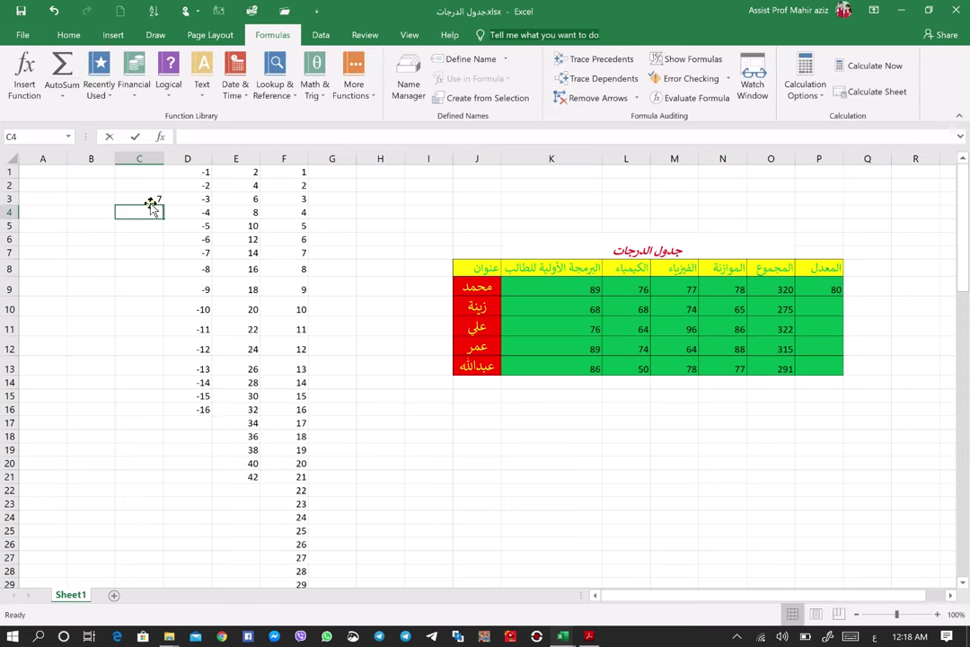
type("14")
key("Return")
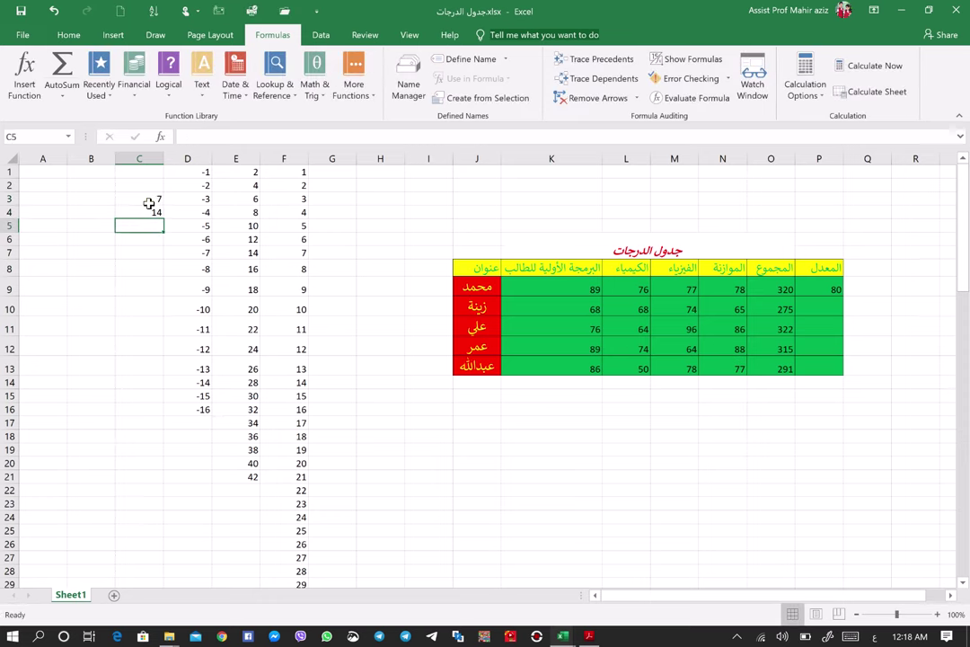
left_click_drag(137, 197, 165, 353)
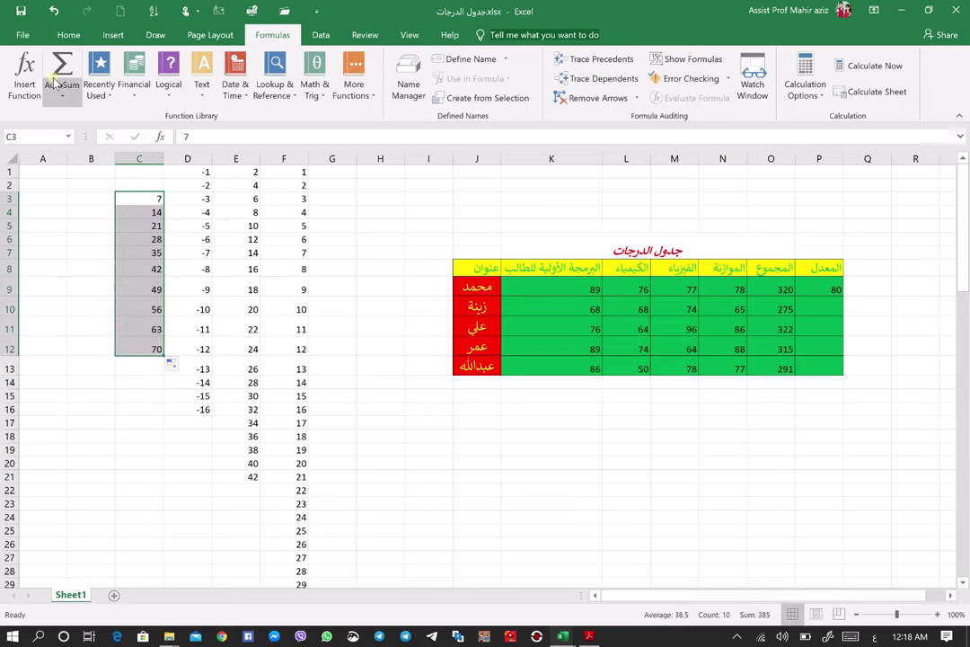
left_click(20, 36)
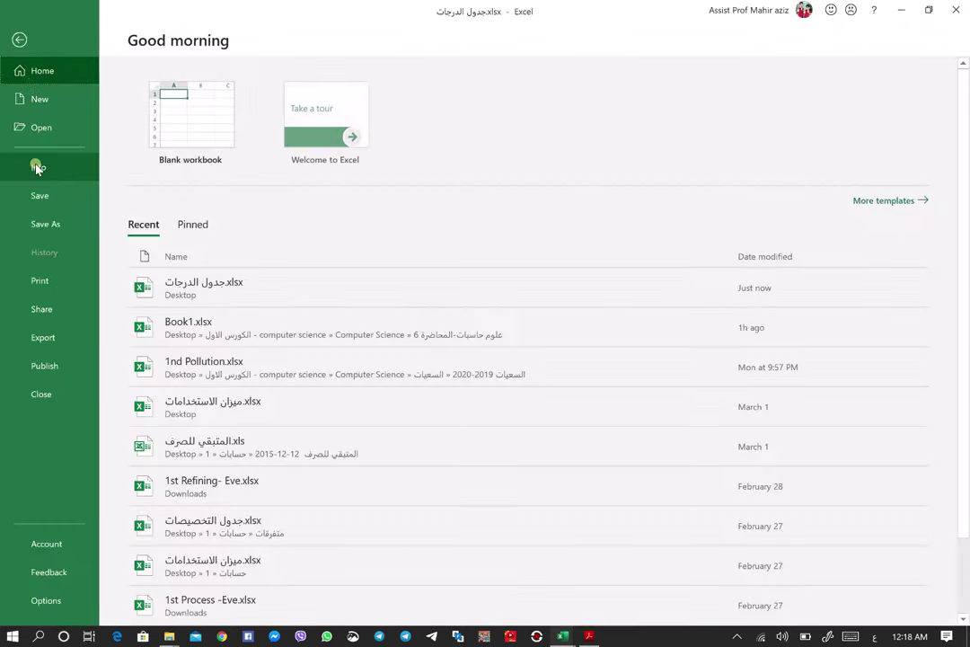
left_click(39, 190)
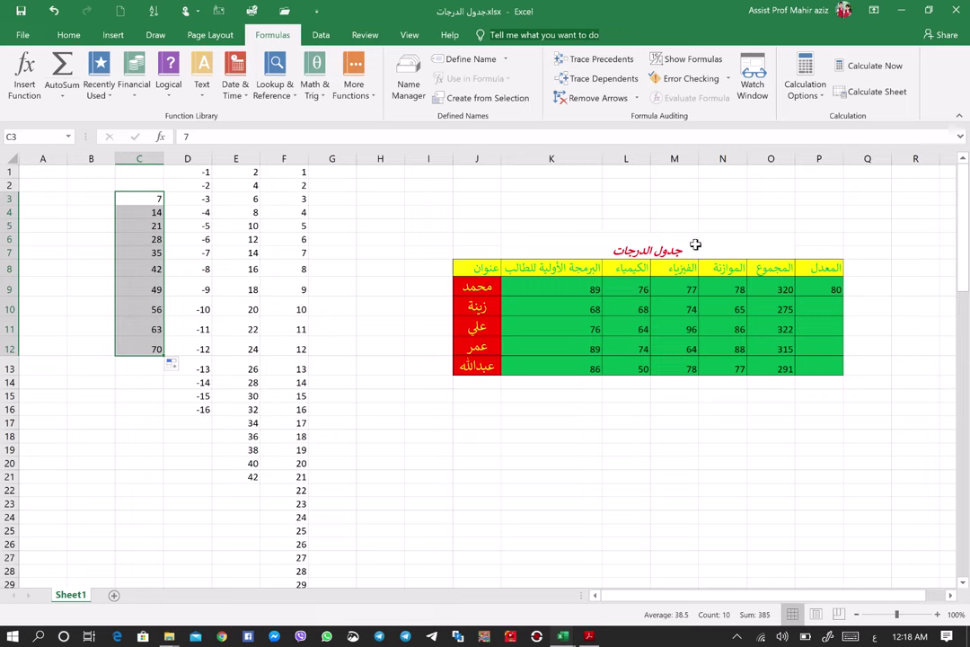
left_click(63, 34)
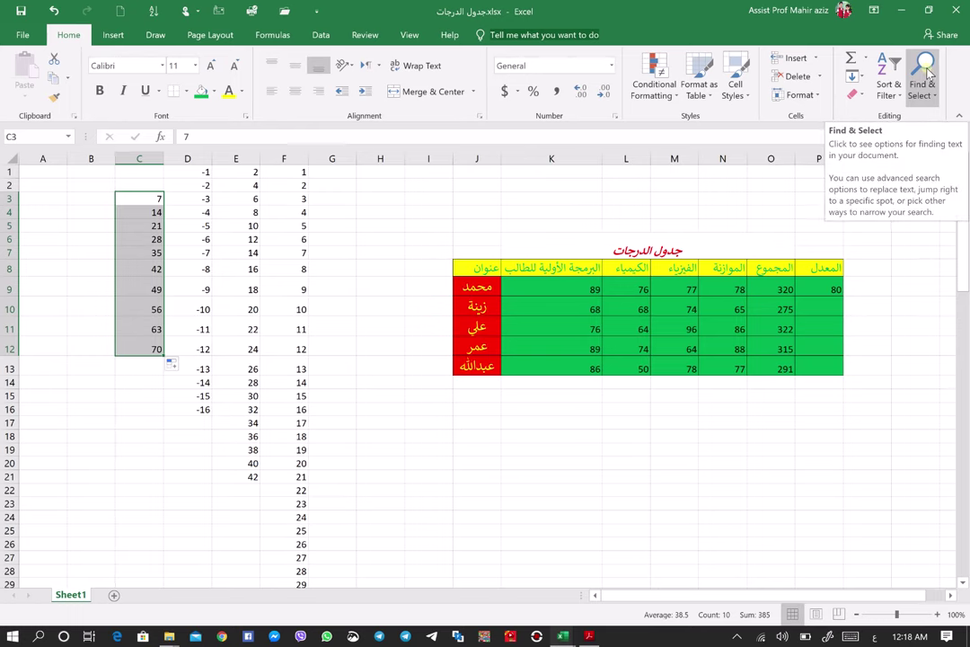
Search for 89 with Find, then select the grade cells K9:M13
left_click(925, 72)
left_click(910, 118)
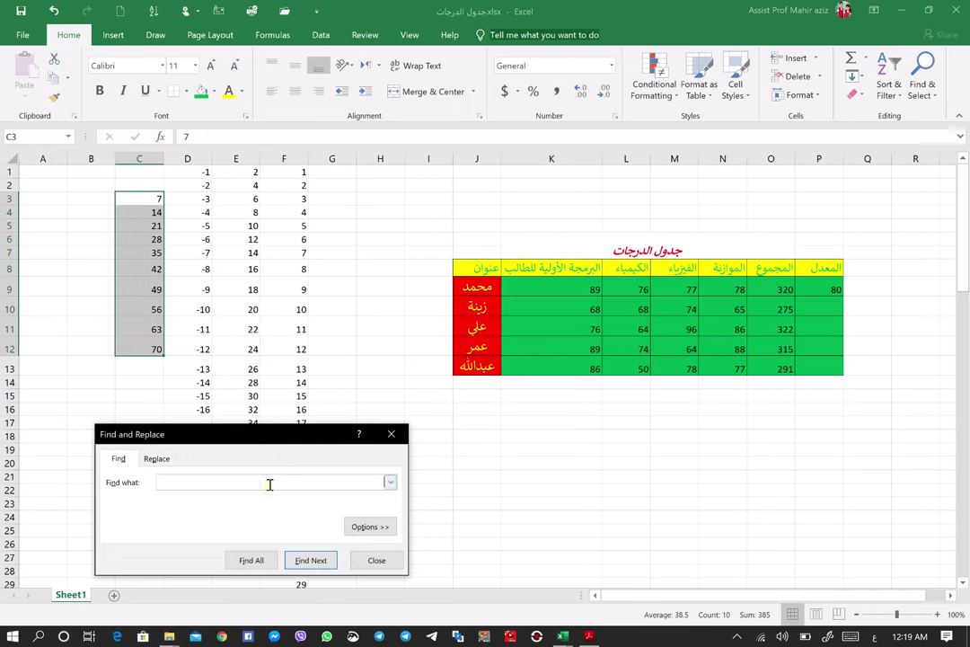
type("89")
left_click(252, 561)
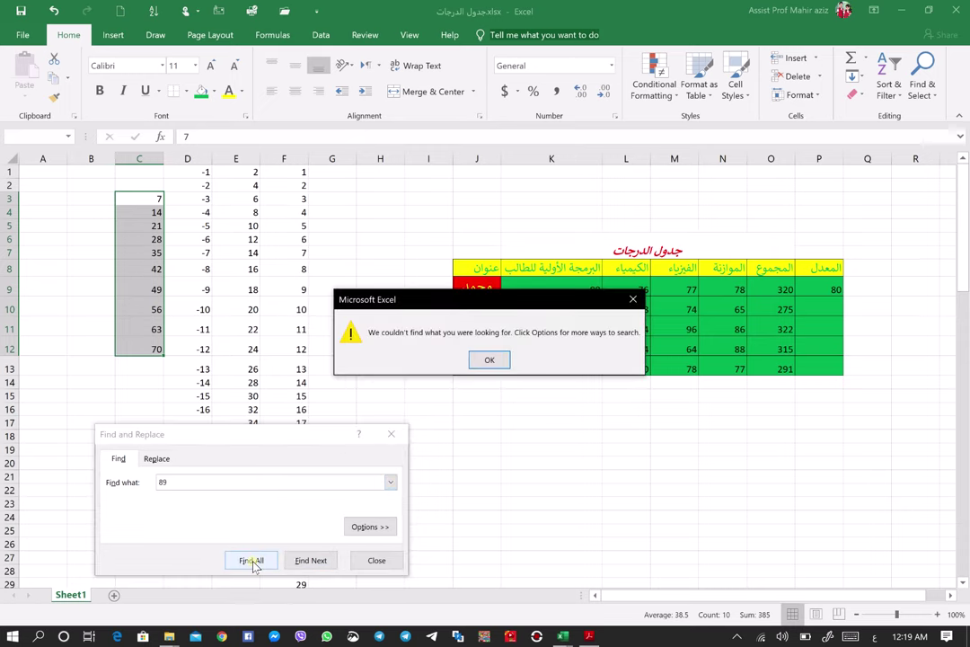
left_click(500, 357)
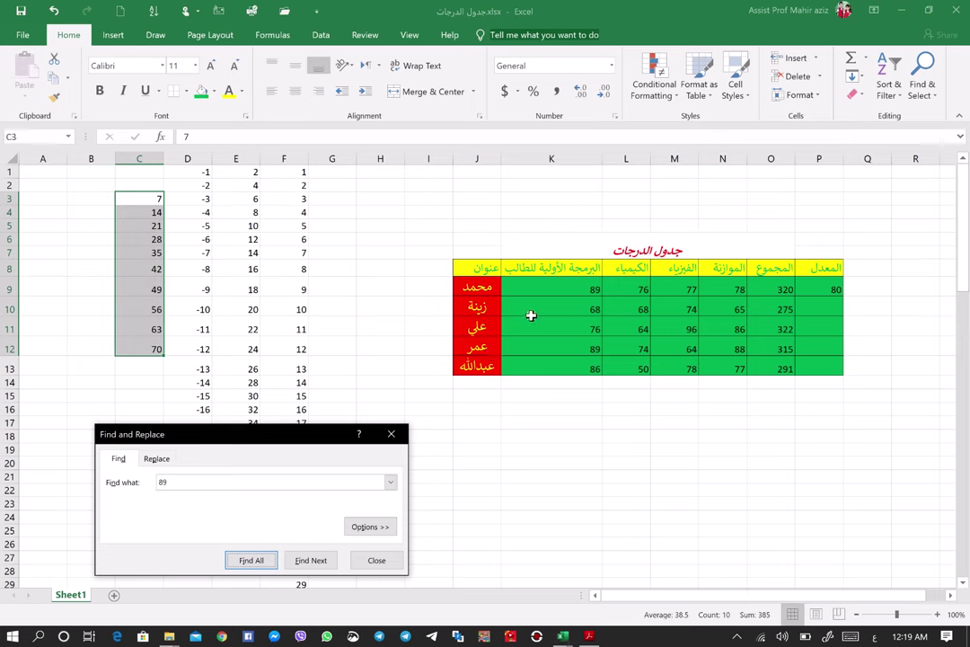
left_click_drag(545, 286, 689, 366)
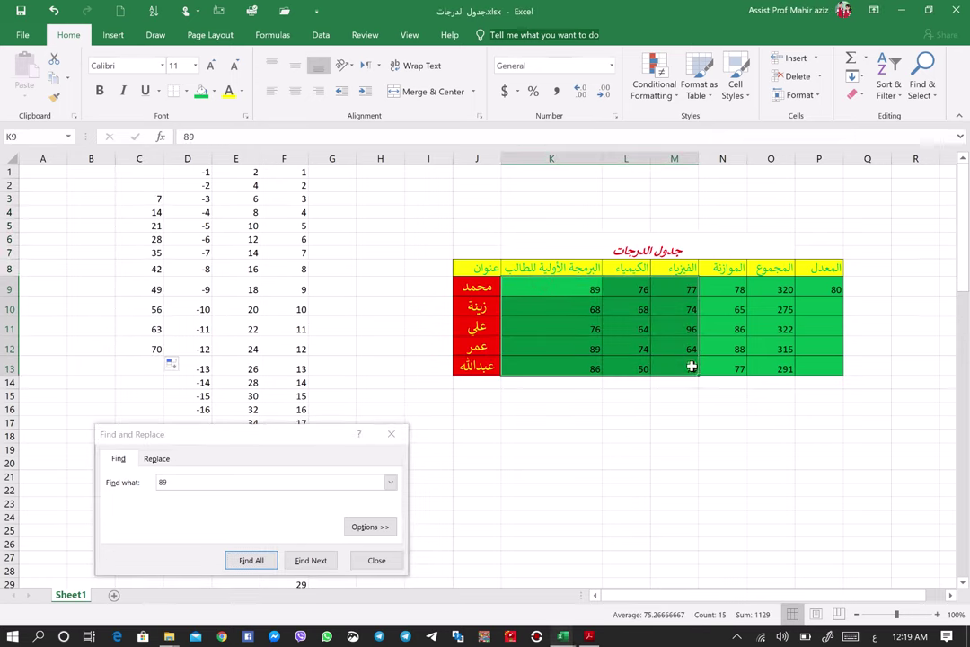
left_click(393, 438)
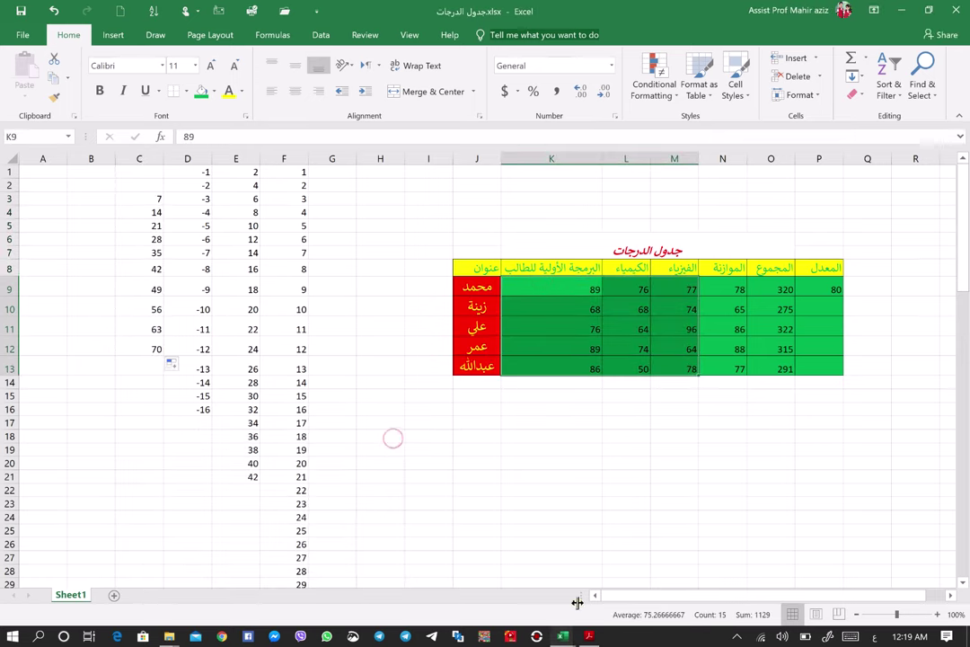
left_click(538, 636)
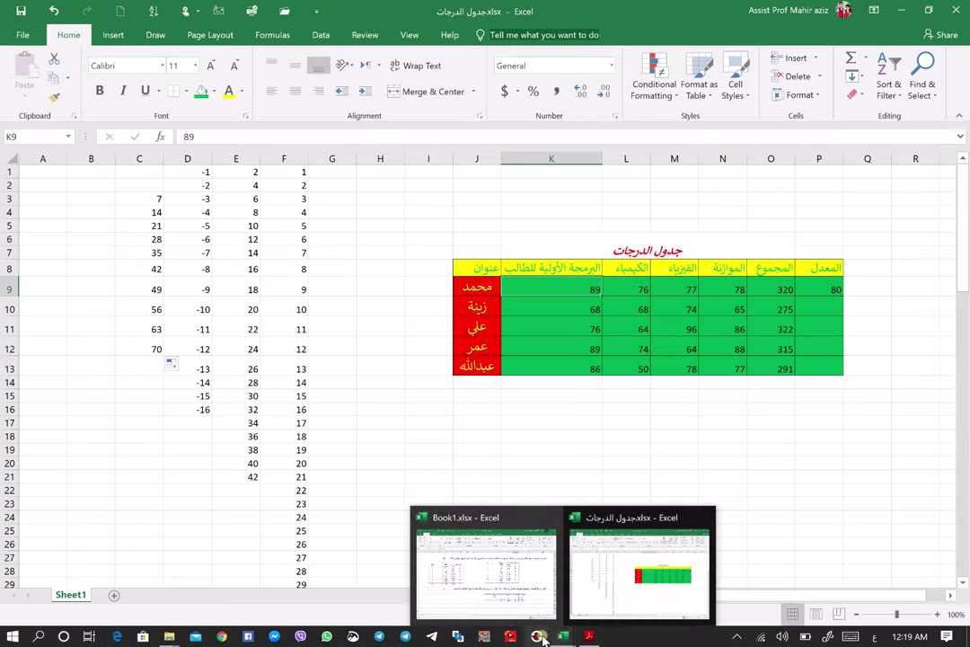
List all cells containing 89, showing K9, K12 and F89
left_click(923, 72)
left_click(871, 119)
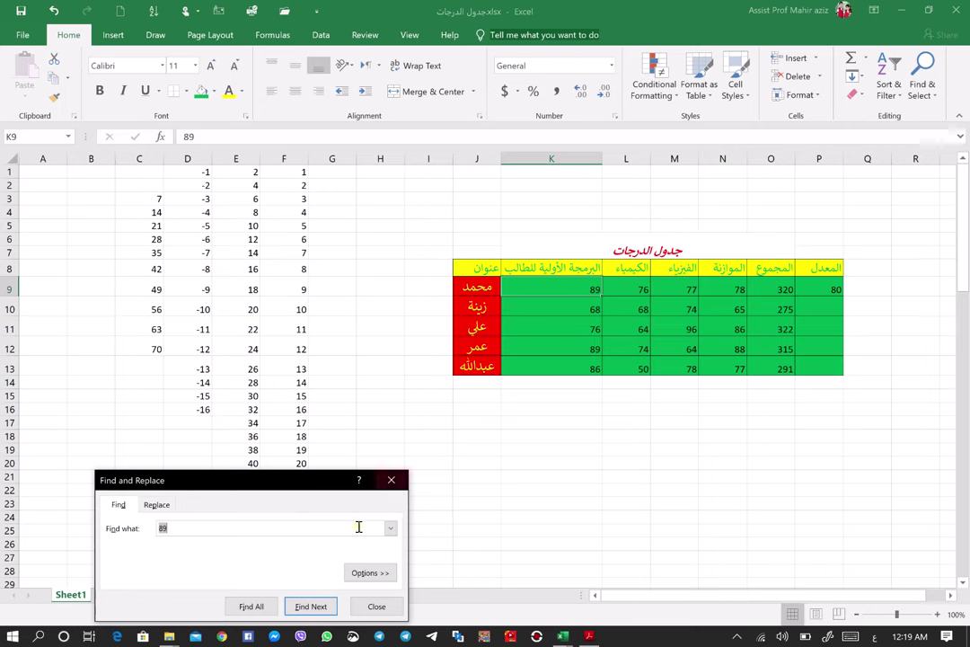
left_click(245, 608)
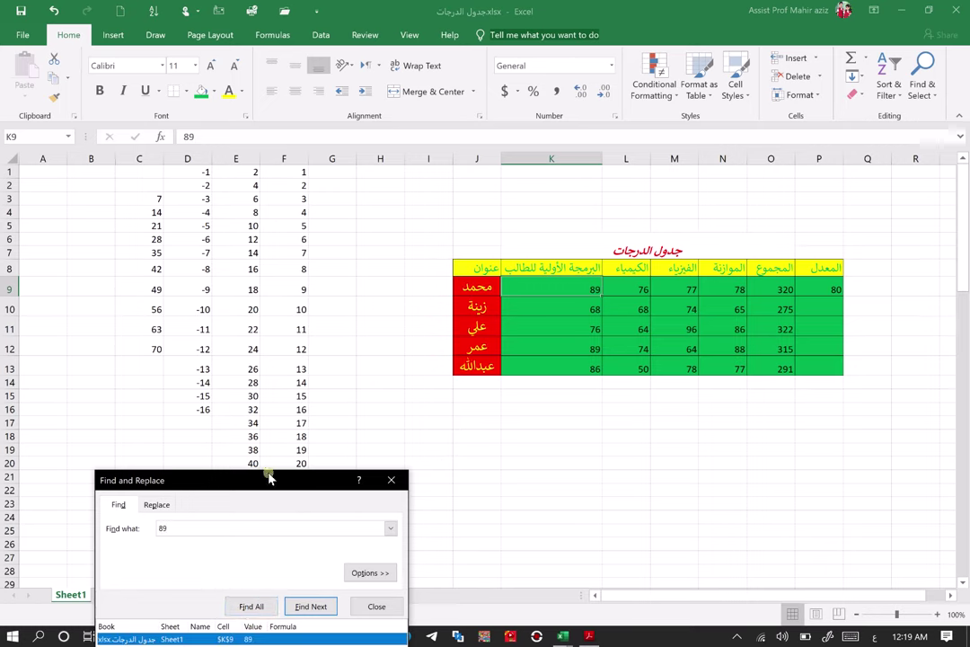
mouse_move(267, 478)
left_mouse_down()
mouse_move(269, 343)
mouse_move(255, 301)
left_mouse_up()
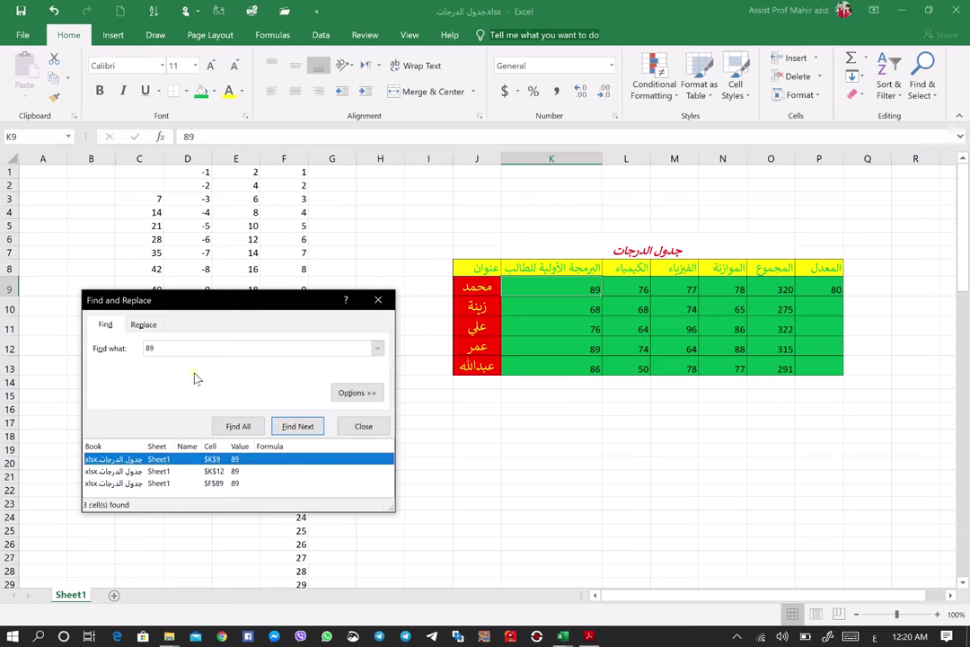
Replace all three 89 values with 90, then switch to the Book1.xlsx workbook
left_click(151, 326)
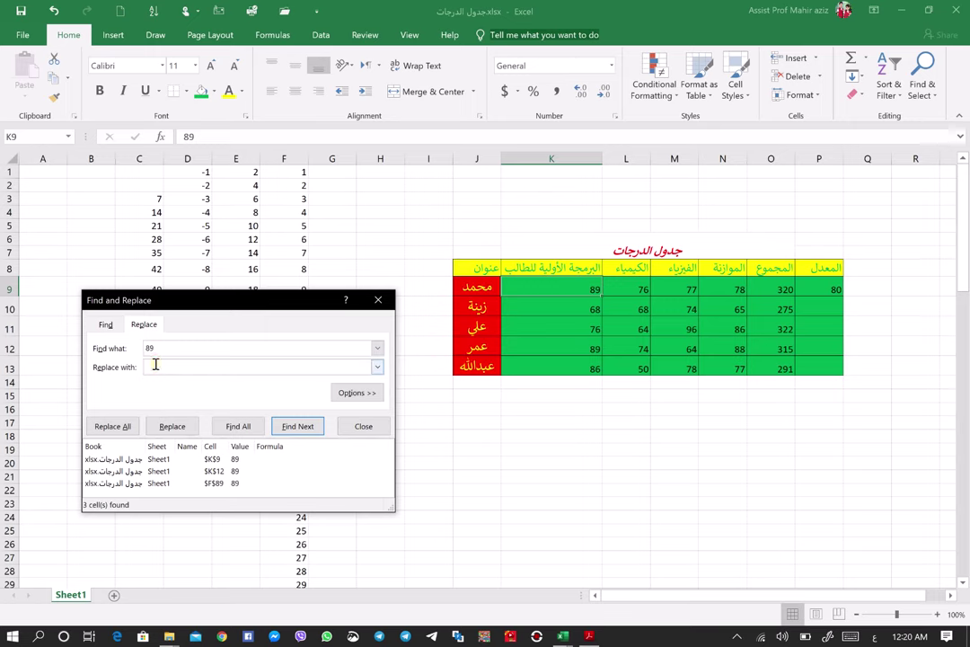
left_click(154, 364)
type("90")
left_click(114, 428)
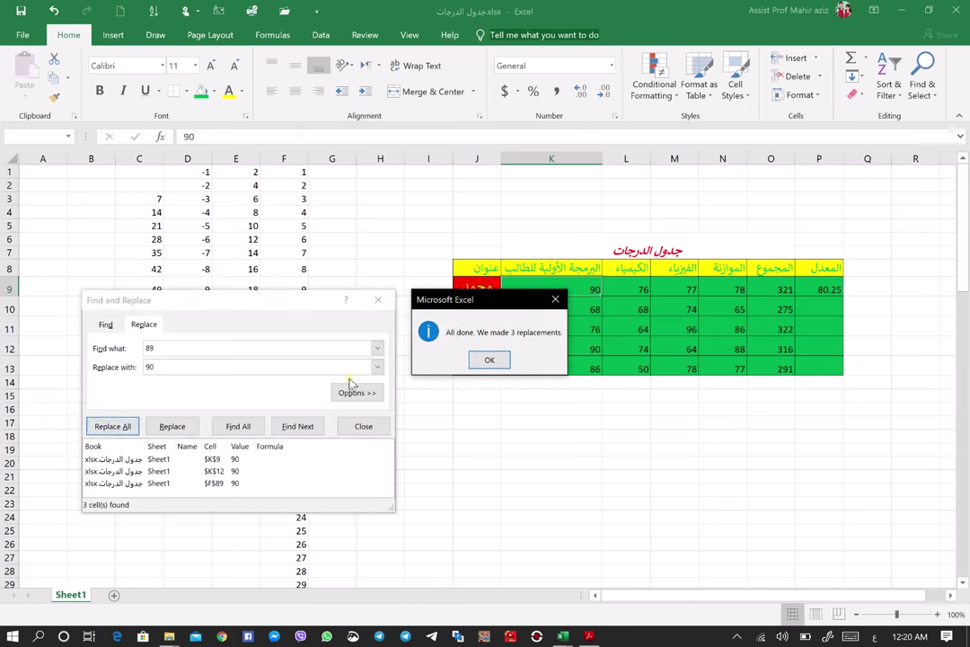
left_click(489, 360)
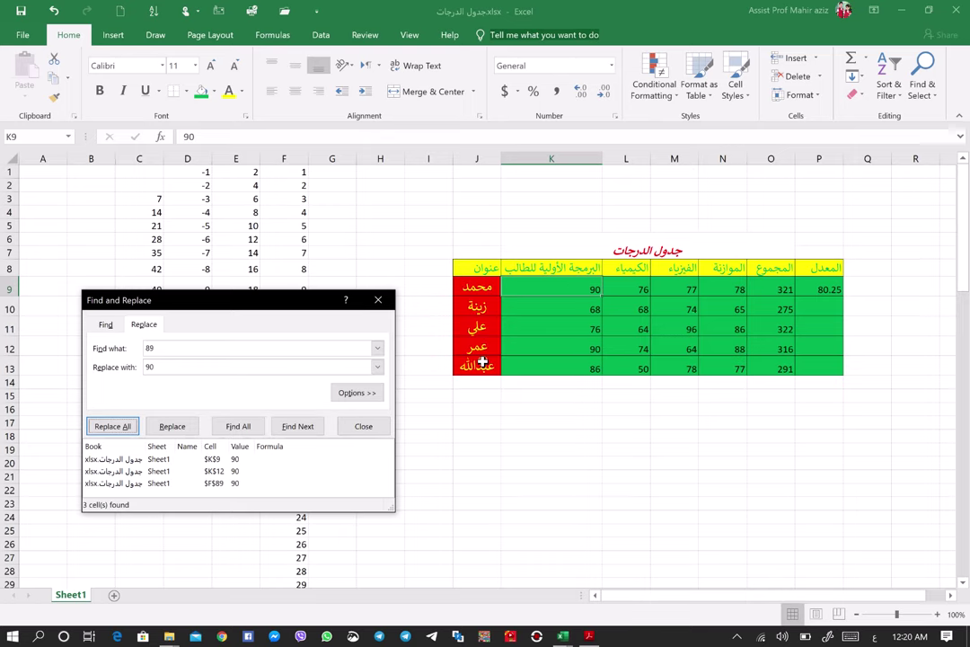
left_click(379, 299)
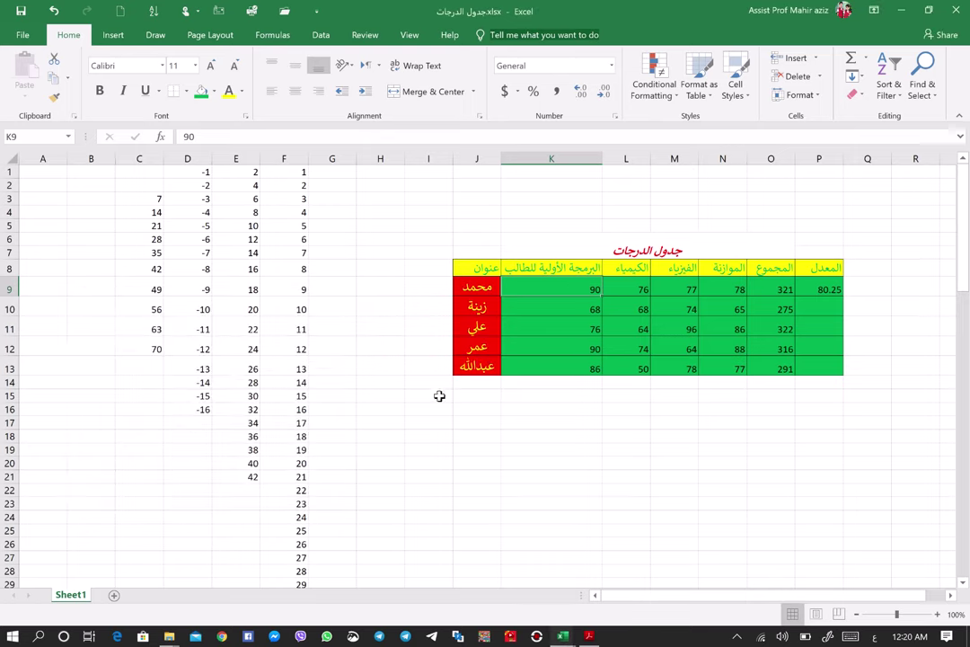
mouse_move(562, 636)
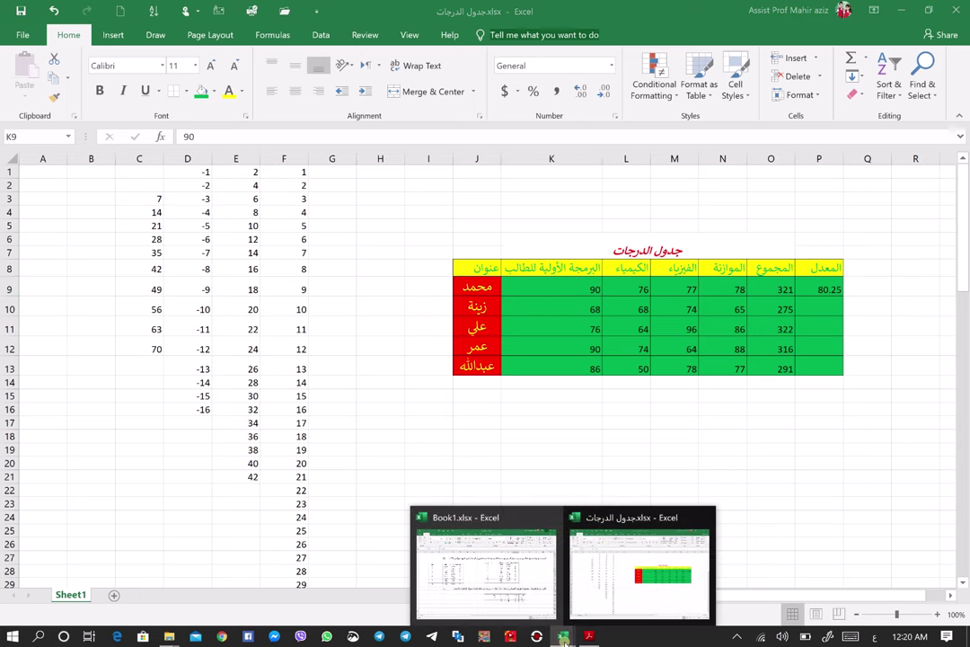
left_click(476, 542)
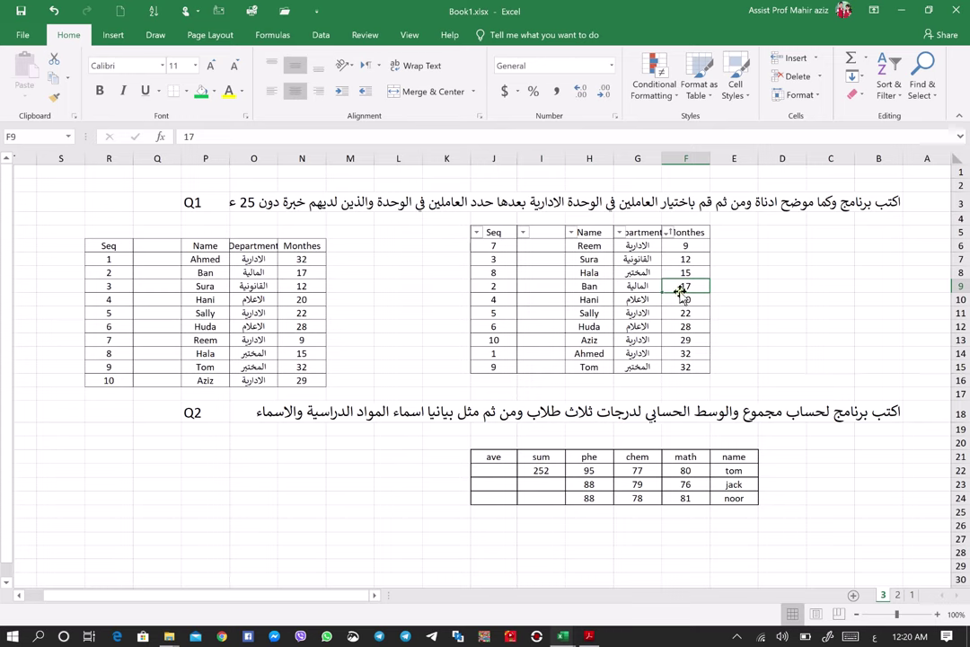
Sort the Q1 table by Monthes ascending, expanding the sort to the whole table
left_click(690, 232)
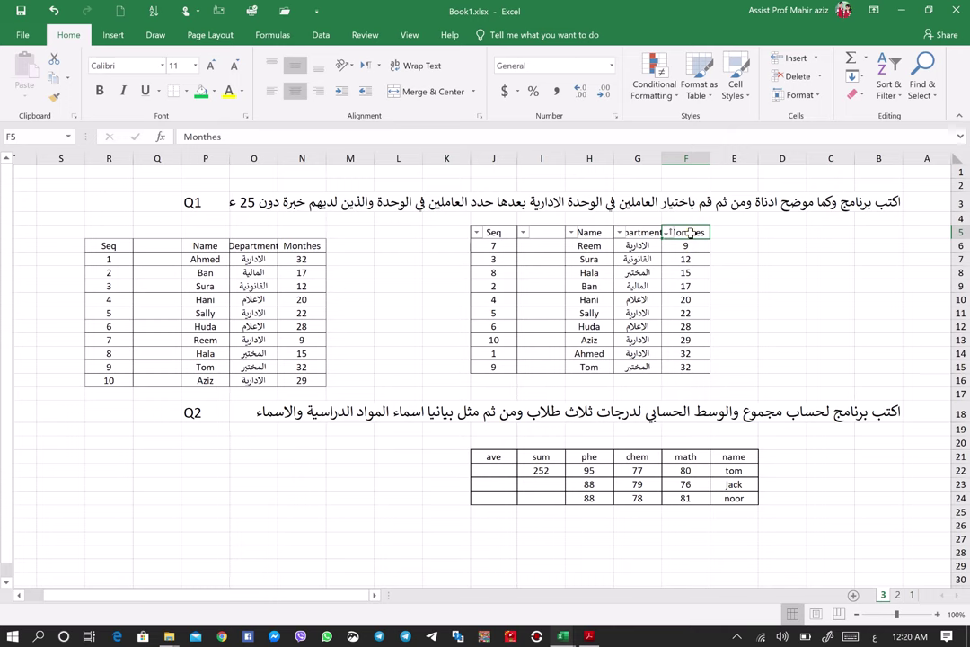
key("F2")
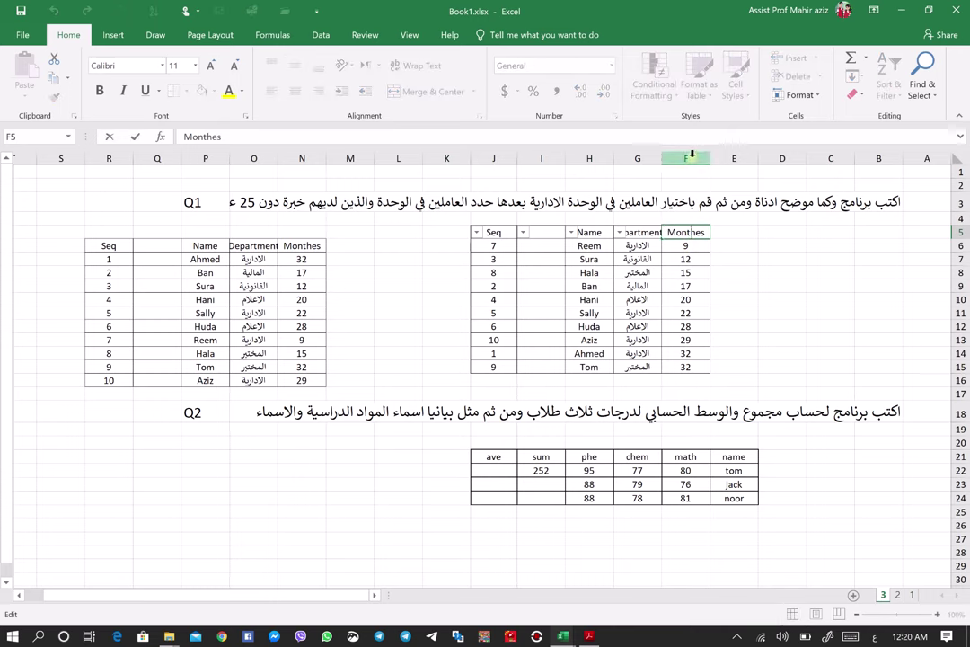
left_click(690, 158)
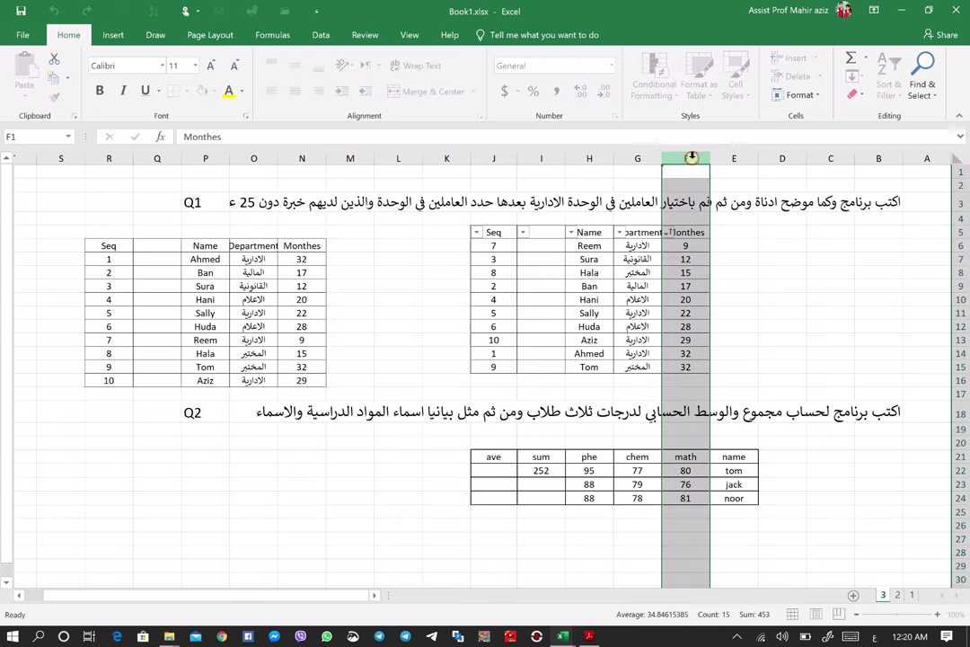
left_click(685, 231)
left_click_drag(688, 230, 686, 314)
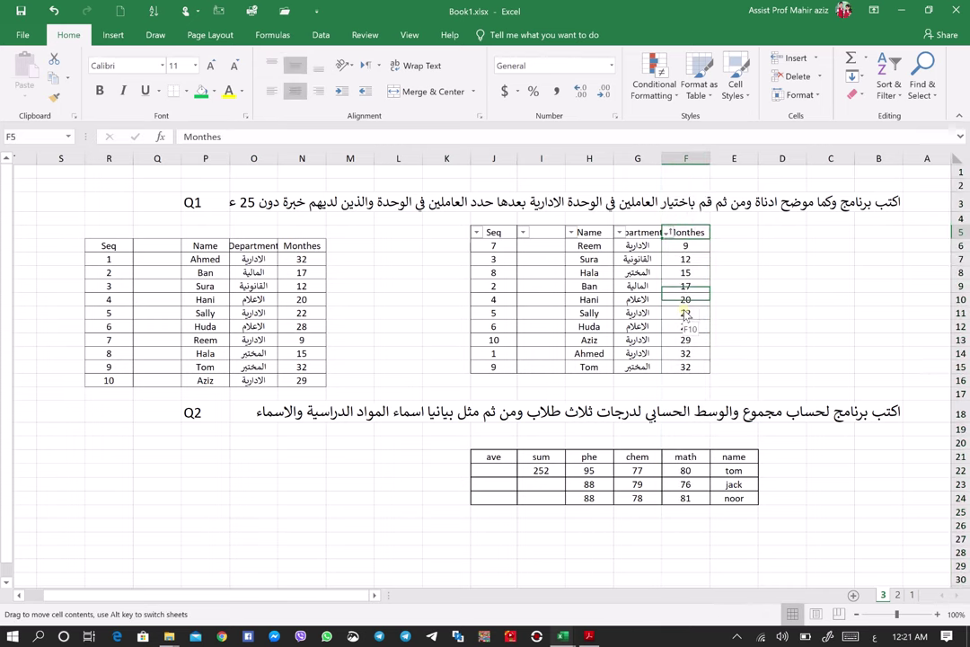
key("Escape")
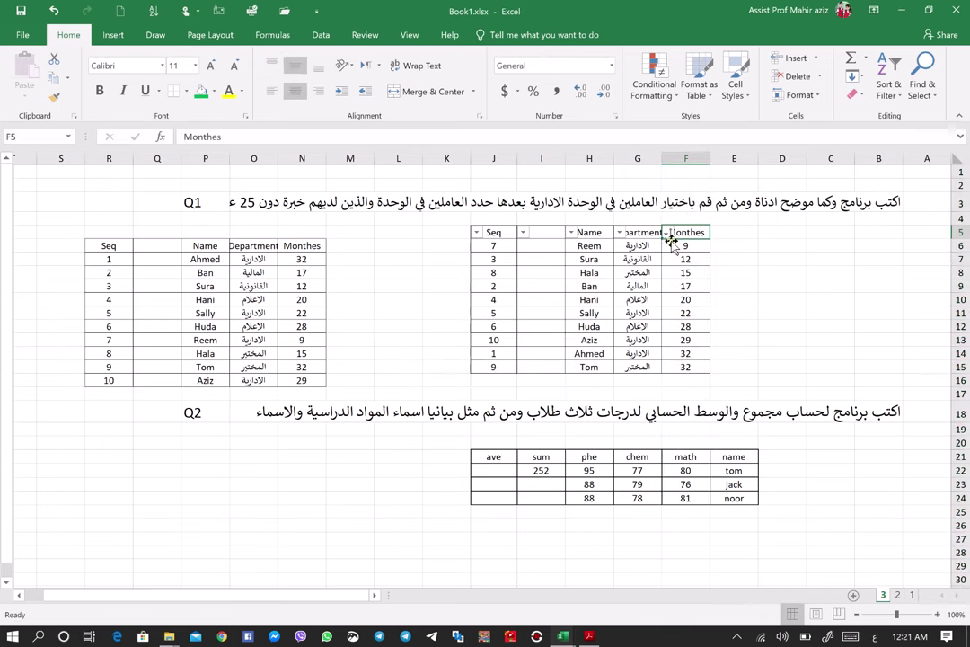
left_click_drag(680, 236, 690, 372)
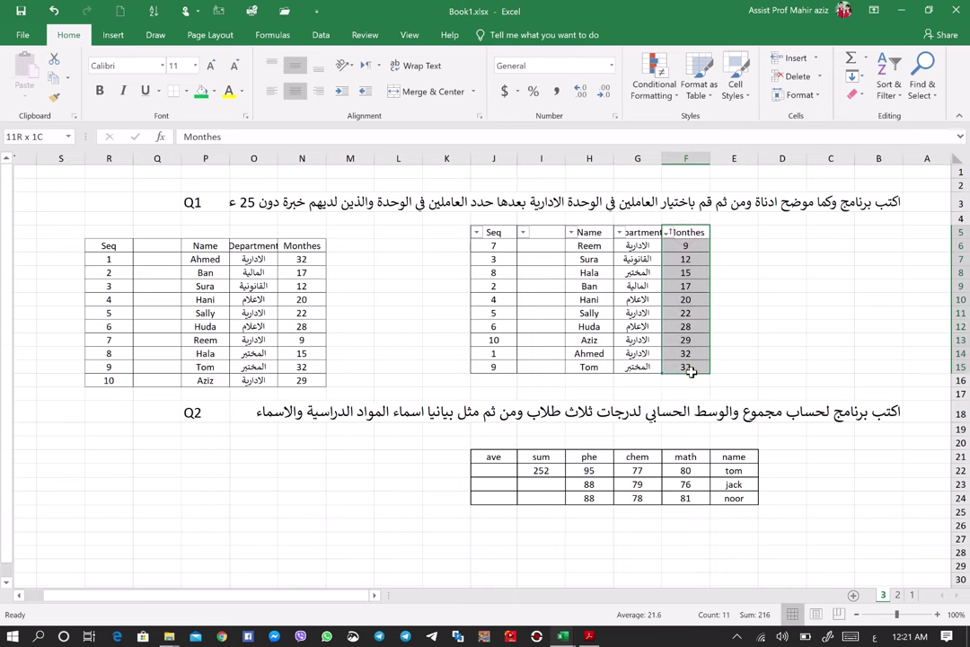
left_click(900, 87)
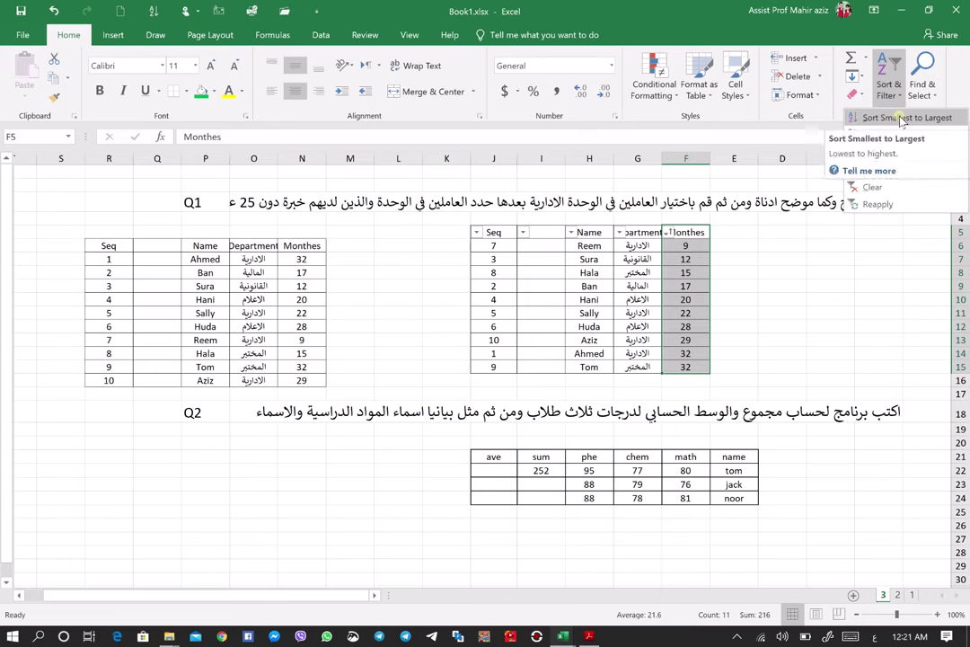
left_click(901, 118)
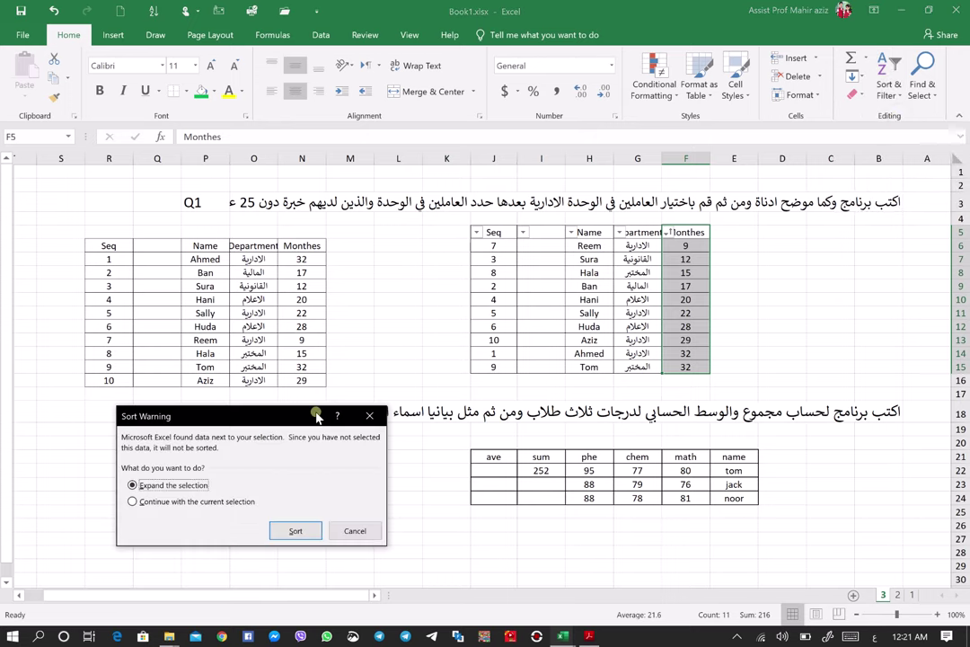
left_click(296, 536)
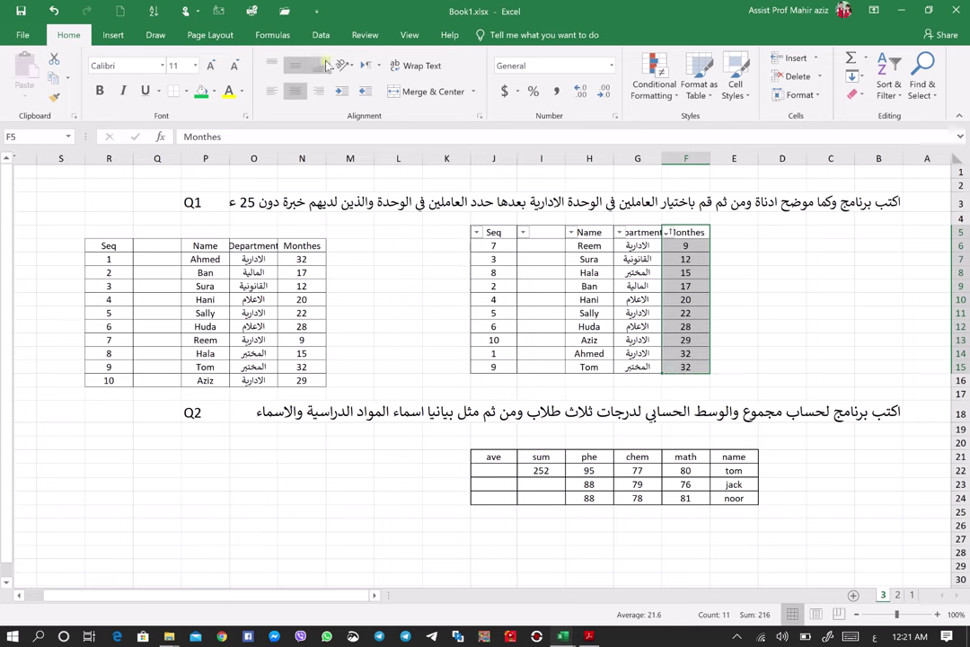
Undo, then turn the header filters off and back on for the Seq to Monthes headers
left_click(53, 10)
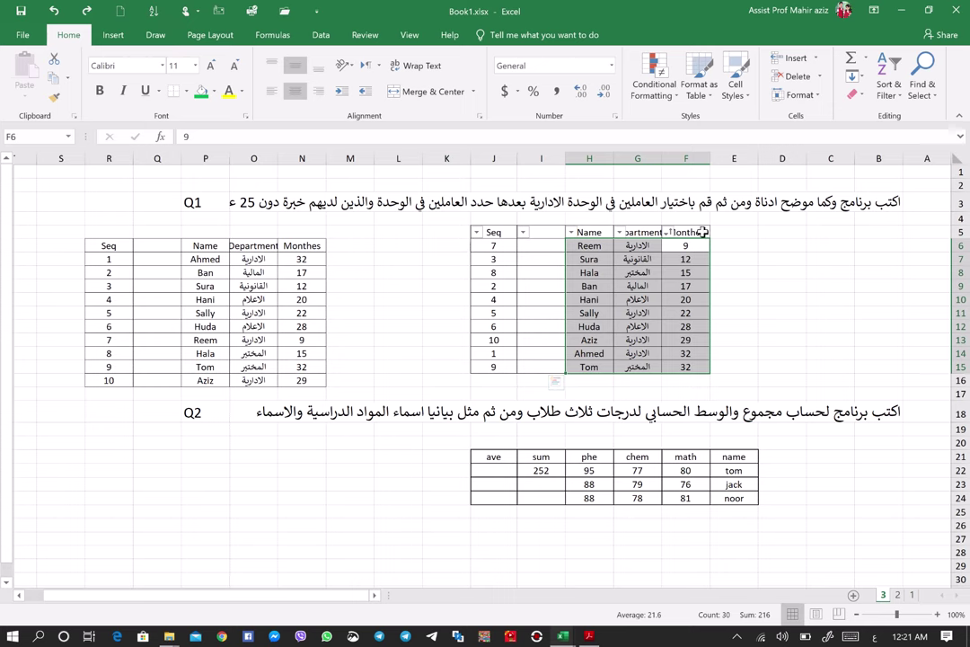
left_click_drag(702, 232, 498, 232)
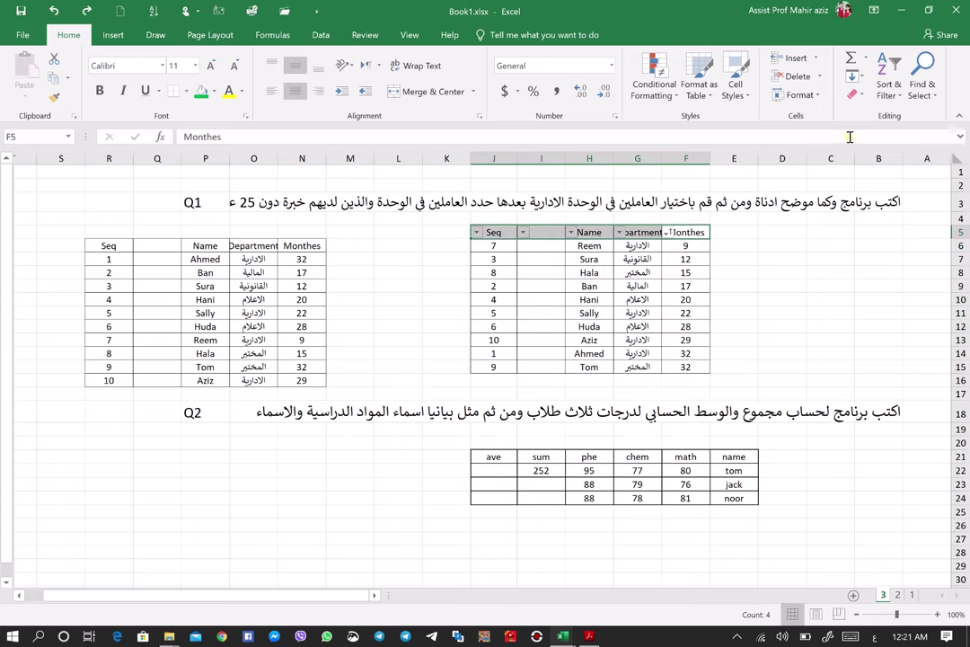
left_click(879, 90)
left_click(890, 168)
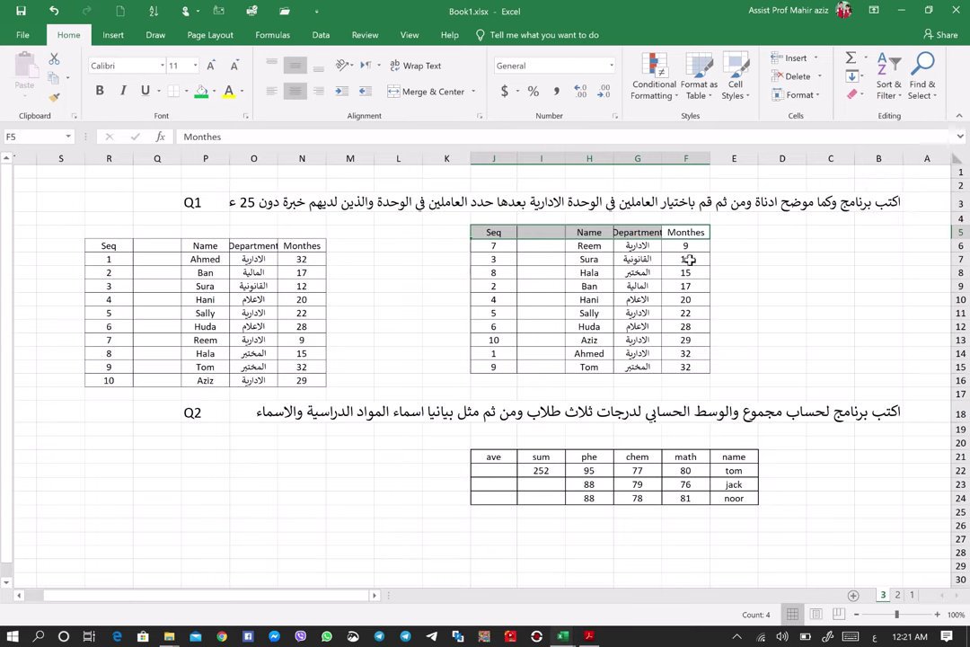
left_click_drag(690, 231, 494, 233)
left_click(888, 85)
left_click(899, 170)
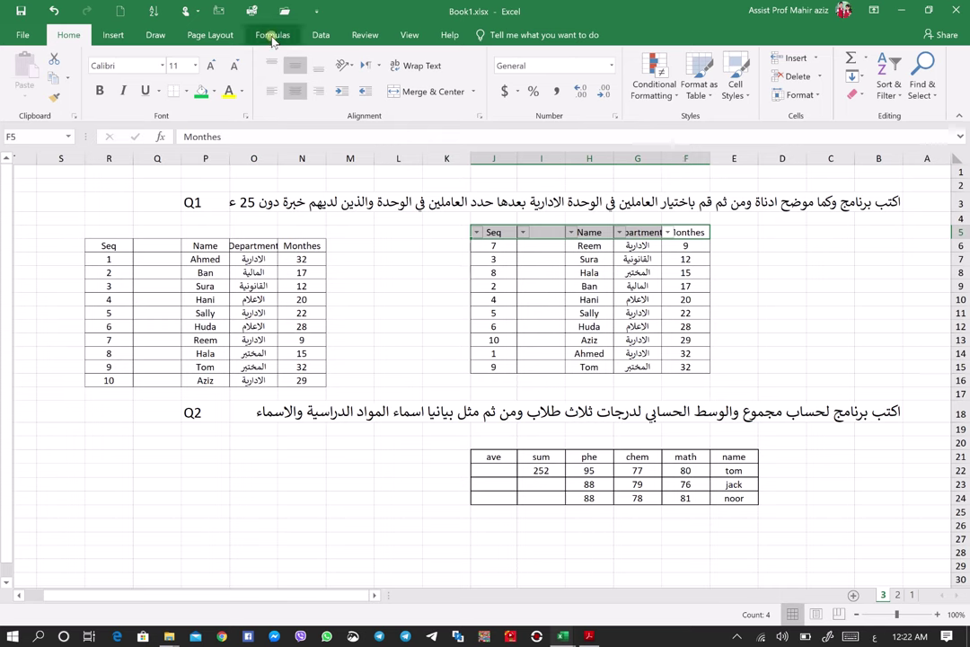
Browse the Formulas and Data ribbons, then return to Home
left_click(272, 36)
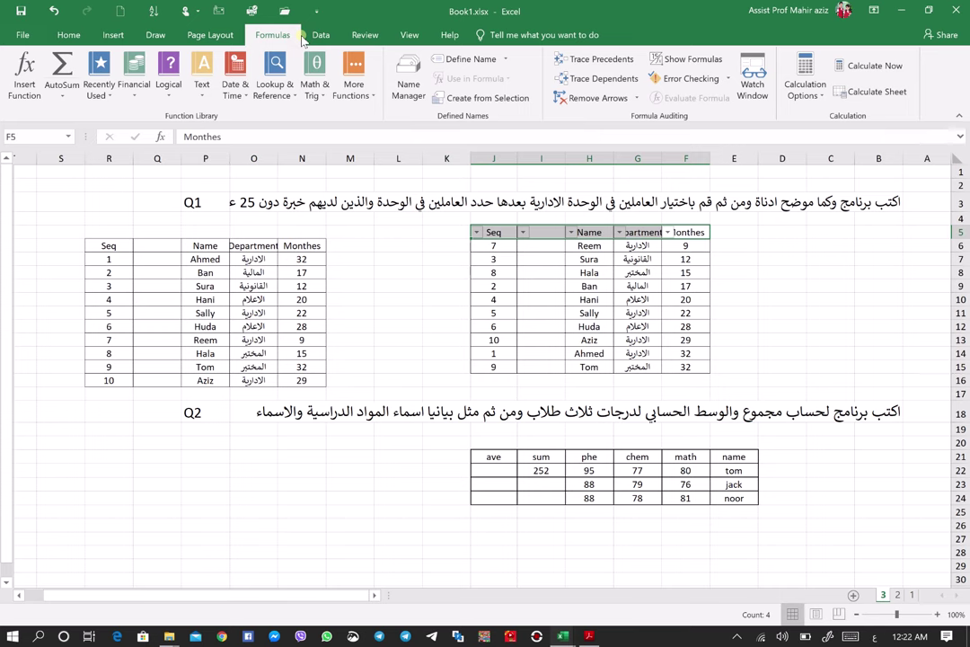
left_click(319, 36)
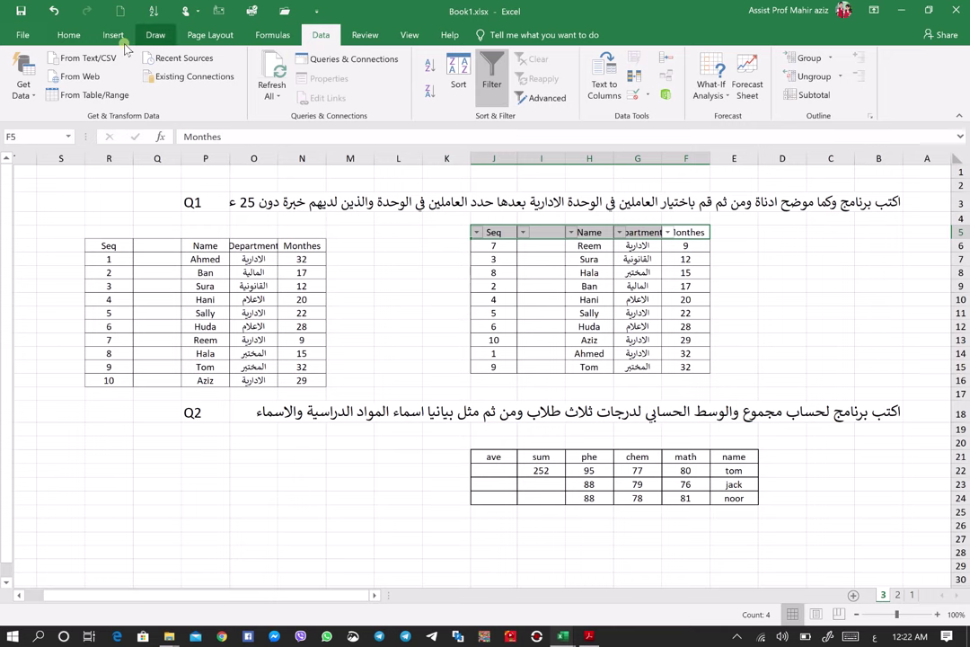
left_click(67, 33)
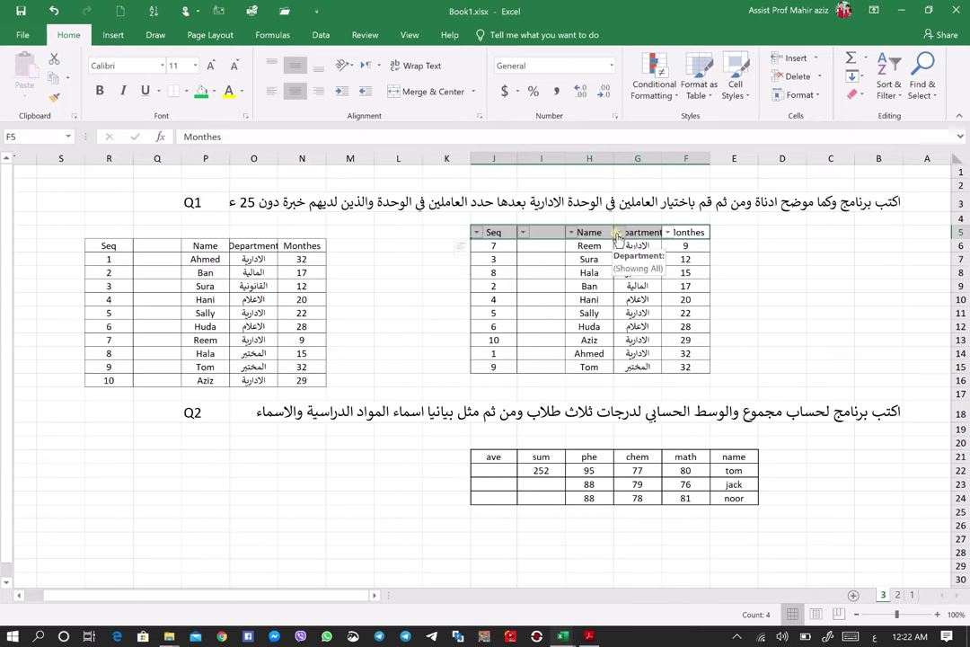
Filter the Department column to exclude الادارية and القانونية
left_click(617, 235)
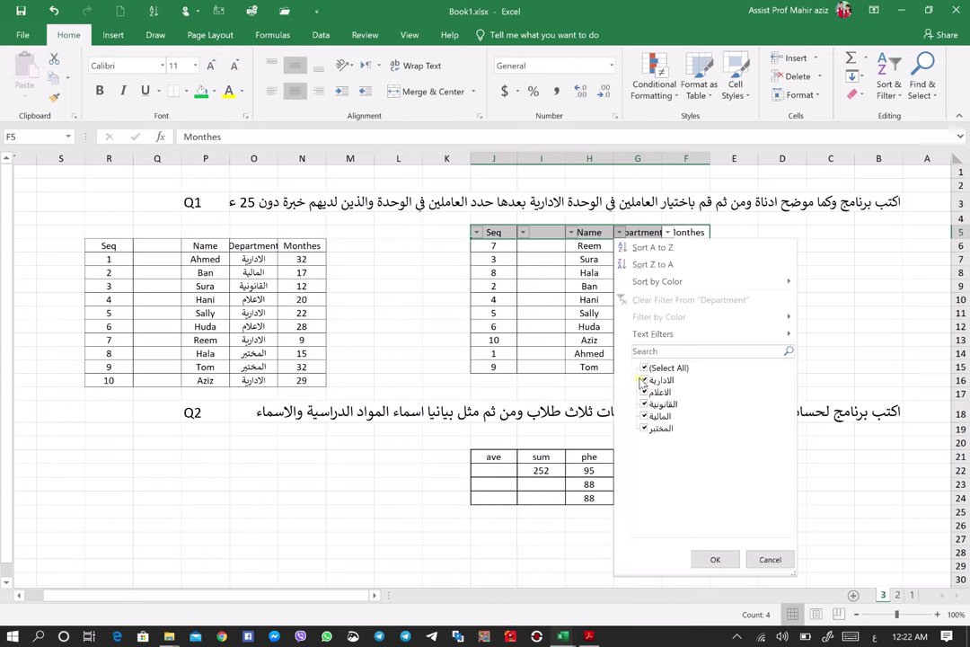
left_click(644, 380)
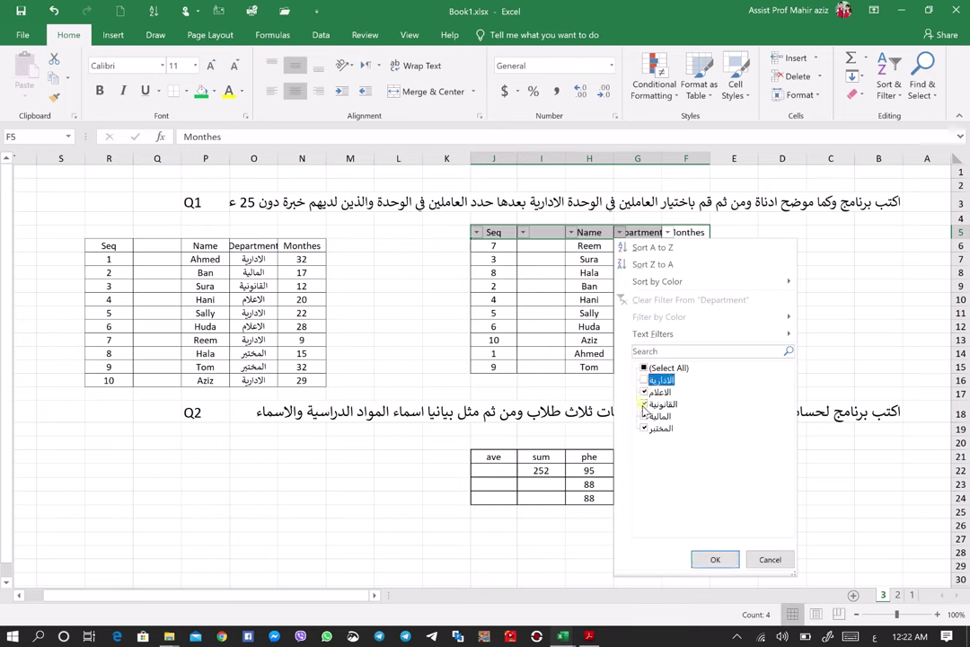
left_click(644, 404)
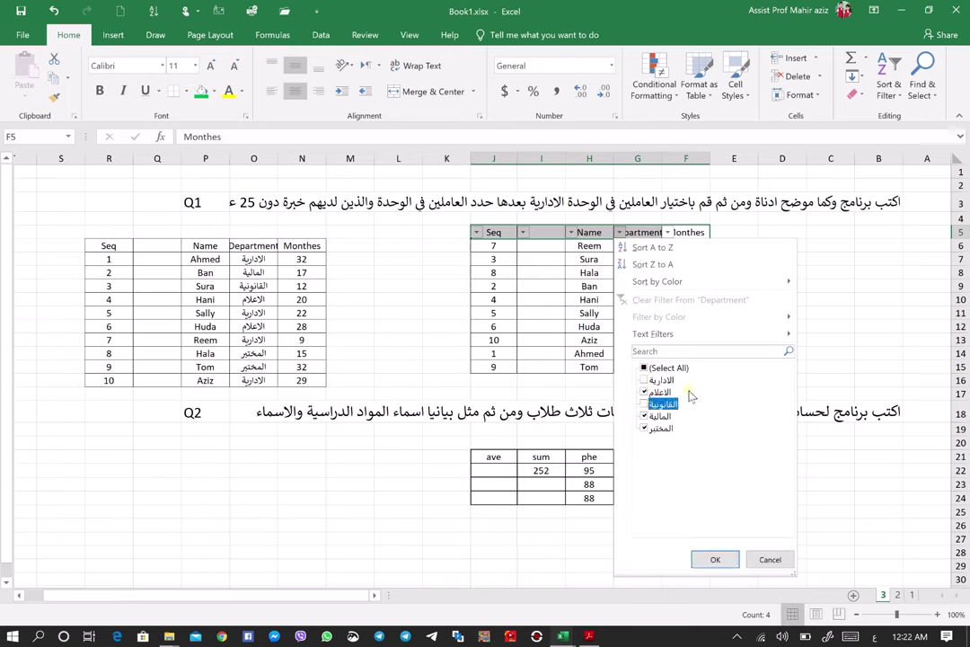
left_click(716, 560)
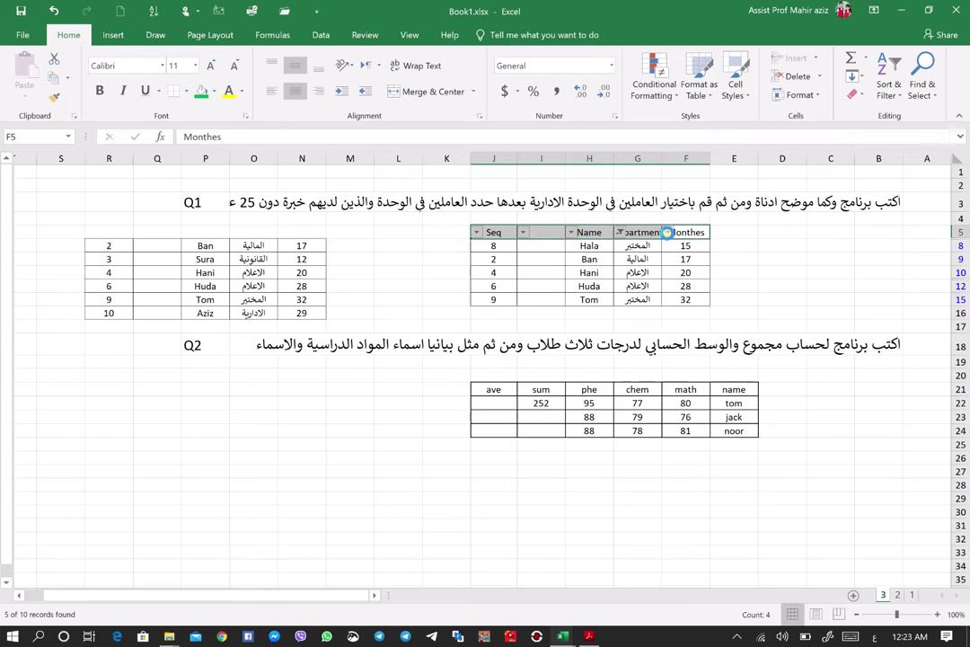
Add a Monthes number filter showing only values greater than 20
left_click(667, 233)
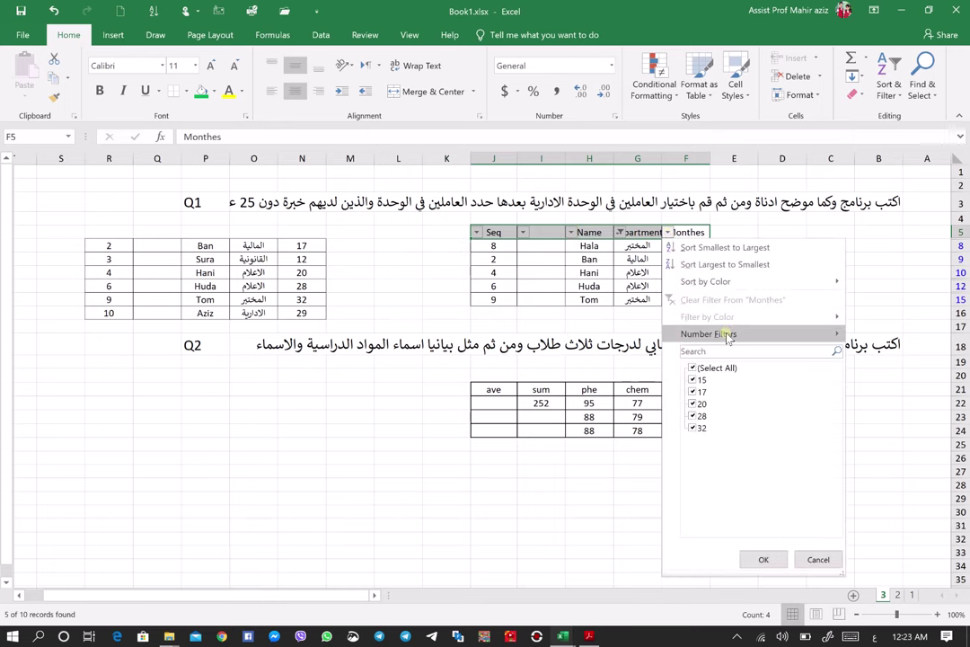
mouse_move(709, 334)
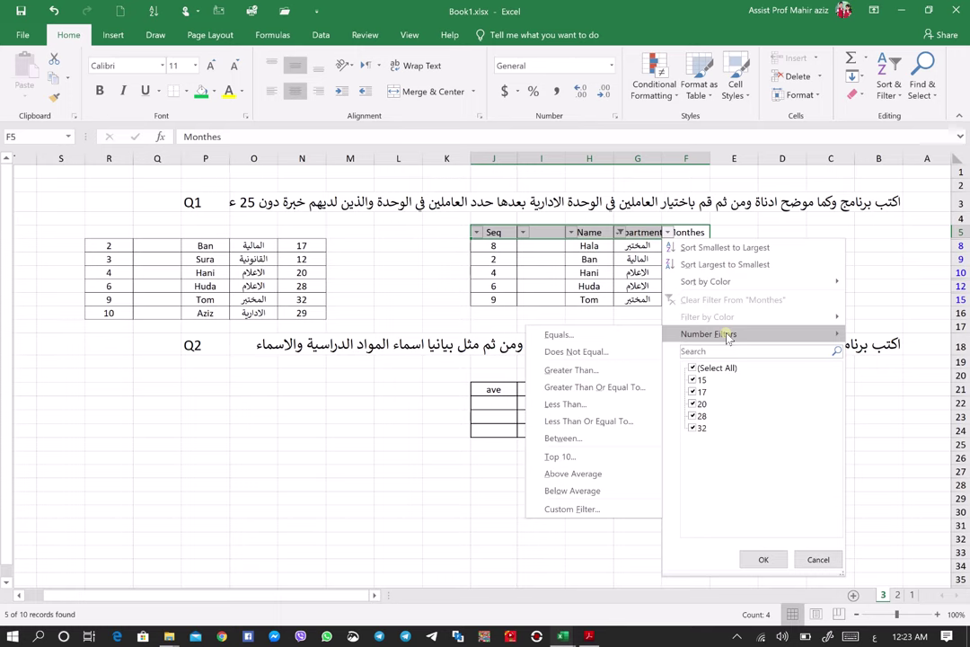
left_click(616, 371)
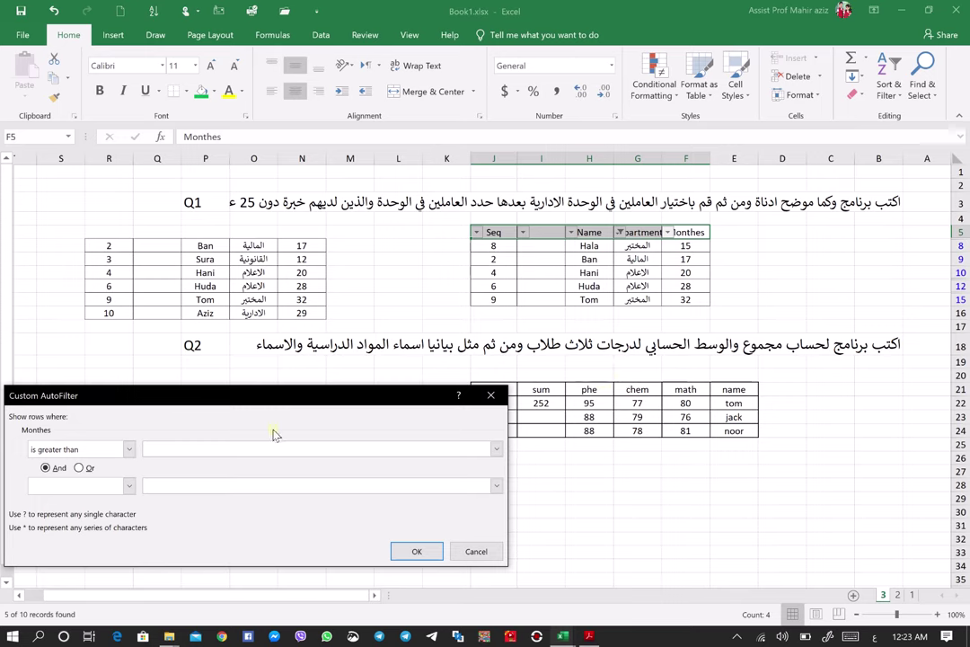
left_click(156, 446)
left_click(417, 551)
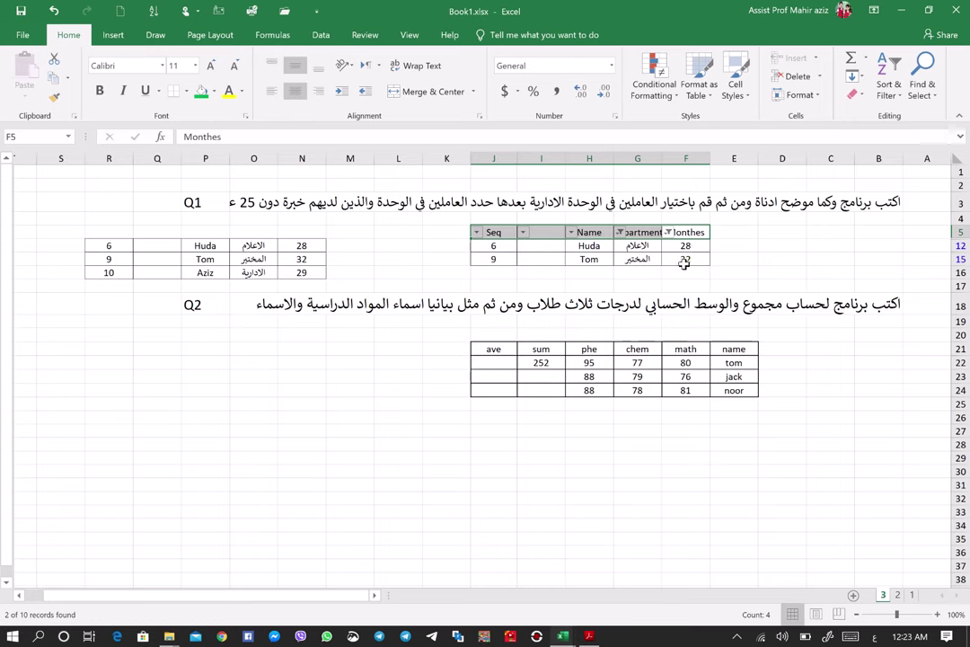
Undo the Monthes and Department filters, then switch to sheet 2 and back to sheet 3
left_click(51, 13)
left_click(51, 12)
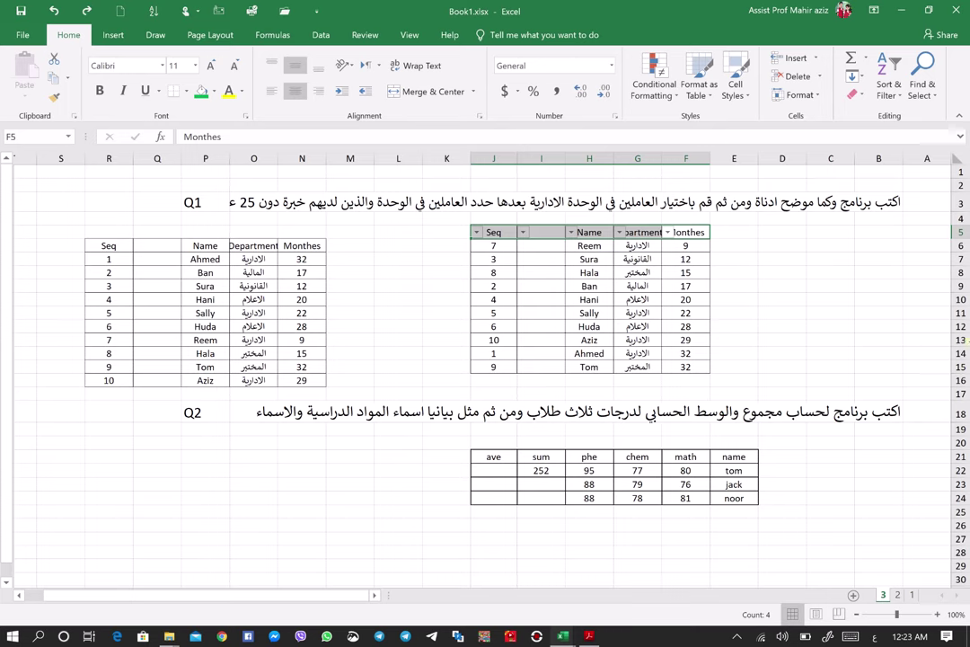
left_click(897, 594)
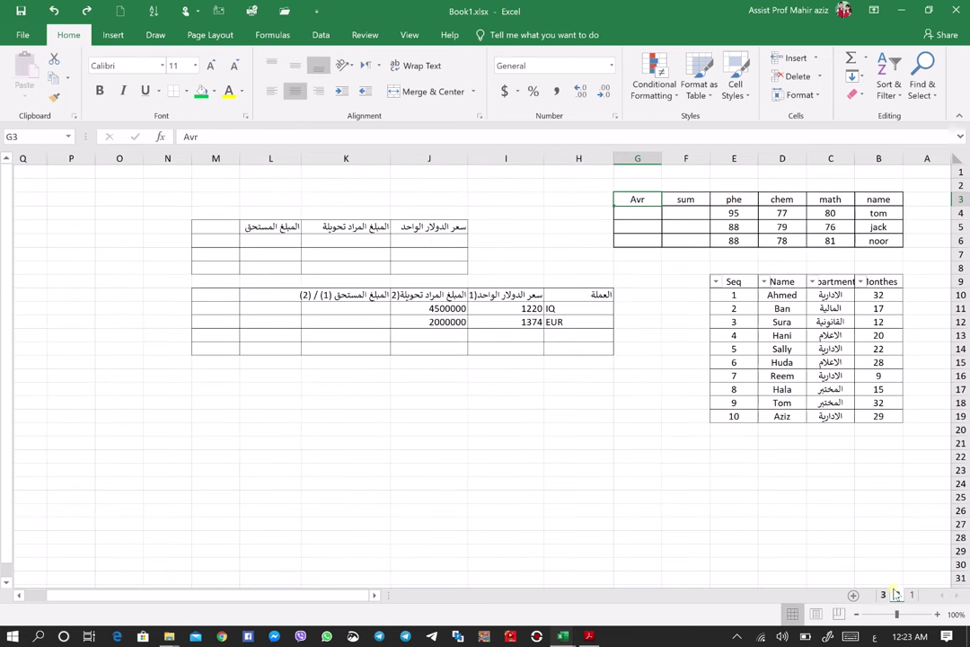
left_click(884, 595)
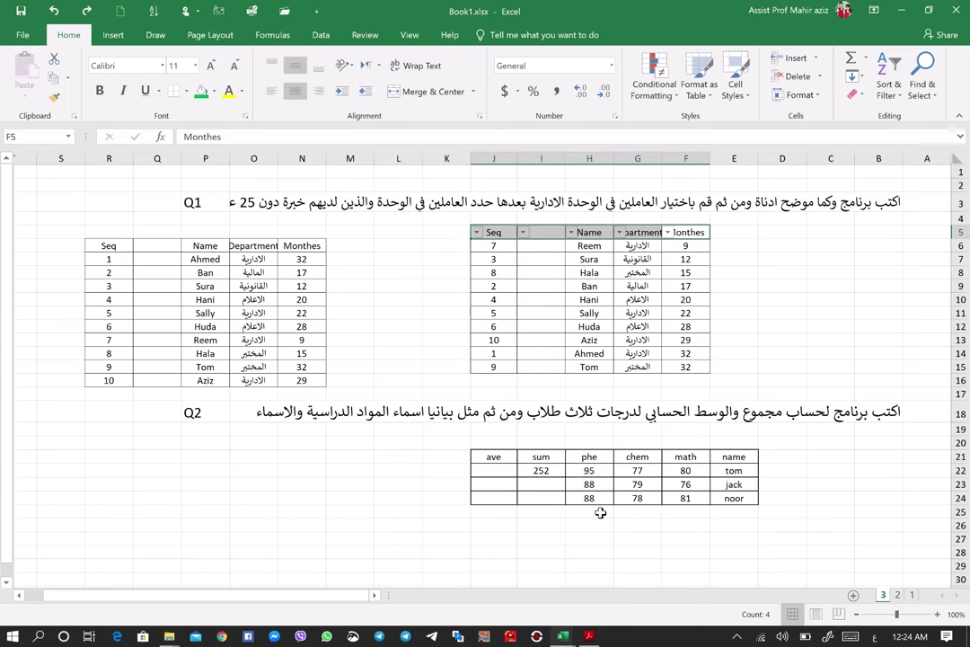
mouse_move(562, 637)
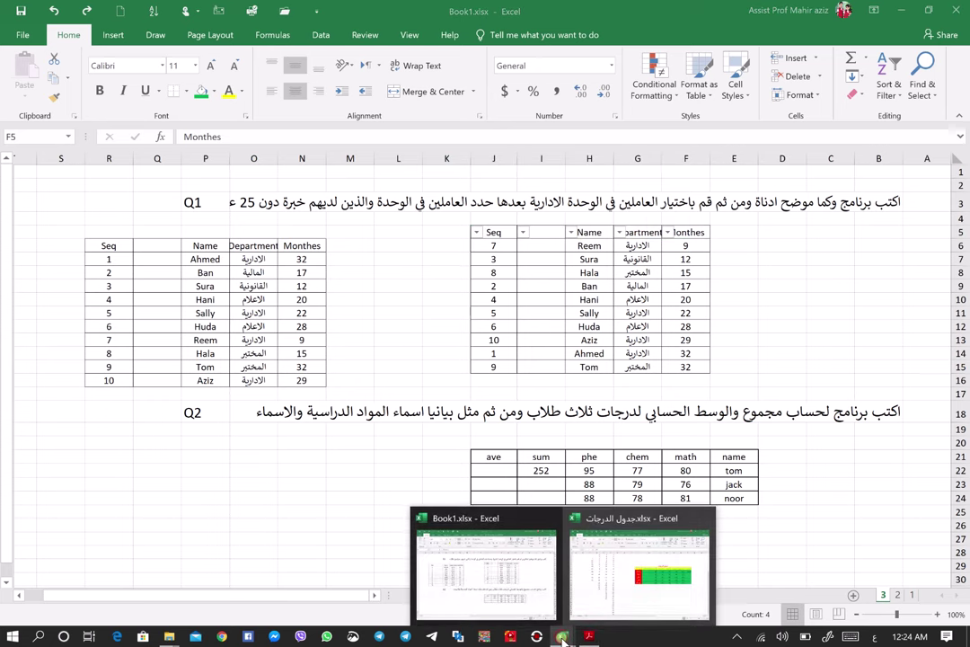
In the grades workbook, fill the P9 average formula down and select J8:N13 for charting
left_click(613, 585)
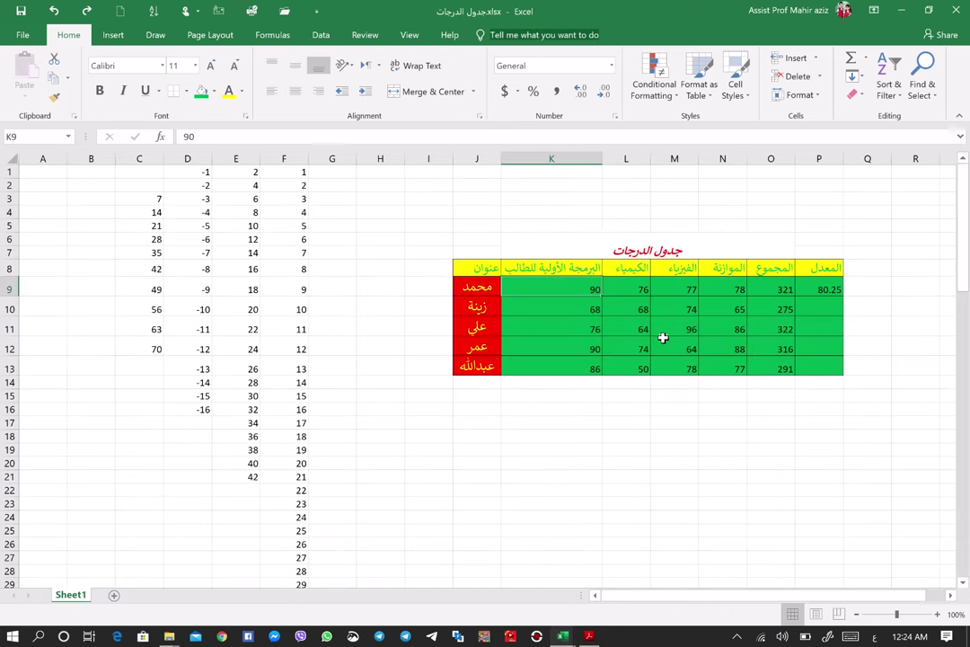
scroll(661, 334, "down", 2)
left_click(821, 210)
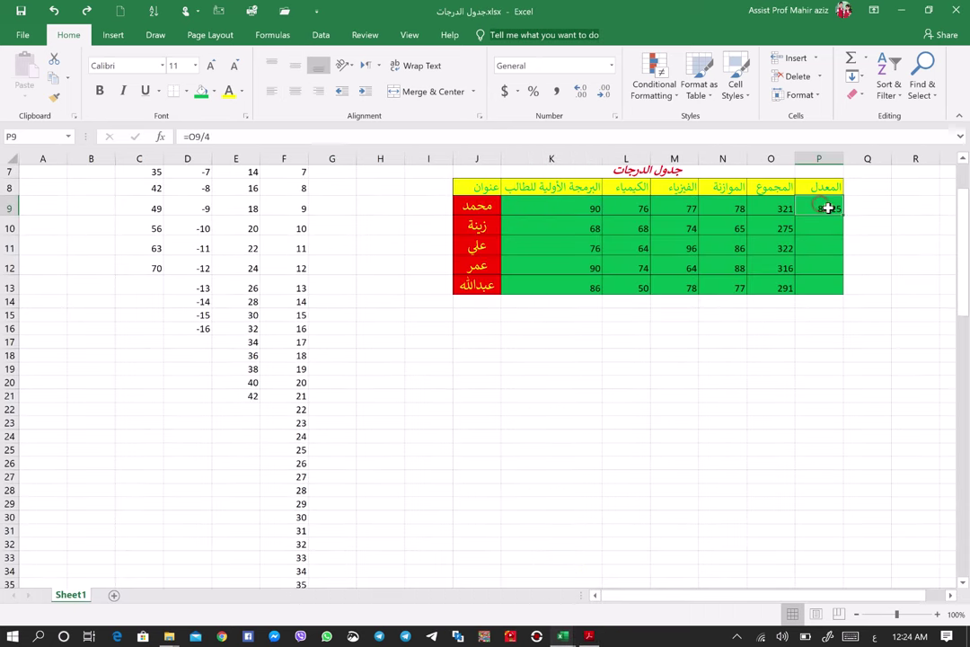
left_click_drag(842, 218, 836, 286)
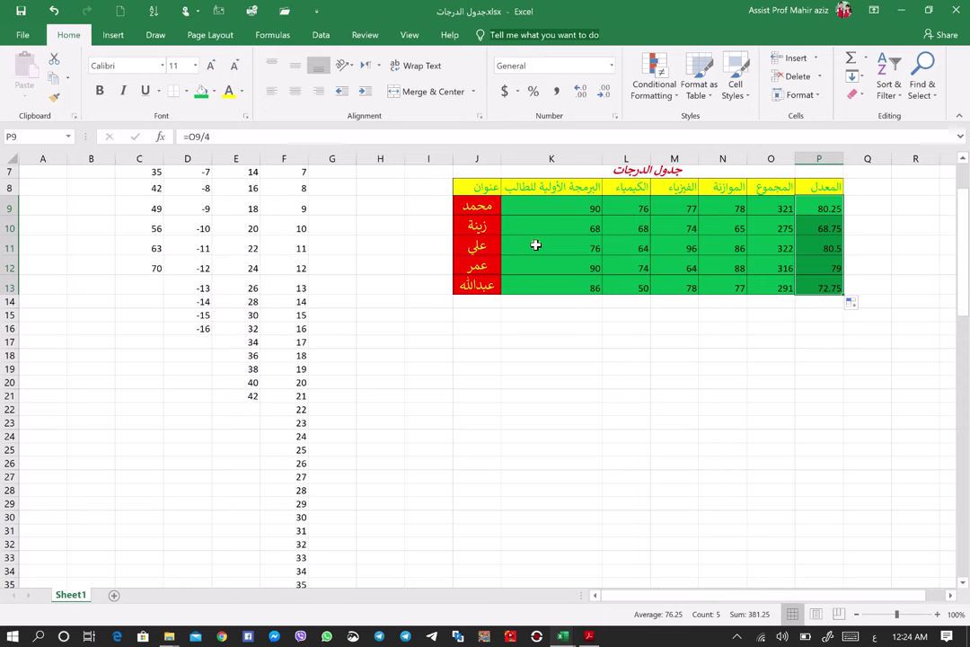
scroll(530, 247, "up", 2)
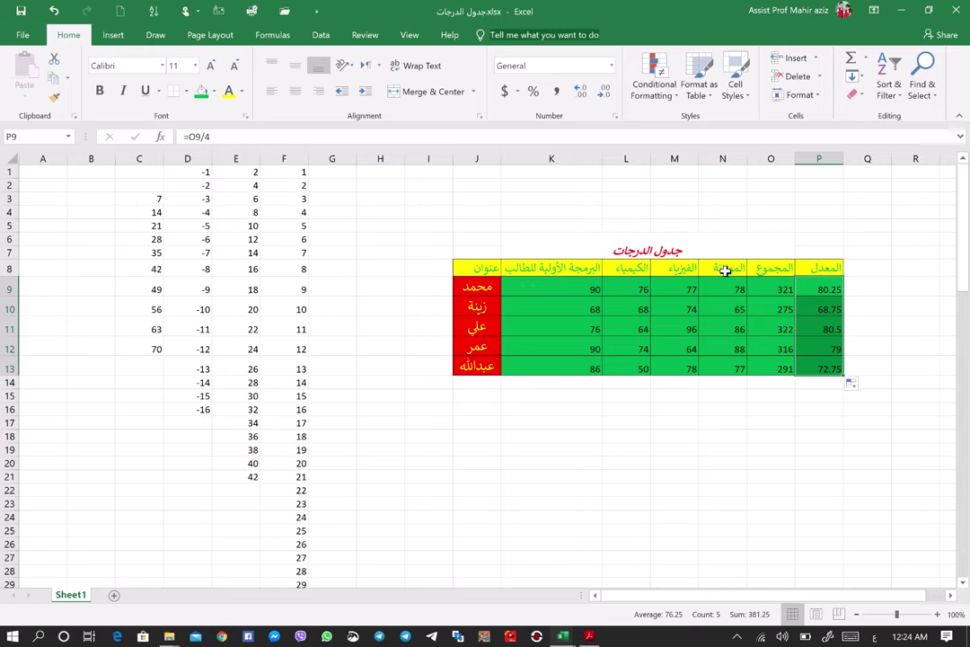
mouse_move(732, 269)
left_mouse_down()
mouse_move(726, 330)
mouse_move(645, 368)
mouse_move(479, 367)
left_mouse_up()
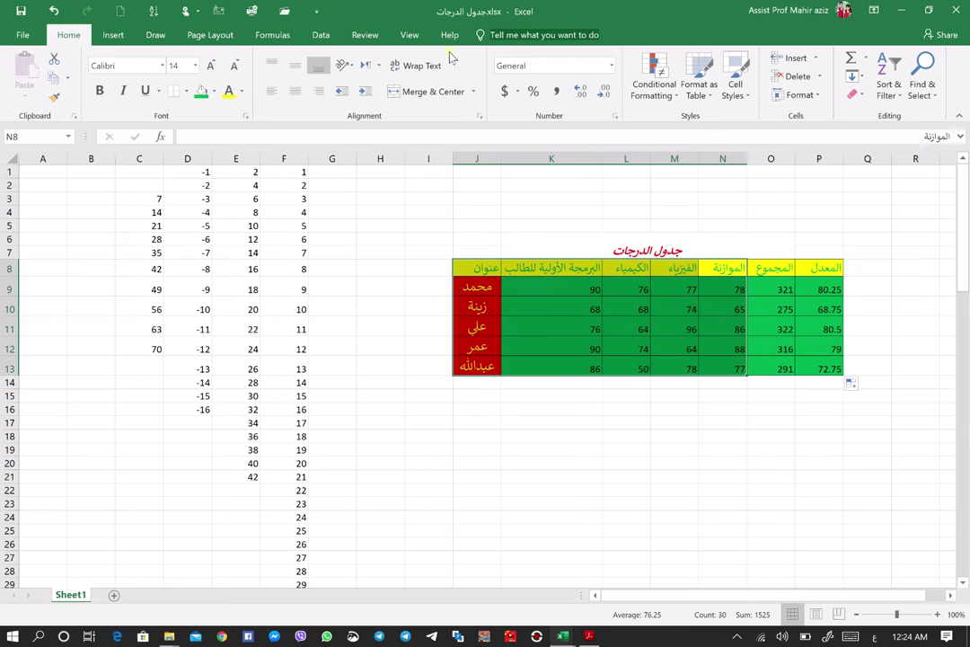
Insert a clustered column chart of the five students' four subject scores and move it below the table
left_click(112, 35)
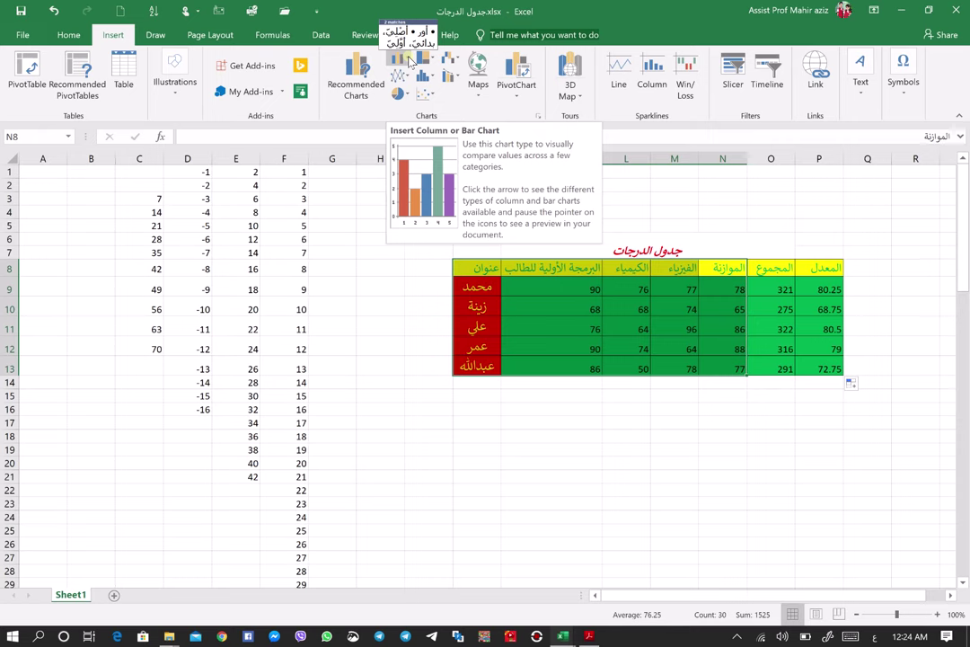
left_click(406, 59)
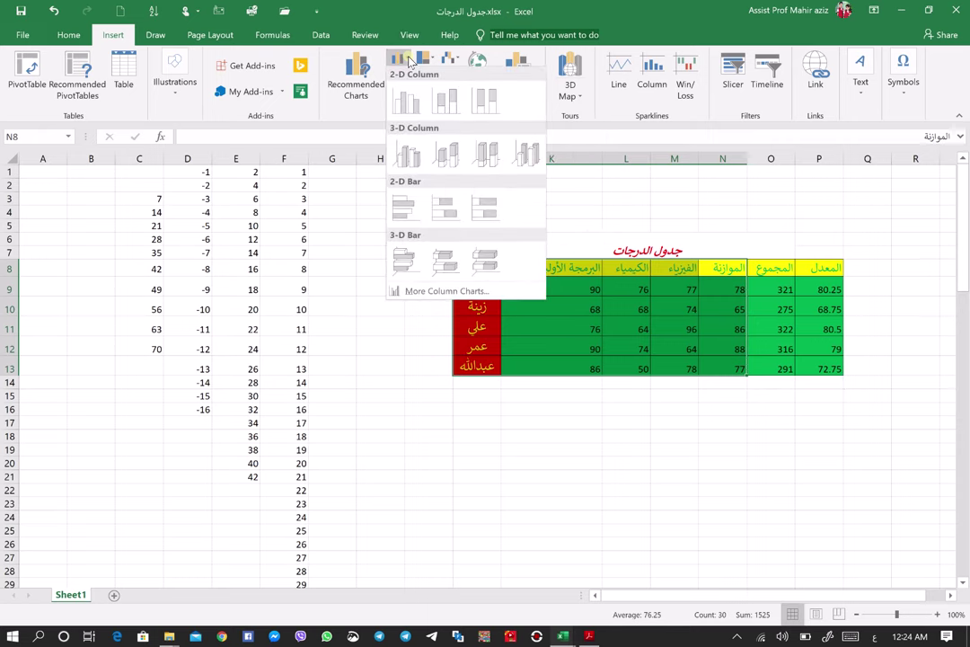
left_click(406, 94)
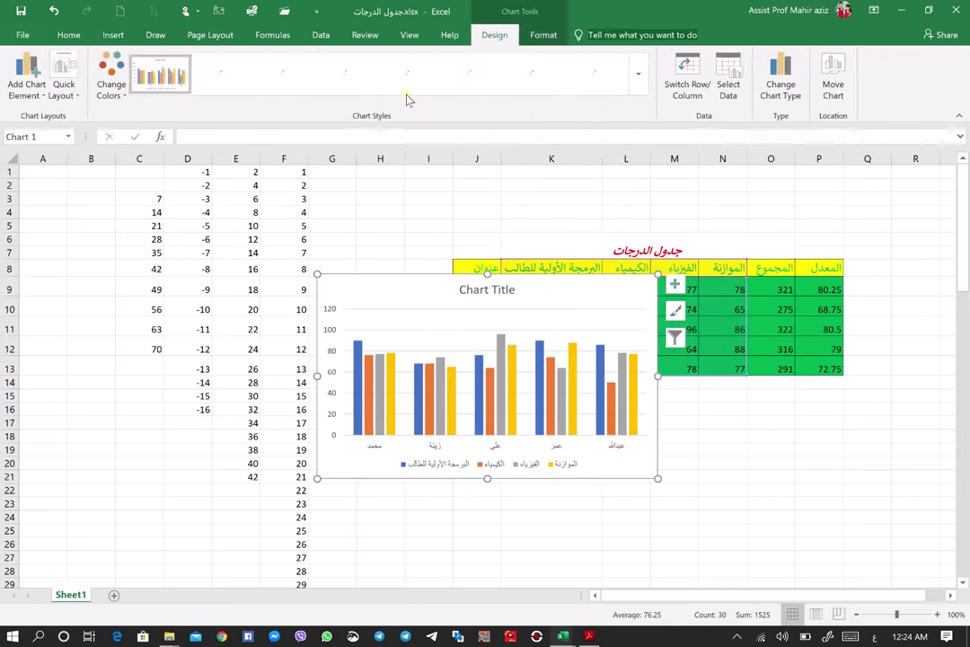
left_click_drag(410, 302, 185, 275)
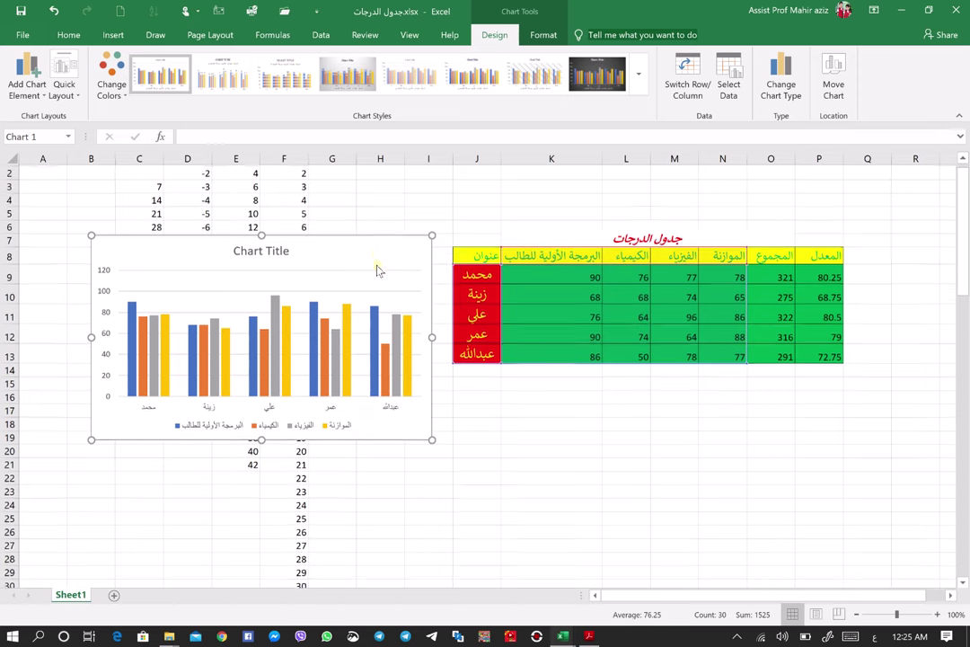
scroll(379, 270, "down", 2)
mouse_move(336, 181)
left_mouse_down()
mouse_move(649, 411)
mouse_move(712, 336)
left_mouse_up()
scroll(680, 350, "down", 2)
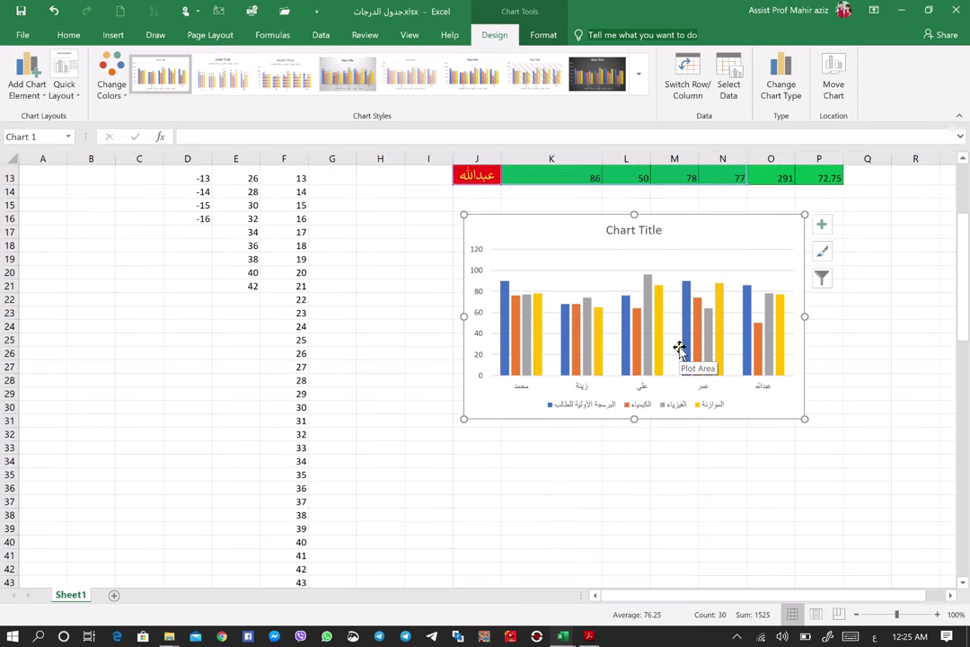
Add a data table and axis titles to the chart, apply a dark style, and move it
left_click(823, 225)
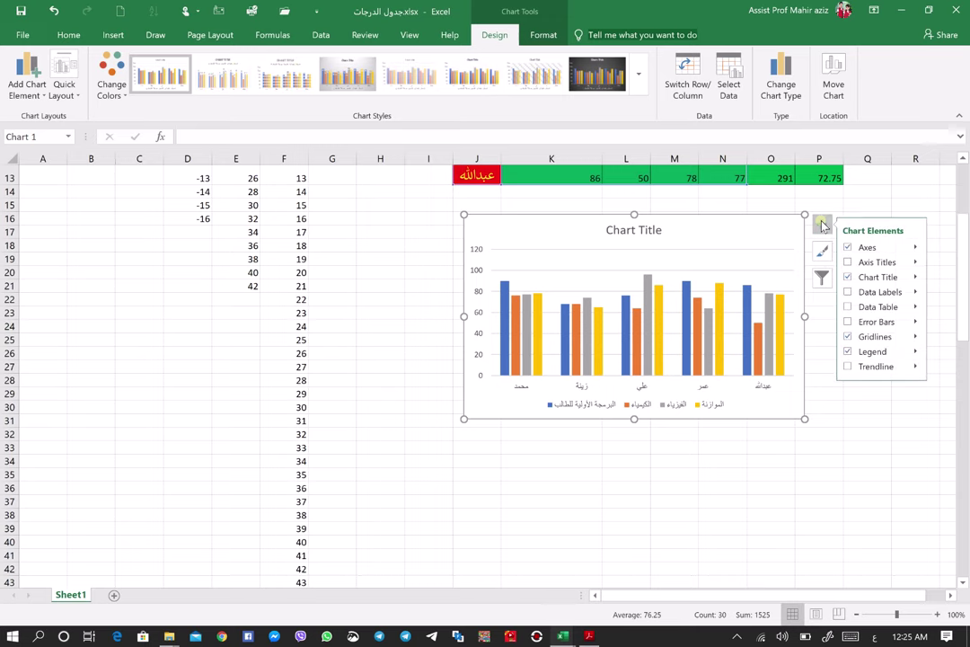
left_click(848, 307)
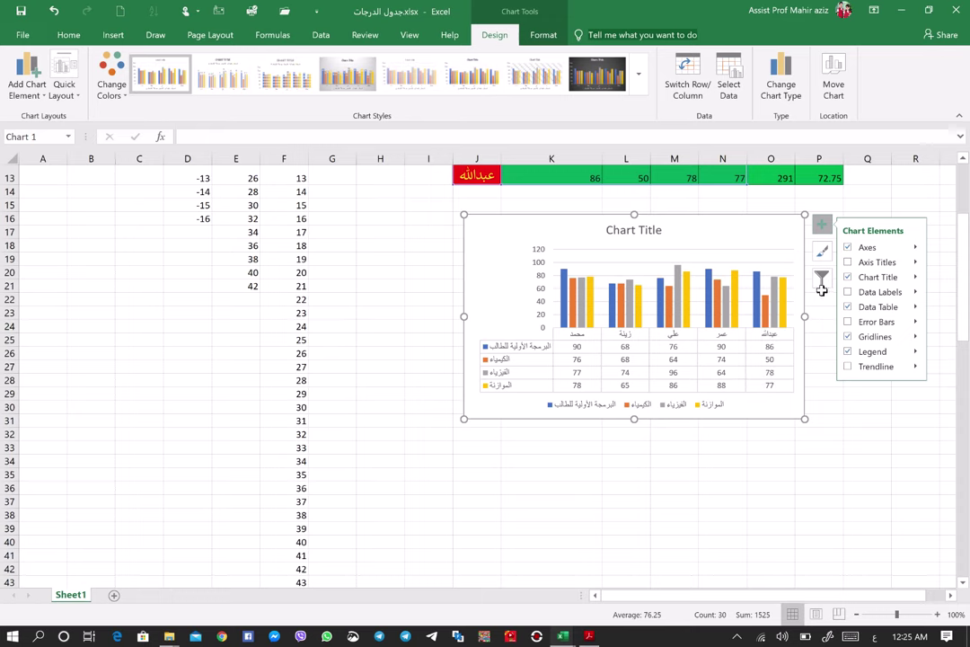
left_click(858, 262)
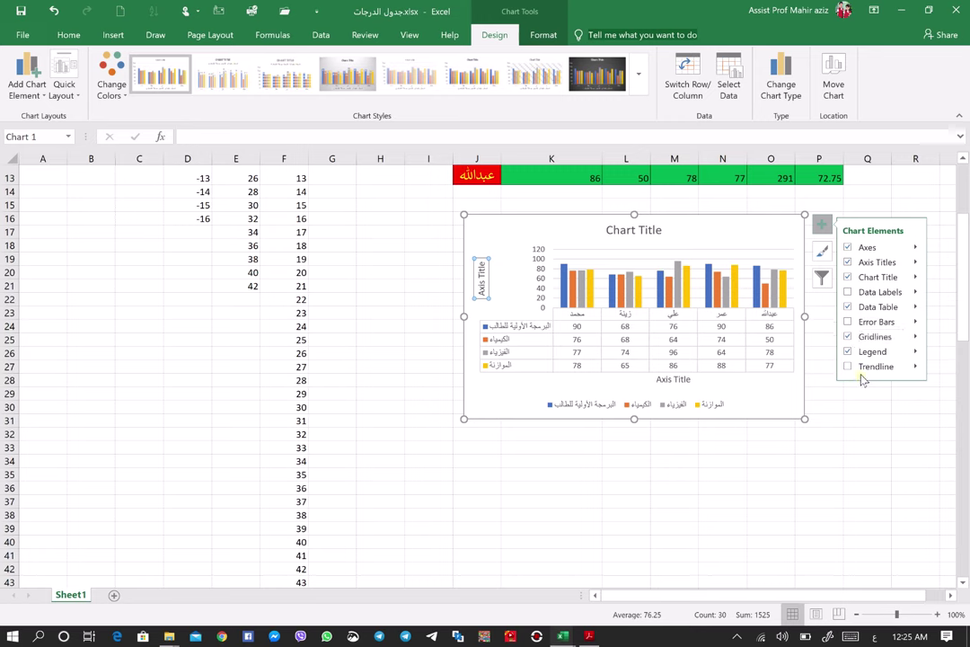
left_click(822, 253)
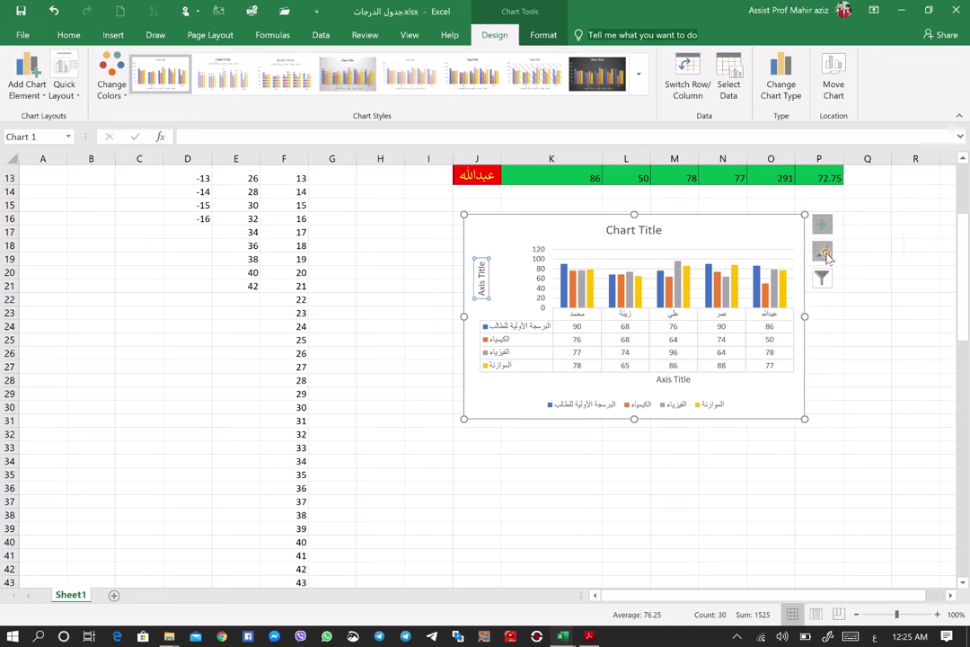
scroll(387, 431, "down", 3)
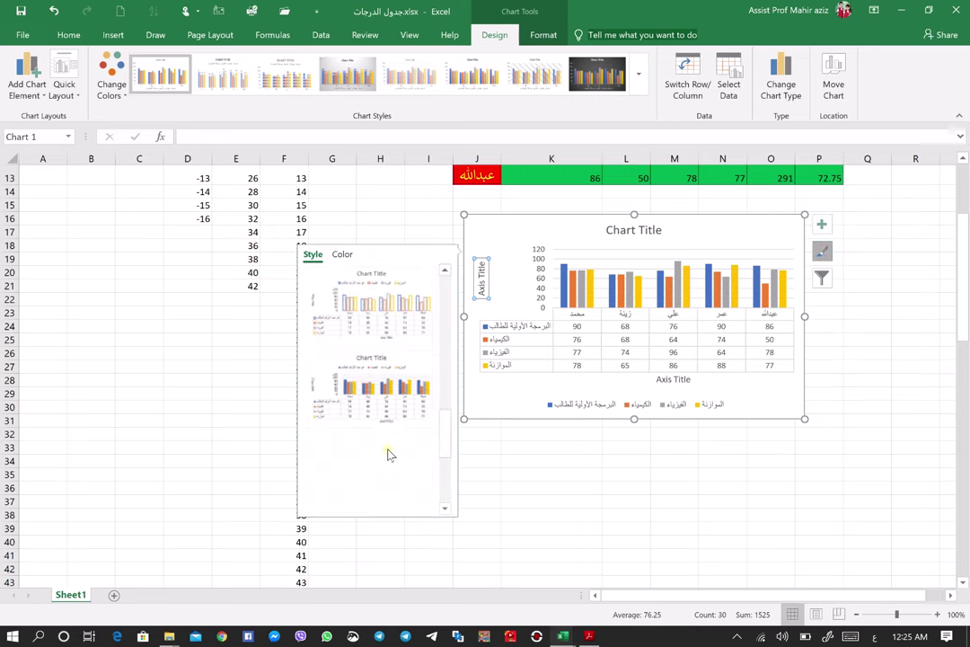
left_click(388, 467)
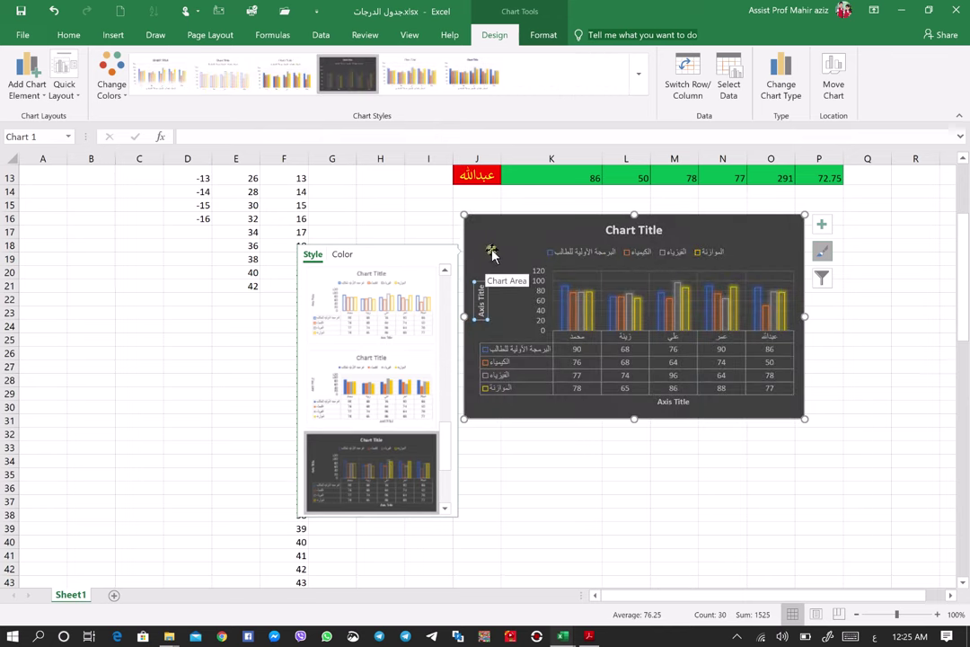
left_click_drag(492, 253, 511, 282)
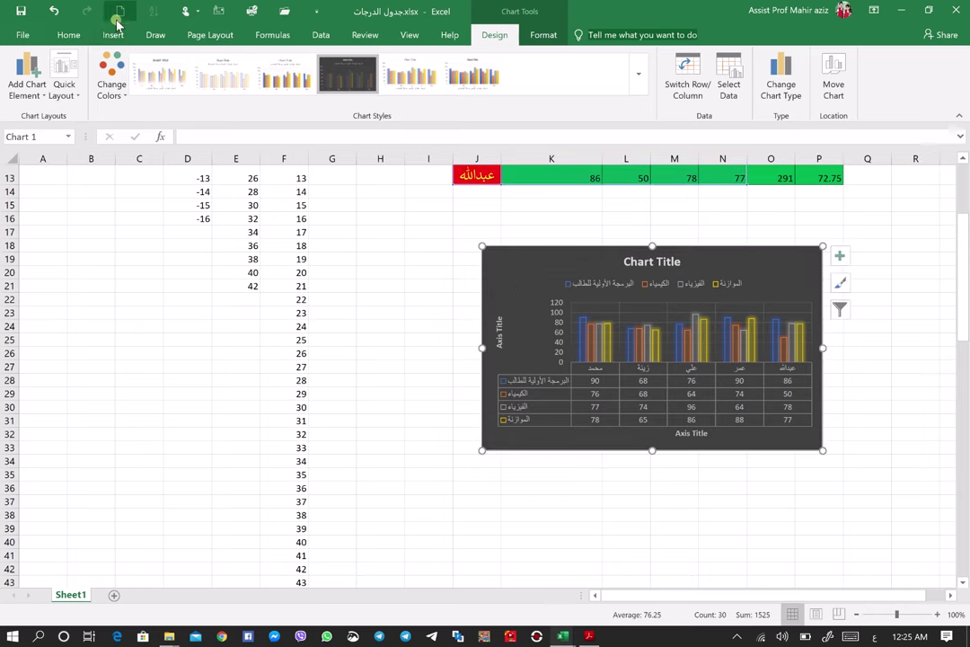
Undo all chart changes until the chart is gone, then select empty cell L26
left_click(55, 11)
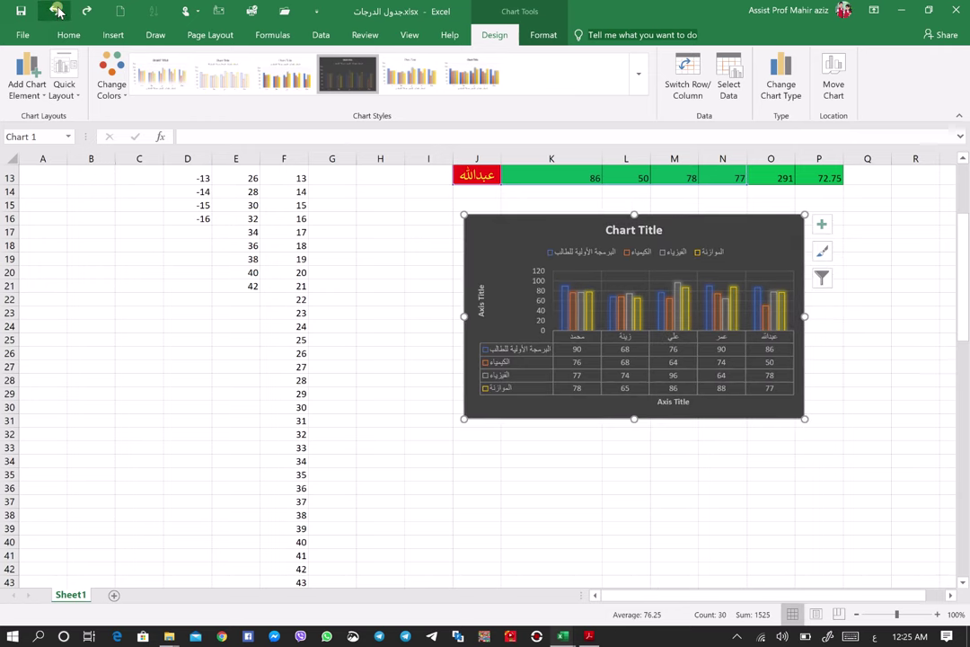
left_click(57, 11)
left_click(57, 11)
left_click(57, 10)
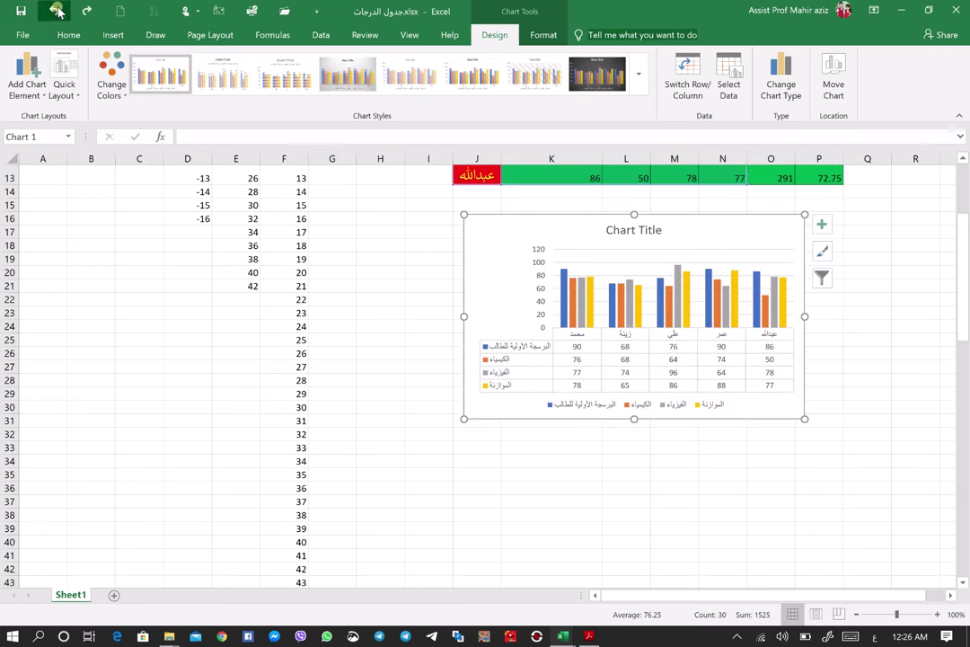
left_click(57, 11)
left_click(57, 11)
left_click(57, 11)
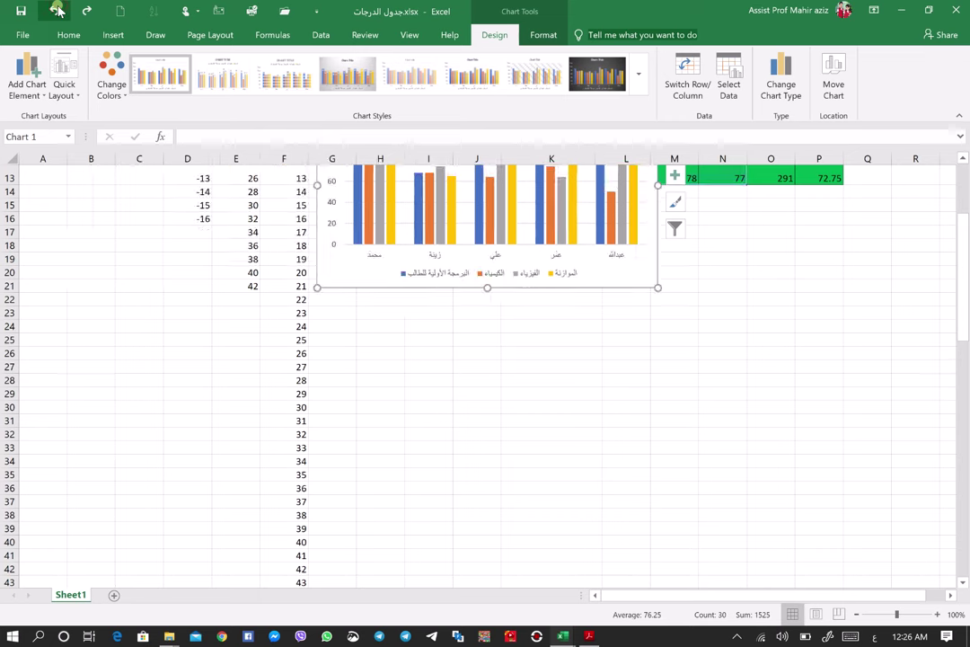
left_click(57, 11)
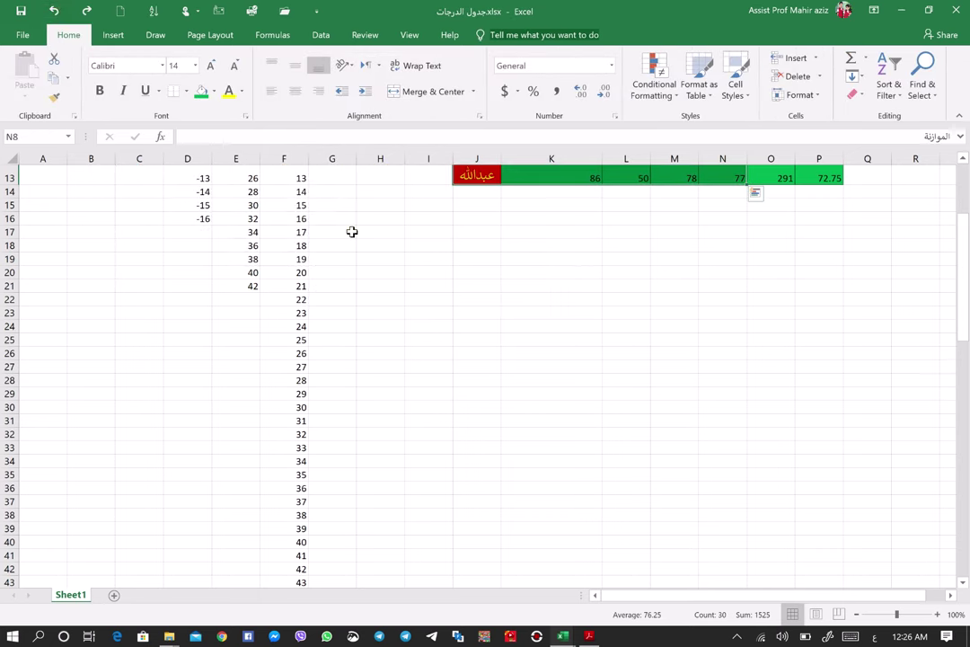
left_click_drag(494, 250, 490, 260)
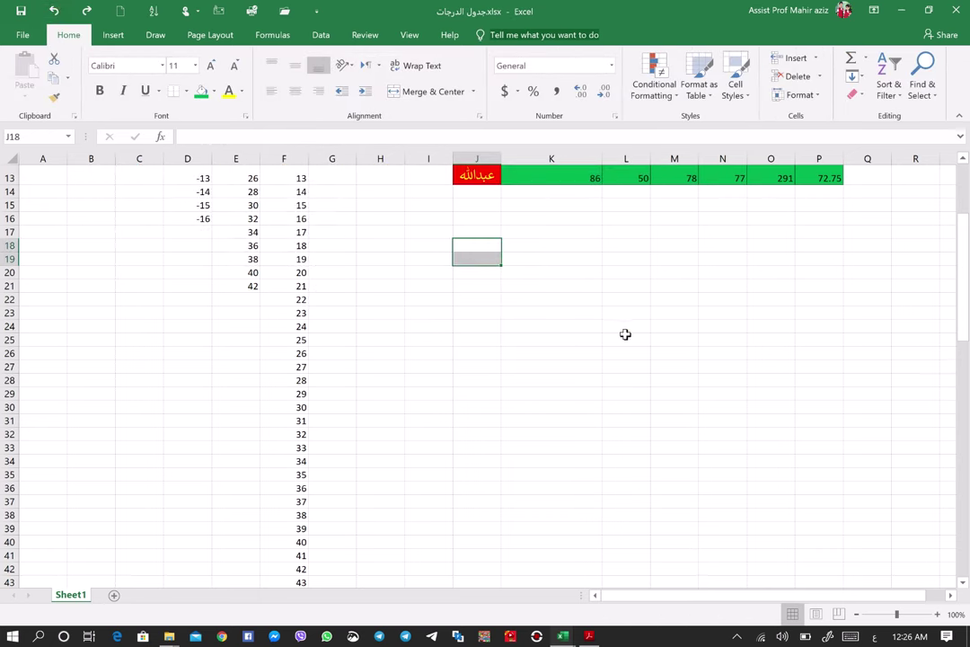
left_click(631, 359)
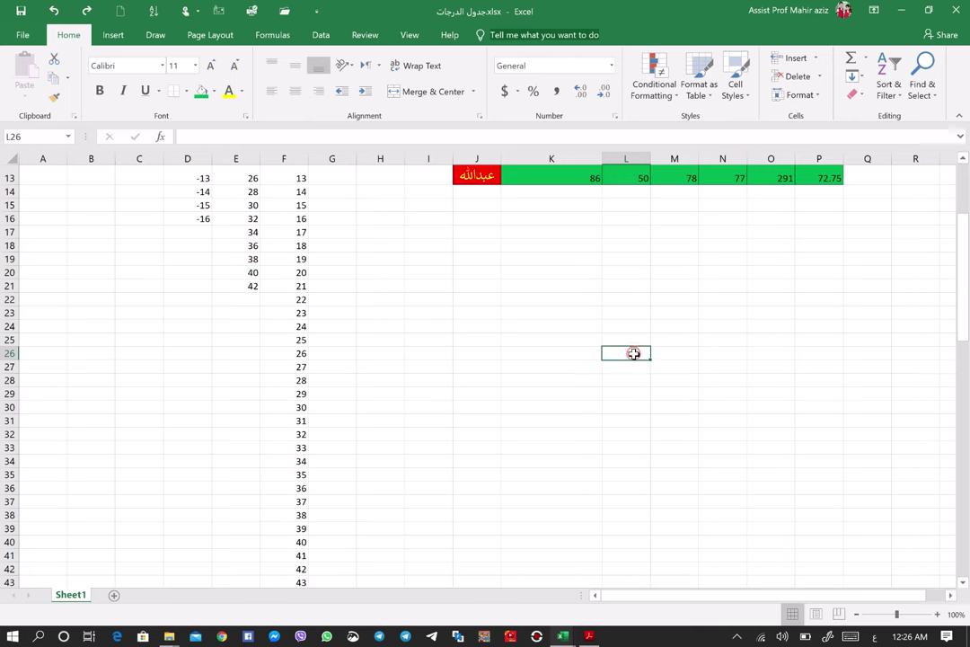
Insert an empty clustered column chart and open its Select Data settings
left_click(112, 36)
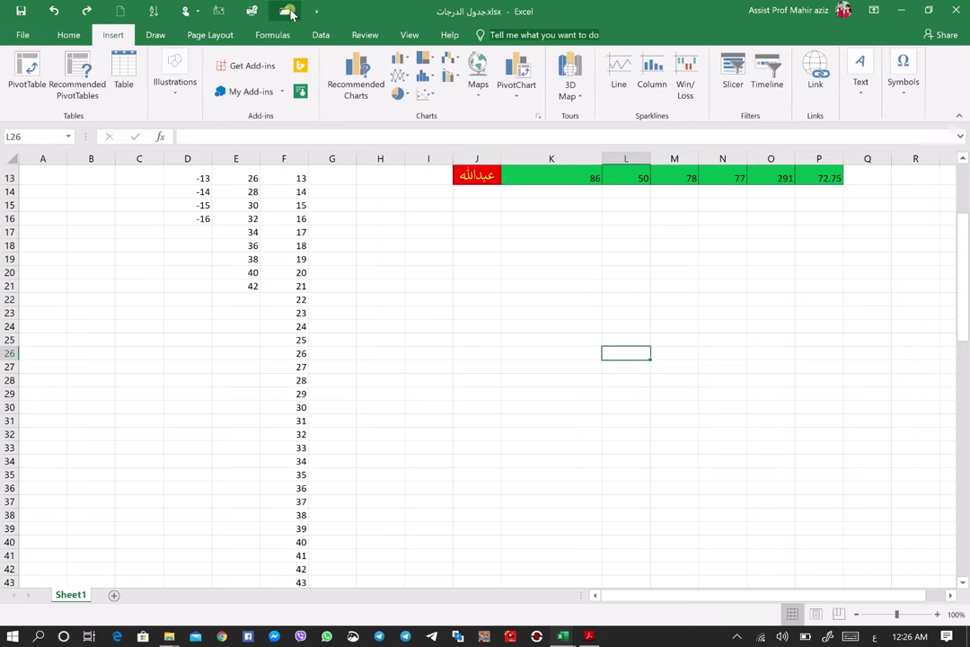
left_click(419, 61)
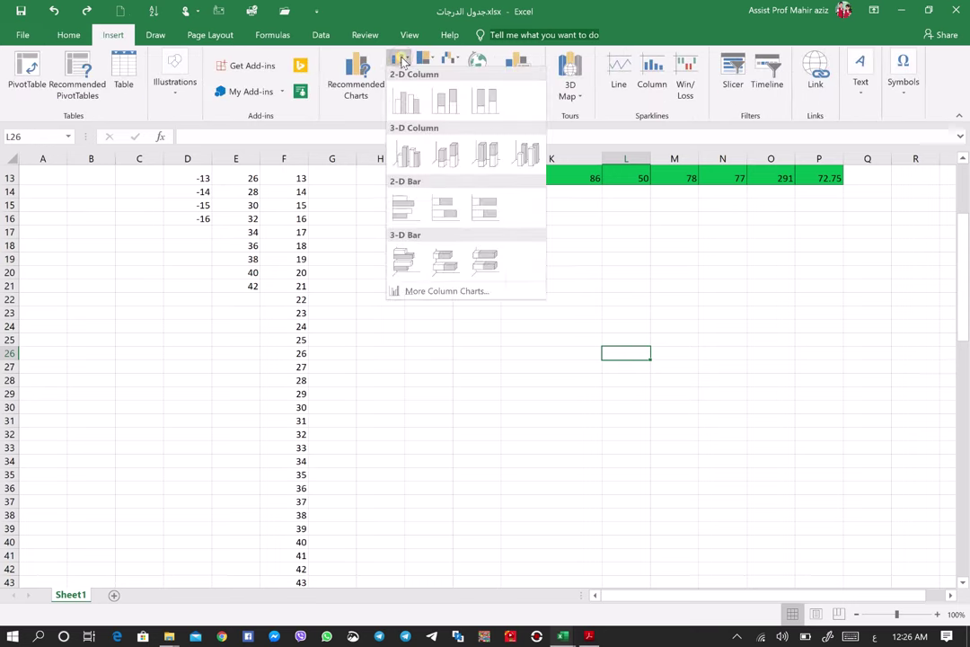
left_click(407, 104)
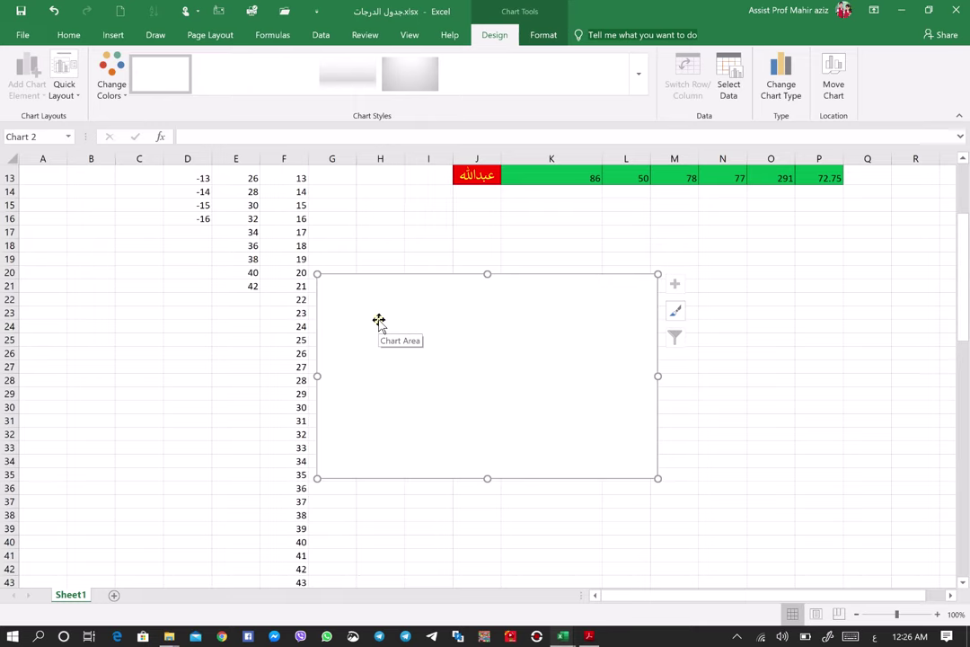
right_click(514, 385)
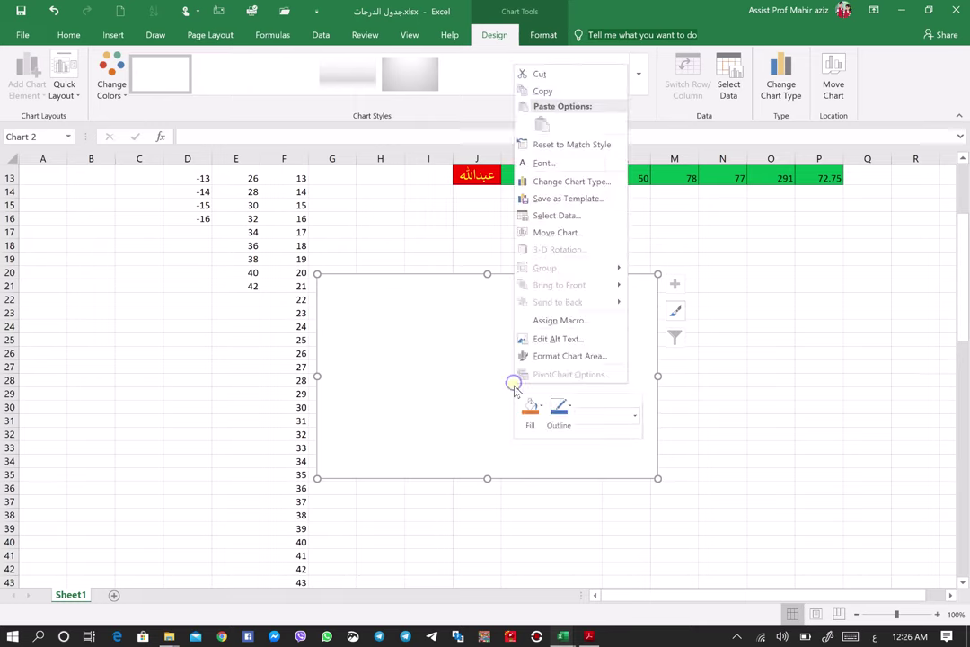
left_click(566, 218)
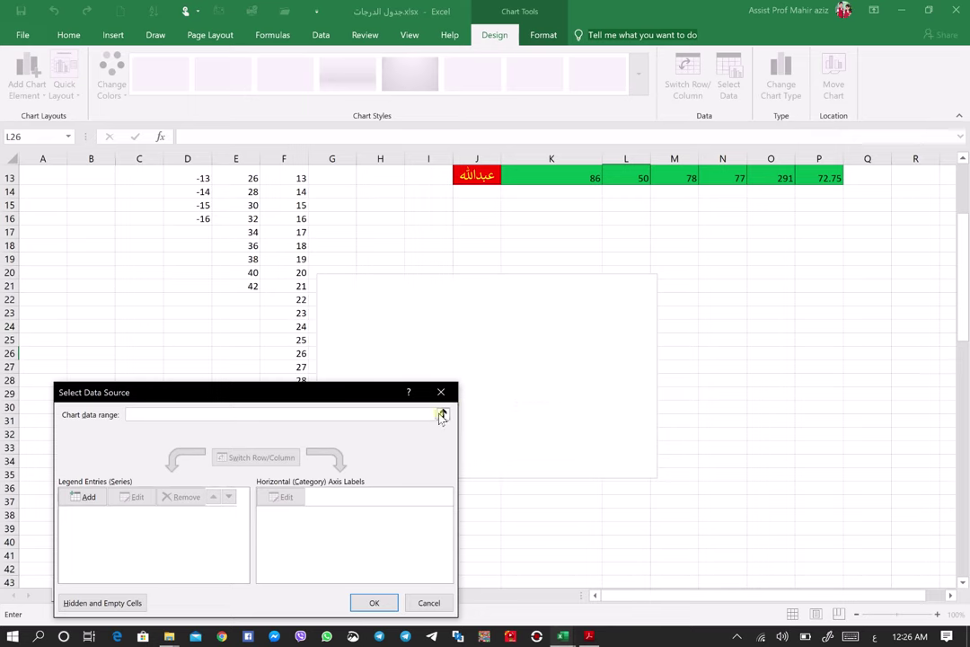
Set the chart's data range to the totals in O9:O13
left_click(443, 414)
left_click(771, 326)
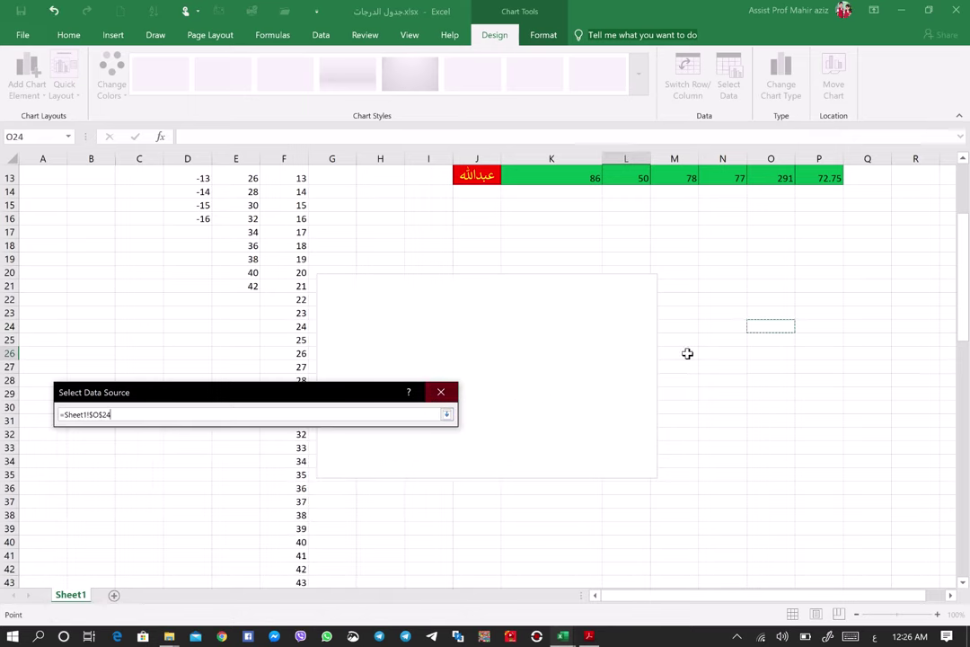
scroll(686, 353, "up", 3)
scroll(899, 305, "up", 1)
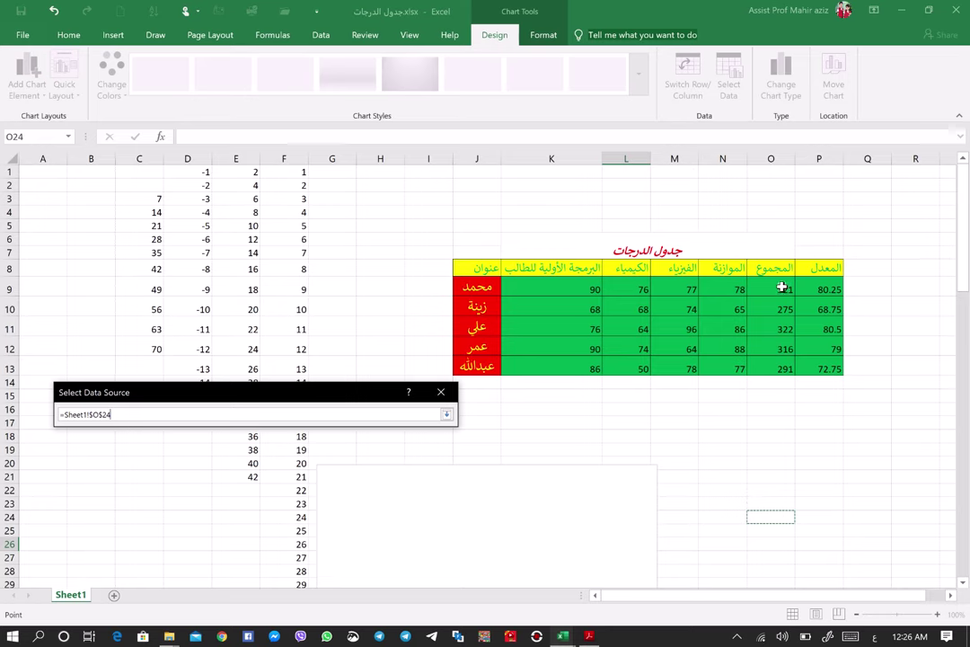
left_click_drag(783, 288, 759, 361)
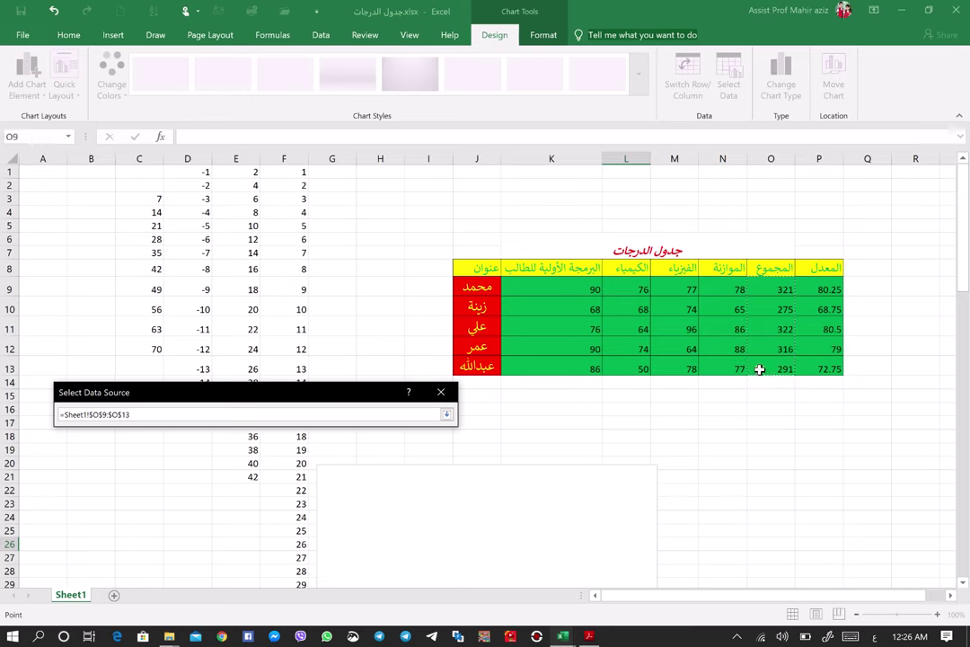
left_click(446, 415)
Use the student names in J9:J13 as the horizontal axis labels and apply
left_click(269, 497)
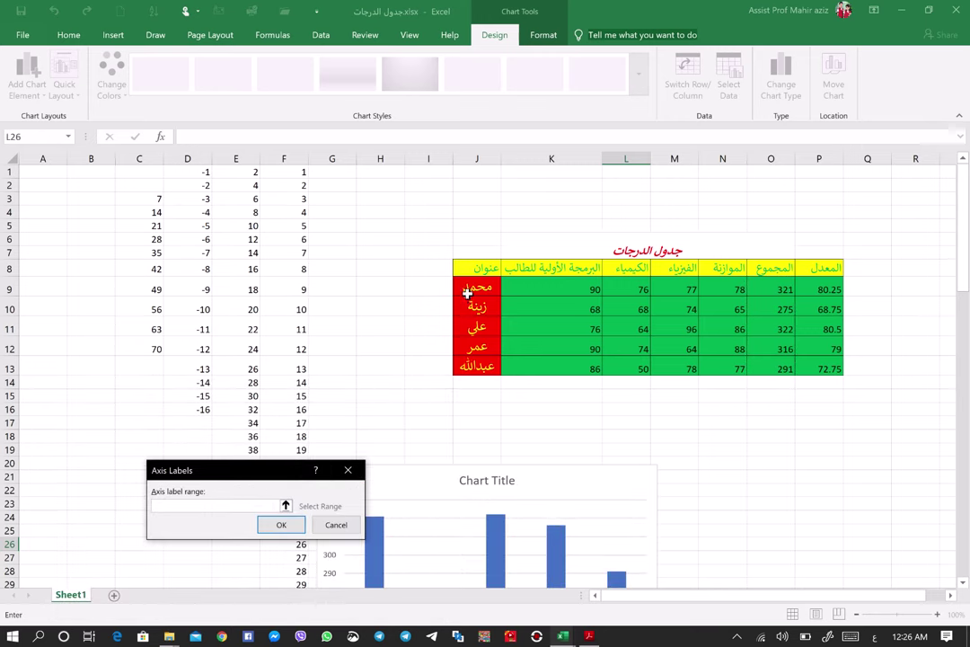
left_click_drag(467, 293, 466, 367)
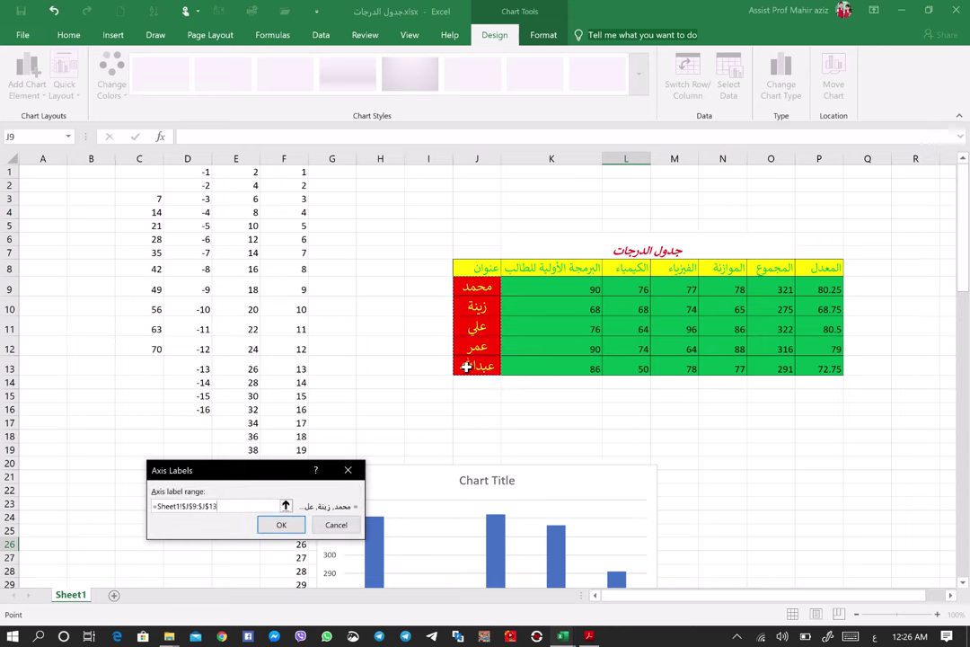
left_click(281, 525)
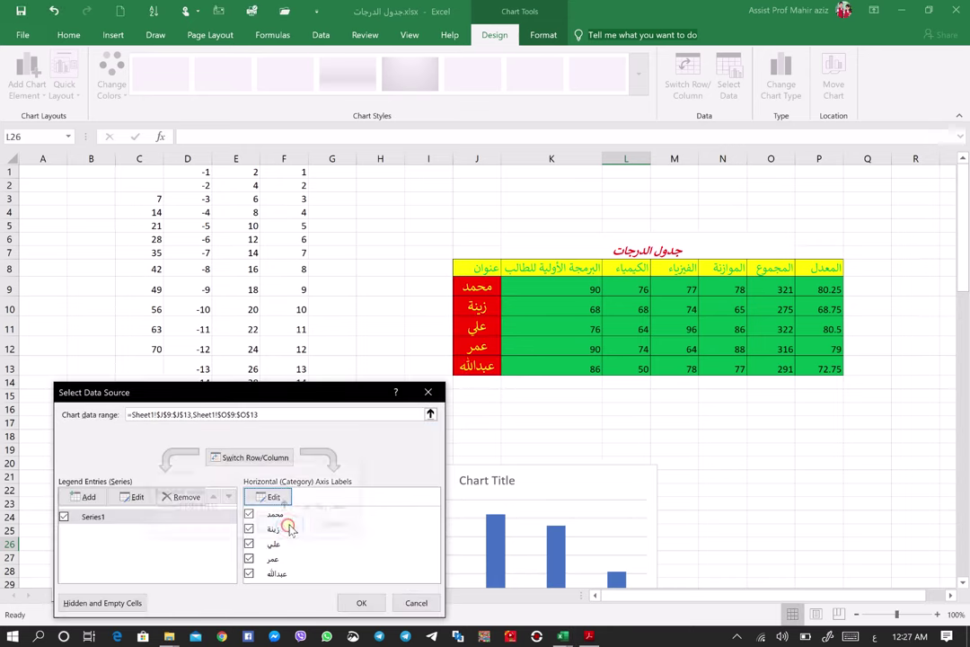
left_click(362, 603)
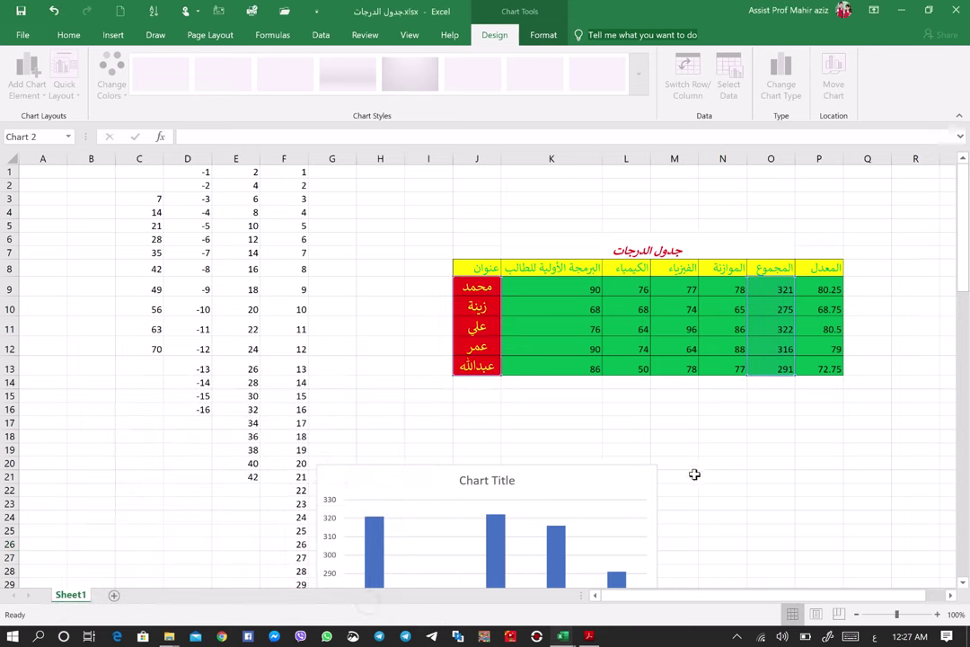
scroll(710, 469, "down", 2)
scroll(728, 464, "down", 3)
scroll(728, 463, "down", 1)
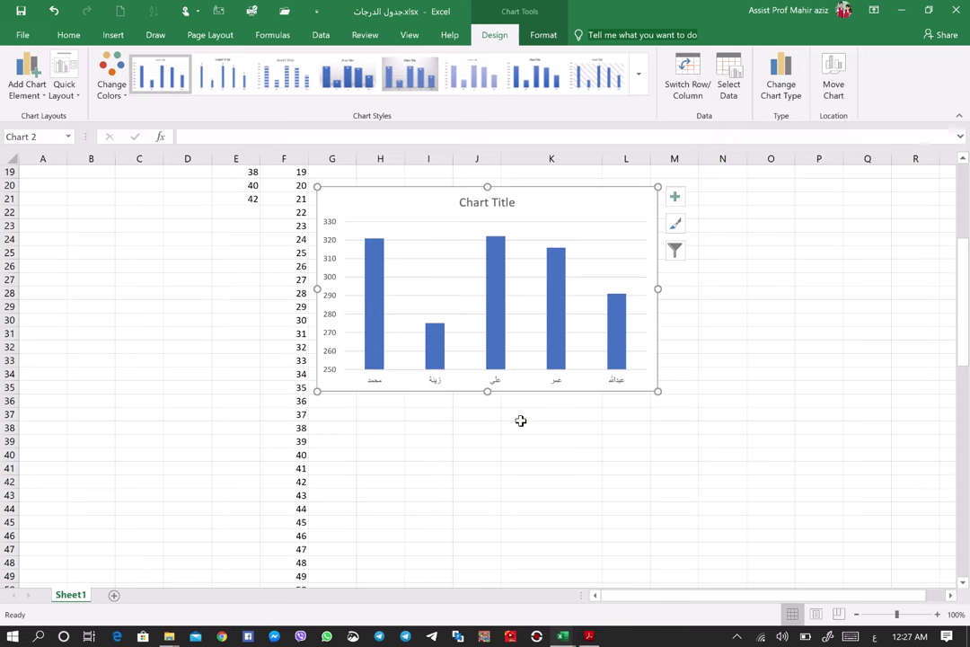
Scroll up to the grades table and bring the Book1.xlsx window to the front
scroll(688, 479, "up", 5)
scroll(689, 476, "up", 1)
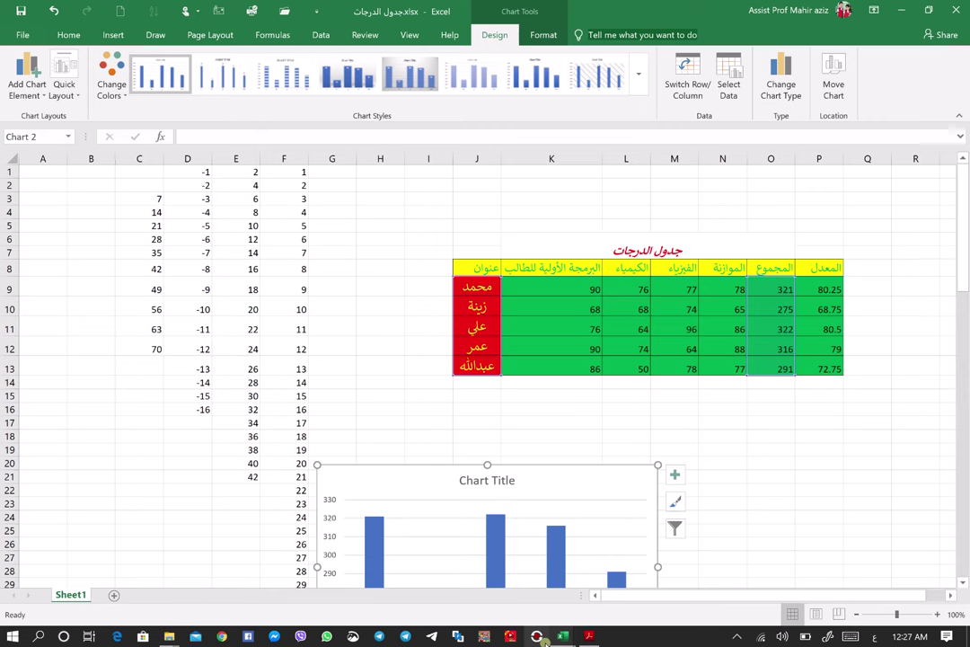
mouse_move(562, 636)
left_click(477, 574)
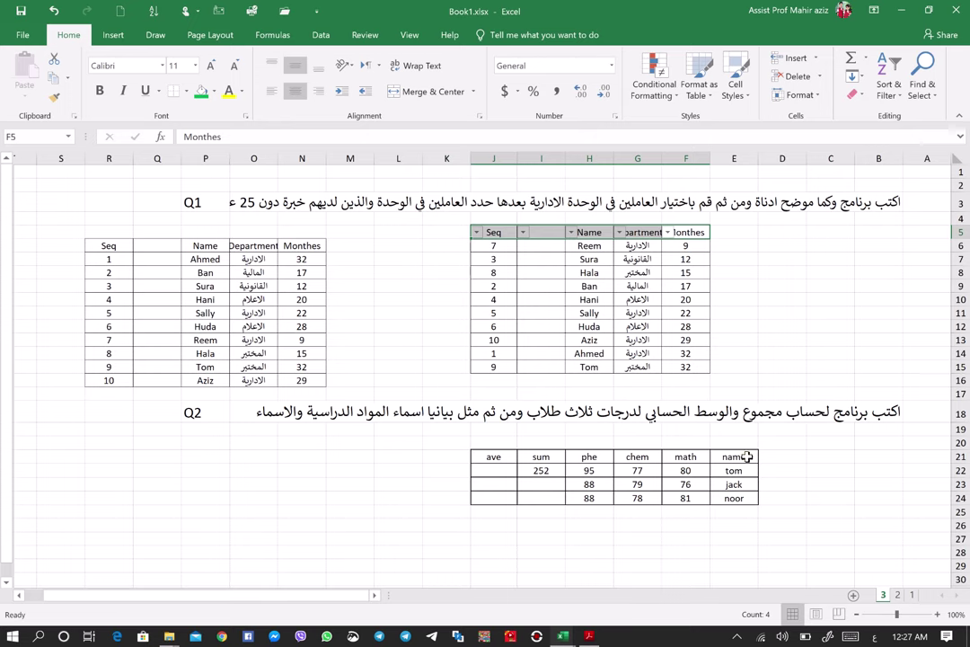
Copy the name header cell E21 and open Insert Hyperlink for it
left_click(716, 459)
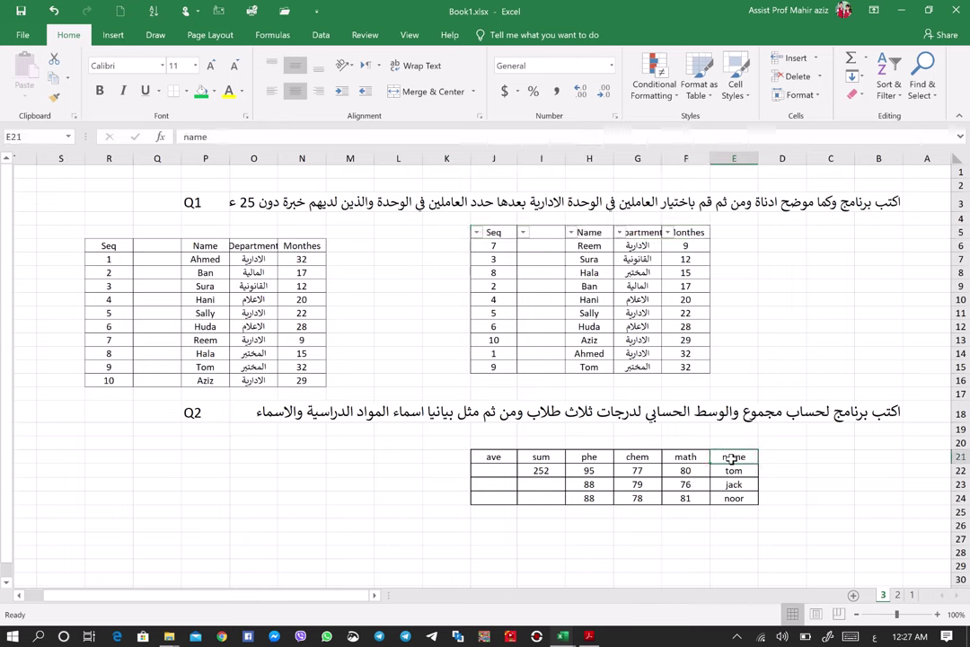
right_click(734, 458)
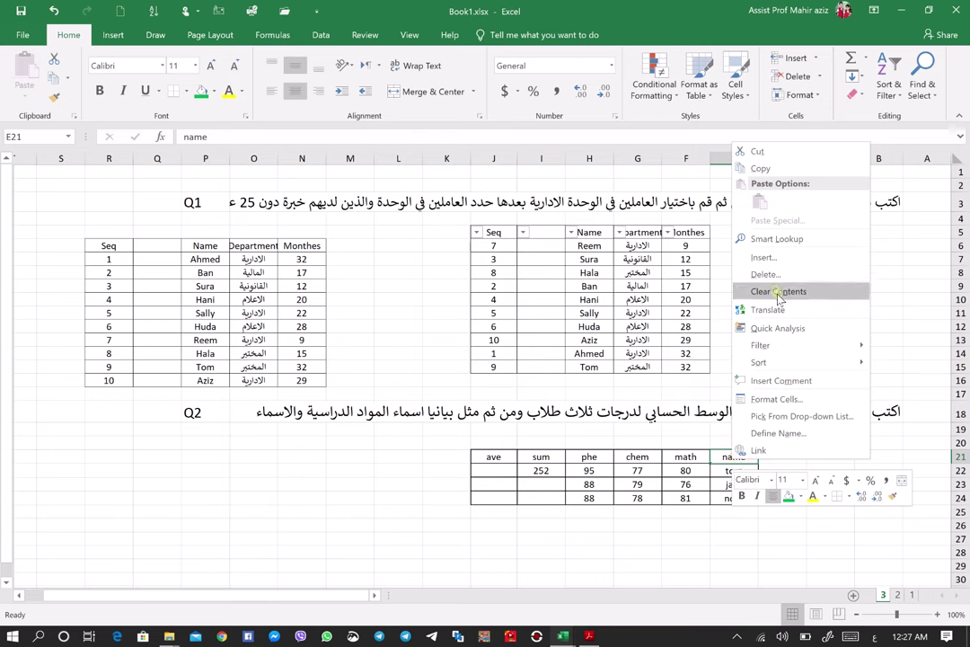
left_click(781, 169)
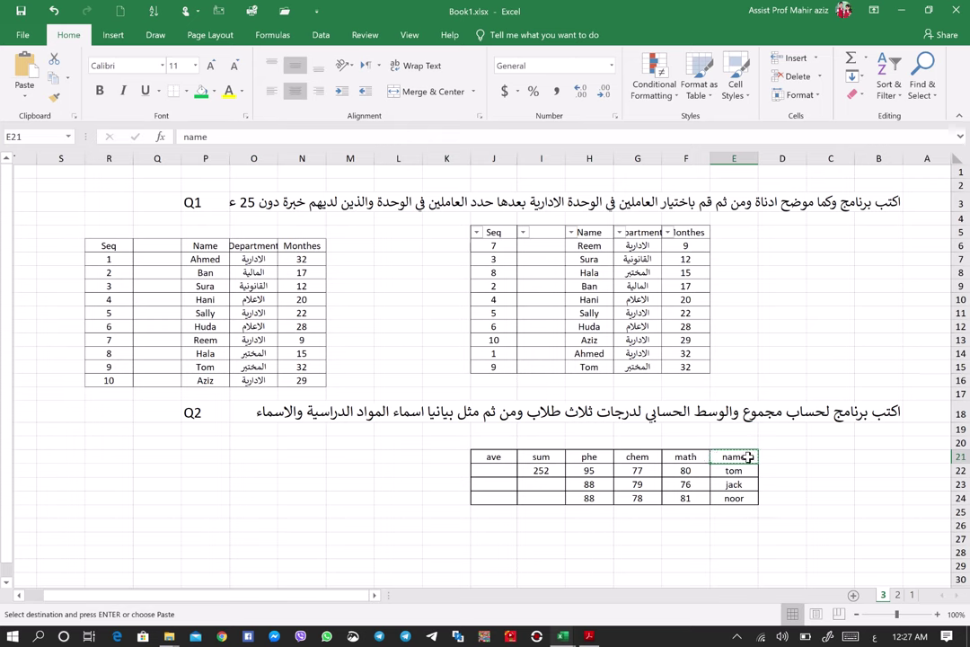
right_click(749, 458)
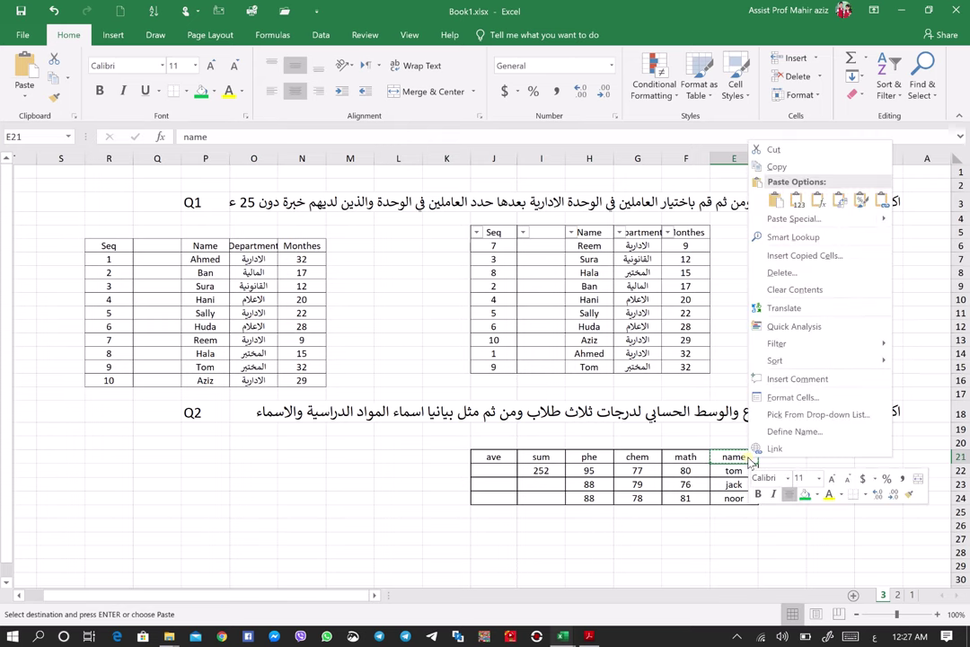
left_click(771, 448)
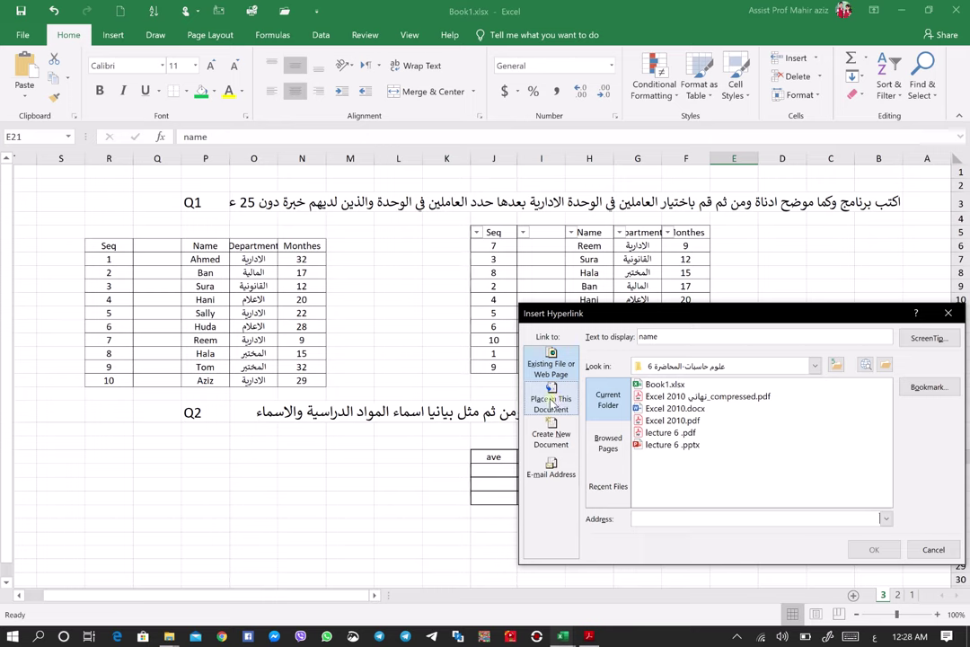
Link the name header in E21 to sheet 1, test the link, then go back to sheet 3
left_click(551, 403)
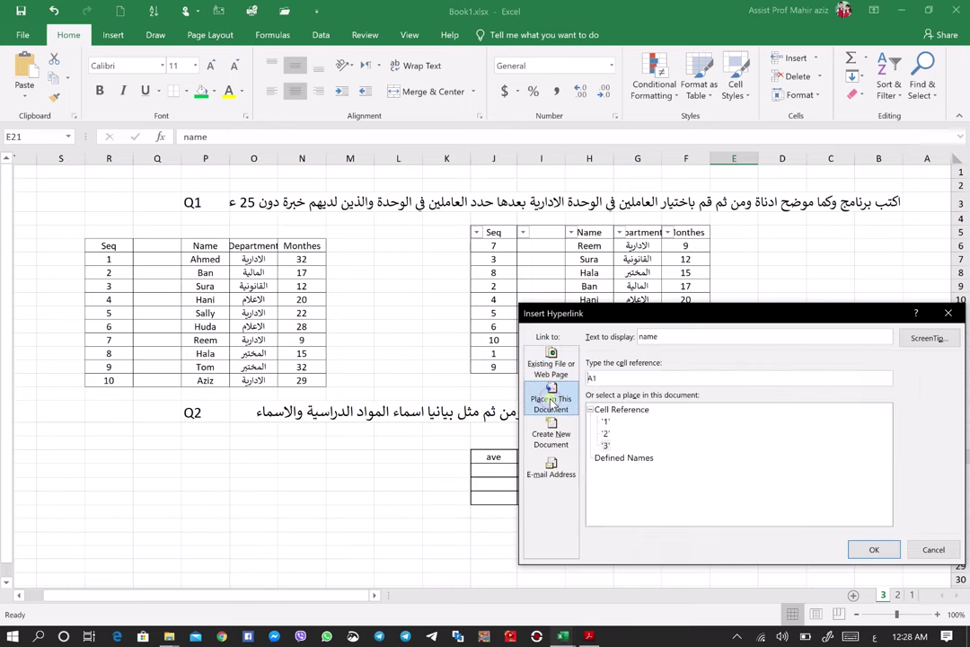
left_click(605, 424)
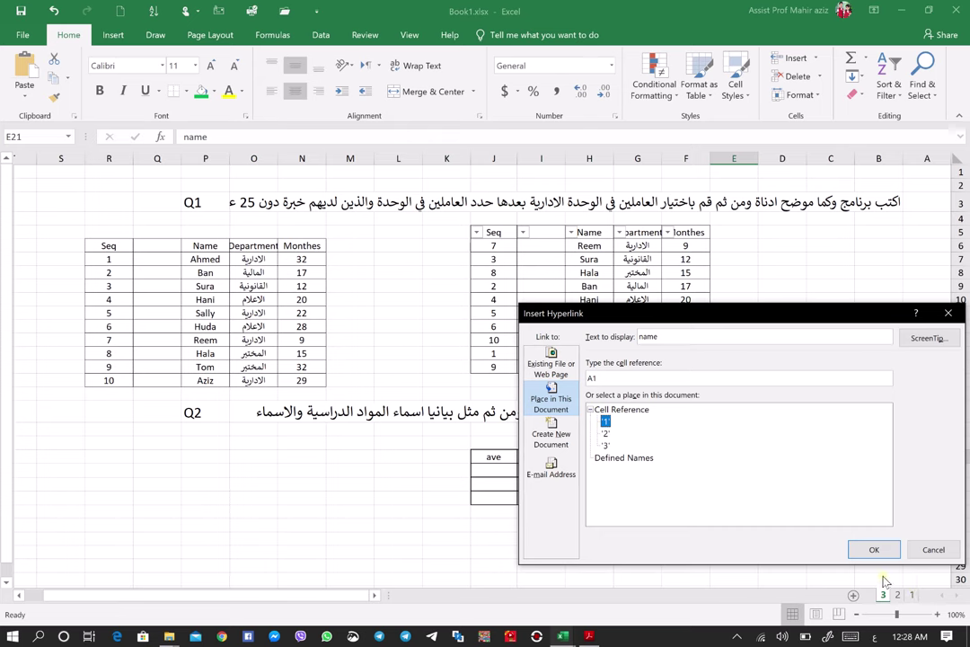
left_click(875, 549)
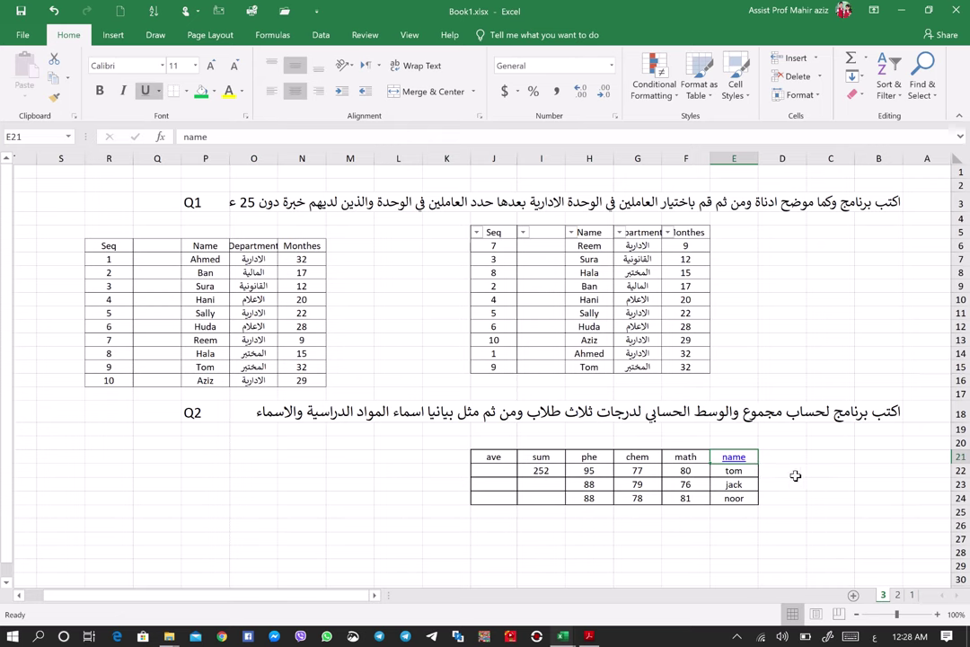
left_click(741, 460)
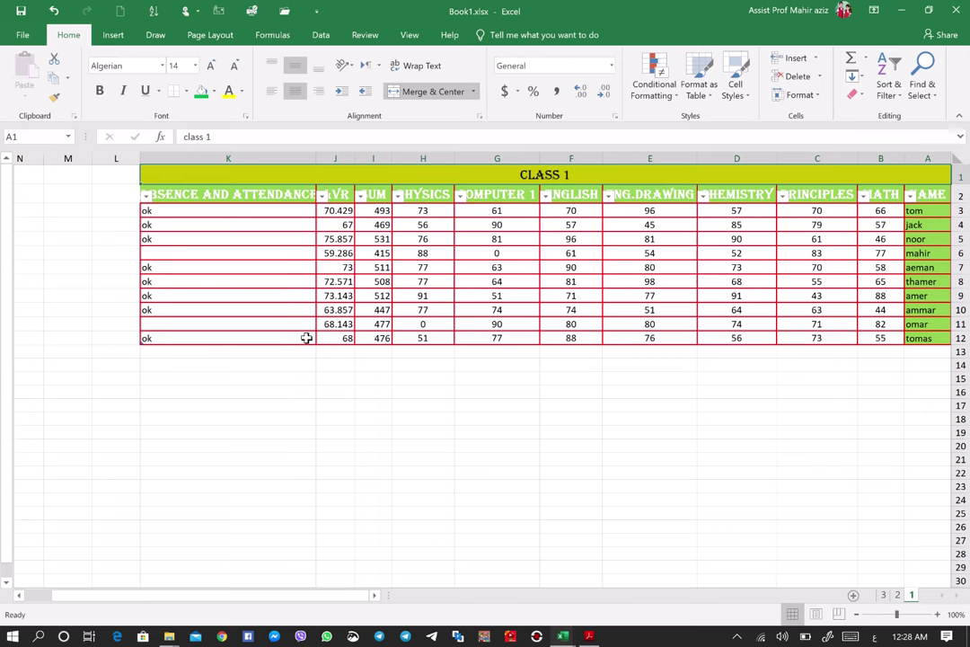
left_click(885, 595)
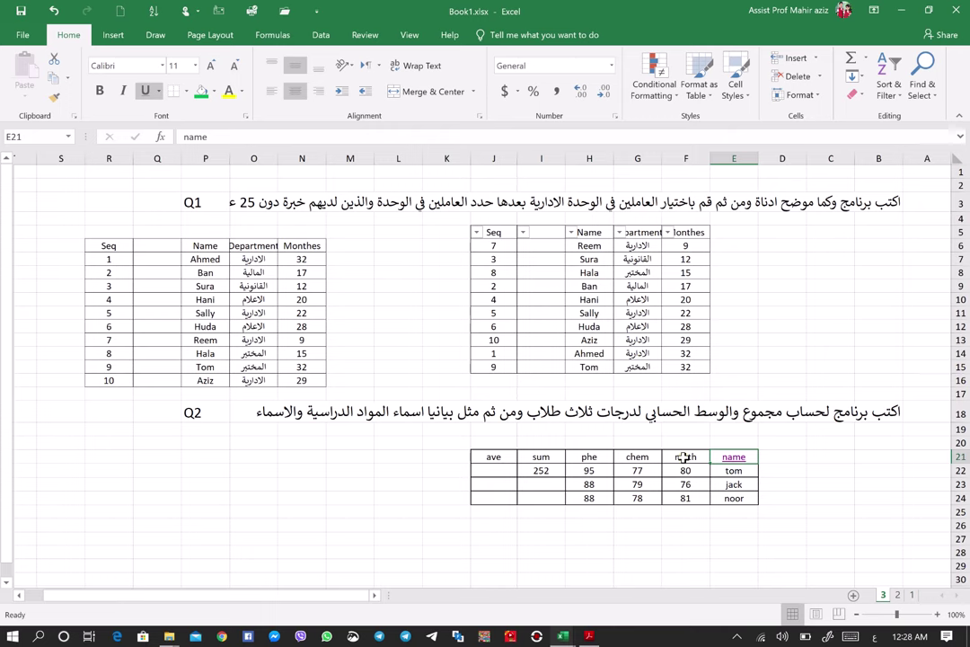
Hyperlink the math header in F21 to the existing file Excel 2010.pdf
left_click(685, 457)
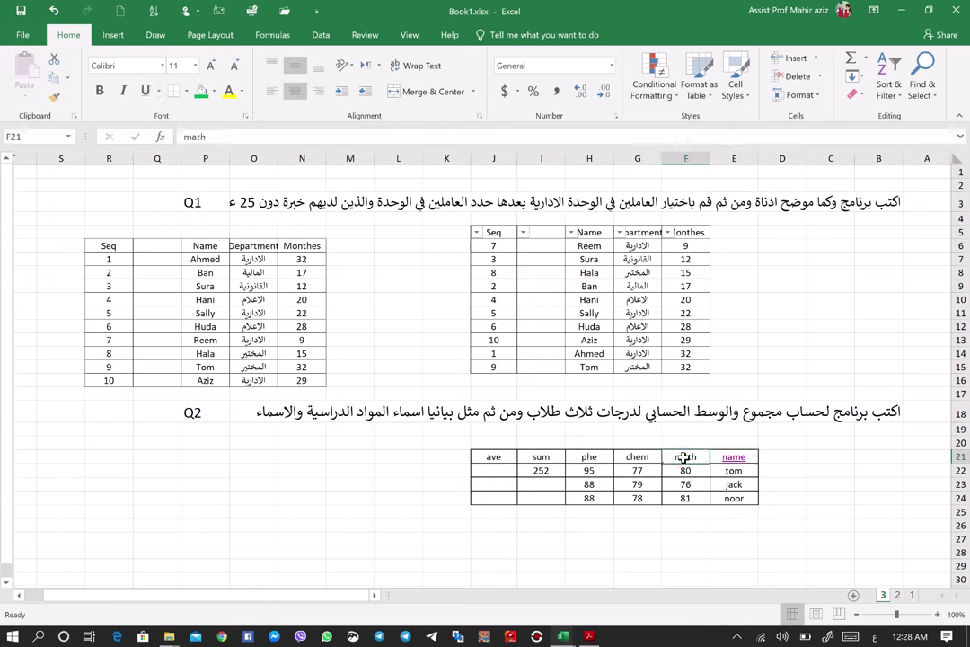
right_click(685, 458)
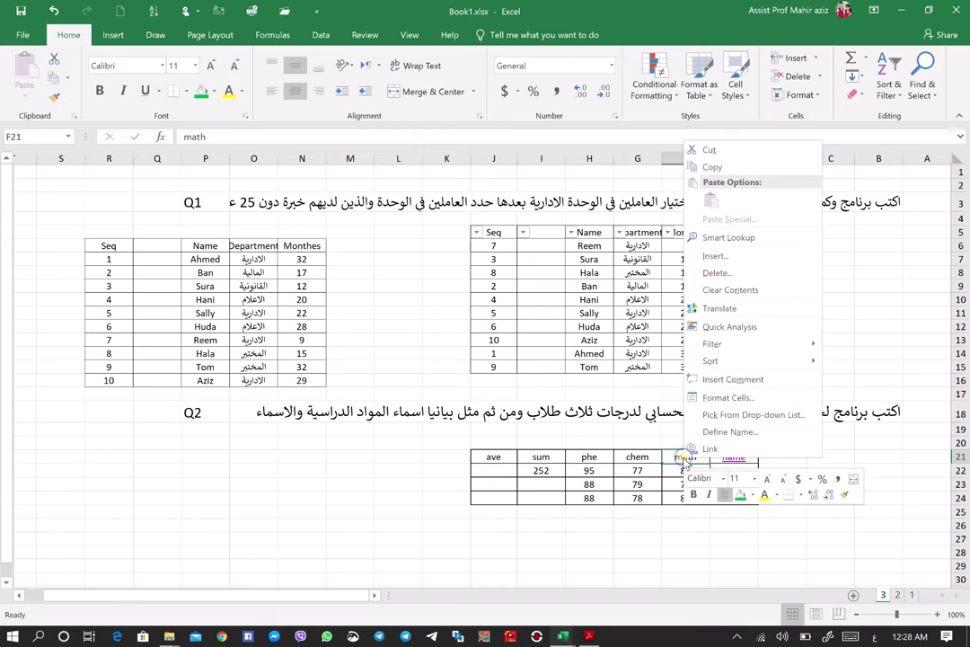
left_click(726, 168)
right_click(685, 458)
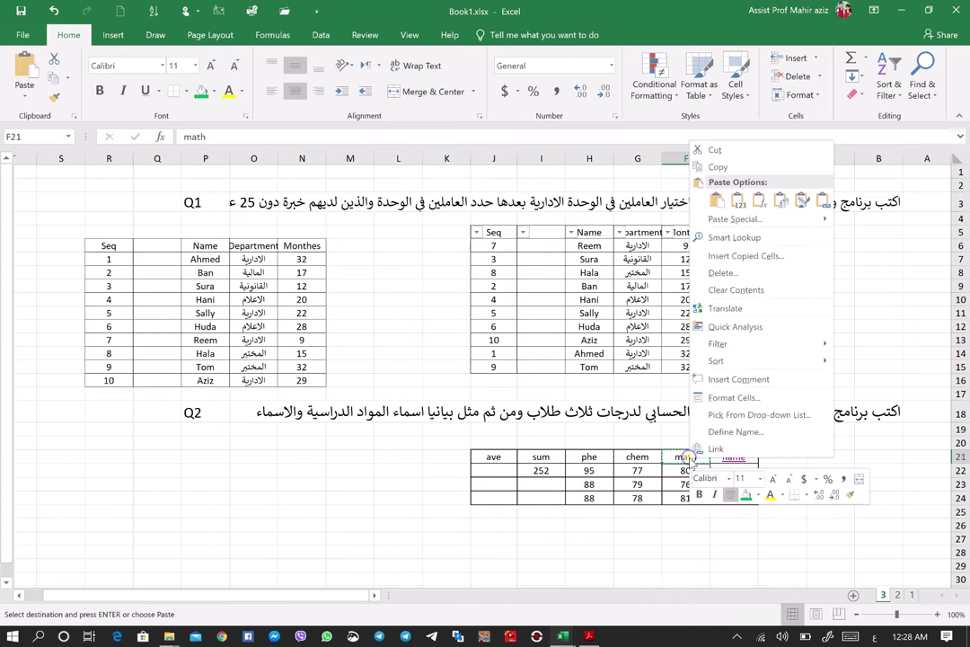
left_click(715, 448)
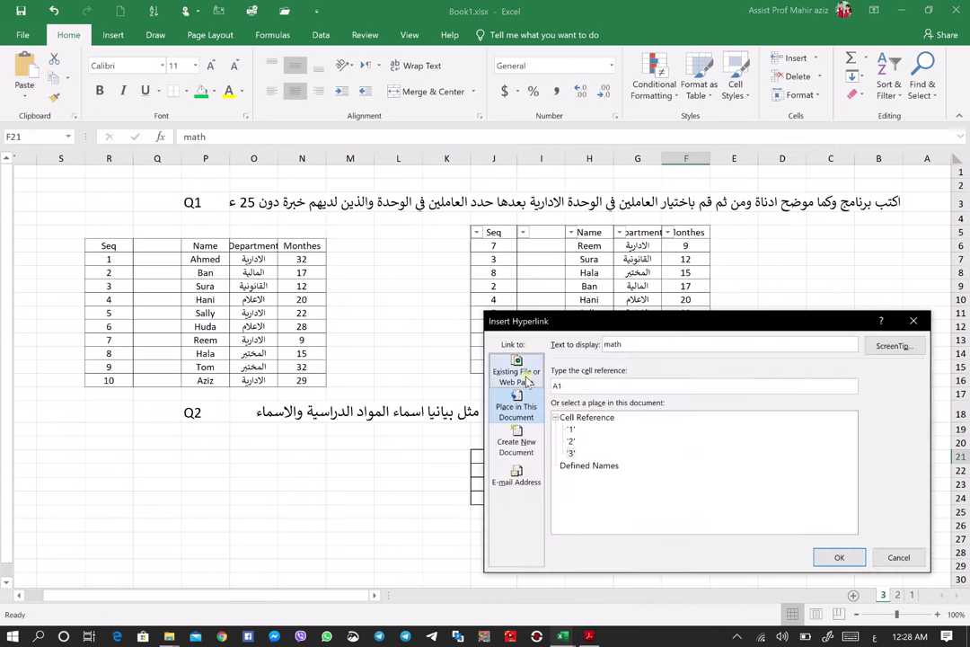
left_click(528, 377)
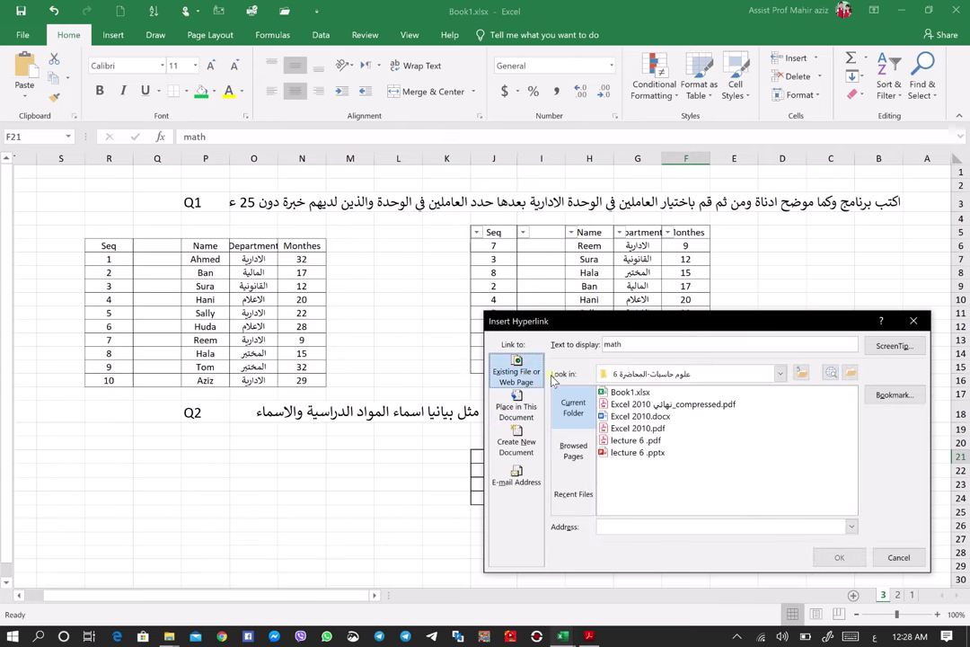
left_click(631, 428)
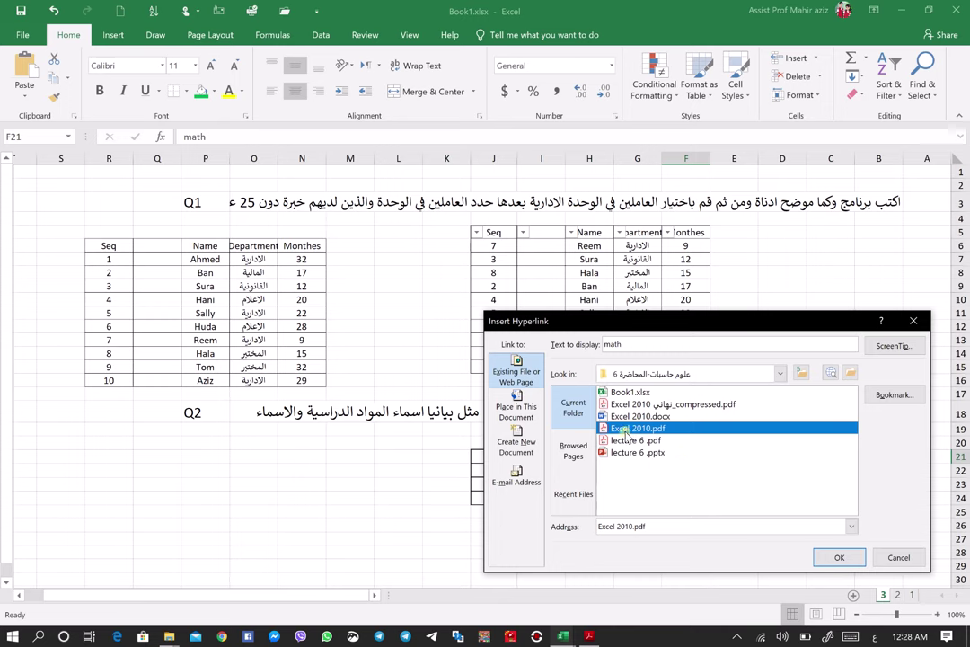
left_click(839, 557)
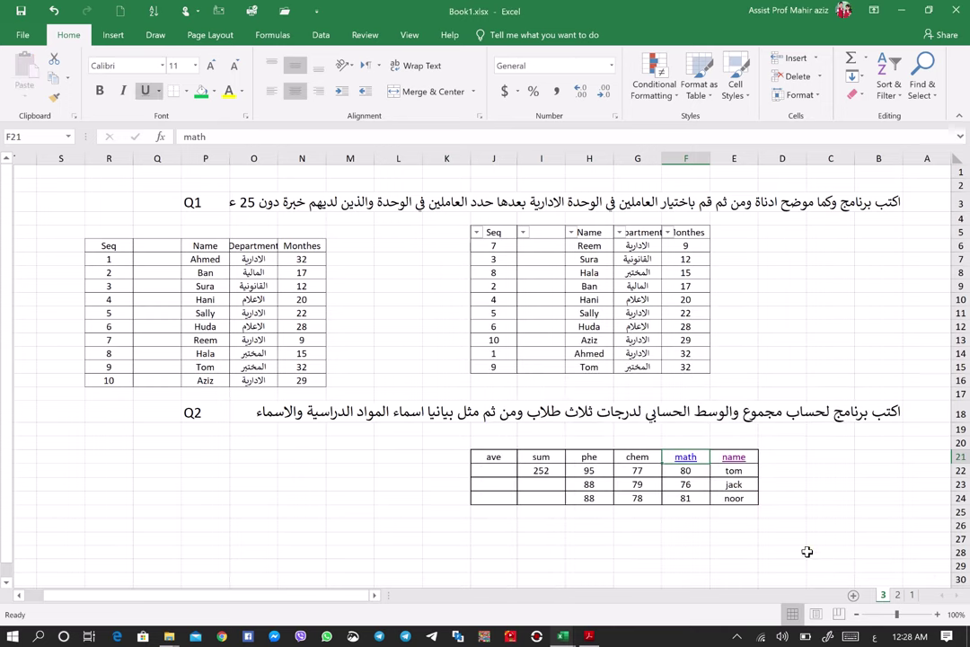
Follow the math link to open Excel 2010.pdf, scroll to page 6, and return to Excel
left_click(686, 459)
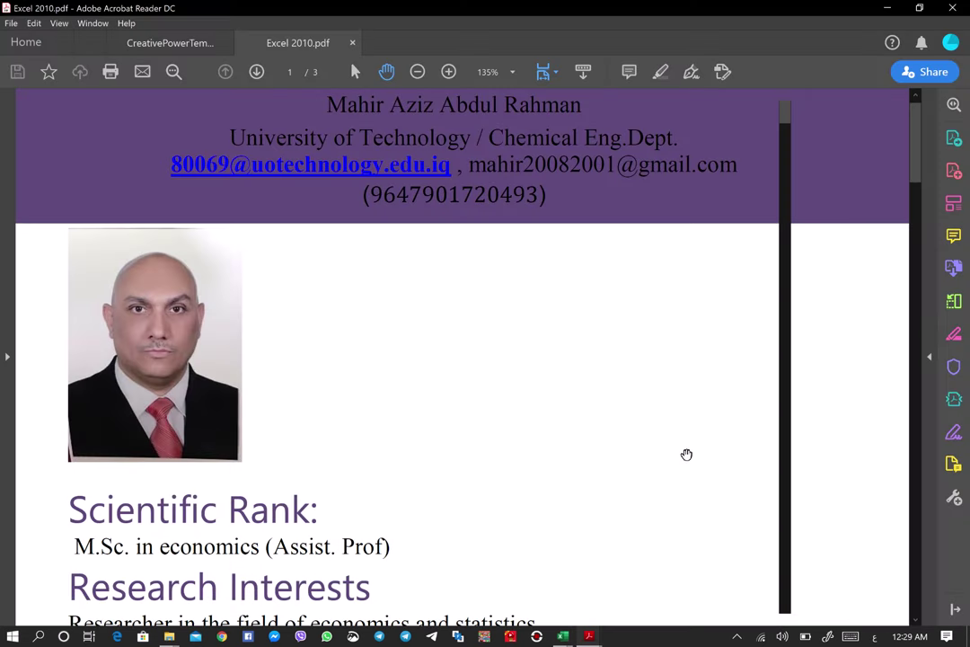
scroll(670, 459, "down", 2)
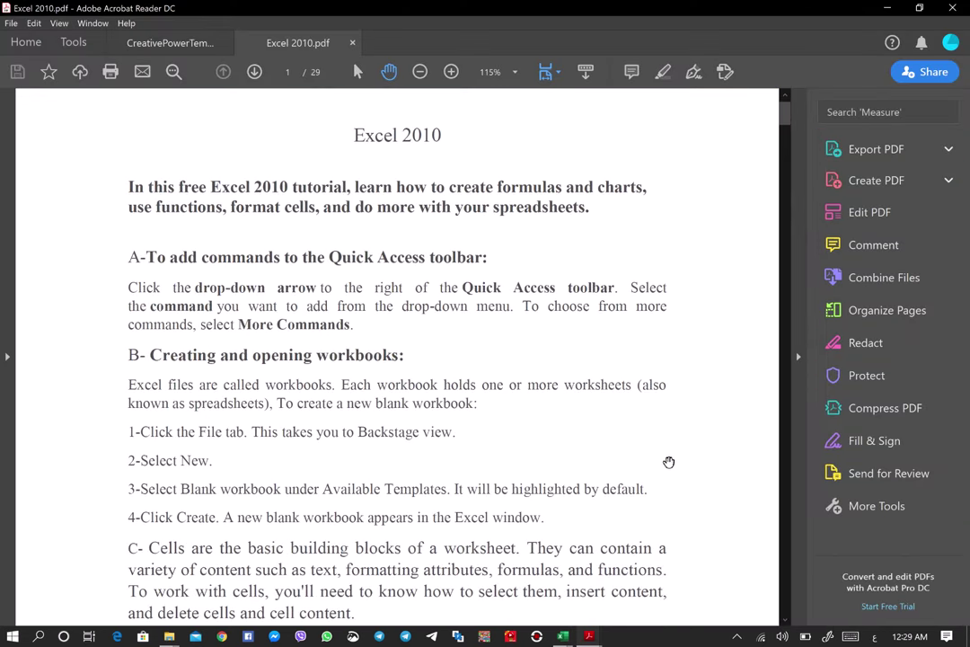
scroll(670, 458, "down", 2)
scroll(670, 459, "down", 4)
scroll(669, 459, "down", 4)
scroll(665, 463, "down", 5)
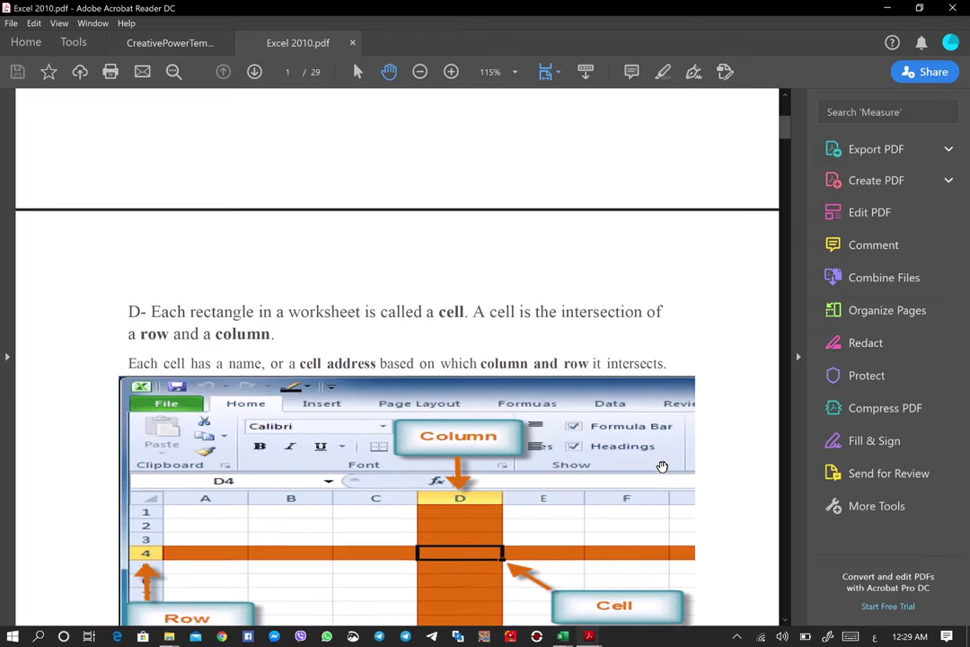
scroll(663, 466, "down", 6)
scroll(662, 468, "down", 7)
scroll(661, 468, "down", 7)
scroll(660, 469, "down", 7)
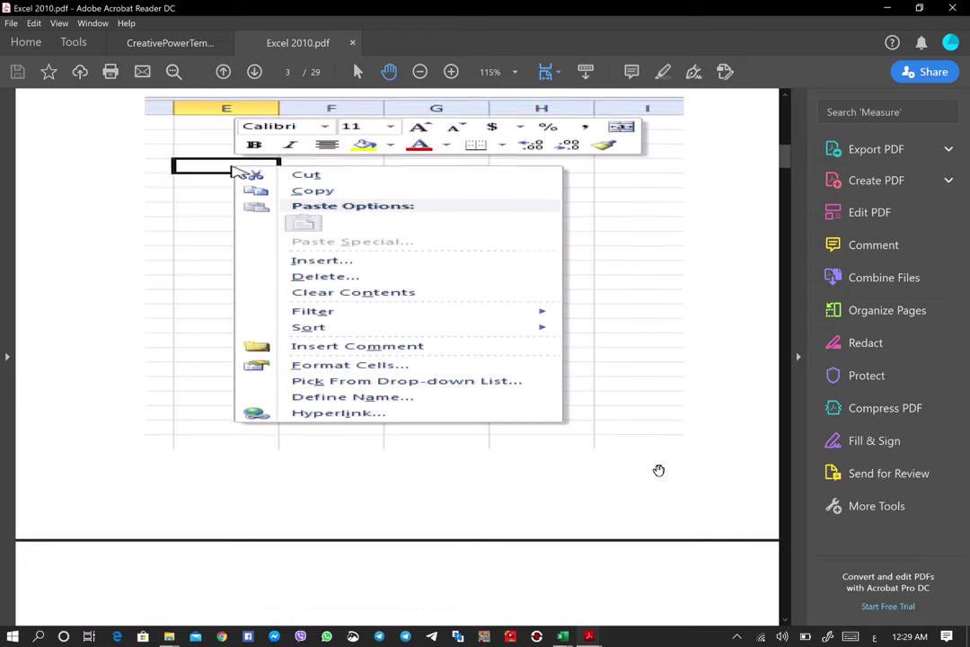
scroll(660, 469, "down", 7)
scroll(659, 470, "down", 7)
scroll(658, 470, "down", 7)
scroll(657, 479, "down", 7)
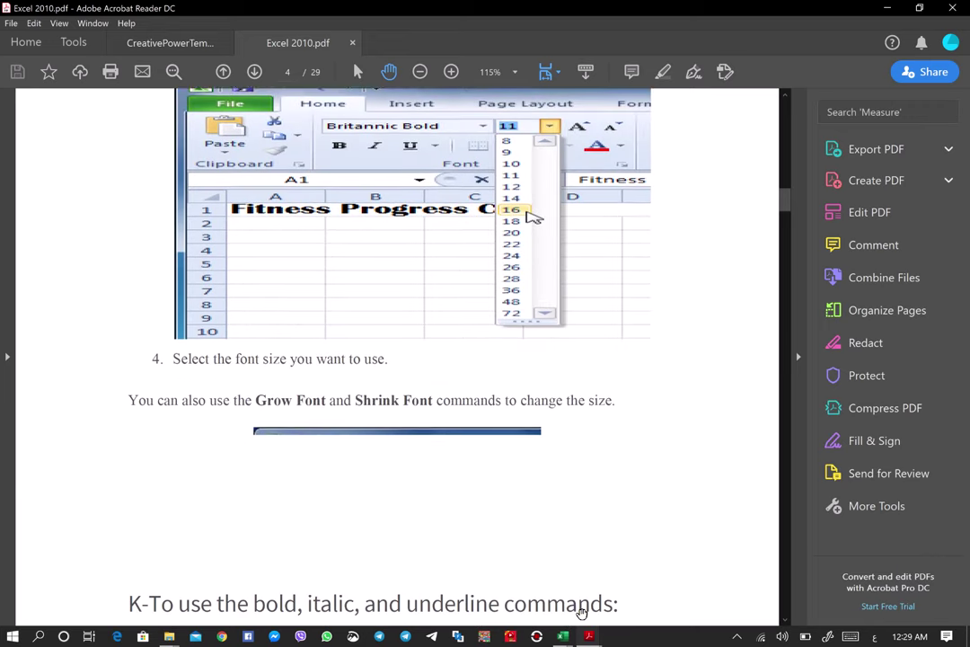
scroll(629, 539, "down", 3)
left_click(534, 637)
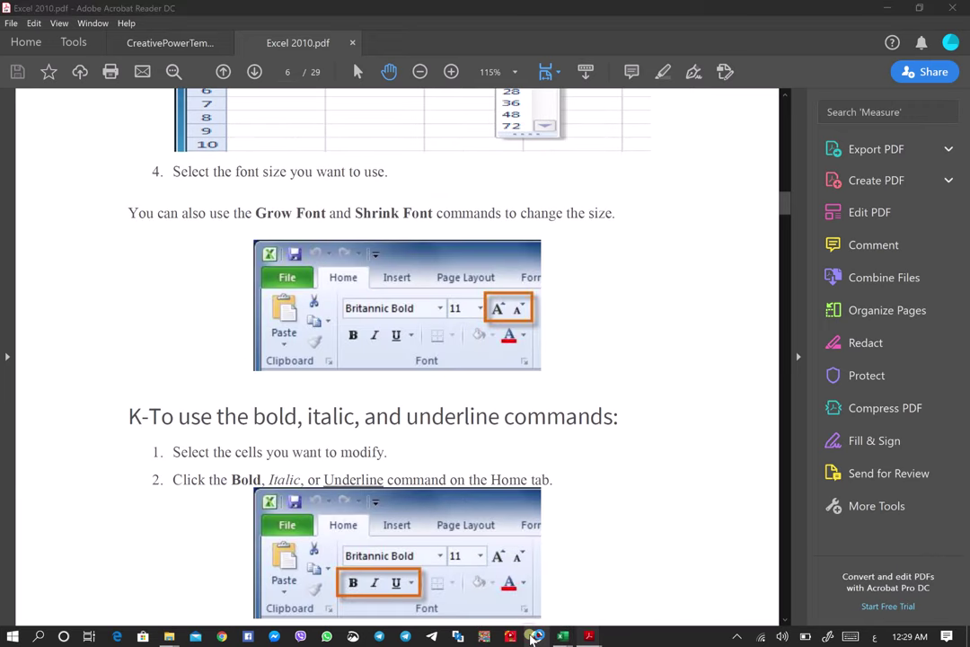